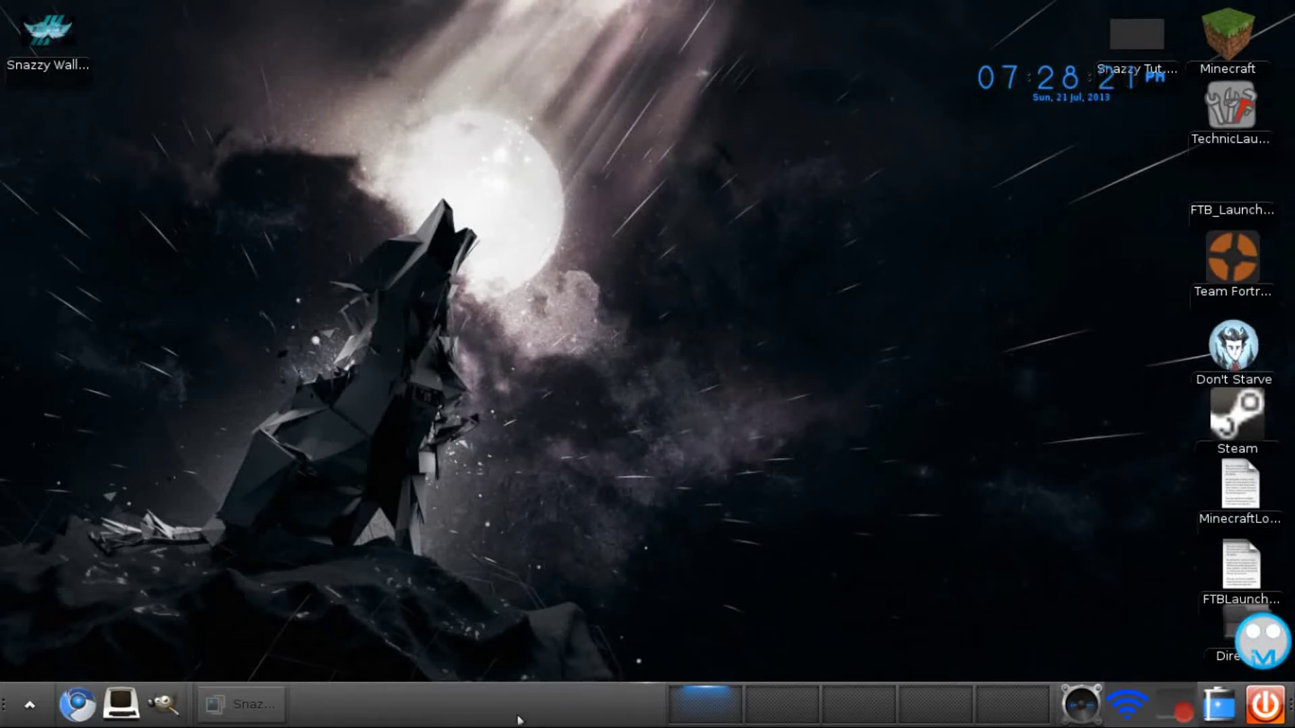
View the finished Snazzy wallpaper image in Shotwell, and minimize it again
left_click(268, 709)
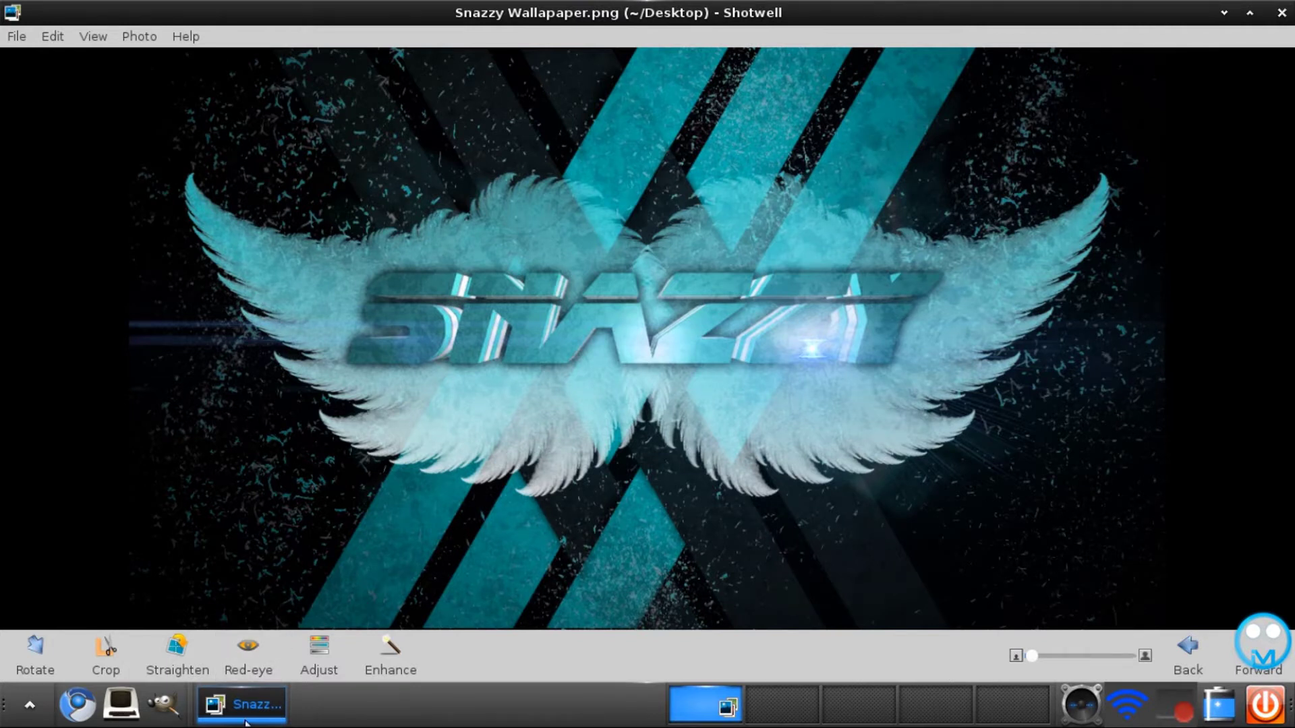
left_click(282, 705)
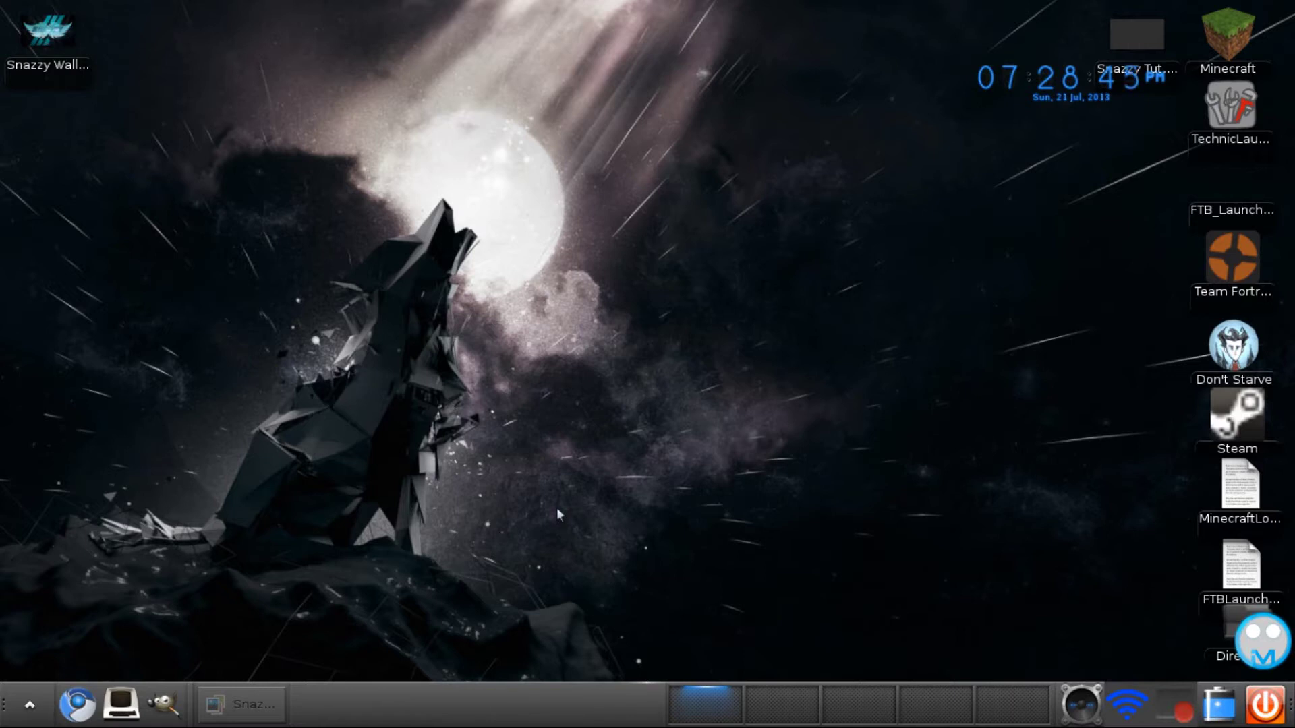
Launch Blender from the desktop's graphics applications
left_click(544, 591)
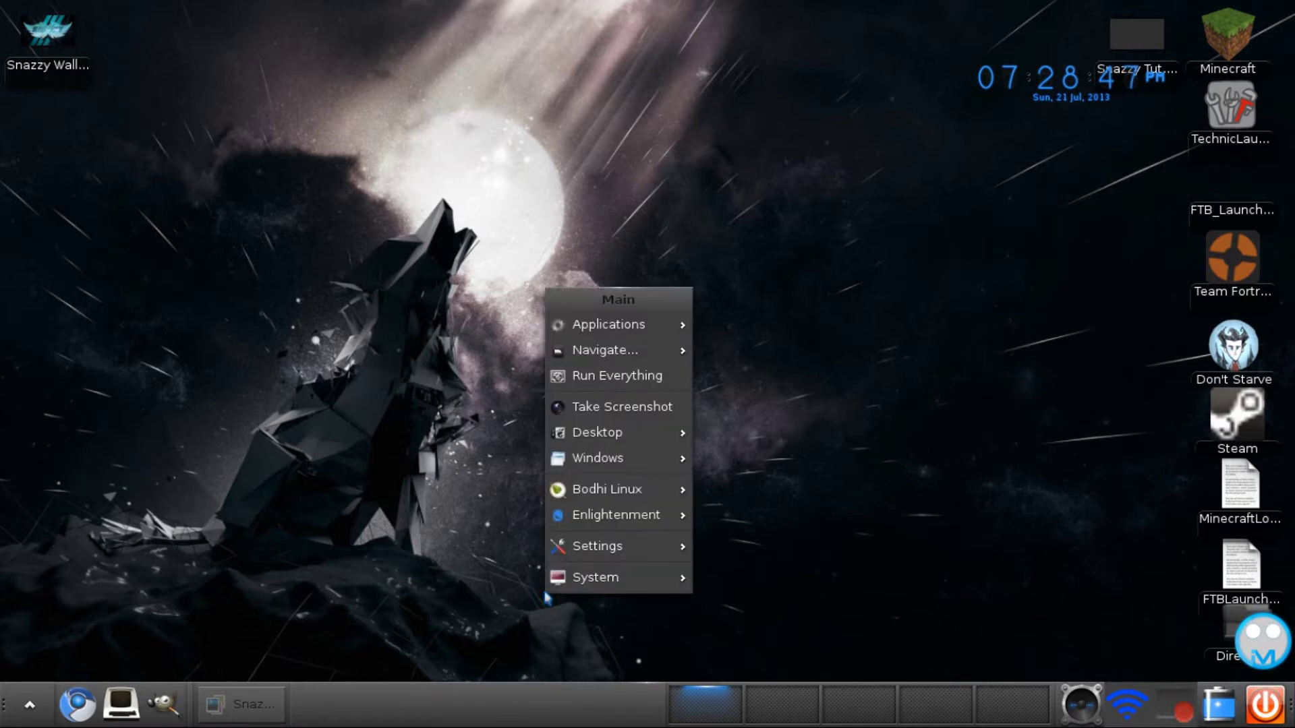
mouse_move(593, 488)
mouse_move(610, 324)
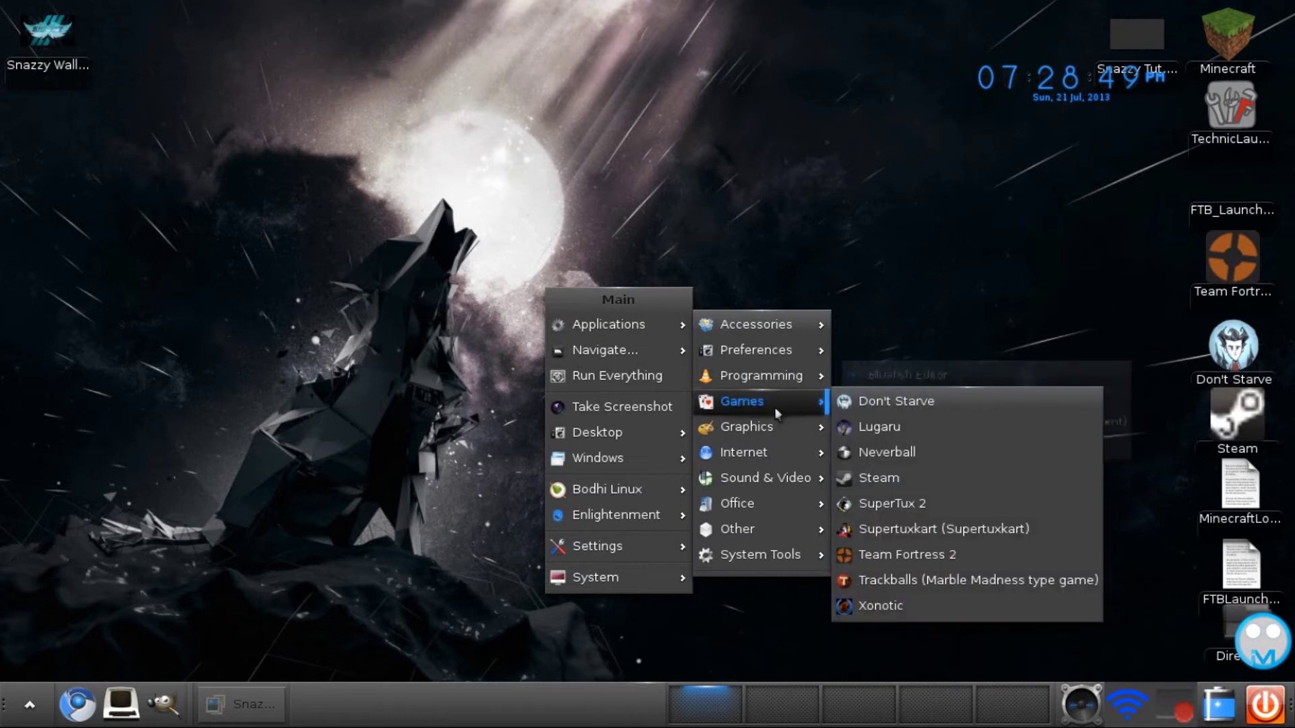
mouse_move(773, 421)
left_click(880, 425)
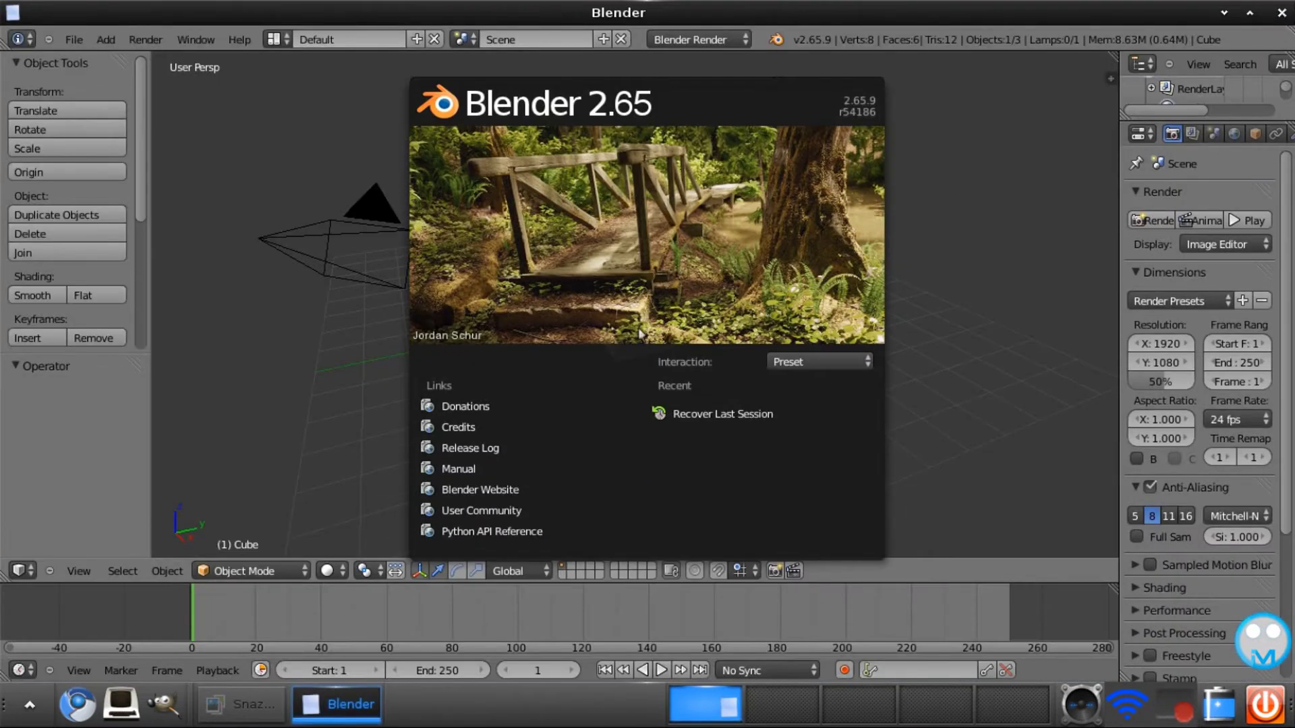
Dismiss the splash screen and delete the default cube, lamp and camera from the scene
left_click(638, 326)
key("x")
left_click(641, 333)
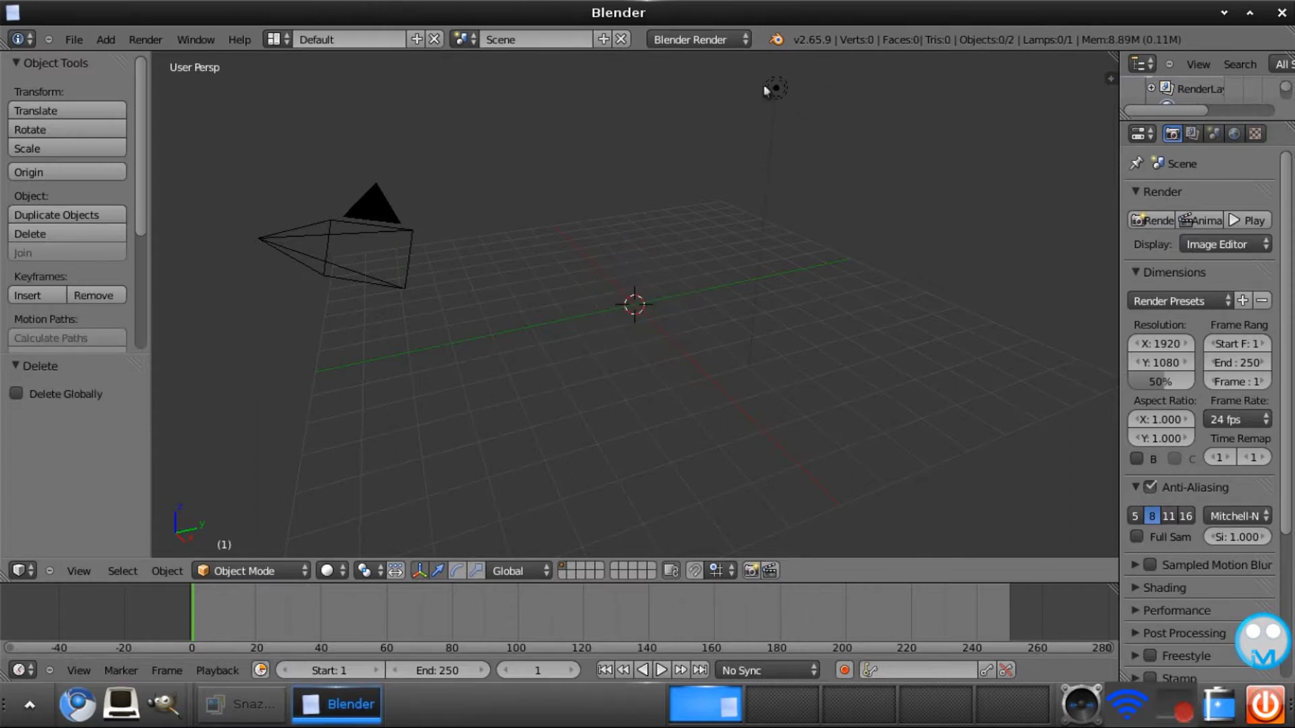
right_click(775, 89)
key("x")
left_click(748, 99)
right_click(377, 264)
key("x")
left_click(377, 264)
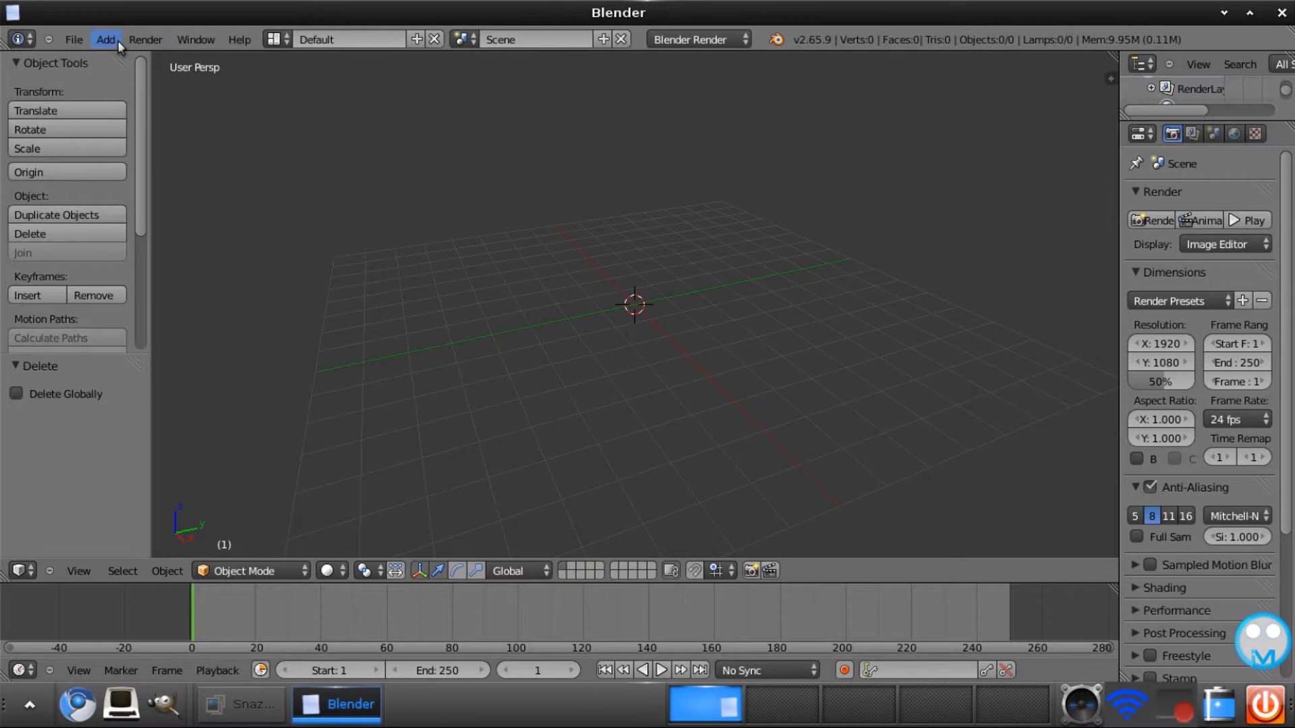
Add a text object at the scene origin and rotate it 90° about the X axis
left_click(119, 41)
left_click(160, 135)
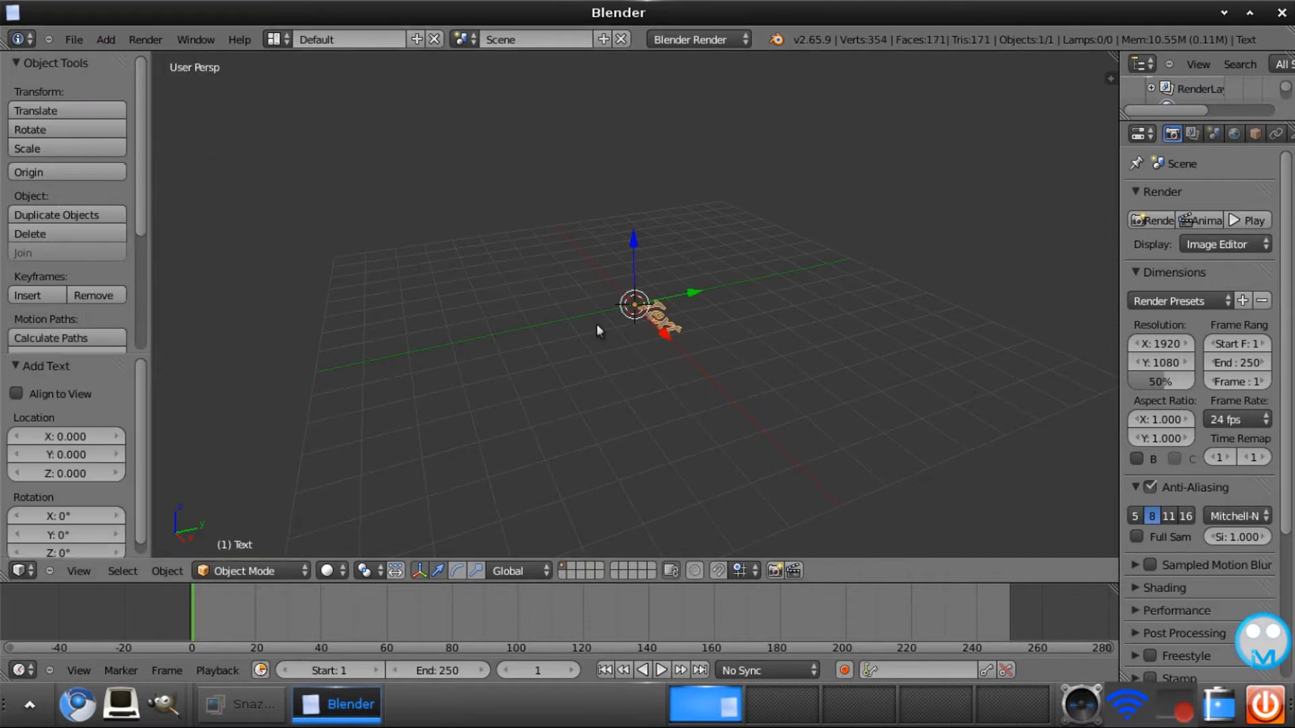
key("r")
key("x")
key("9")
key("0")
key("Return")
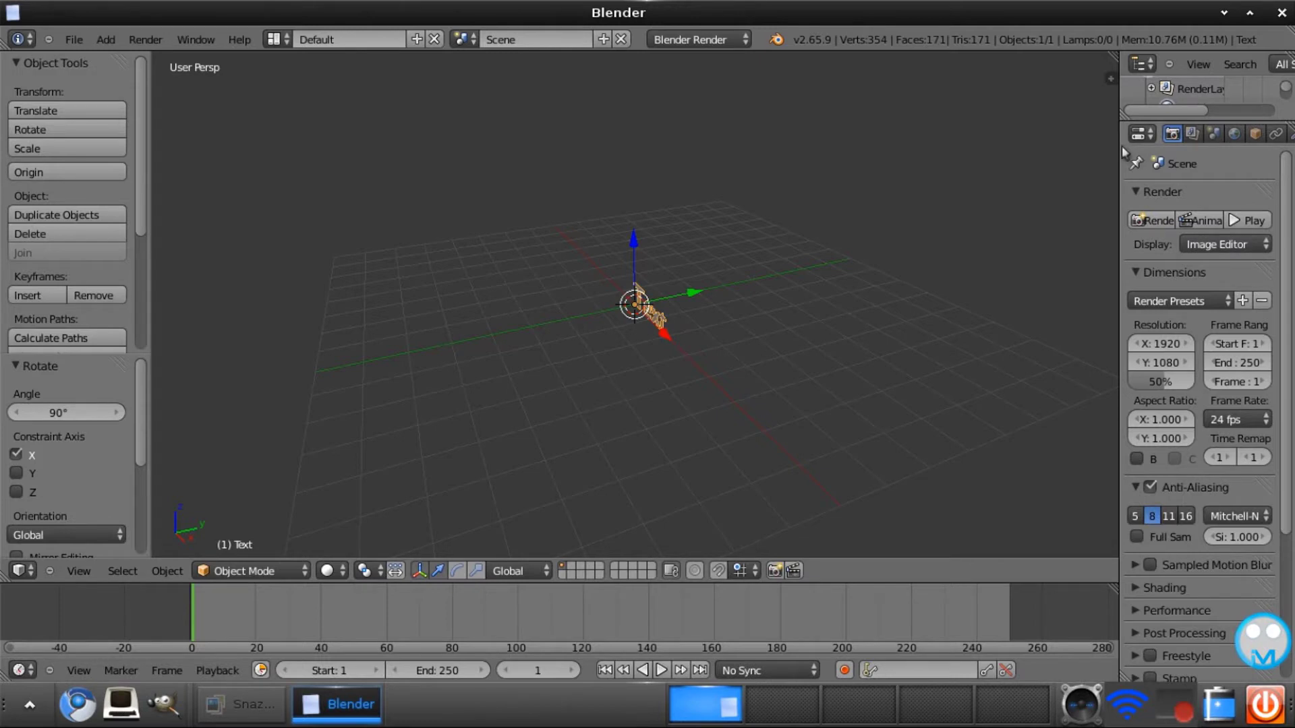
Widen the properties area and set the render resolution to 1280 by 720 at 100%
left_click_drag(1120, 145, 973, 172)
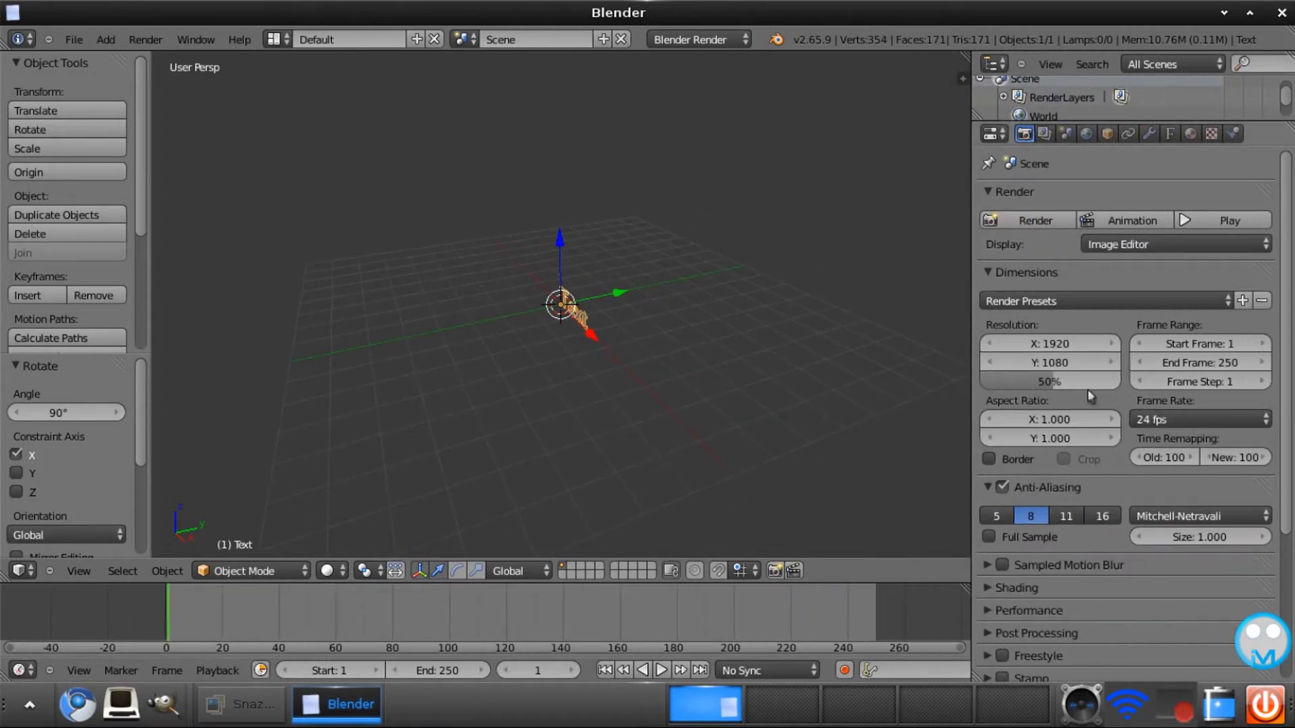
left_click(1039, 343)
type("1280")
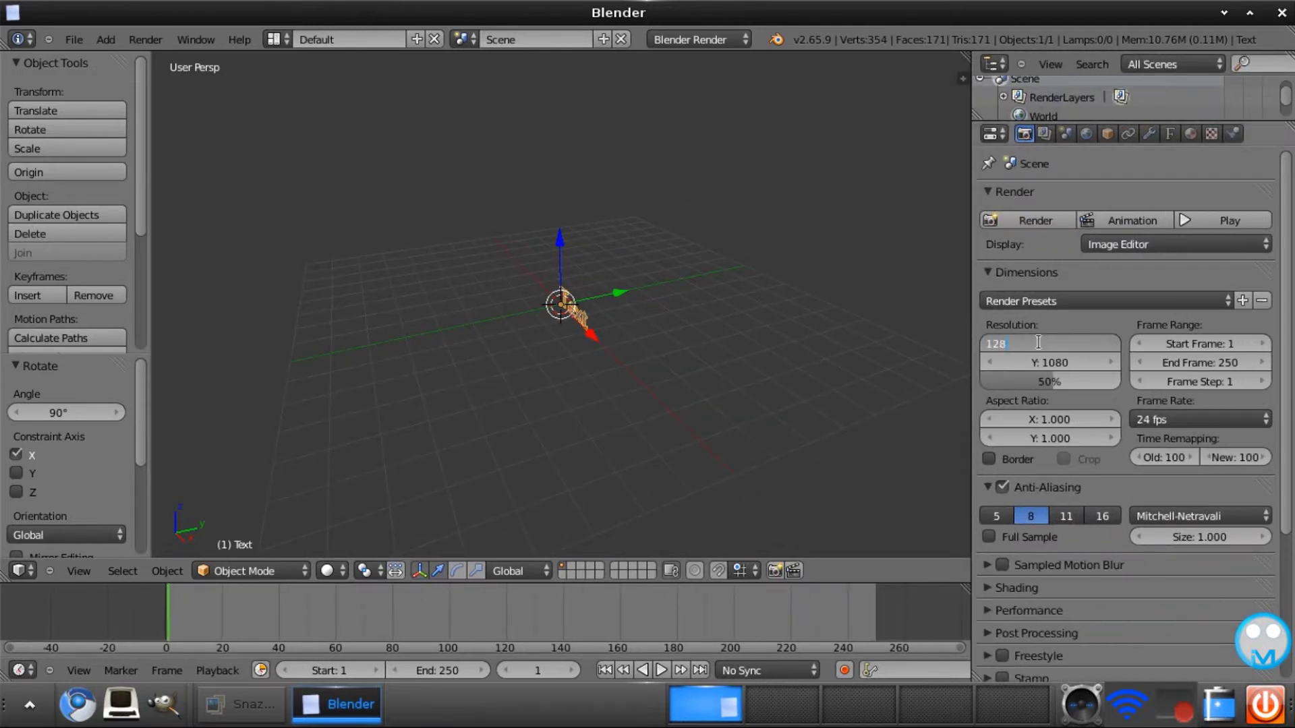
key("Tab")
type("7")
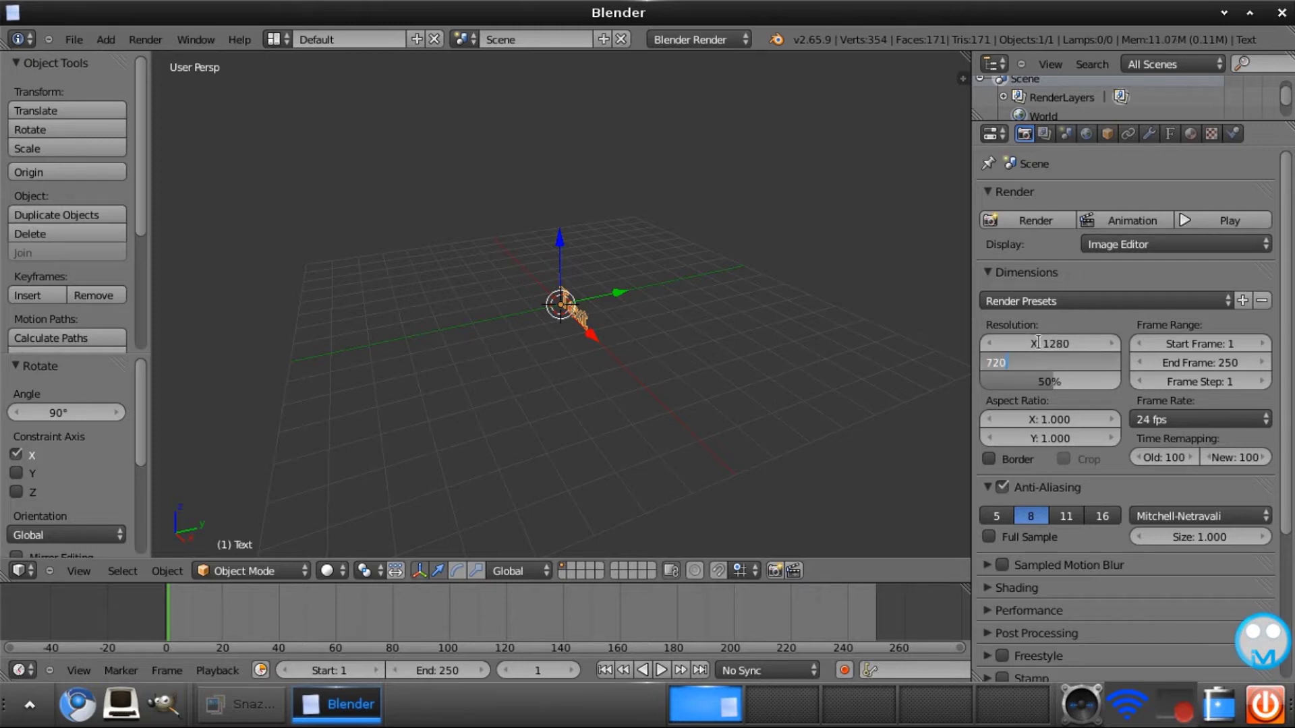
key("Return")
left_click_drag(1073, 386, 1238, 382)
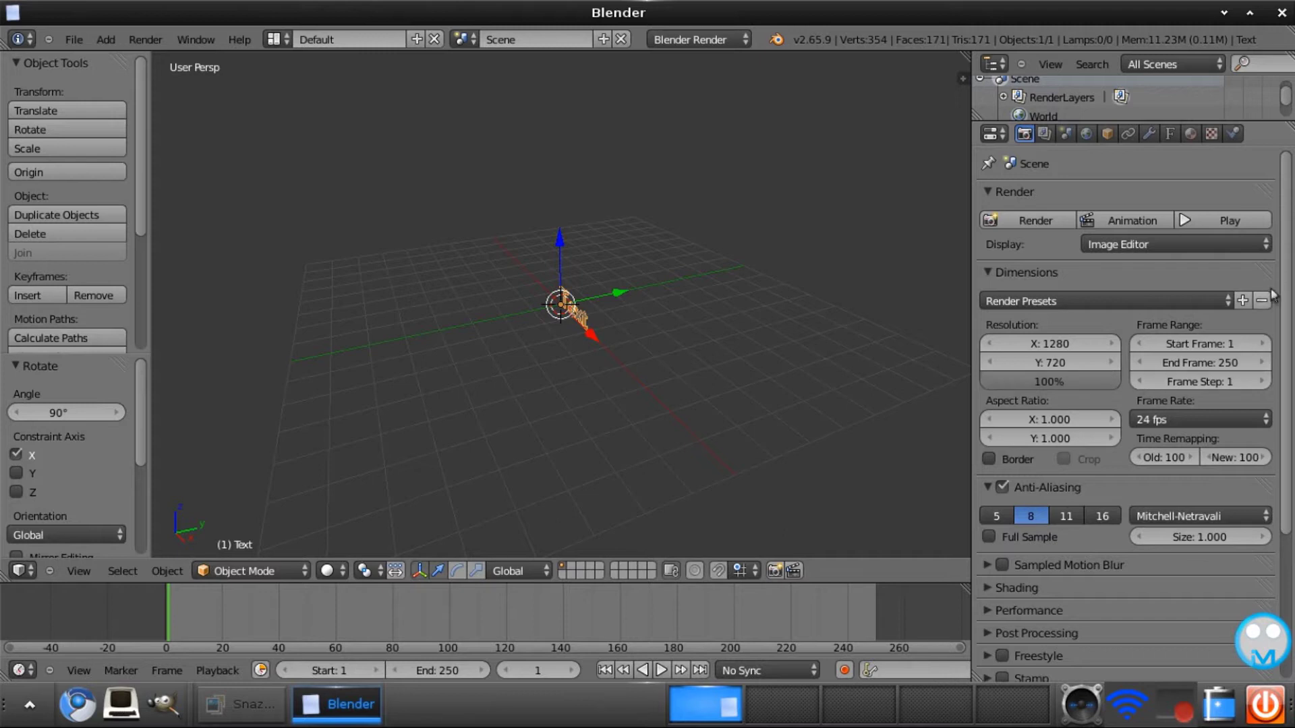
Set the render shading alpha to Transparent and the PNG output colour mode to RGBA
left_click_drag(1285, 297, 1286, 412)
left_click(988, 432)
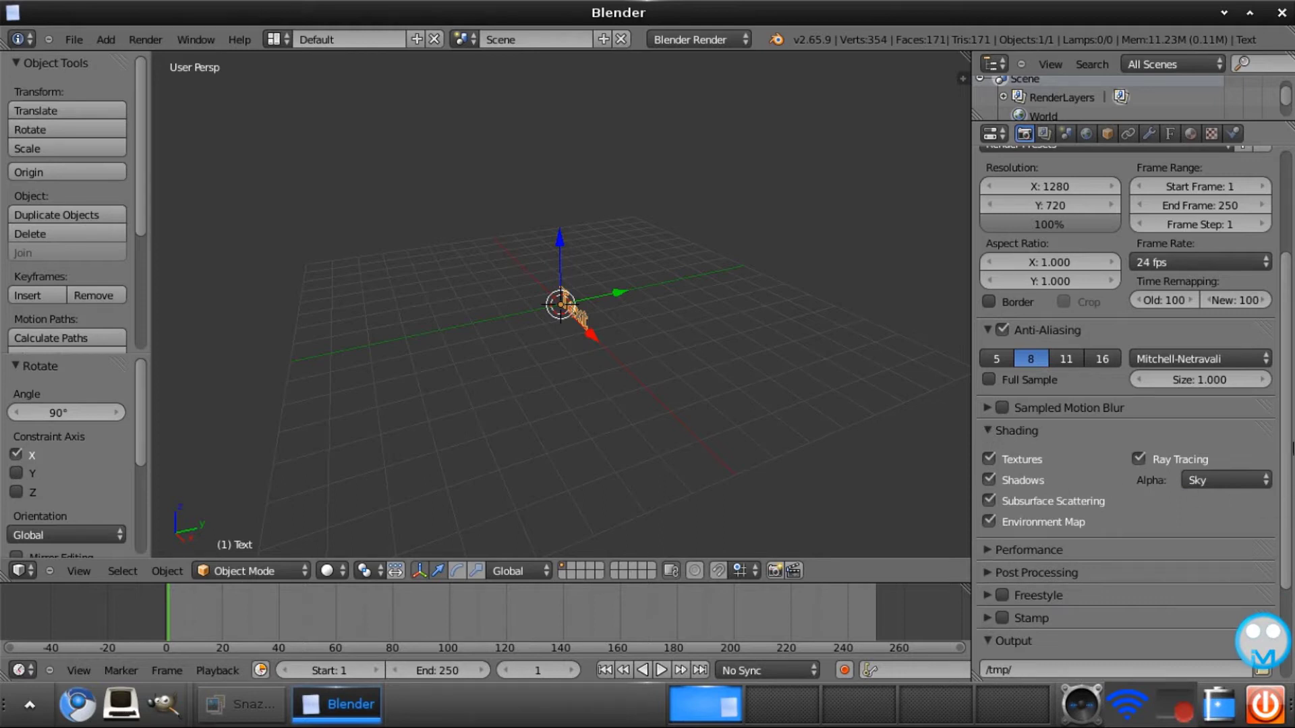
mouse_move(1292, 440)
left_mouse_down()
mouse_move(1290, 325)
mouse_move(1290, 418)
left_mouse_up()
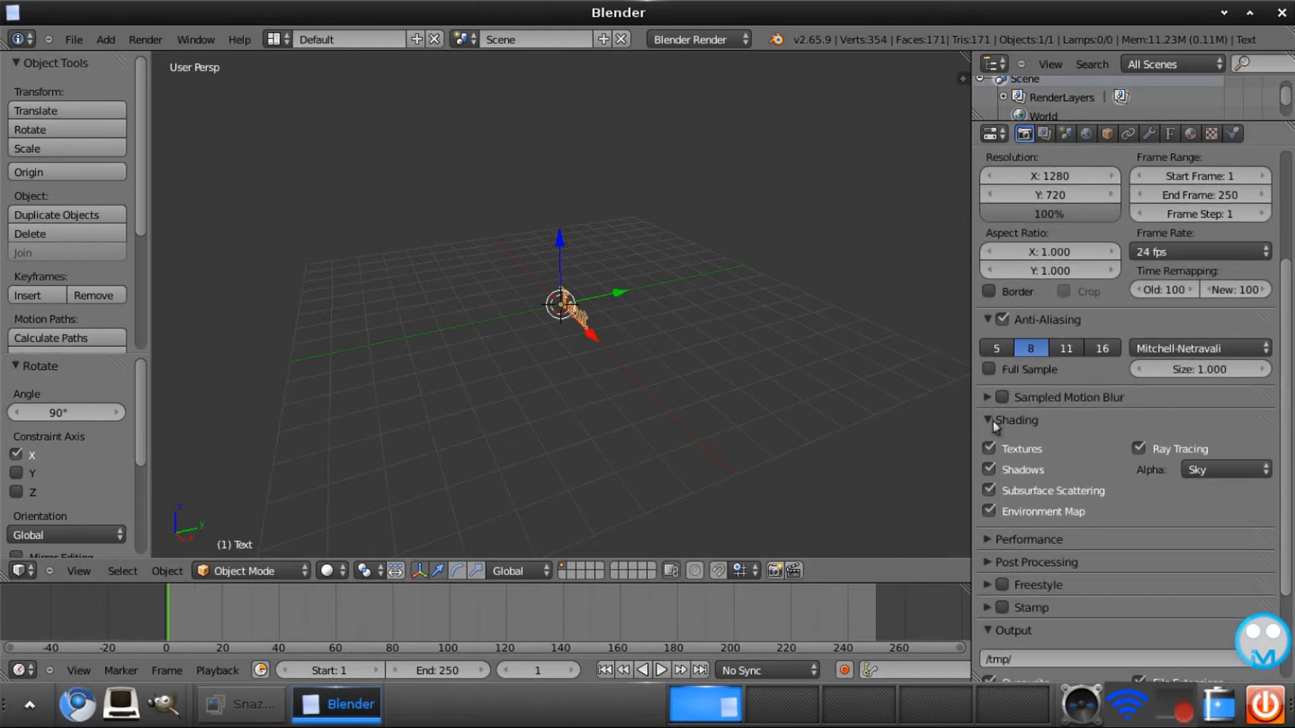
left_click(986, 398)
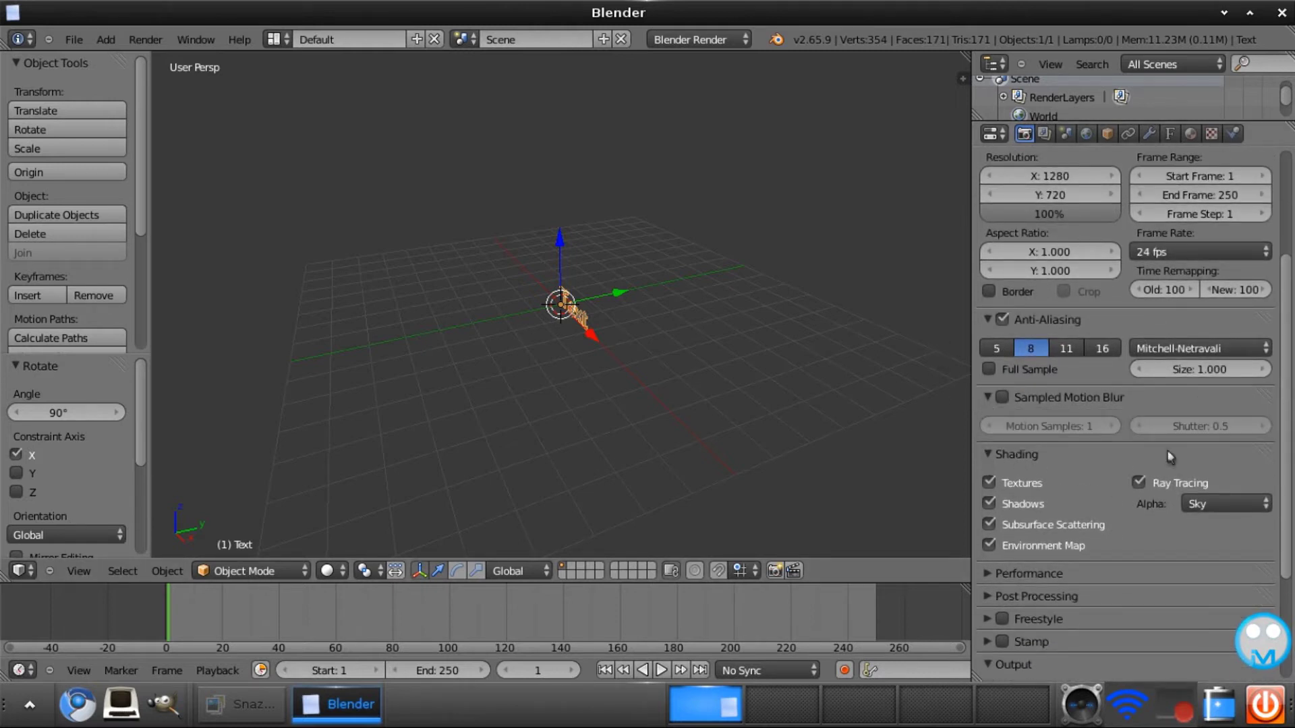
left_click(1243, 507)
left_click(1222, 465)
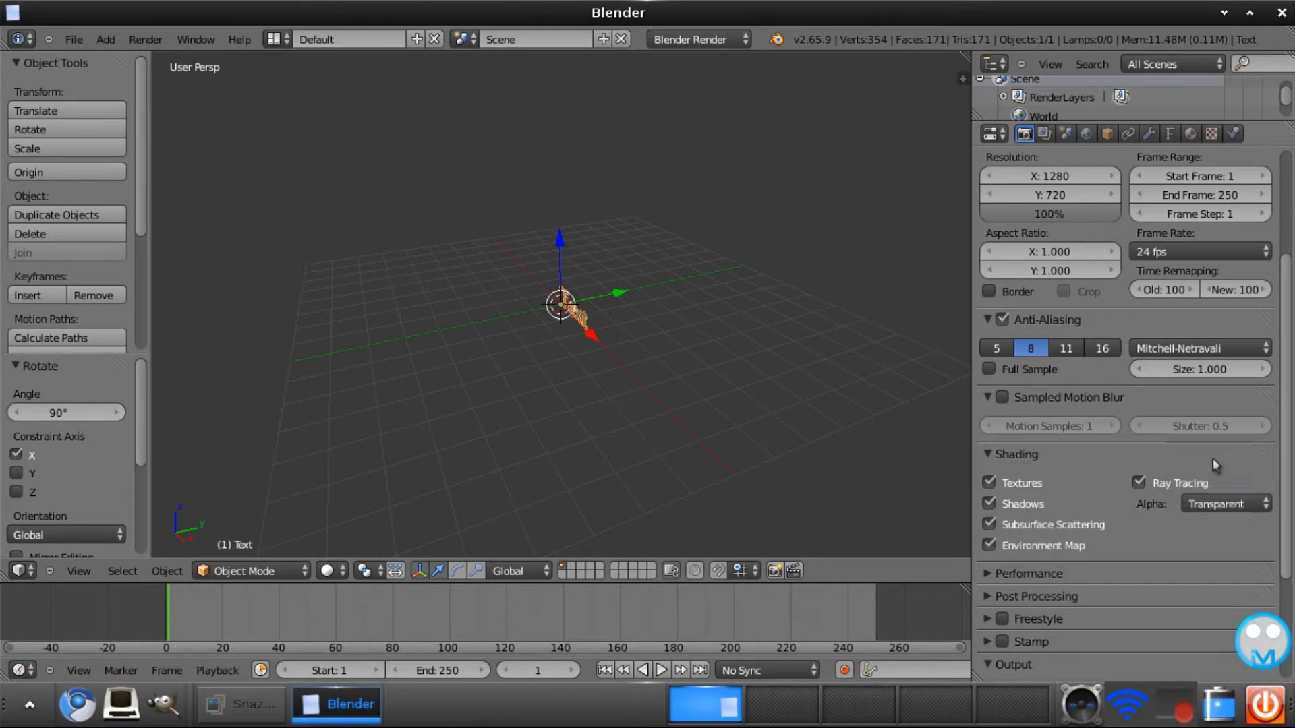
left_click_drag(1290, 383, 1291, 522)
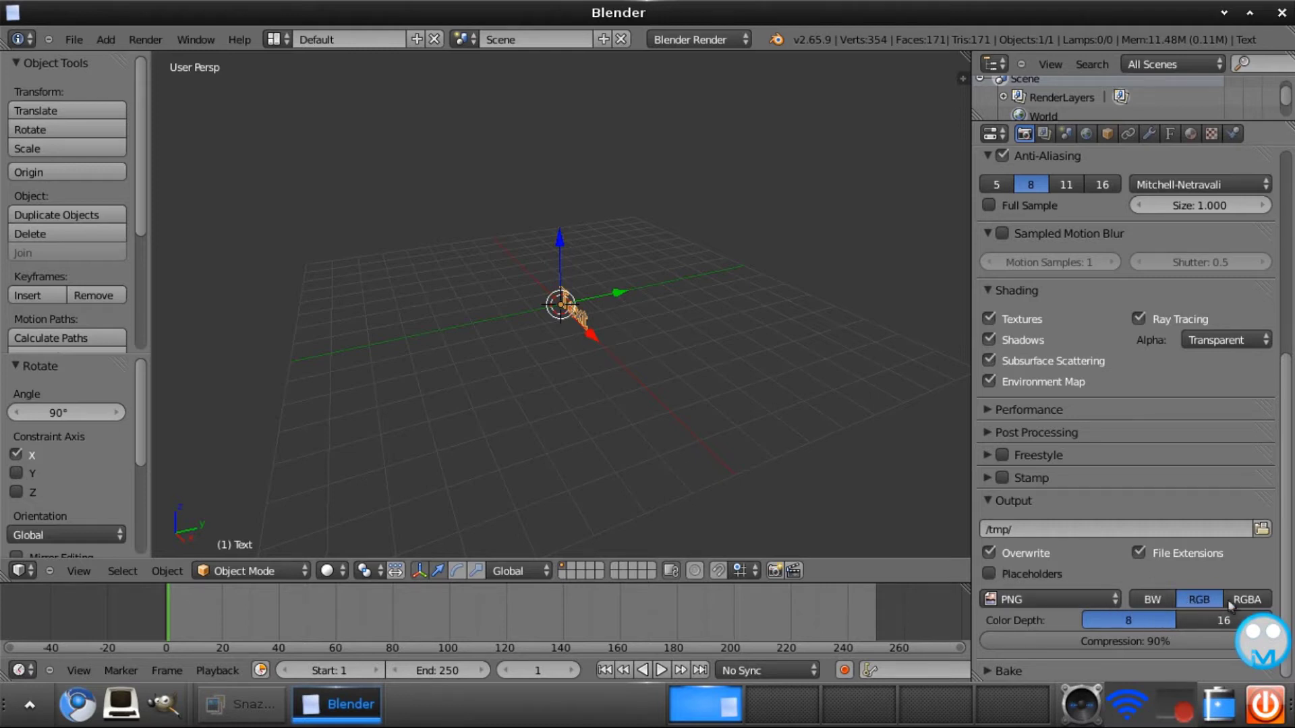
left_click(1268, 599)
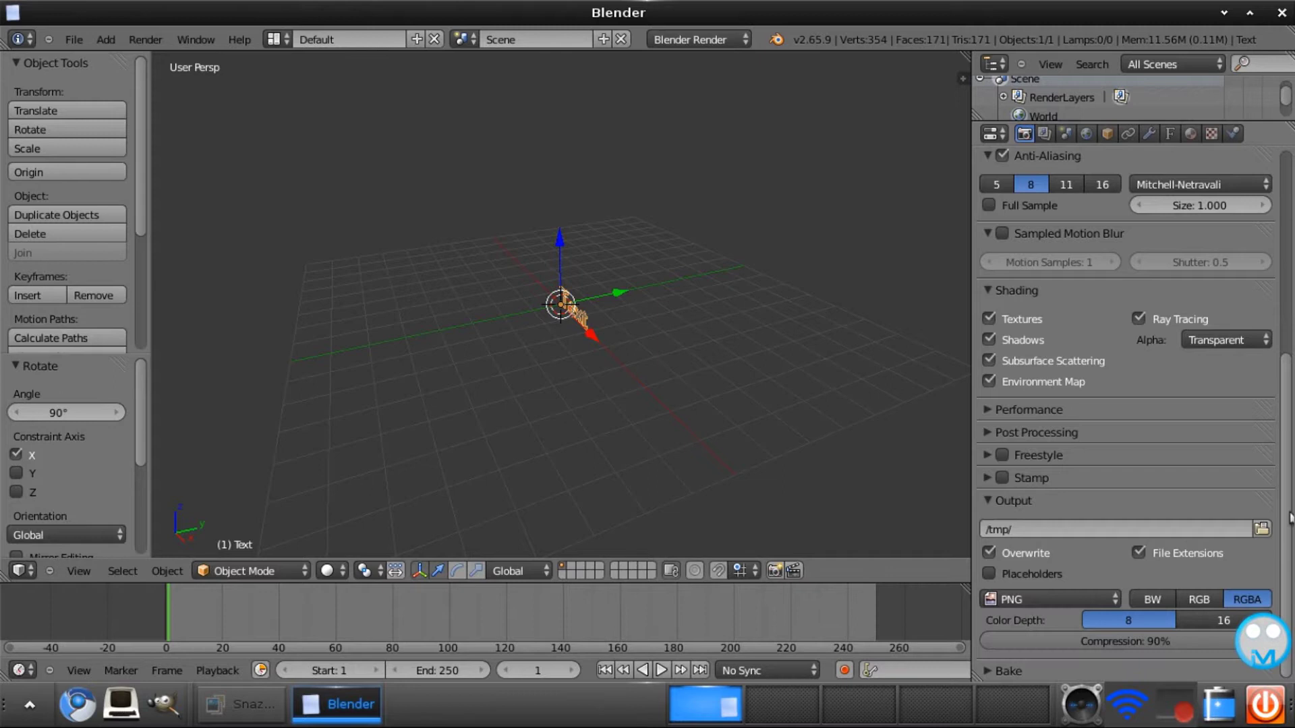
Set the text geometry's extrusion to 0.25 and its bevel resolution to 6
scroll(1285, 514, "up", 10)
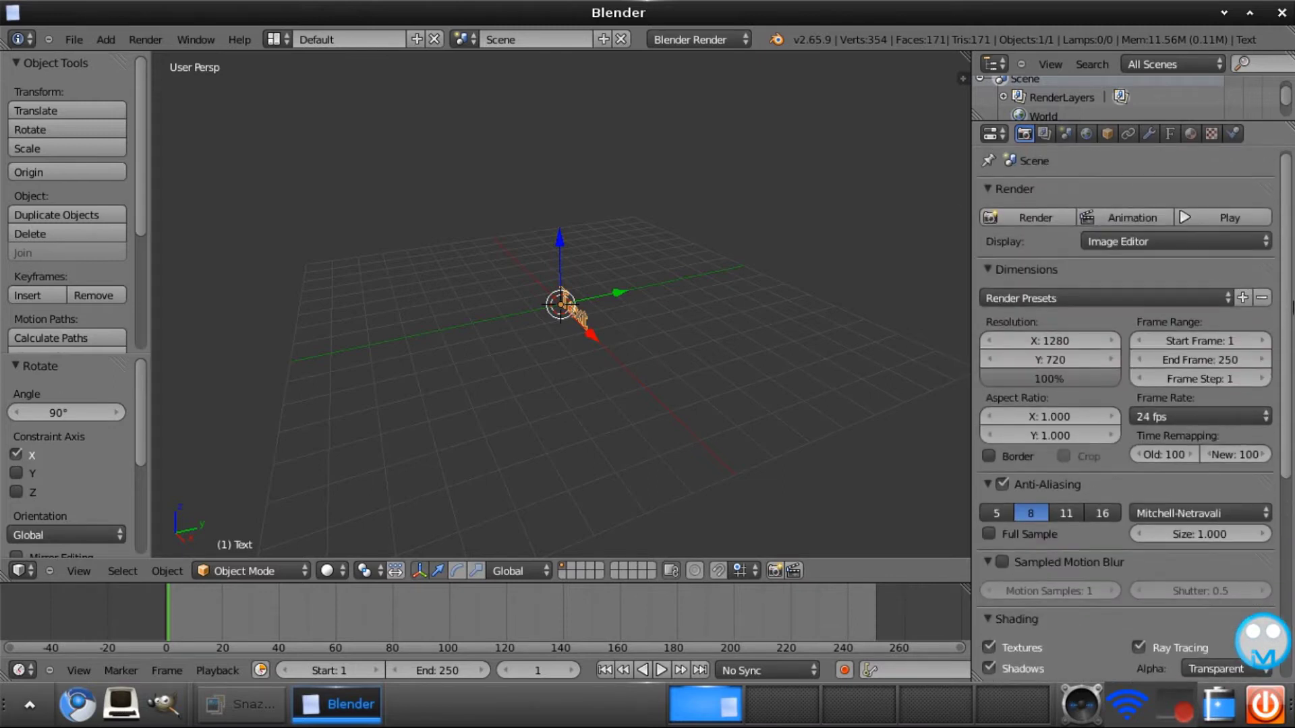
left_click(1175, 134)
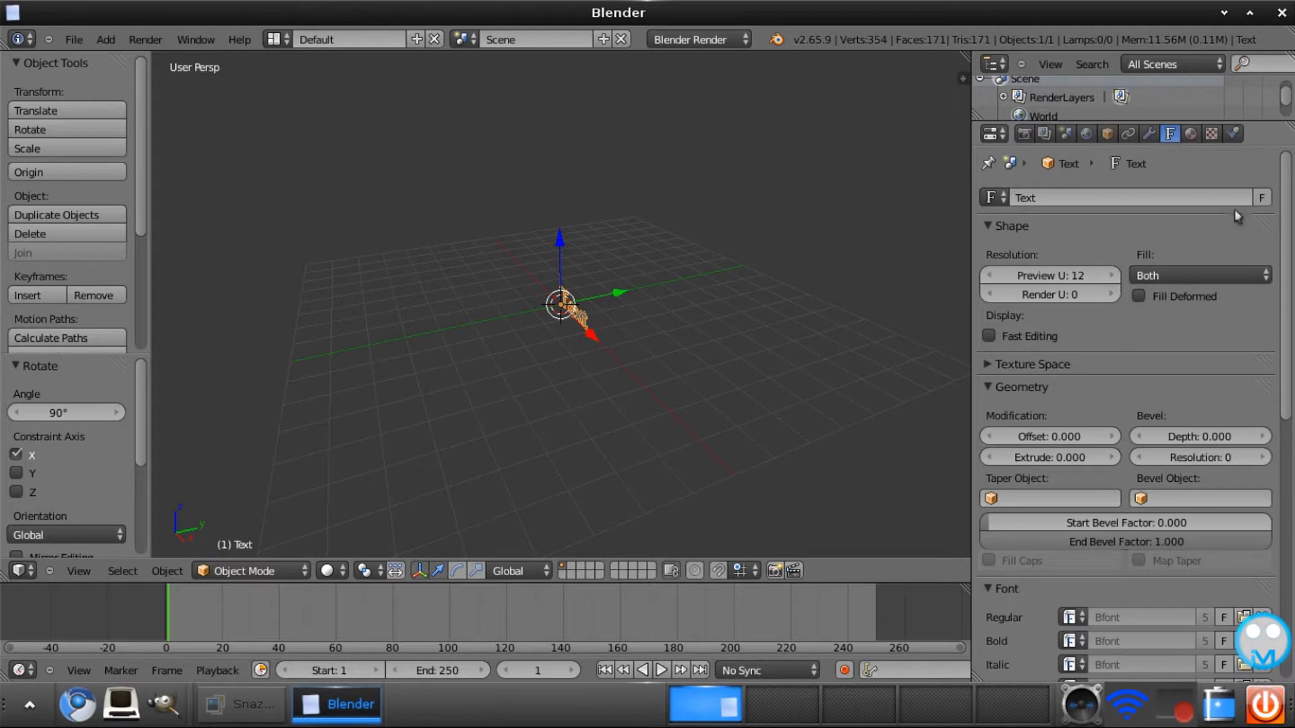
scroll(1284, 216, "down", 4)
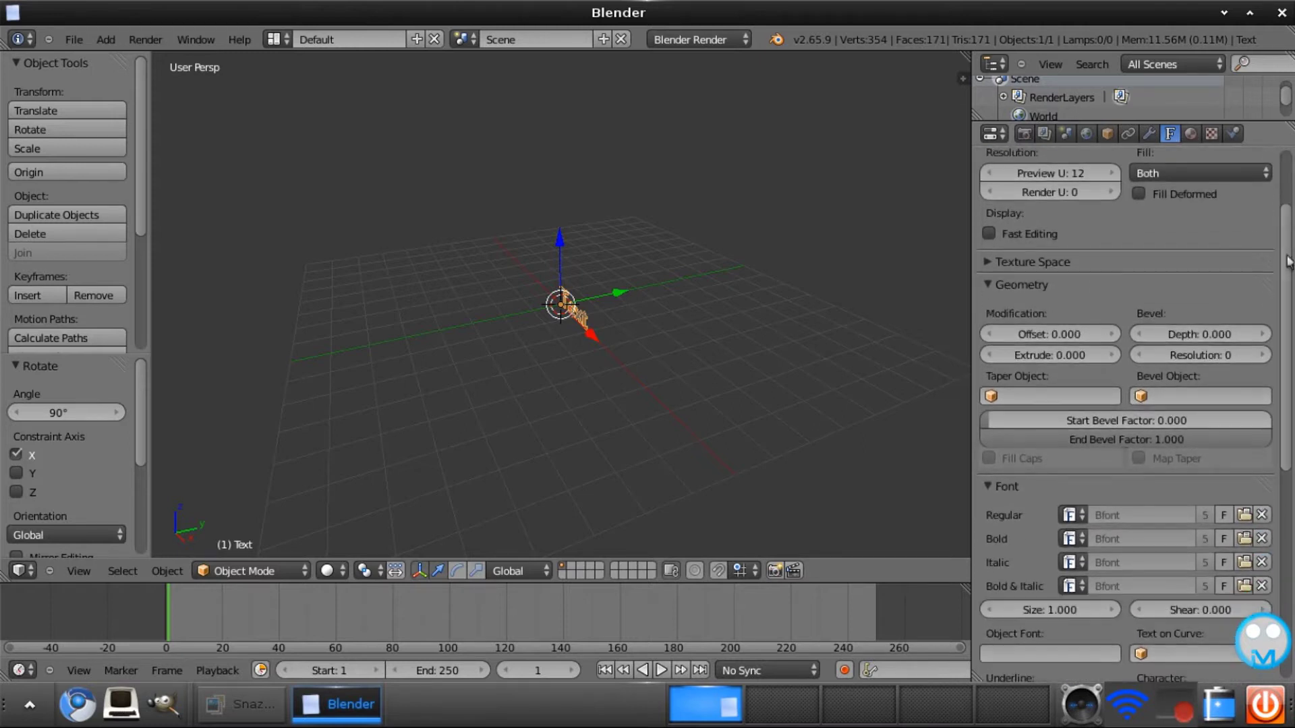
left_click(1044, 356)
type("0.2")
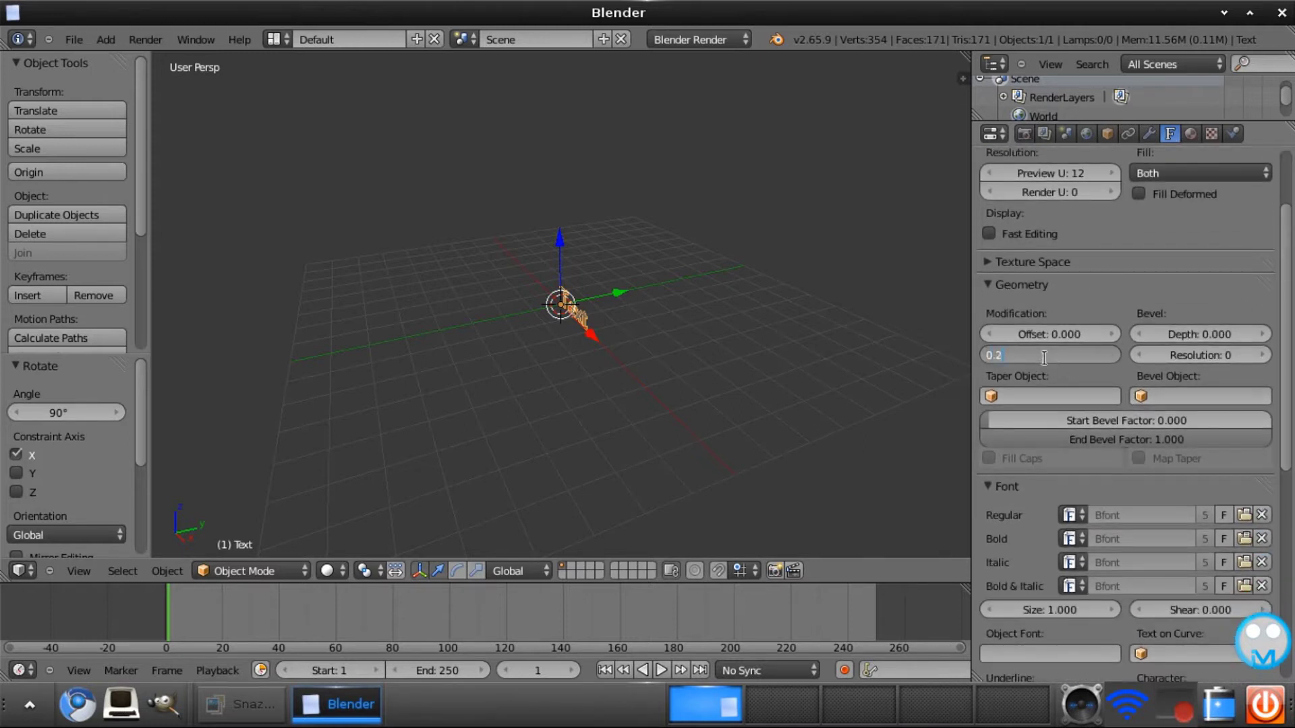
type("5")
key("Return")
left_click(1184, 353)
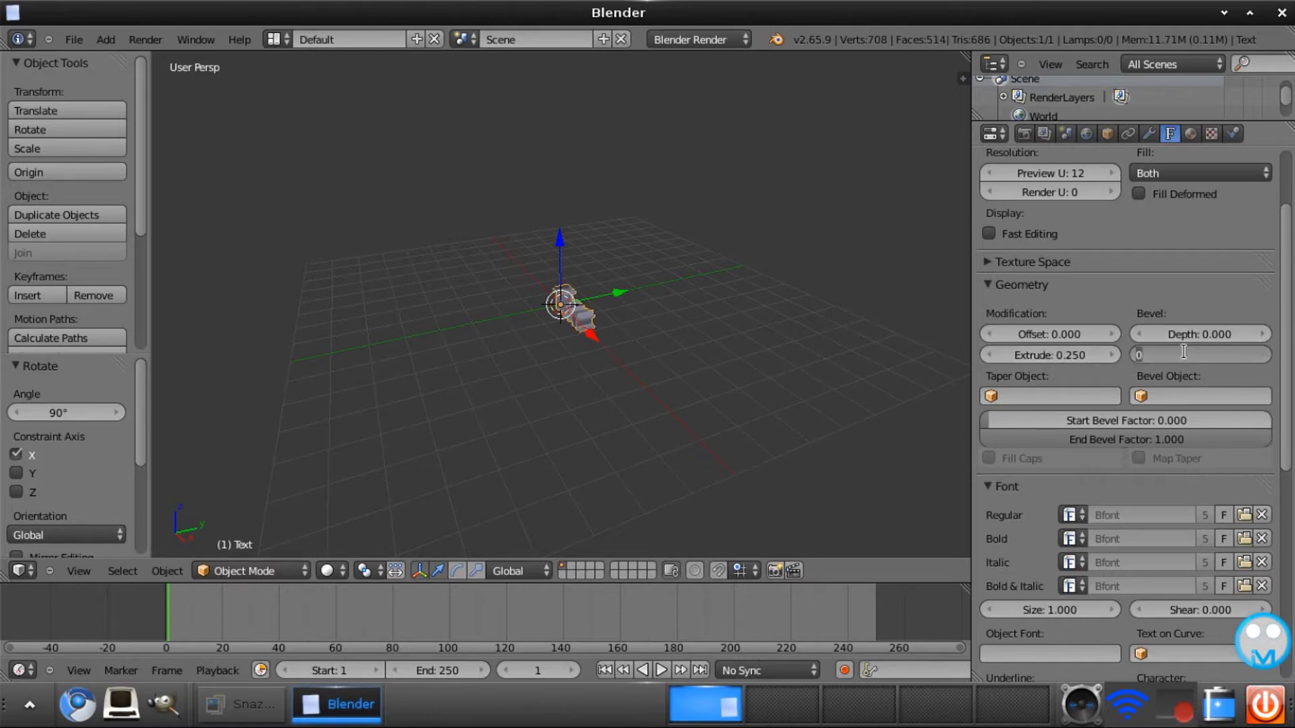
type("6")
key("Return")
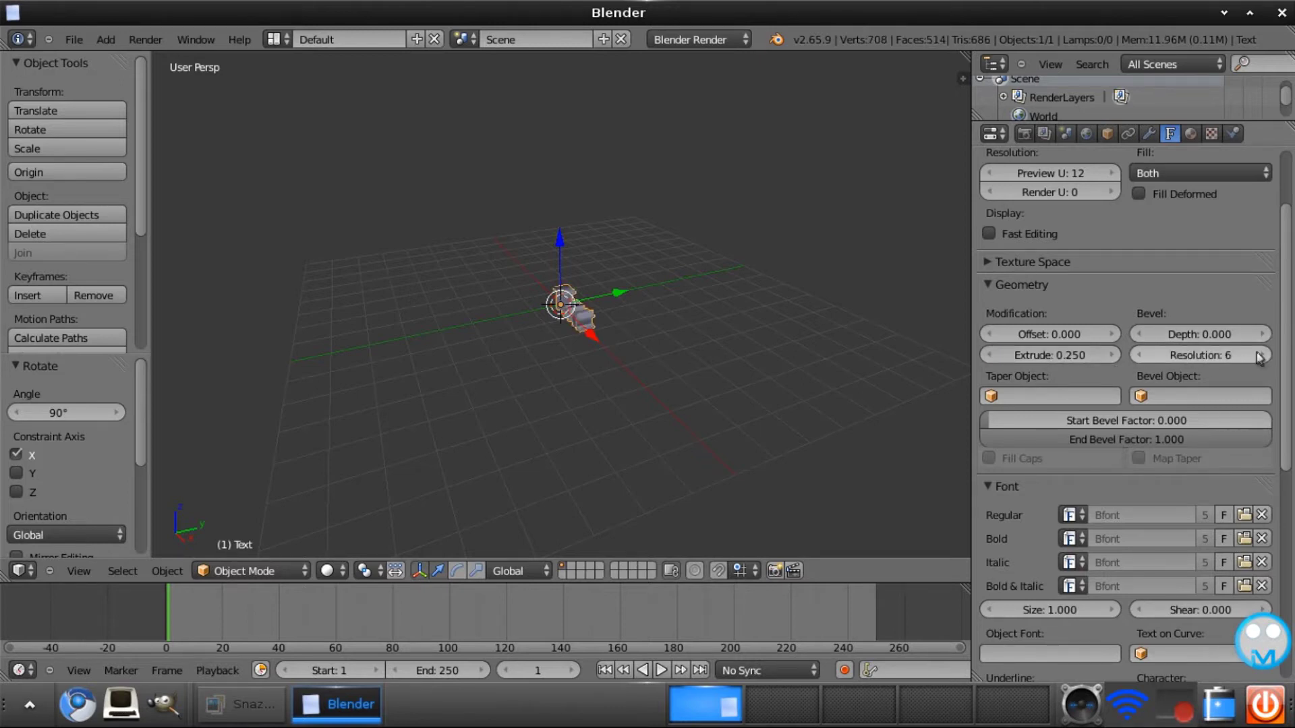
Load BLADRMF_.TTF from /usr/share/fonts as the text object's regular font
scroll(1286, 373, "down", 1)
scroll(1286, 373, "down", 2)
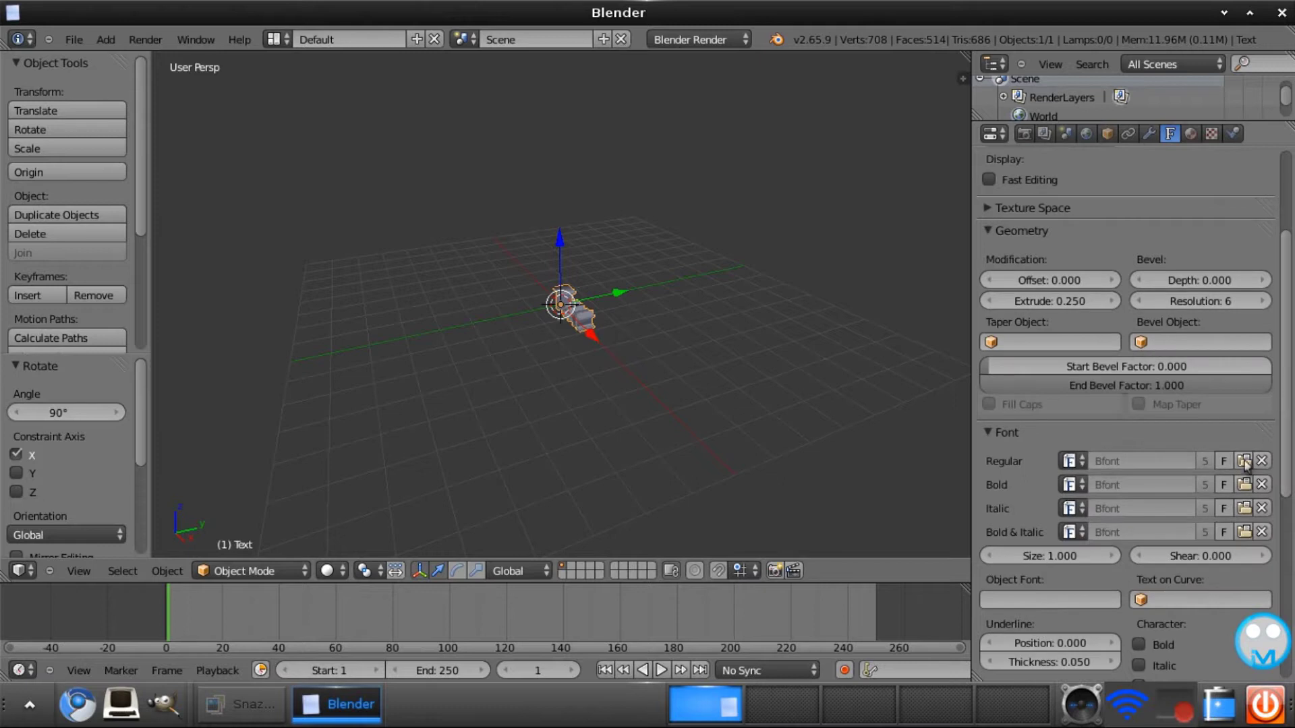
left_click(1245, 458)
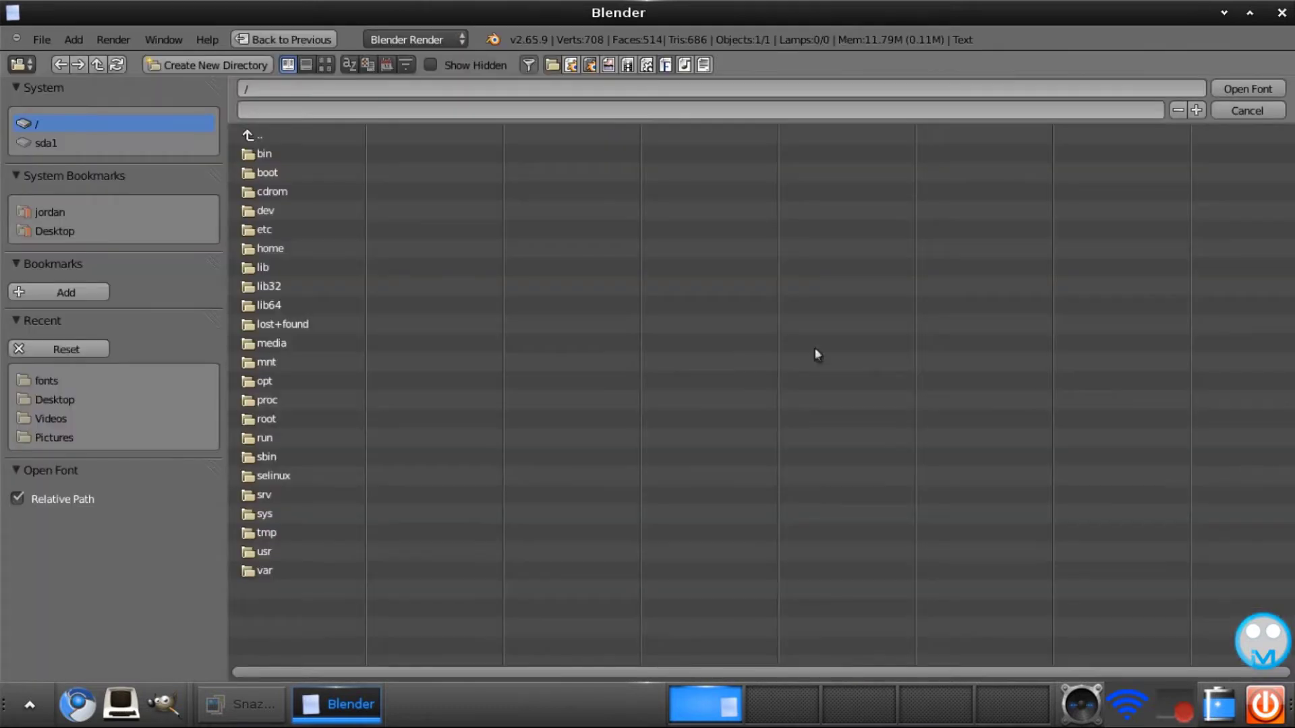
left_click(264, 552)
left_click(273, 325)
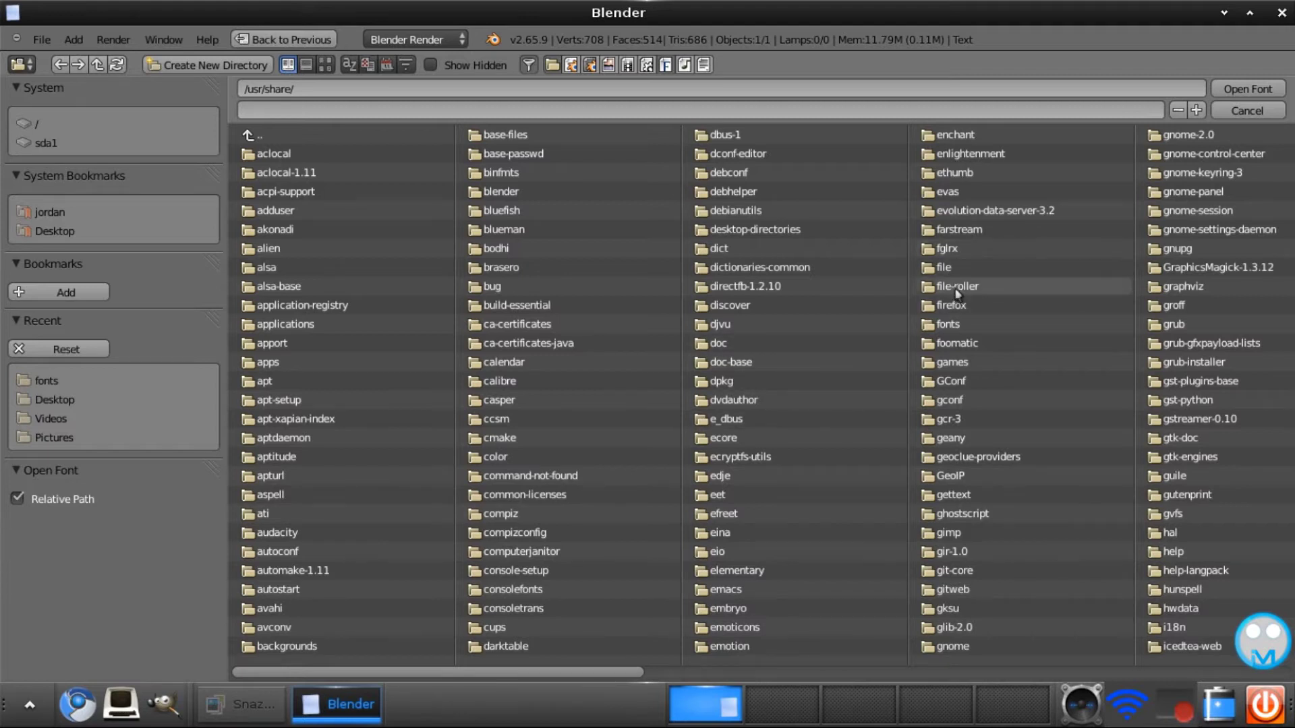
left_click(969, 327)
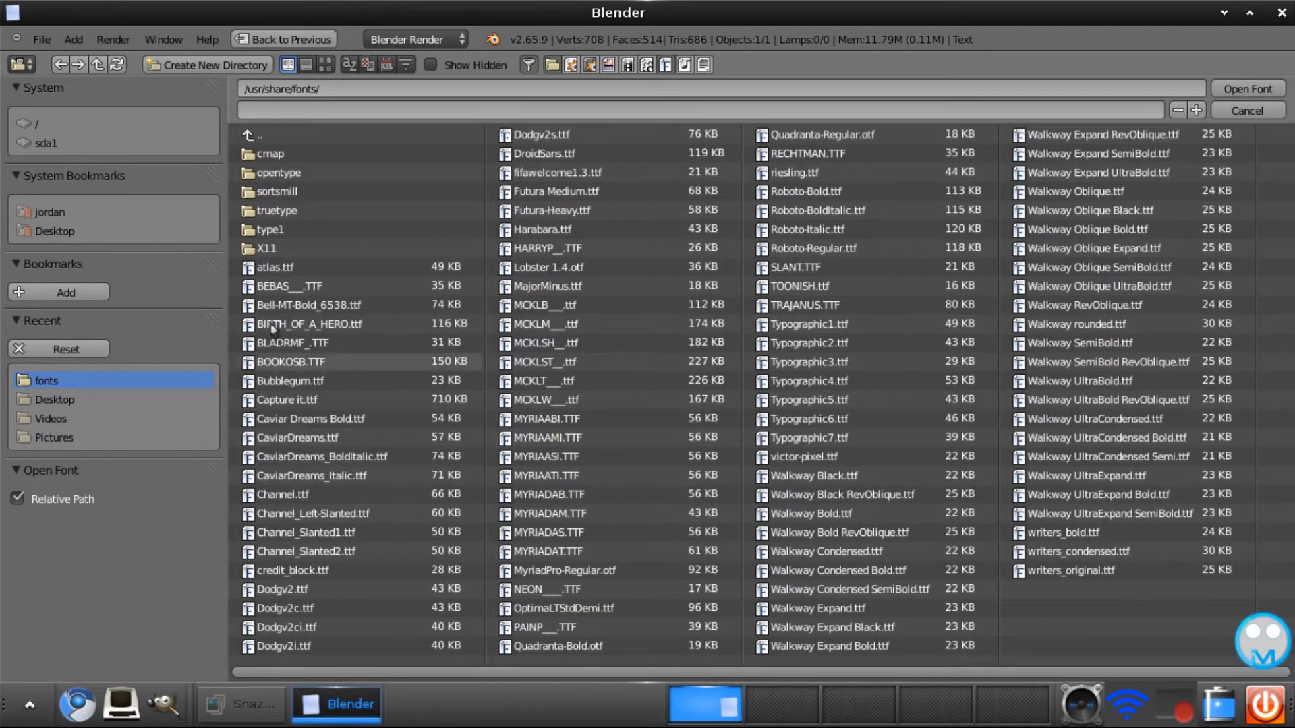
double_click(291, 342)
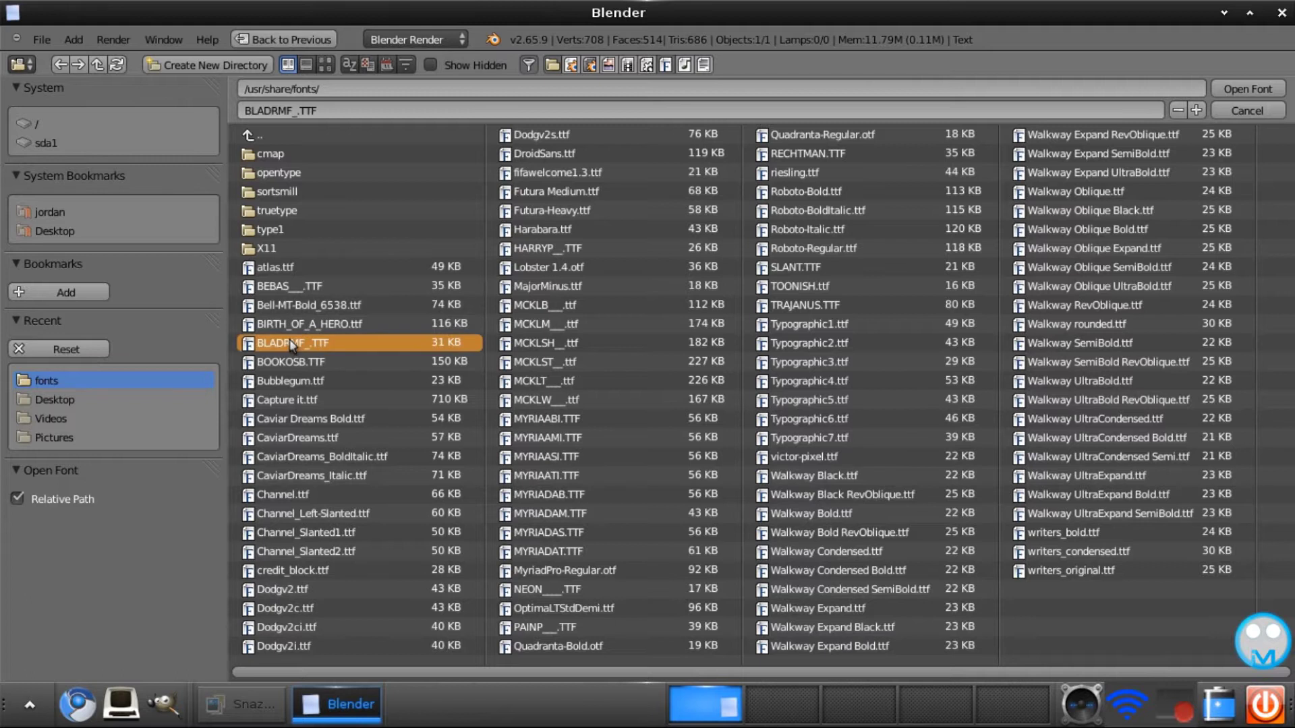
Set the text object's font size to 2
middle_click_drag(860, 398, 830, 427)
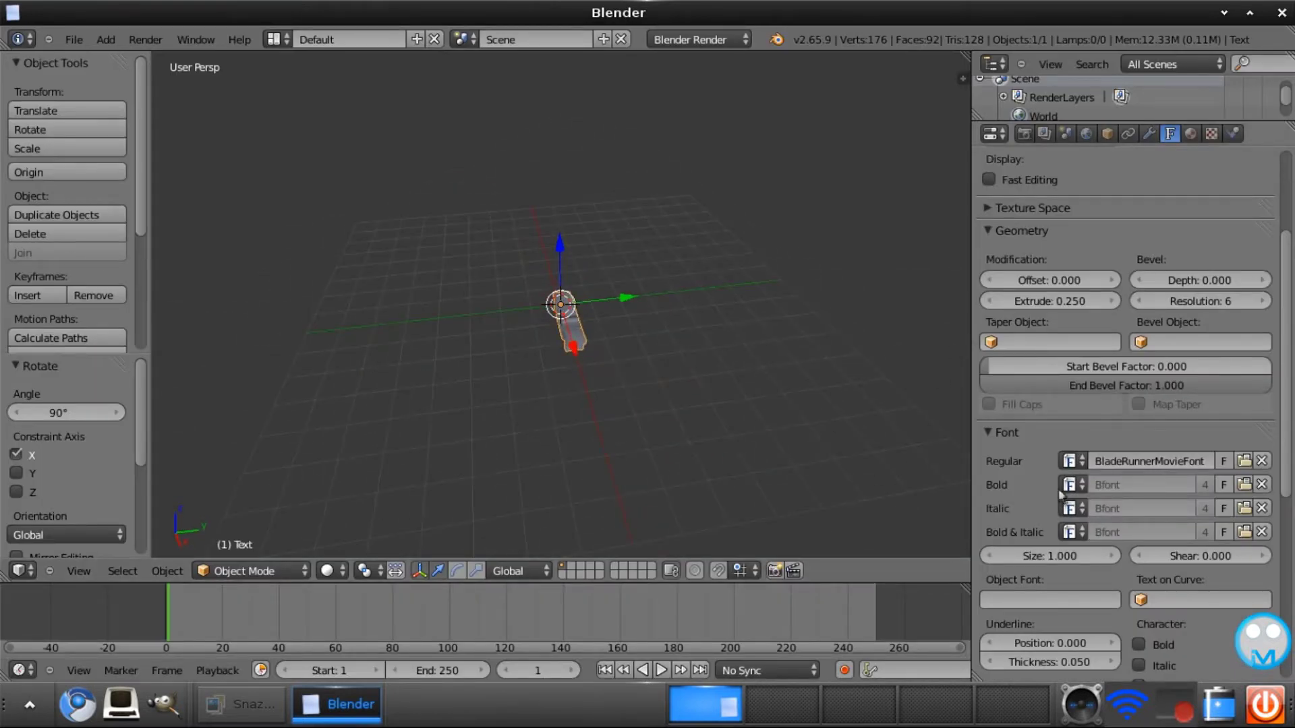
left_click(1068, 555)
type("2")
key("Return")
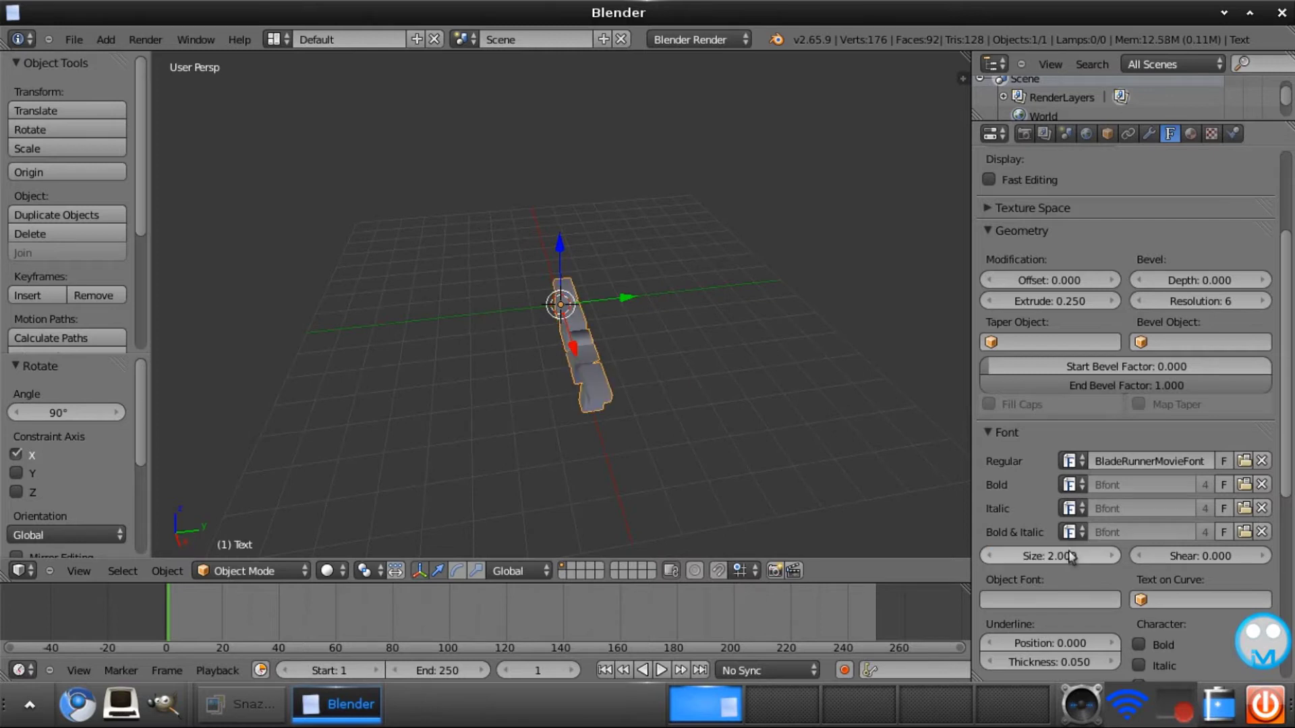
Replace the default wording of the text object with "Snazzy"
middle_click_drag(680, 443, 844, 366)
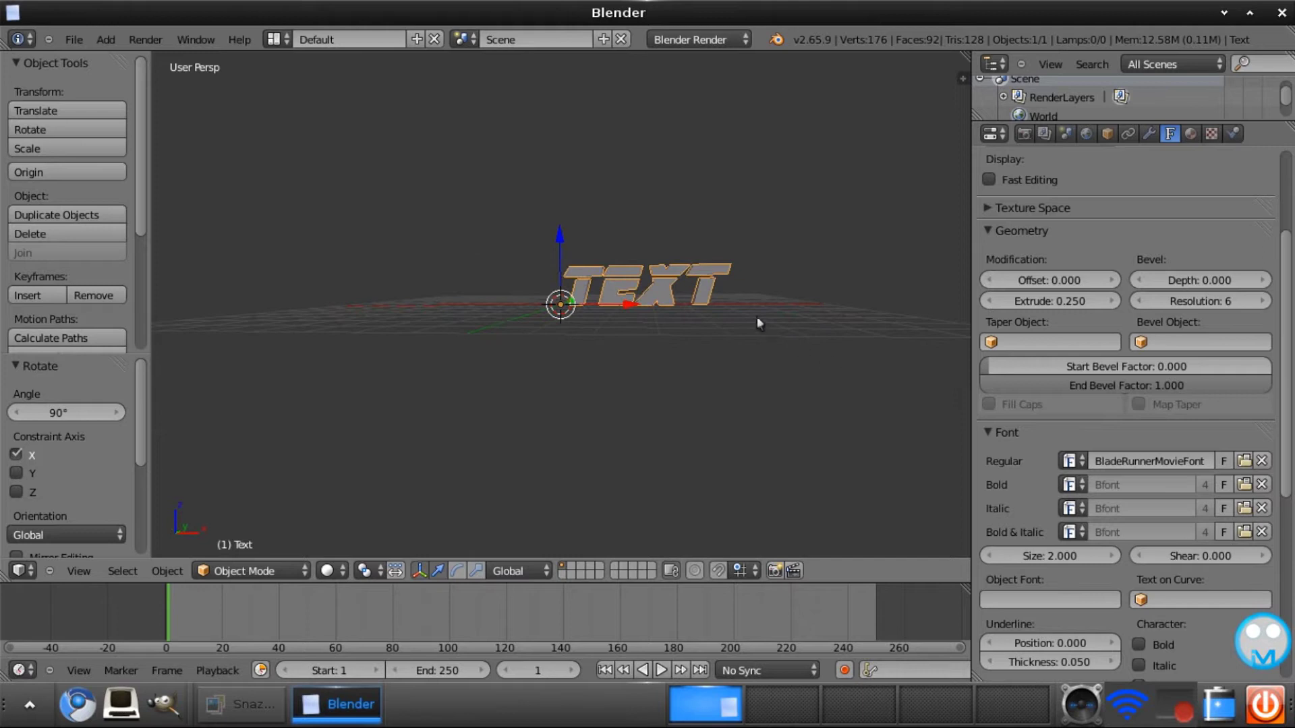
key("Tab")
key("BackSpace")
key("BackSpace")
key("BackSpace")
key("BackSpace")
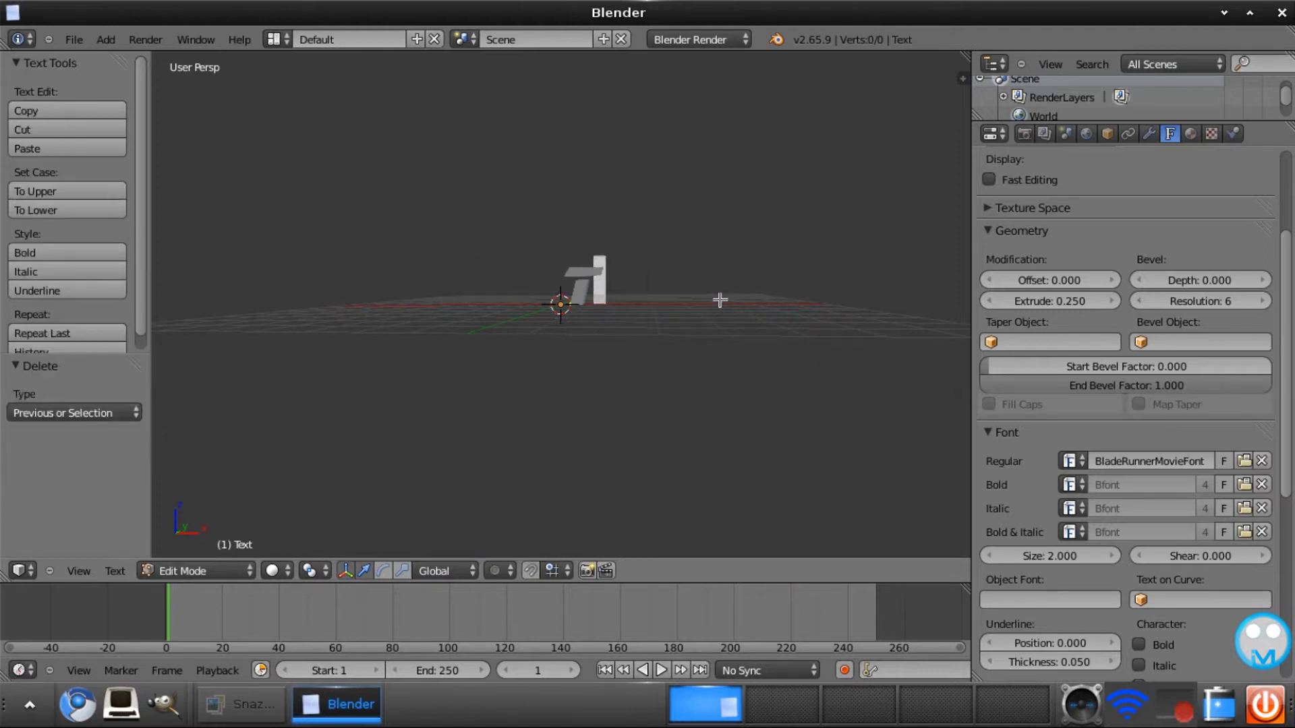
type("Snz")
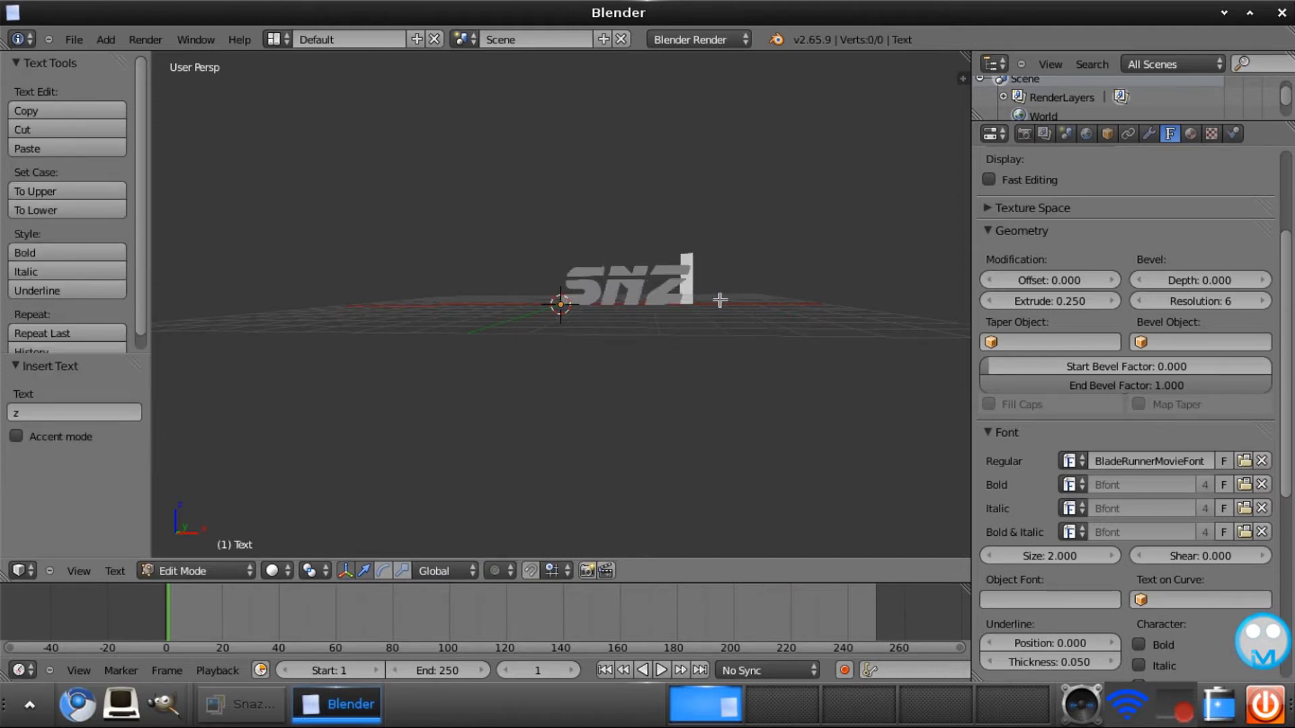
key("BackSpace")
type("azzy")
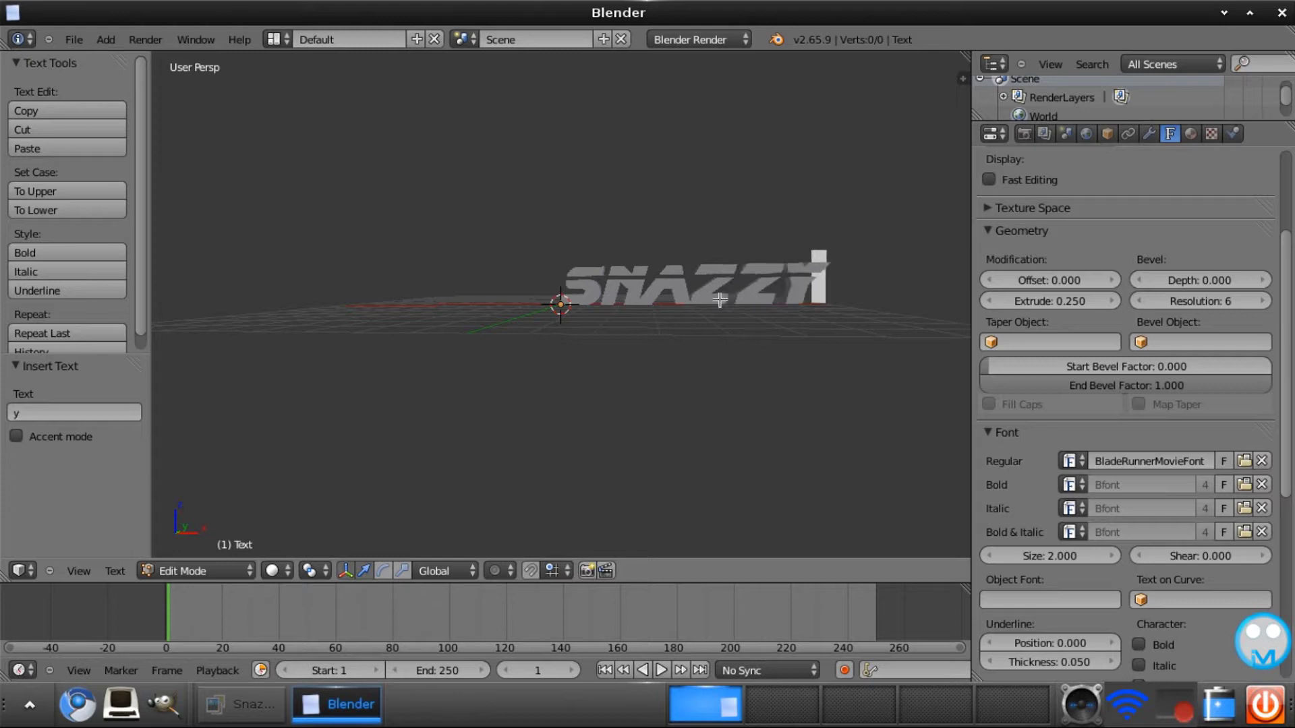
key("Return")
key("Tab")
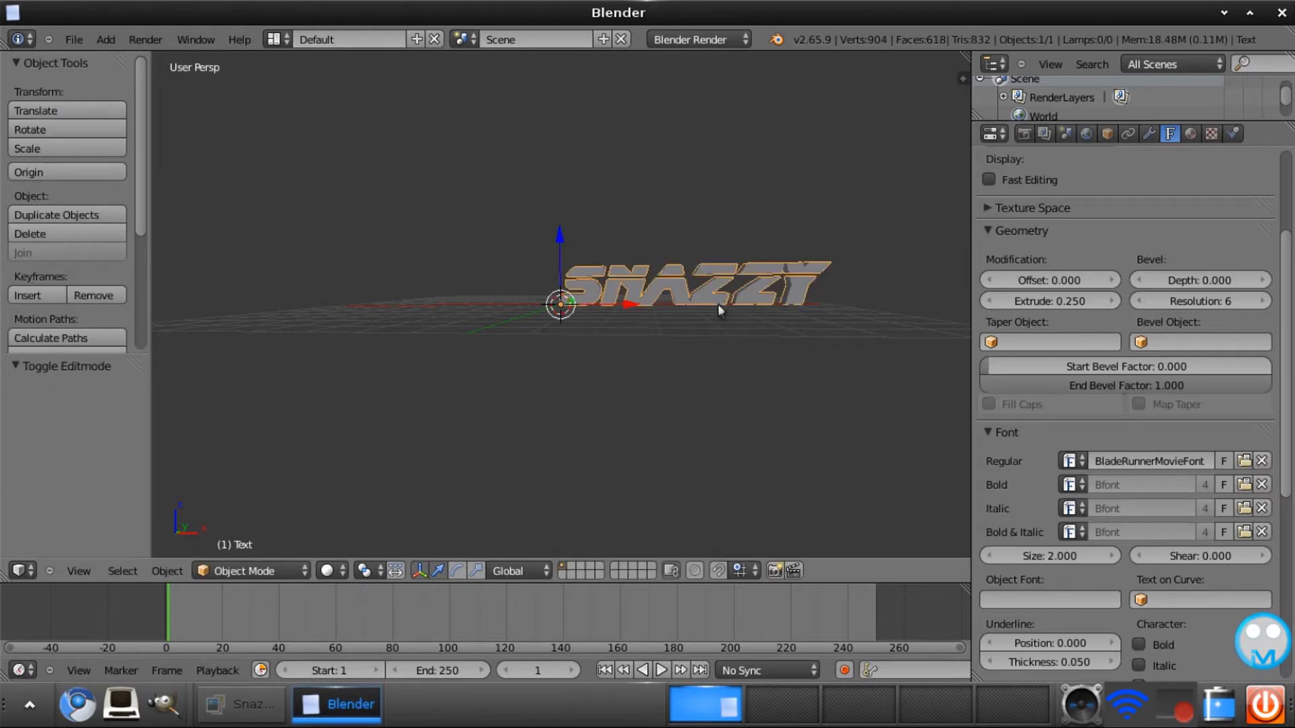
Duplicate the Snazzy text and move the copy 0.76 along the Y axis, behind the original
middle_click_drag(742, 338, 547, 375)
key("ctrl+c")
left_click(548, 379)
key("ctrl+v")
left_click(548, 376)
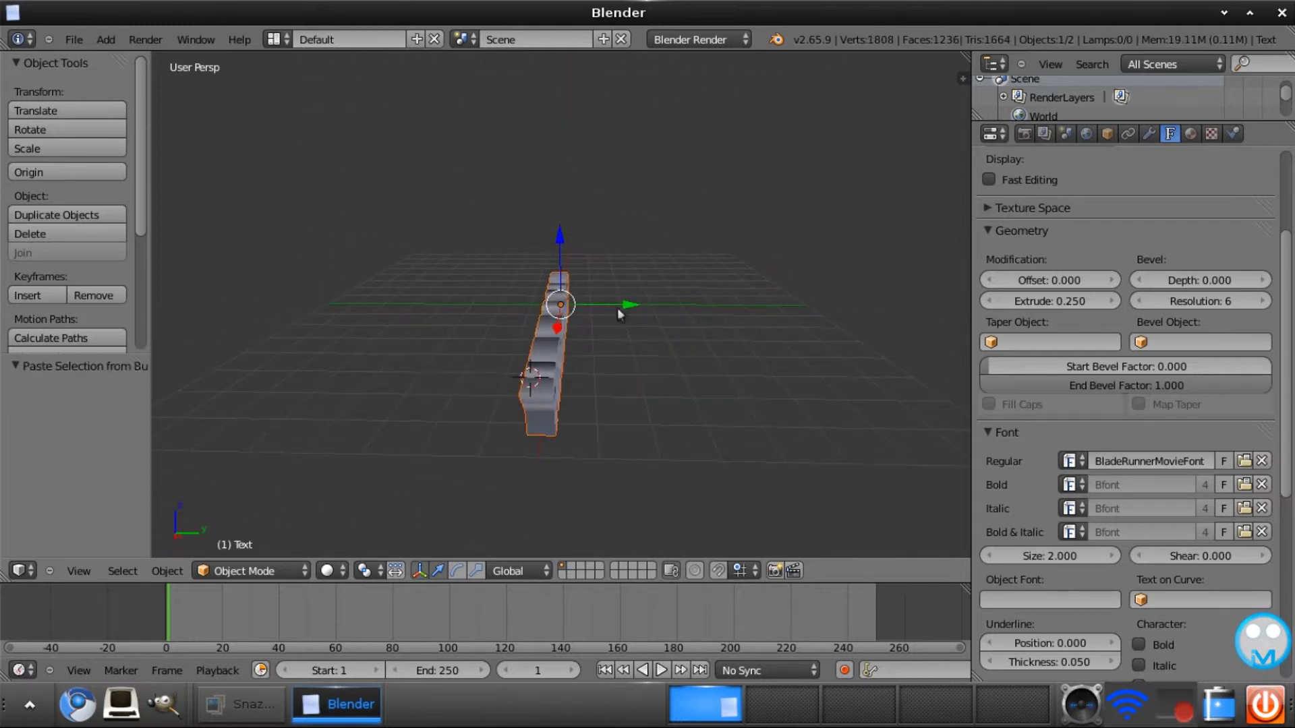
left_click_drag(627, 307, 650, 306)
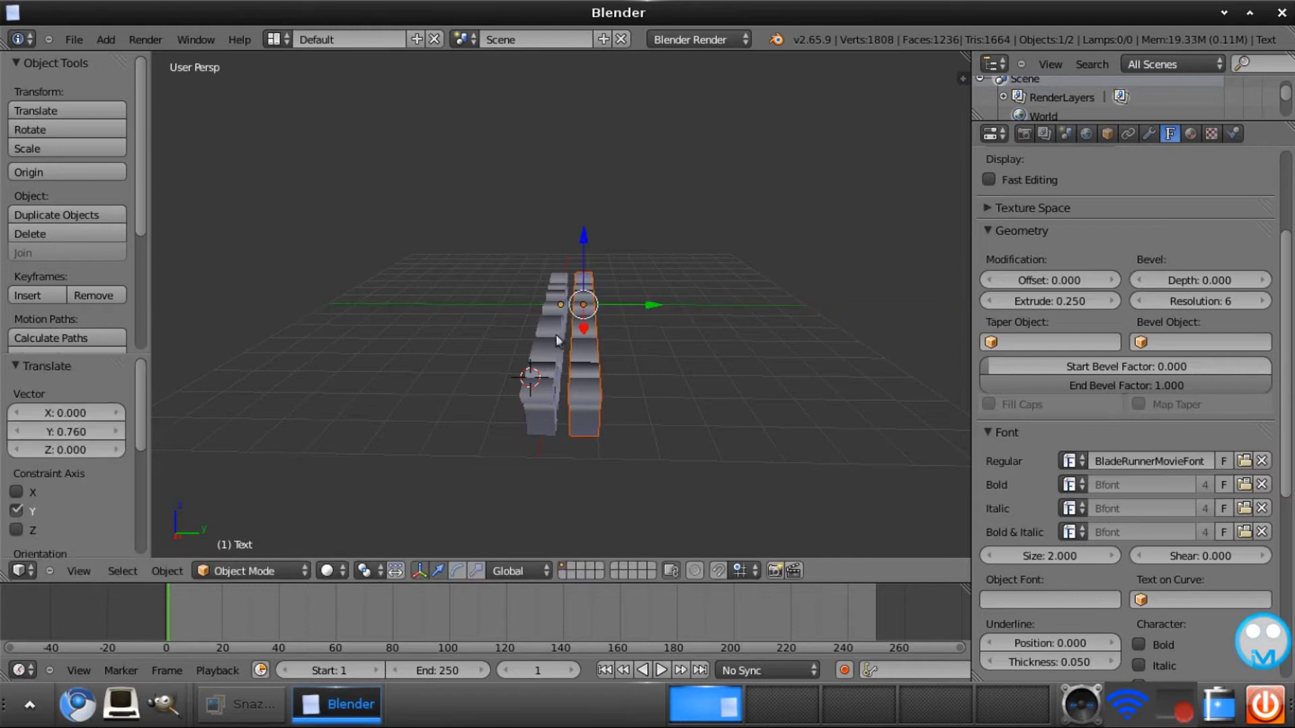
Give the front text a new cyan material with diffuse and specular intensity both at 1.0
right_click(550, 355)
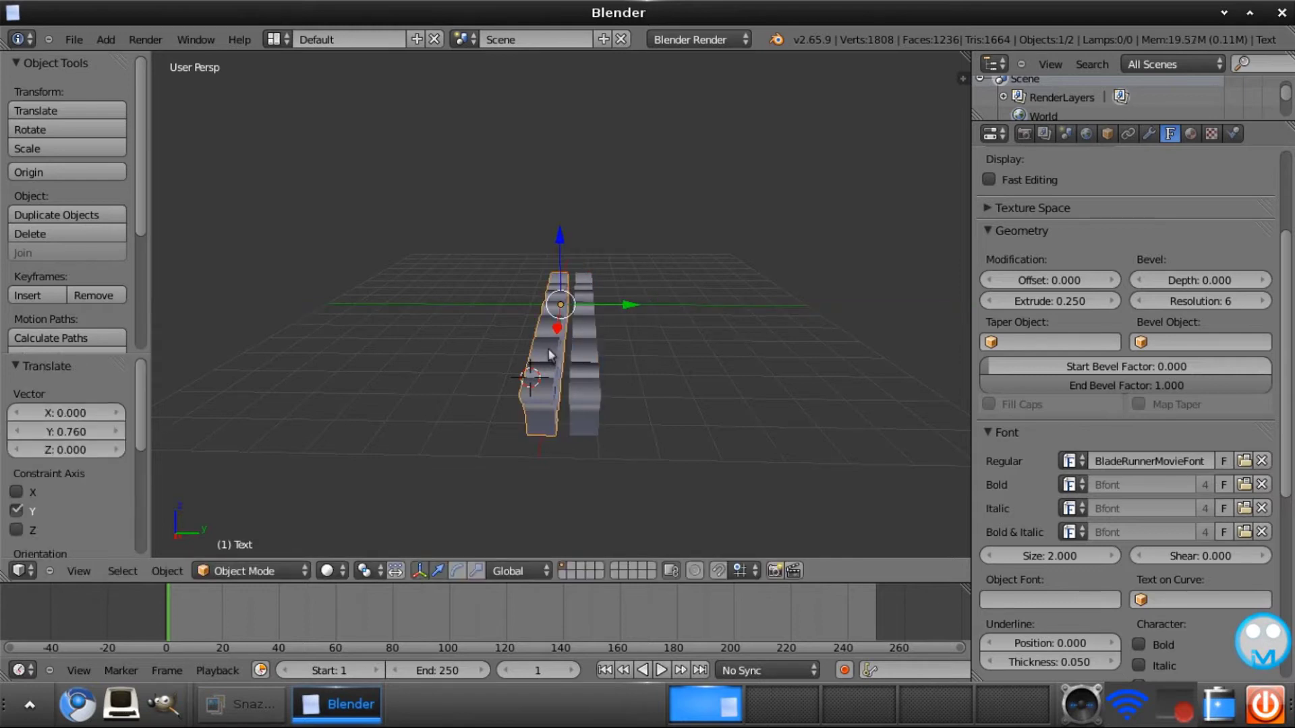
left_click(1188, 133)
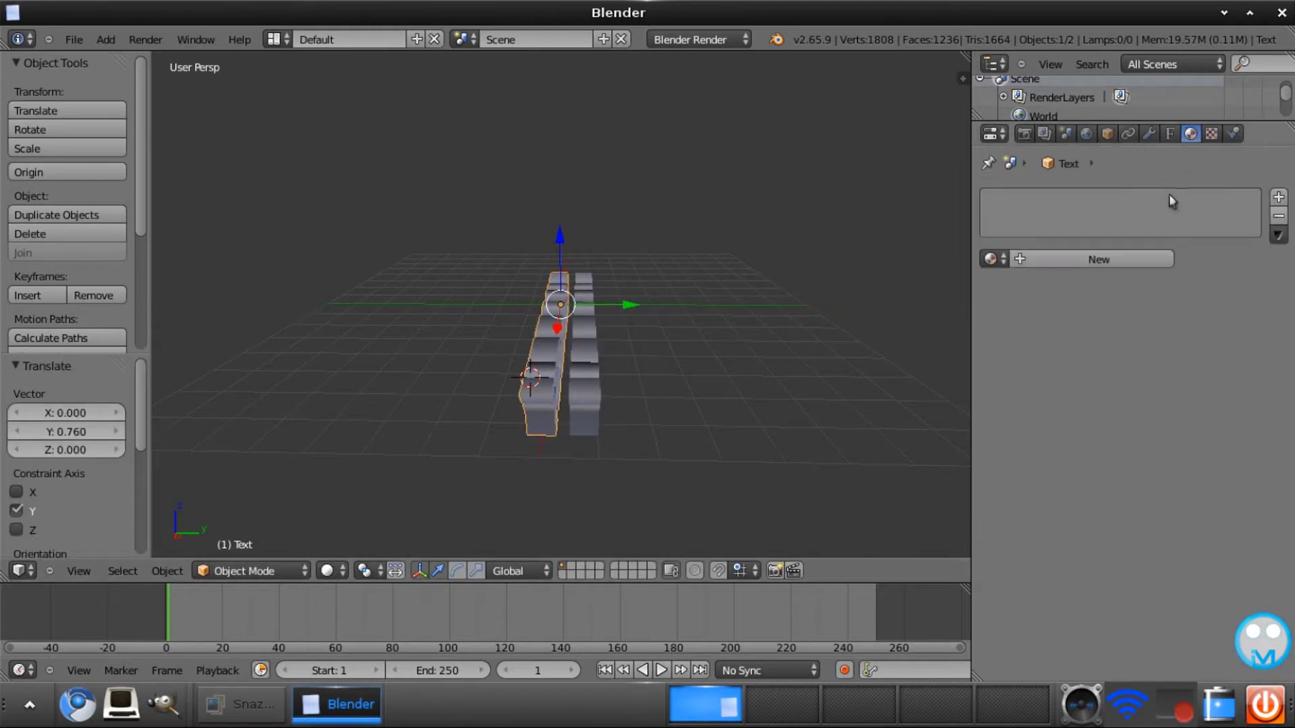
left_click(1097, 261)
left_click(1081, 487)
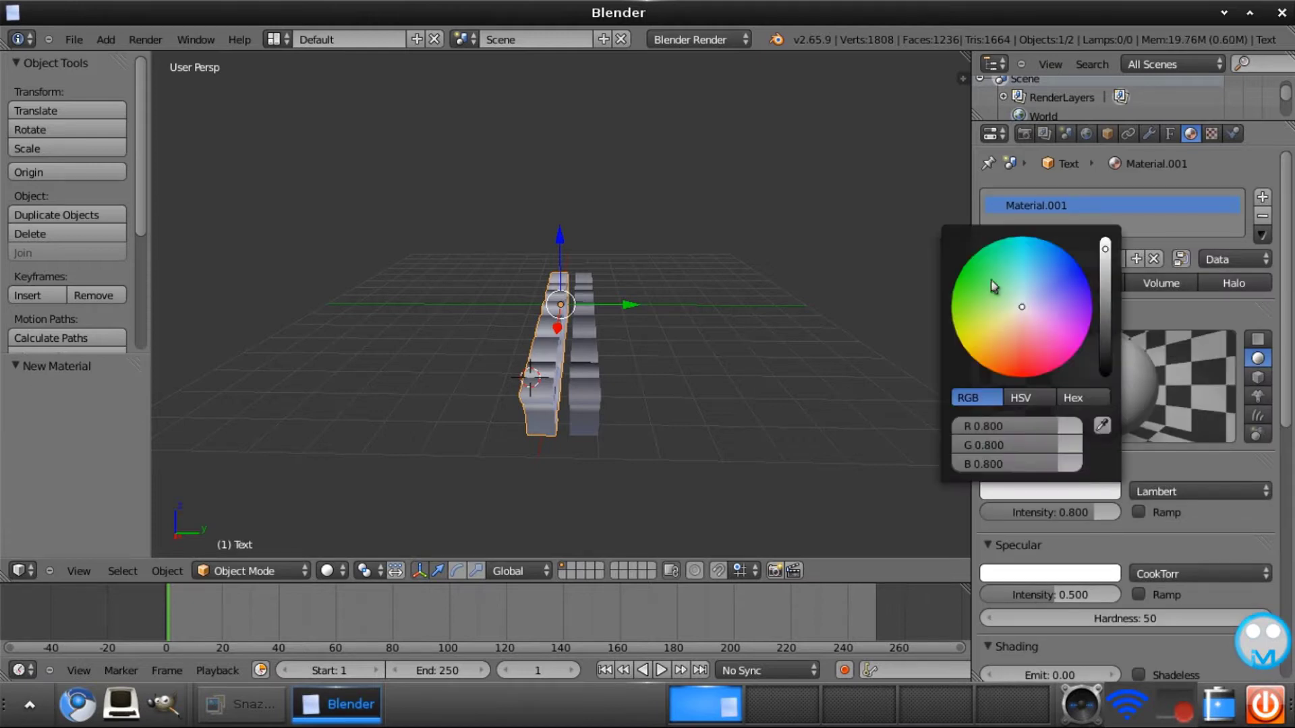
left_click_drag(1018, 297, 1021, 244)
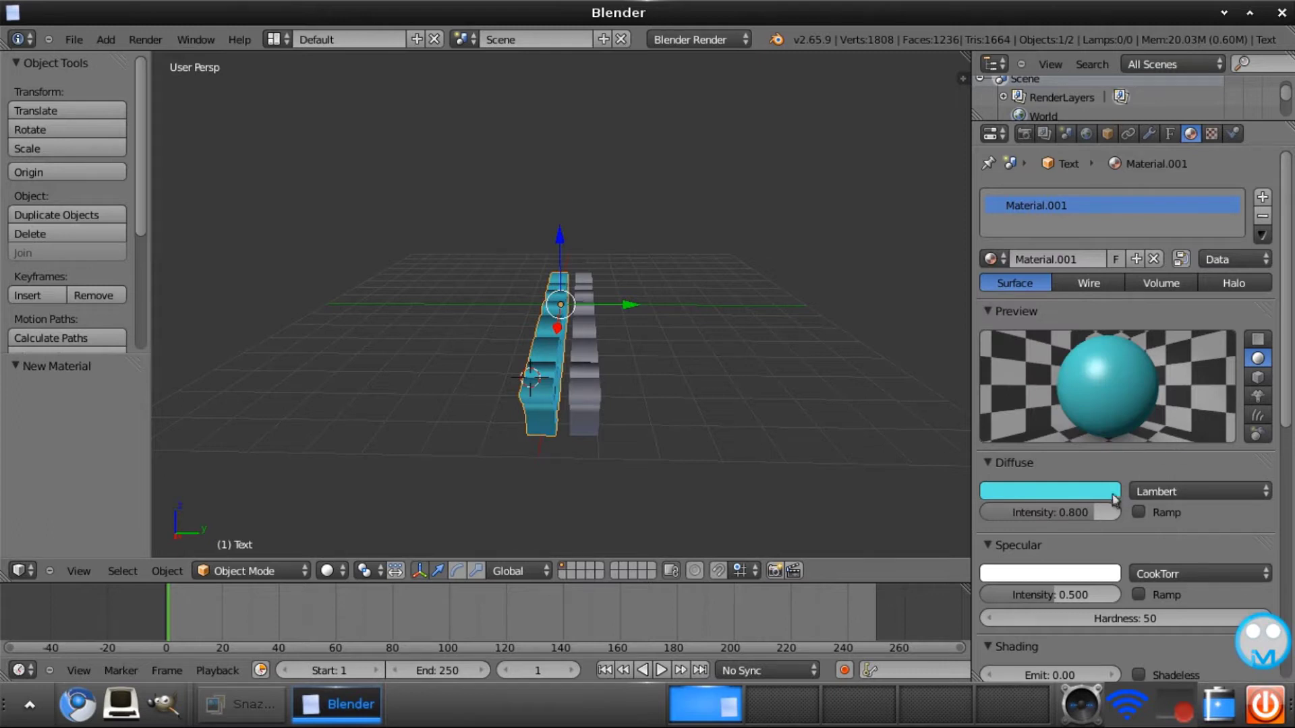
left_click_drag(1099, 518, 1139, 516)
left_click_drag(1069, 595, 1260, 600)
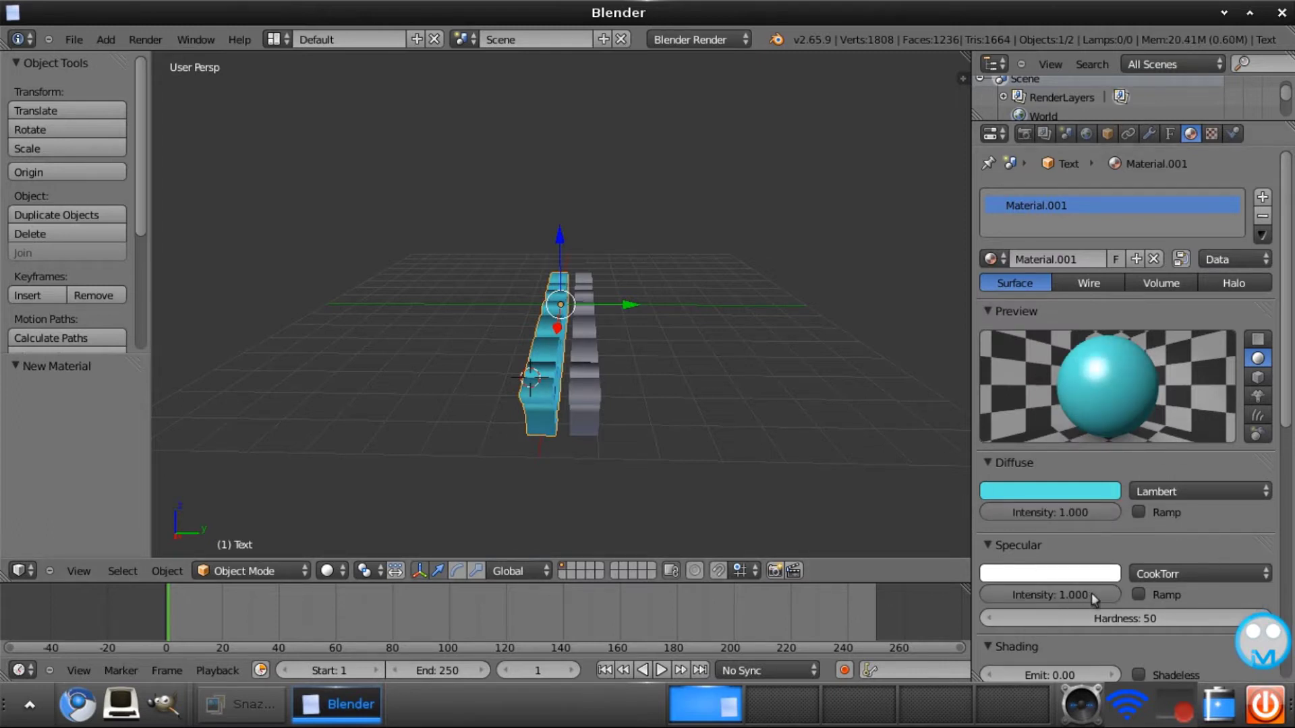
Give the rear text copy a new pure white material with diffuse and specular intensity both at 1.0
right_click(583, 386)
left_click(1086, 261)
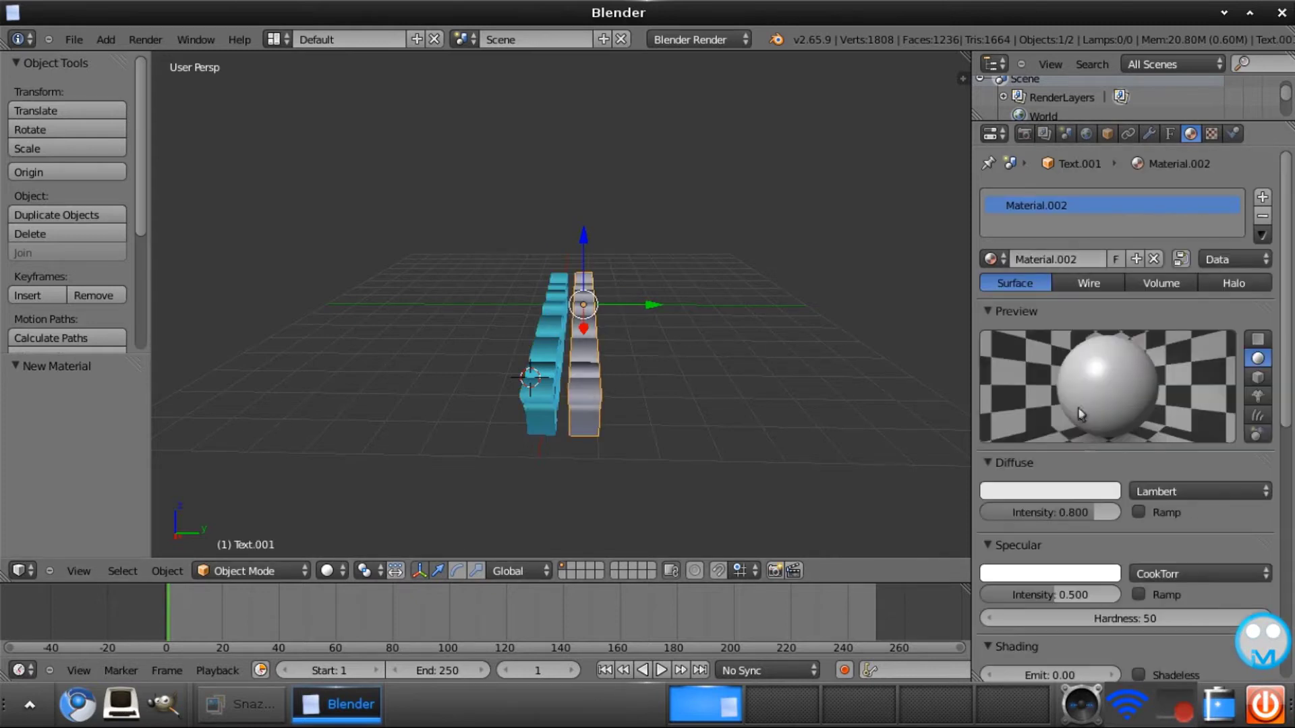
left_click(1075, 491)
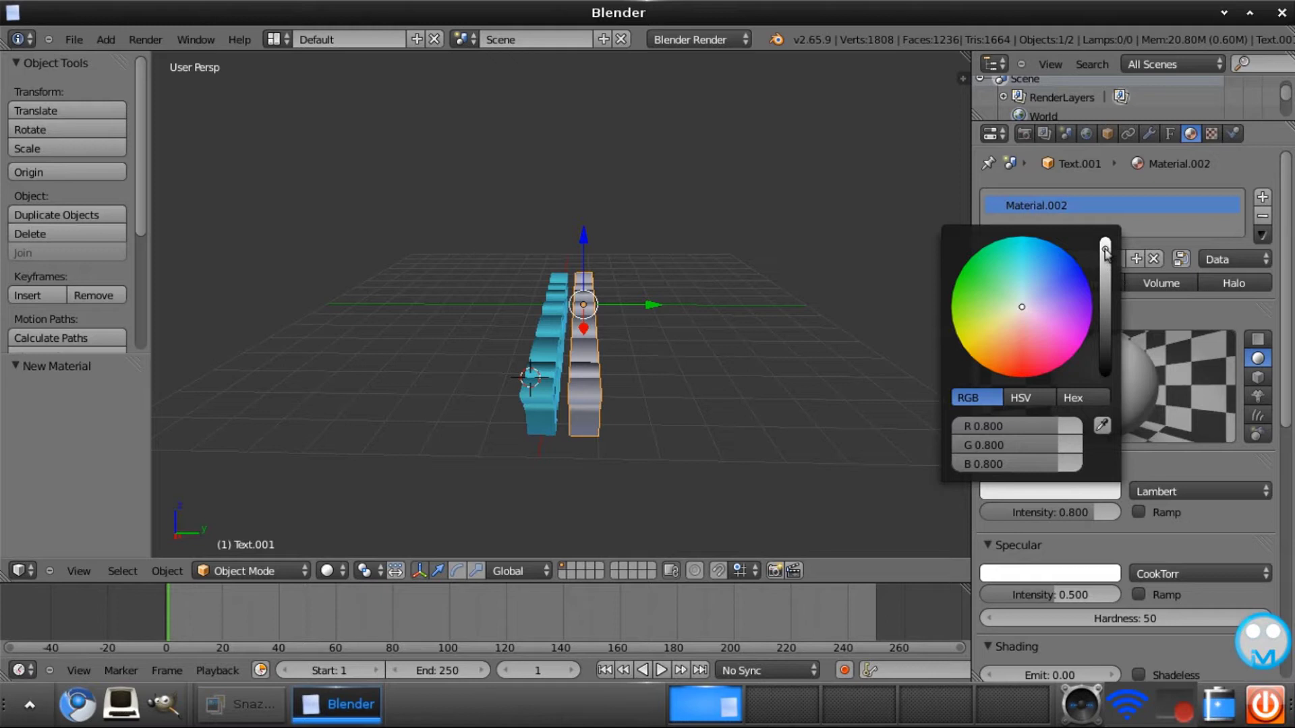
left_click_drag(1106, 254, 1108, 224)
left_click_drag(1093, 513, 1119, 513)
left_click_drag(1116, 589, 1146, 590)
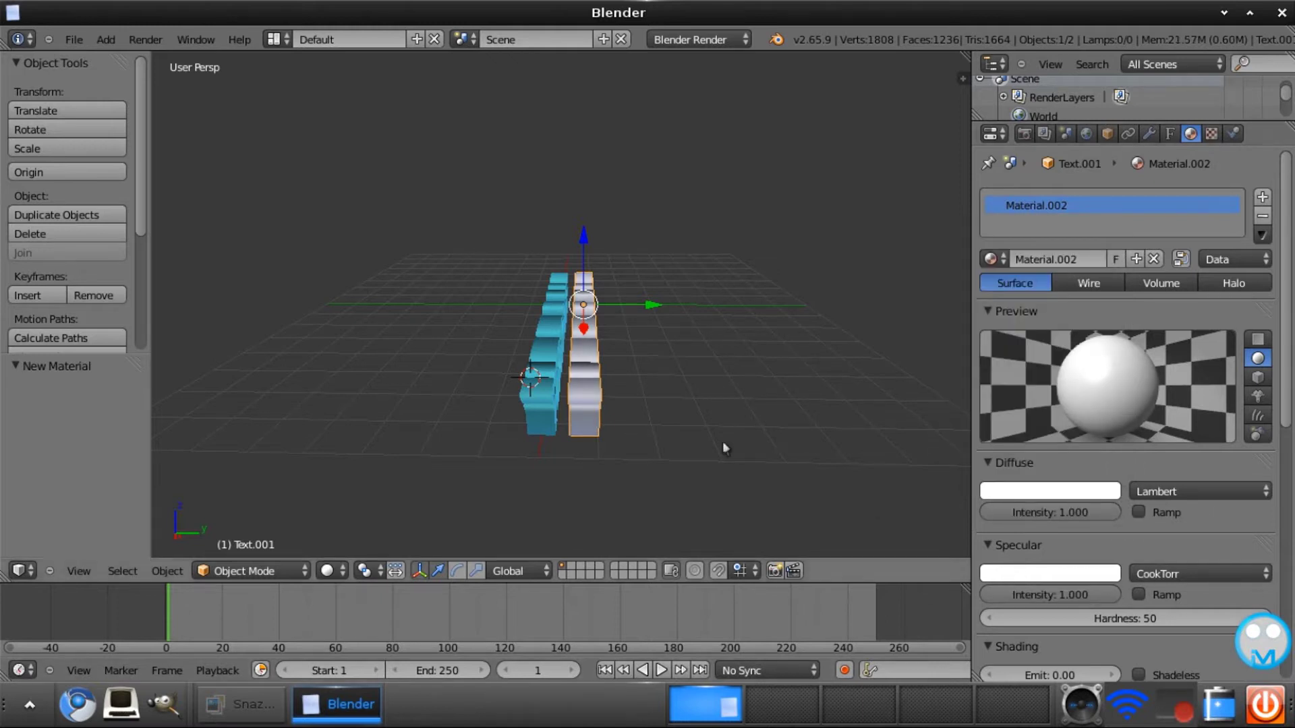
Paste another copy of the cyan text and move it along the Y axis to just behind the white one
right_click(540, 366)
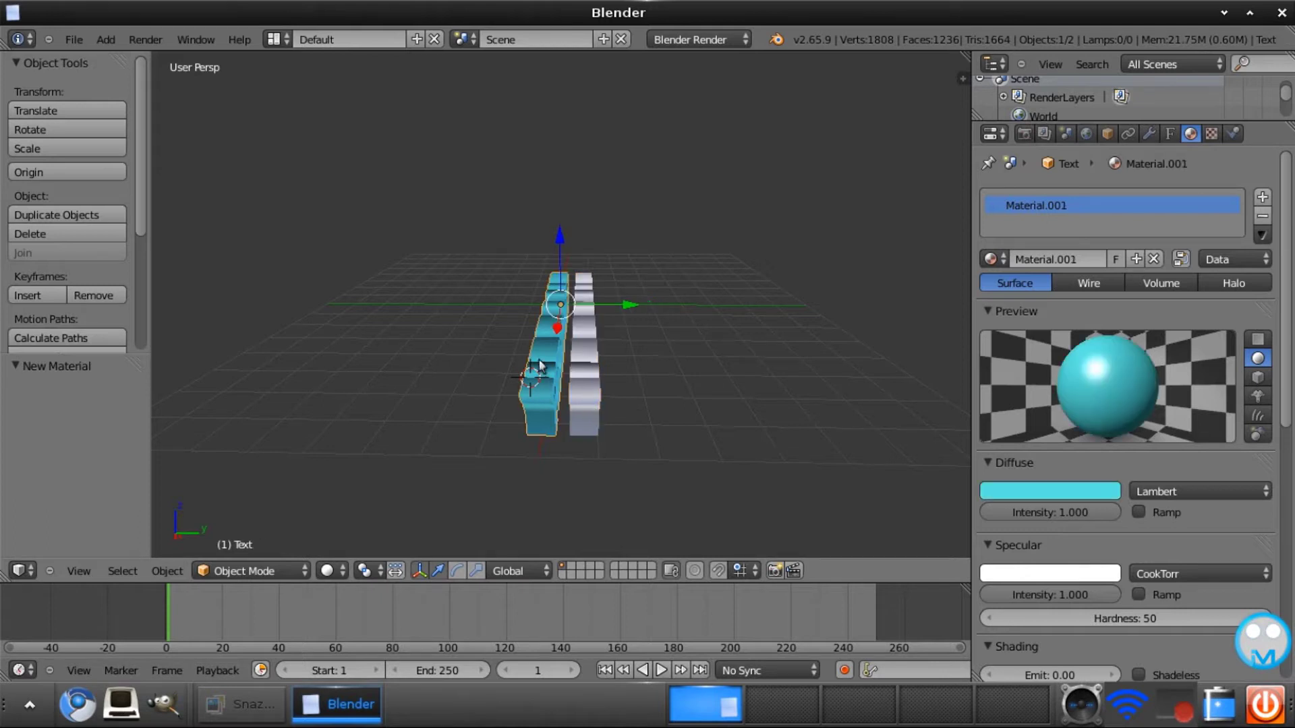
key("ctrl+v")
left_click(540, 364)
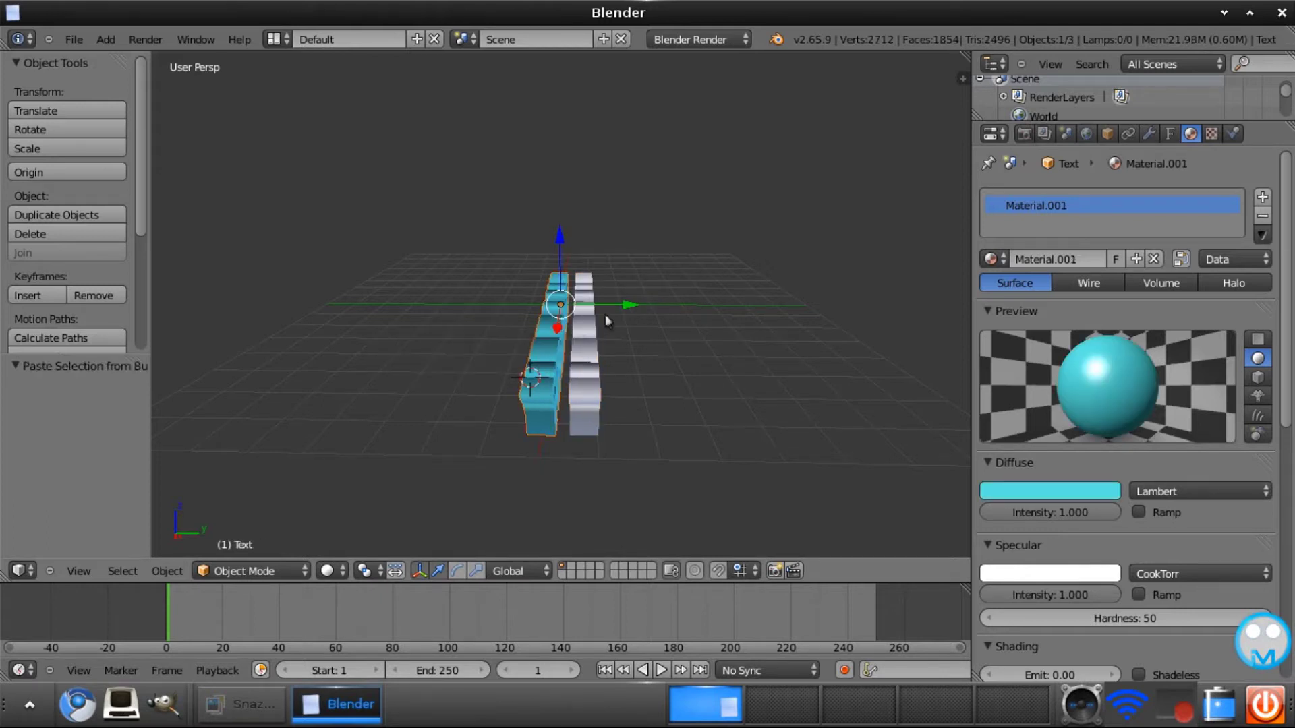
left_click_drag(629, 306, 674, 314)
Duplicate the white text and move the copy 1.508 along the Y axis, behind the second cyan layer
right_click(571, 356)
key("ctrl+c")
left_click(571, 356)
key("ctrl+v")
left_click(572, 355)
left_click_drag(666, 305, 701, 307)
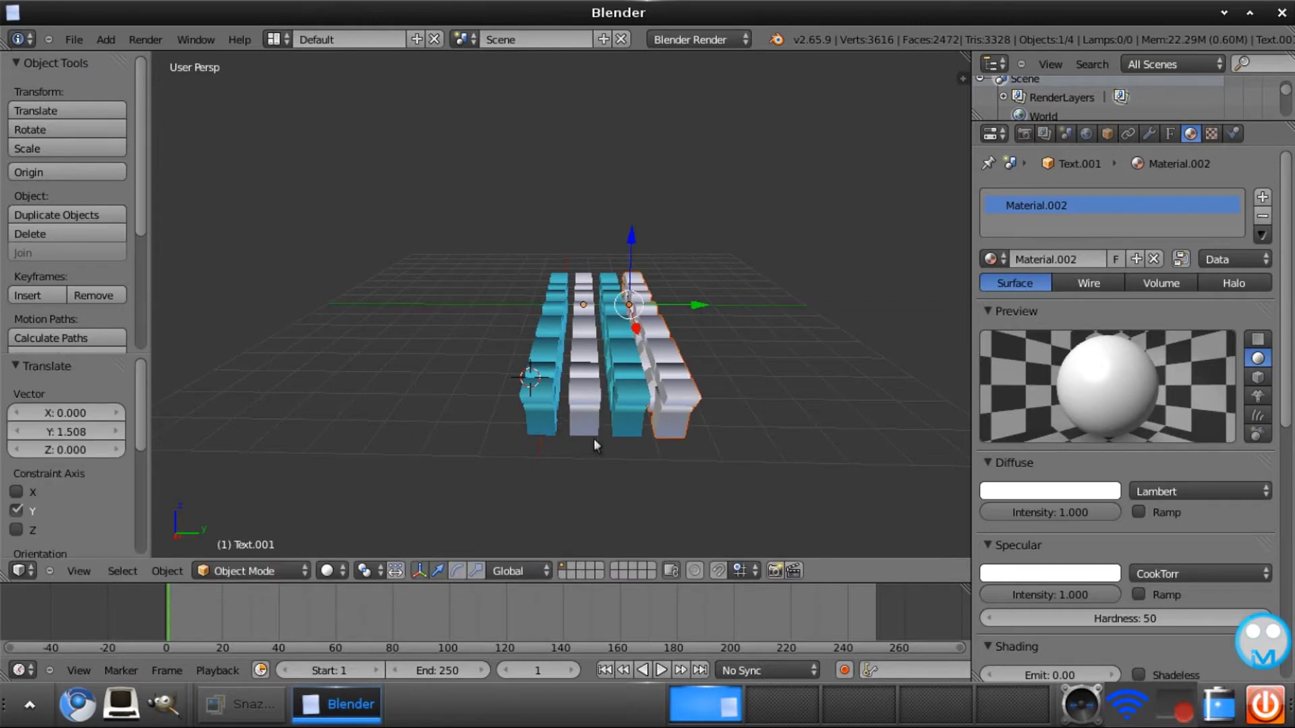
Add a point lamp, raise it above the middle of the text and shift it 2.039 along the Y axis
middle_click_drag(594, 439, 741, 422)
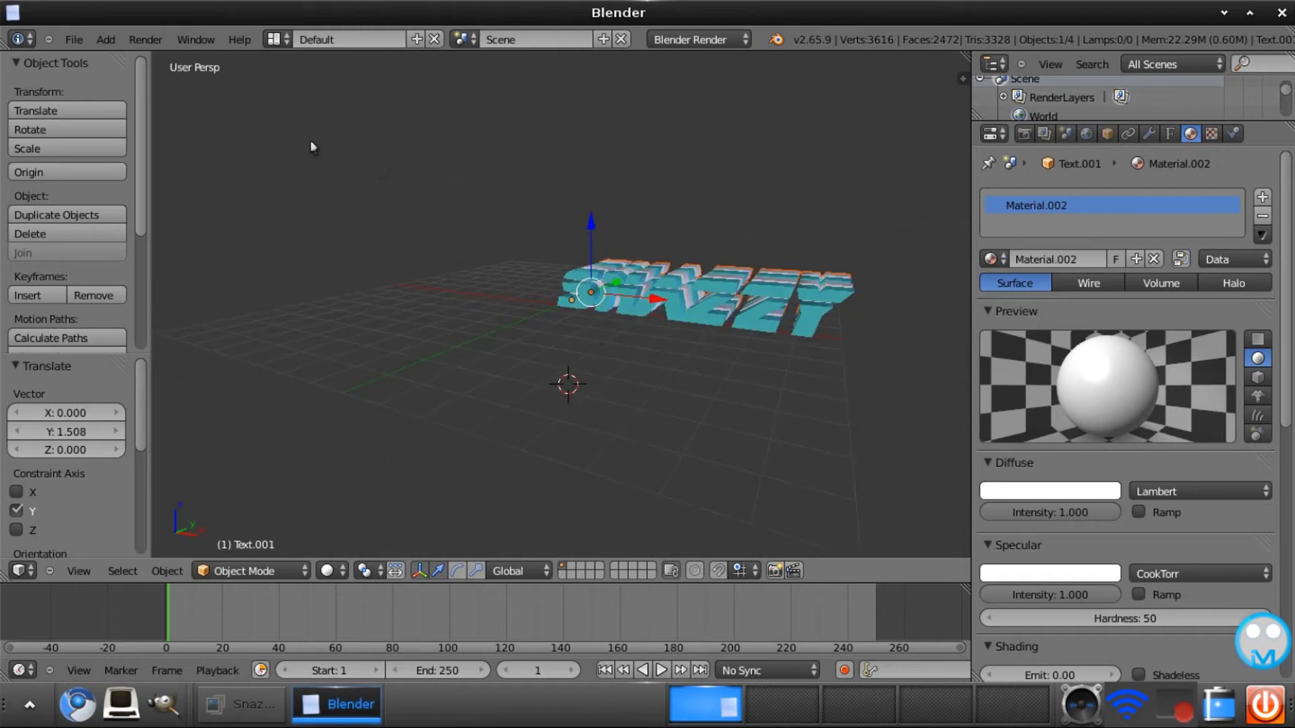
left_click(98, 37)
mouse_move(137, 265)
left_click(300, 267)
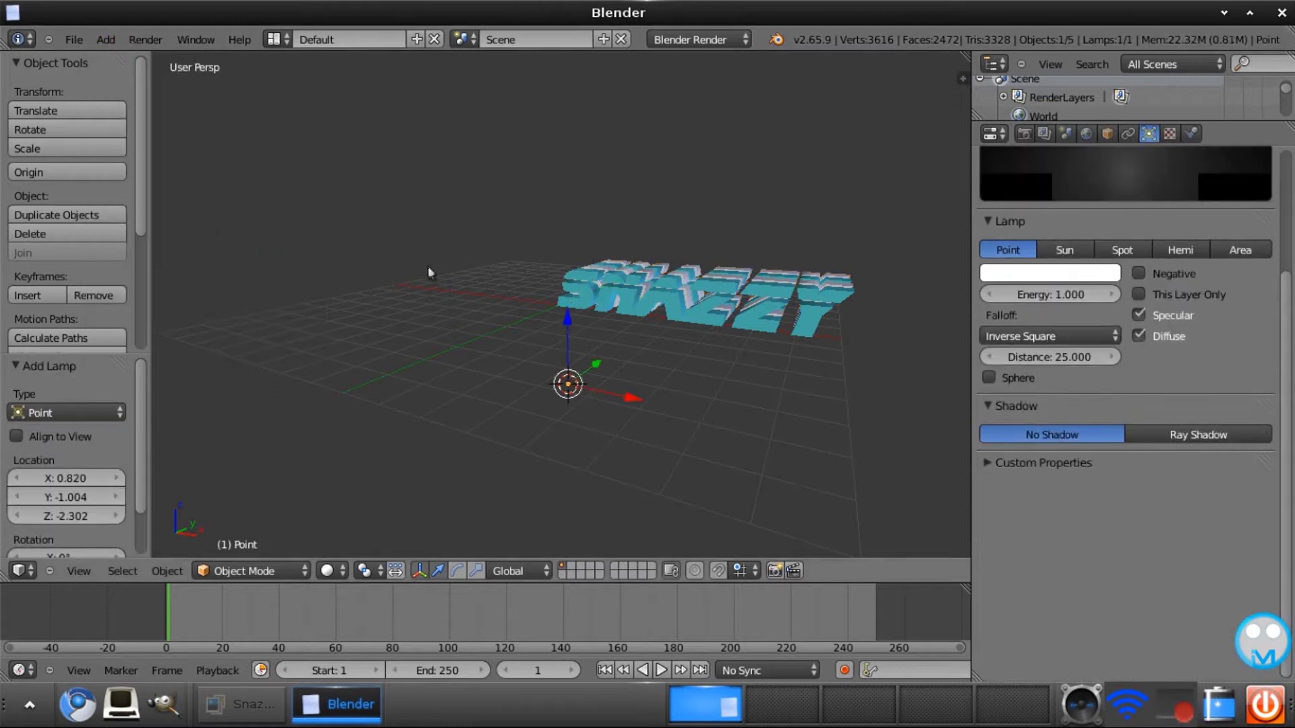
left_click_drag(568, 322, 719, 198)
middle_click_drag(585, 325, 471, 371)
left_click_drag(619, 300, 710, 301)
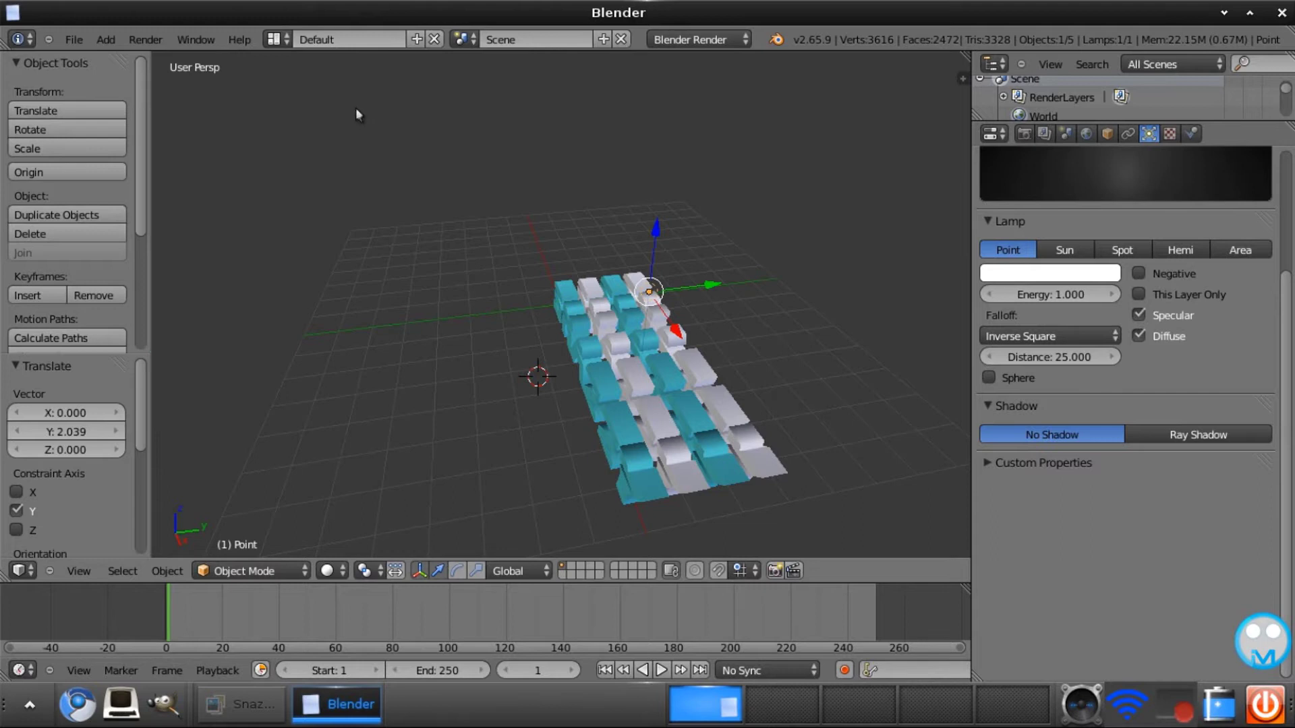
Add a second point lamp and place it in front of the middle of the text, shifting it 0.26 along the Y axis
left_click(106, 39)
mouse_move(125, 265)
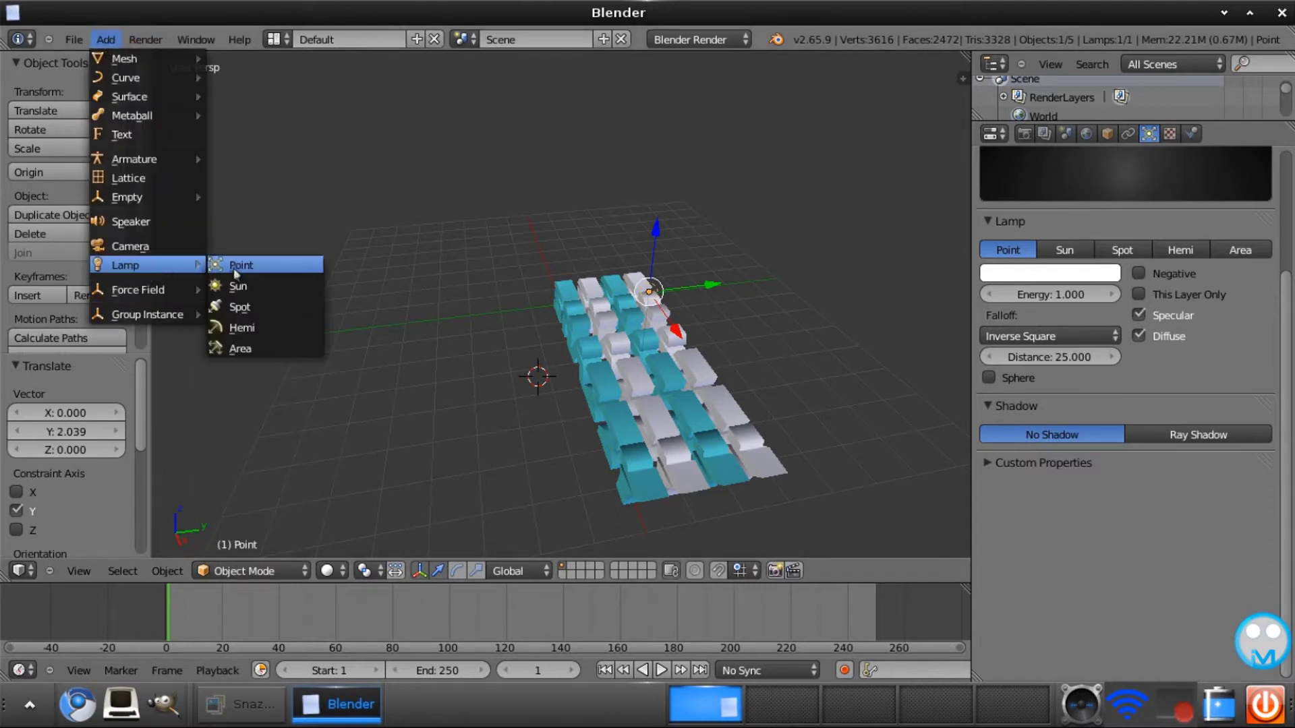
left_click(297, 265)
left_click_drag(535, 323, 561, 330)
left_click_drag(623, 375, 639, 384)
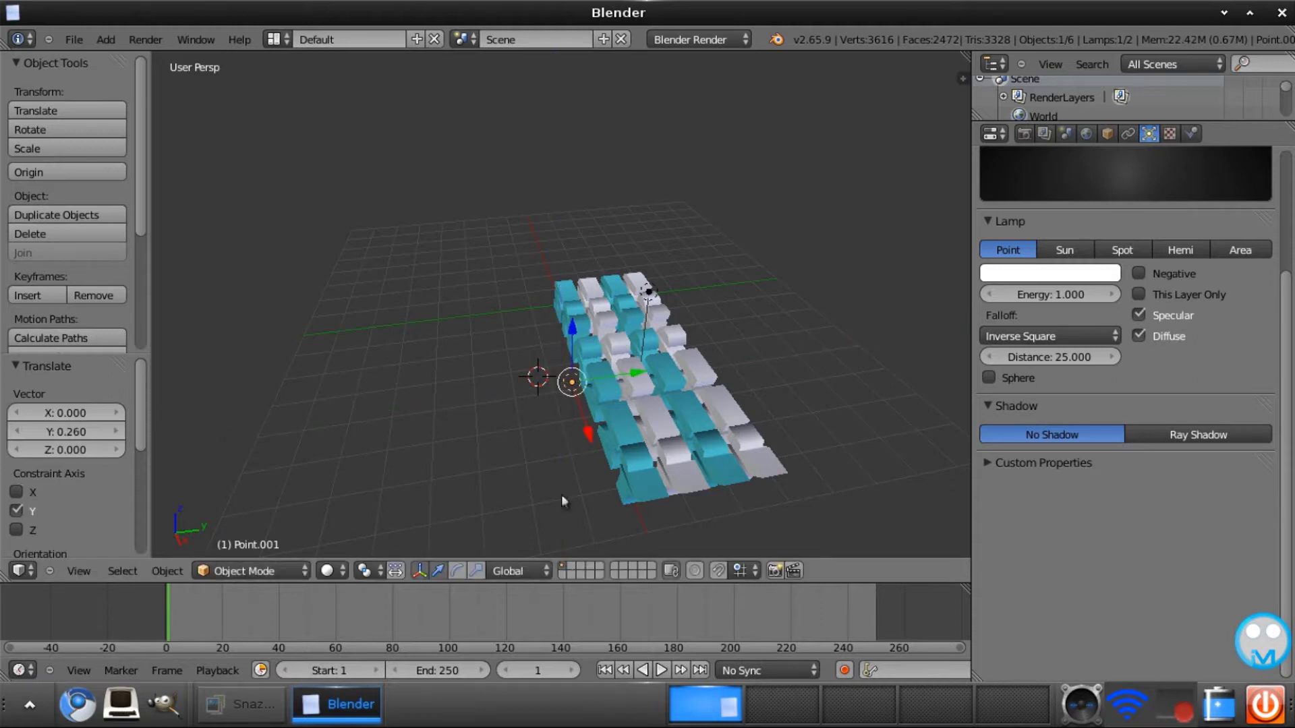
middle_click_drag(566, 556, 729, 472)
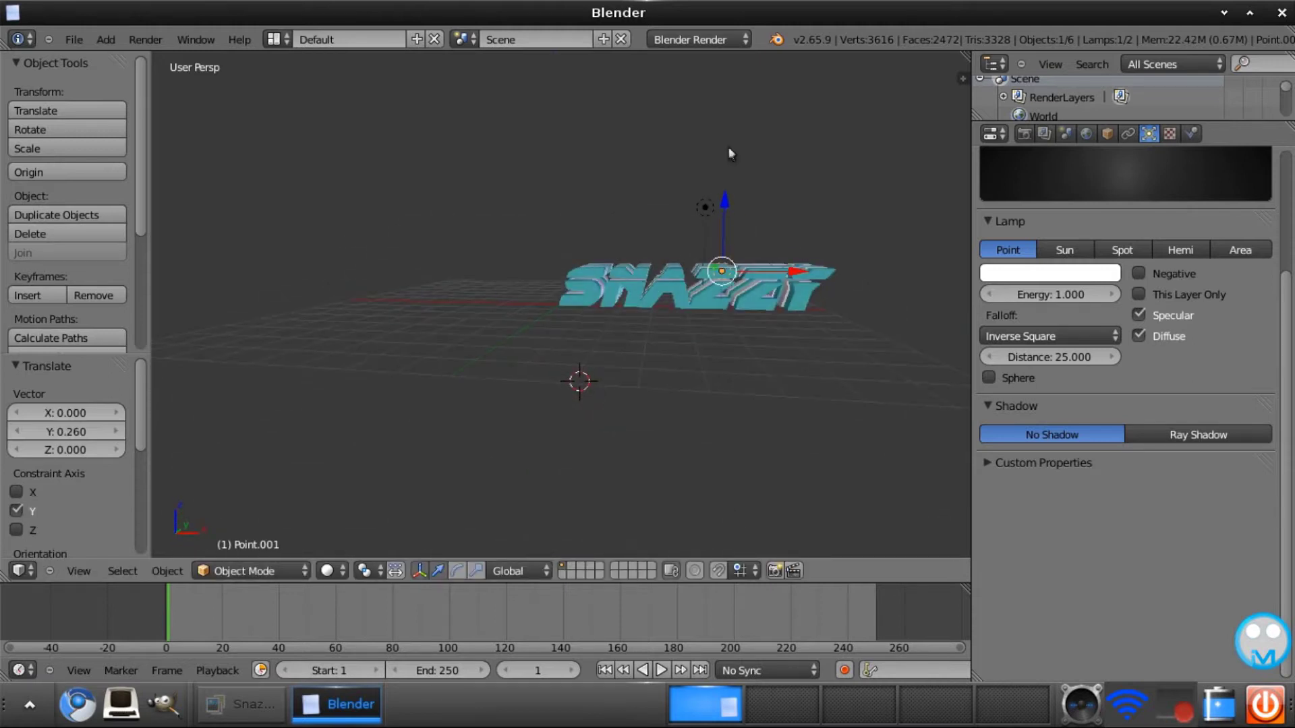
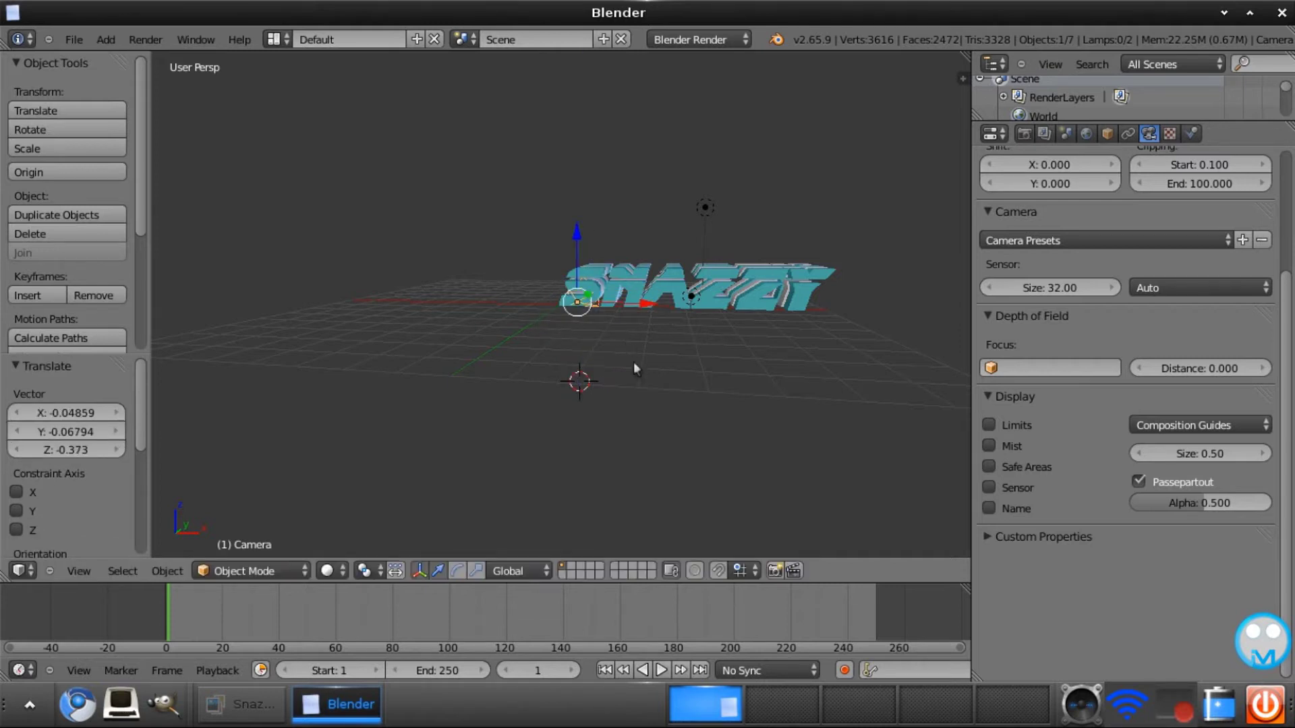
Place the camera in front of the text, moving it -9.594 along Y and then 2.971 and 0.256 along X
middle_click_drag(634, 363, 529, 232)
left_click_drag(529, 284, 530, 259)
left_click_drag(596, 292, 229, 340)
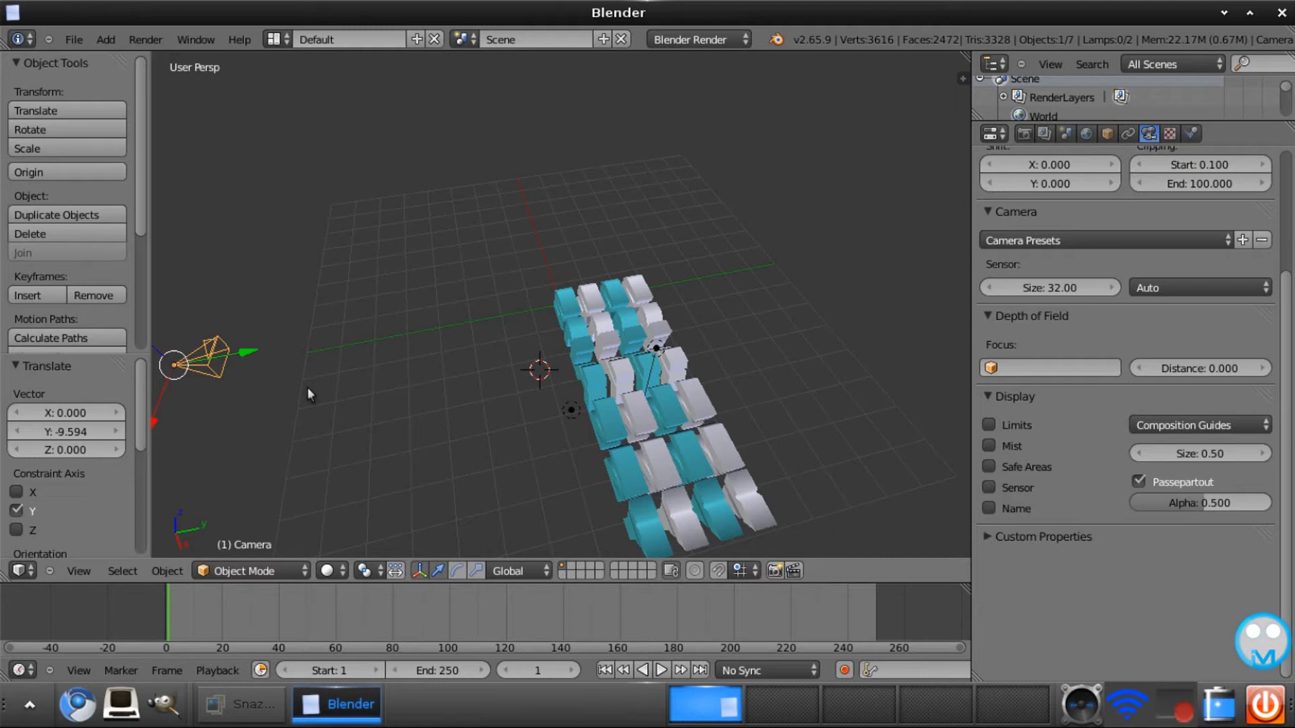
scroll(282, 394, "down", 8)
left_click_drag(522, 368, 605, 375)
scroll(626, 355, "up", 4)
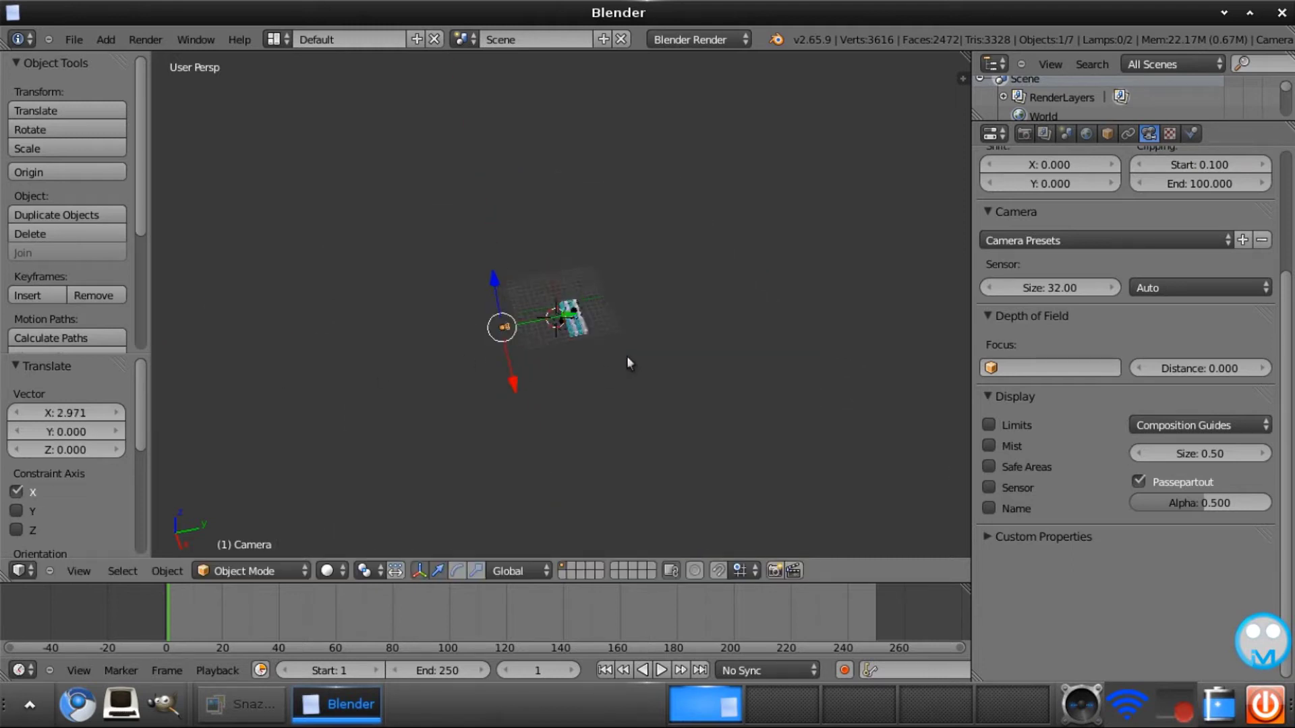
left_click_drag(433, 418, 435, 426)
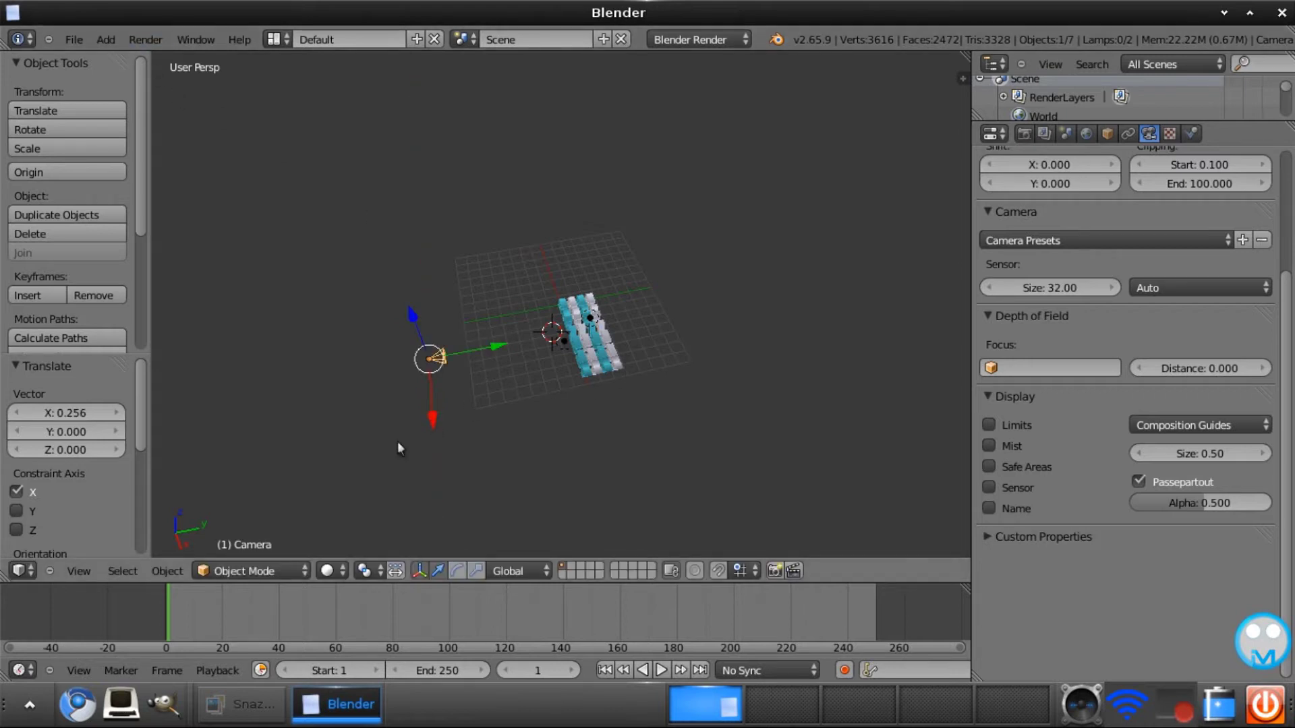
Switch to the camera view and render the scene to check the framing of the text
left_click(79, 571)
left_click(112, 498)
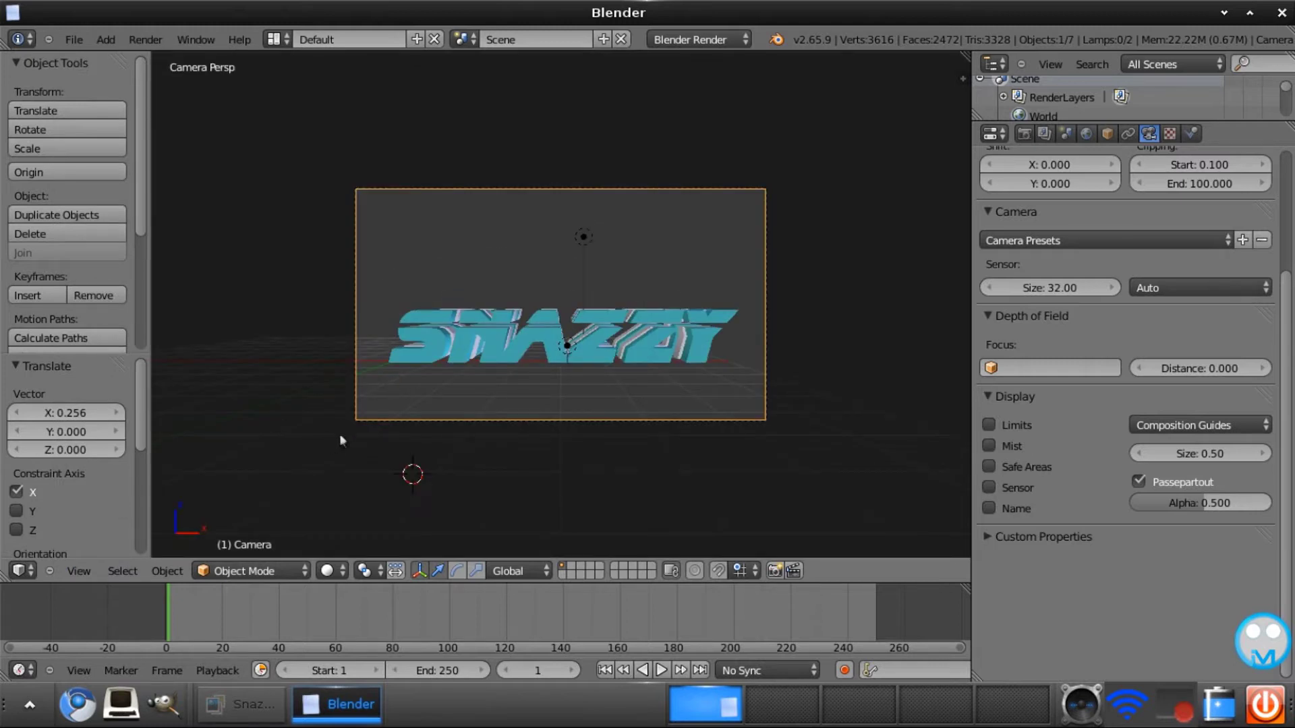
left_click(1023, 135)
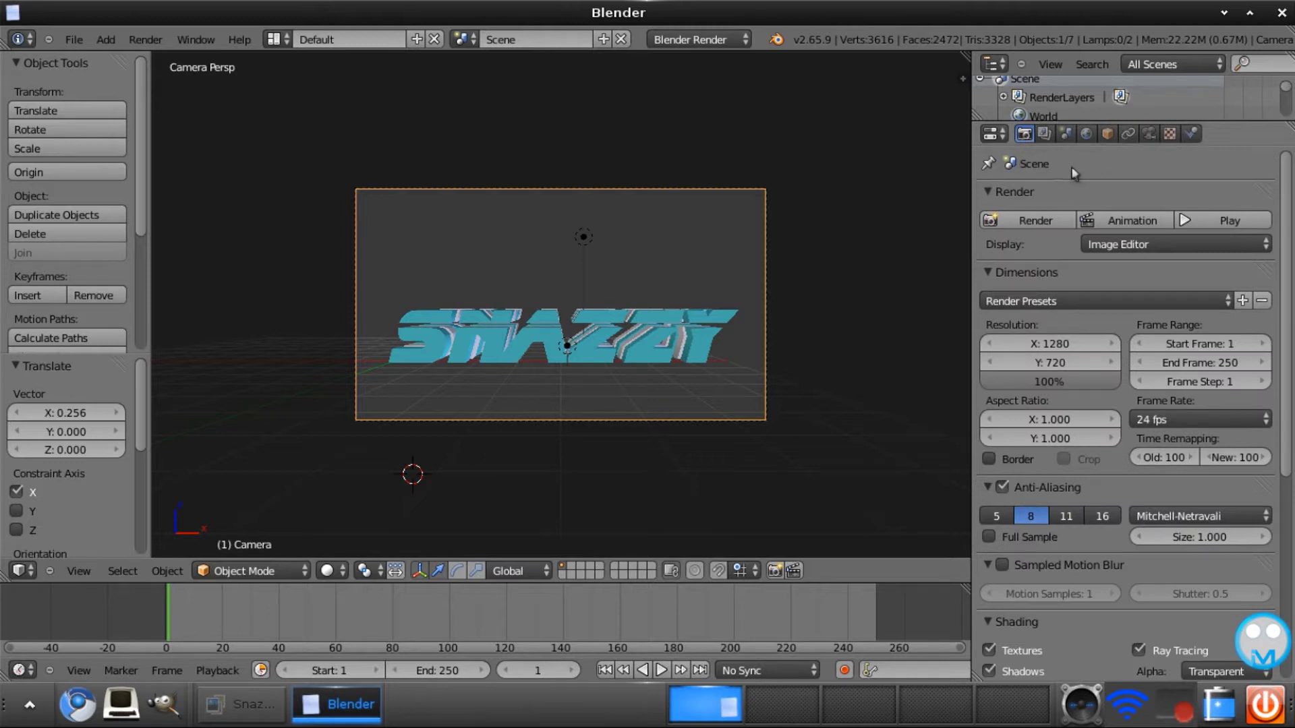
left_click(1024, 222)
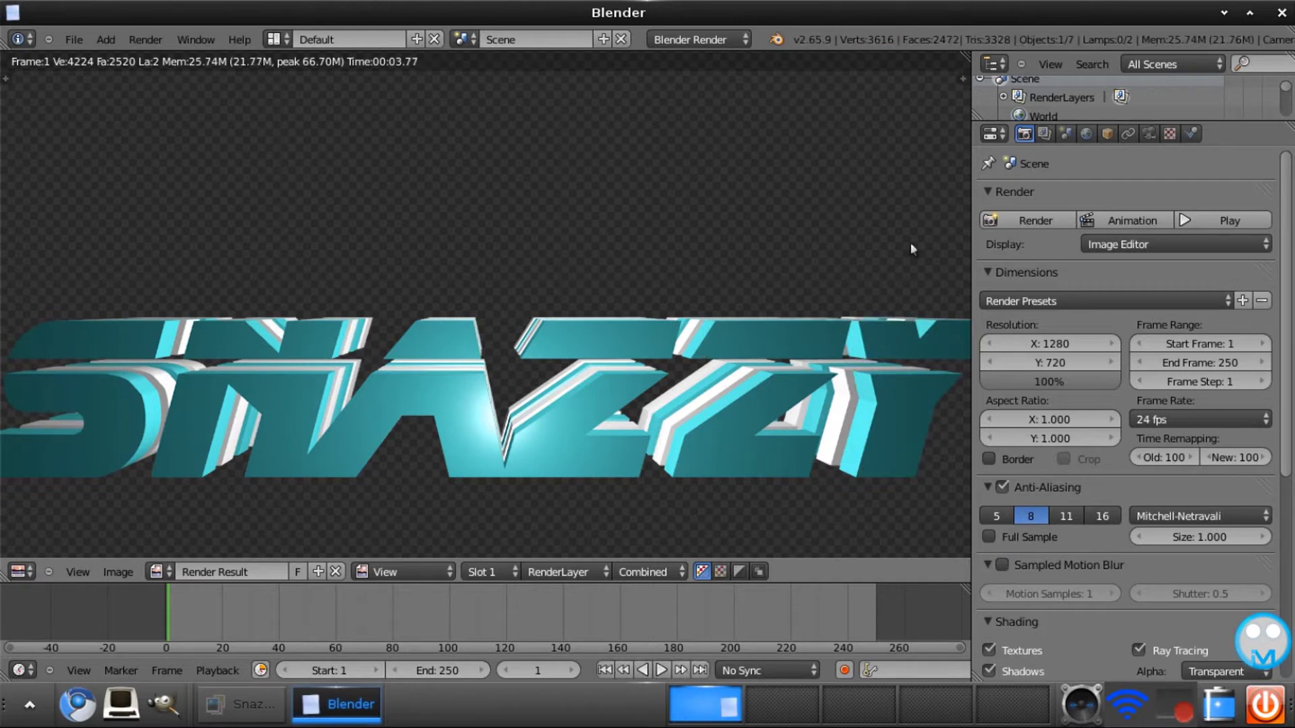
Move the camera -0.607 along the Y axis, away from the text, and render the scene again
key("Escape")
middle_click_drag(240, 451, 180, 495)
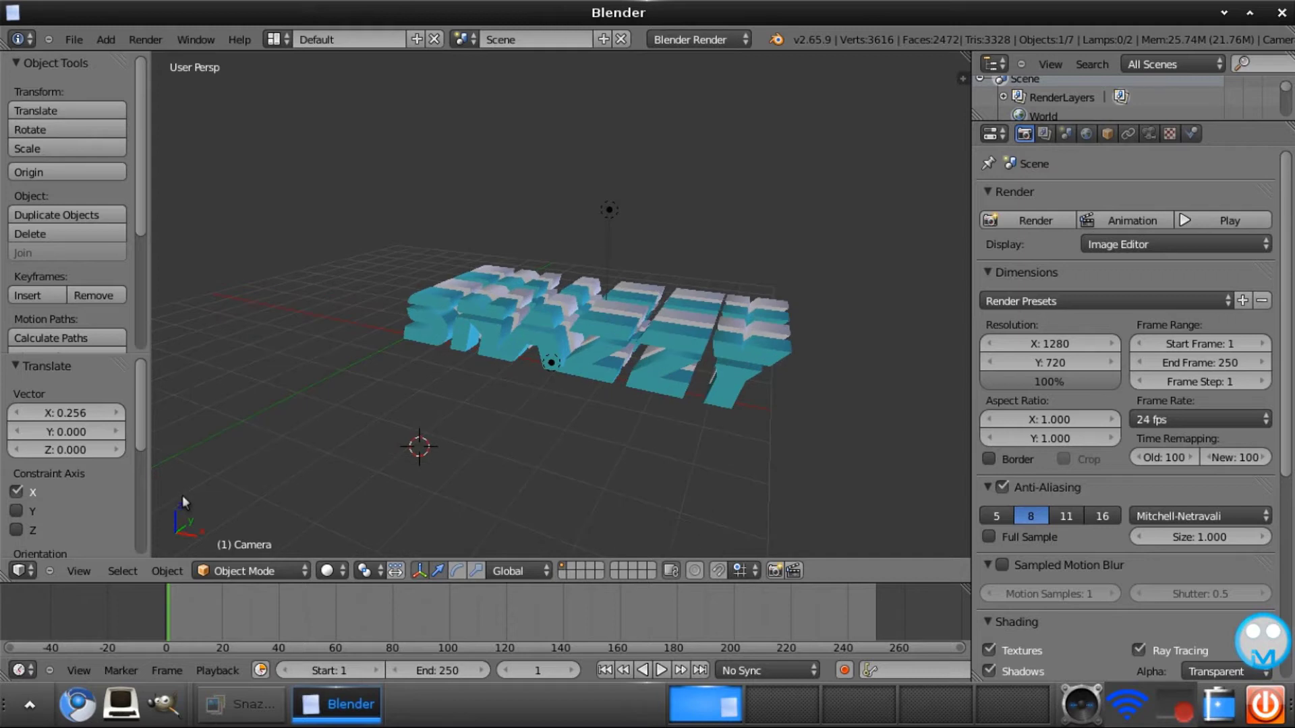
scroll(182, 495, "down", 4)
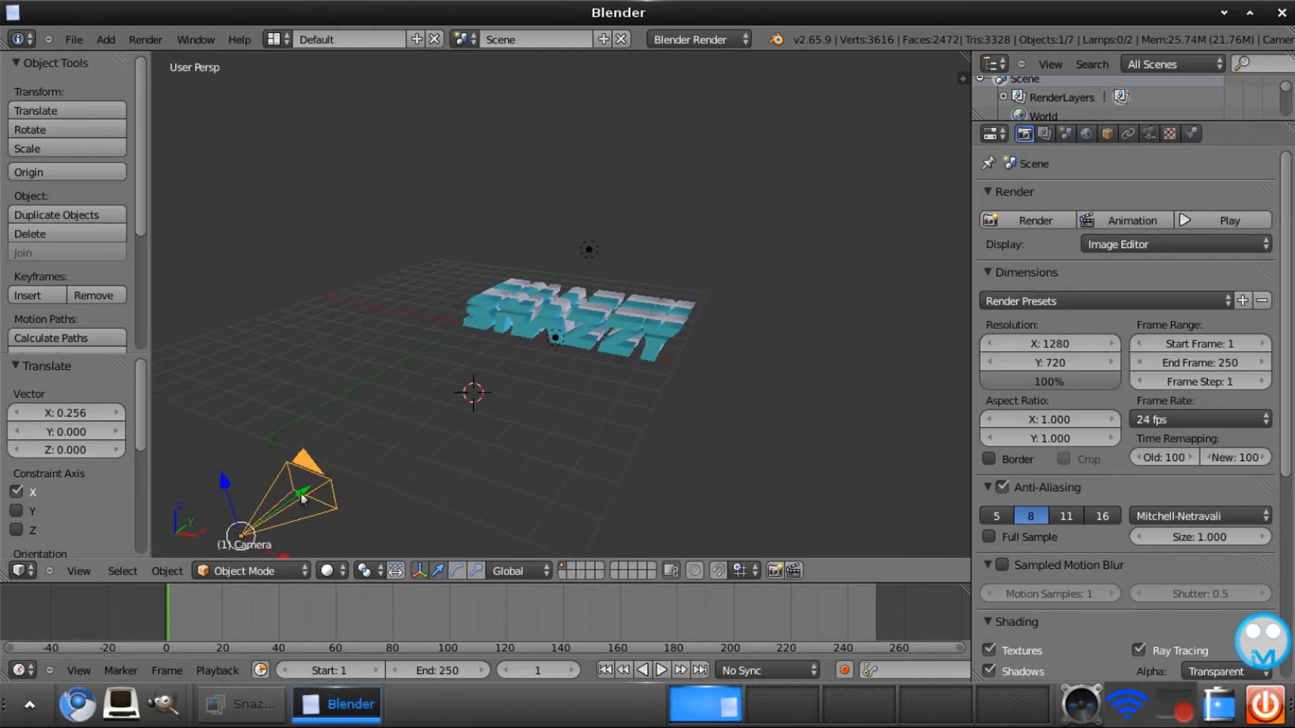
key("g")
key("y")
left_click(264, 543)
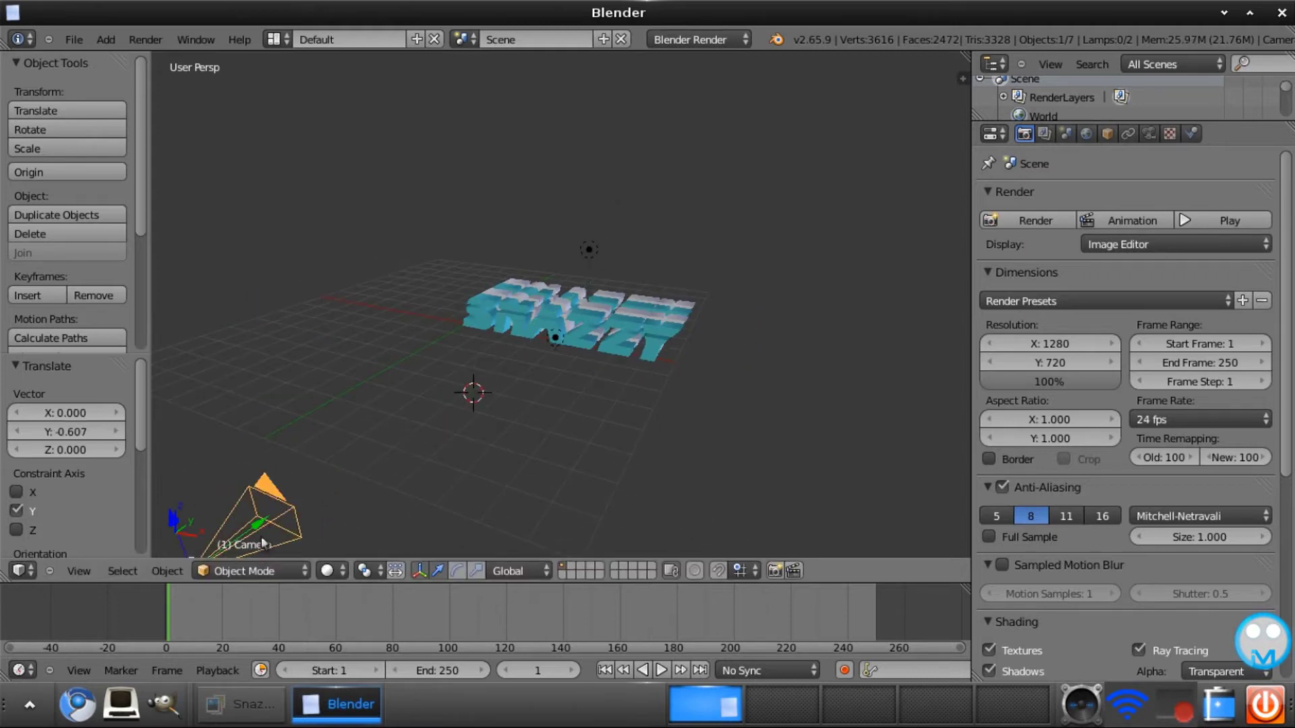
left_click(989, 220)
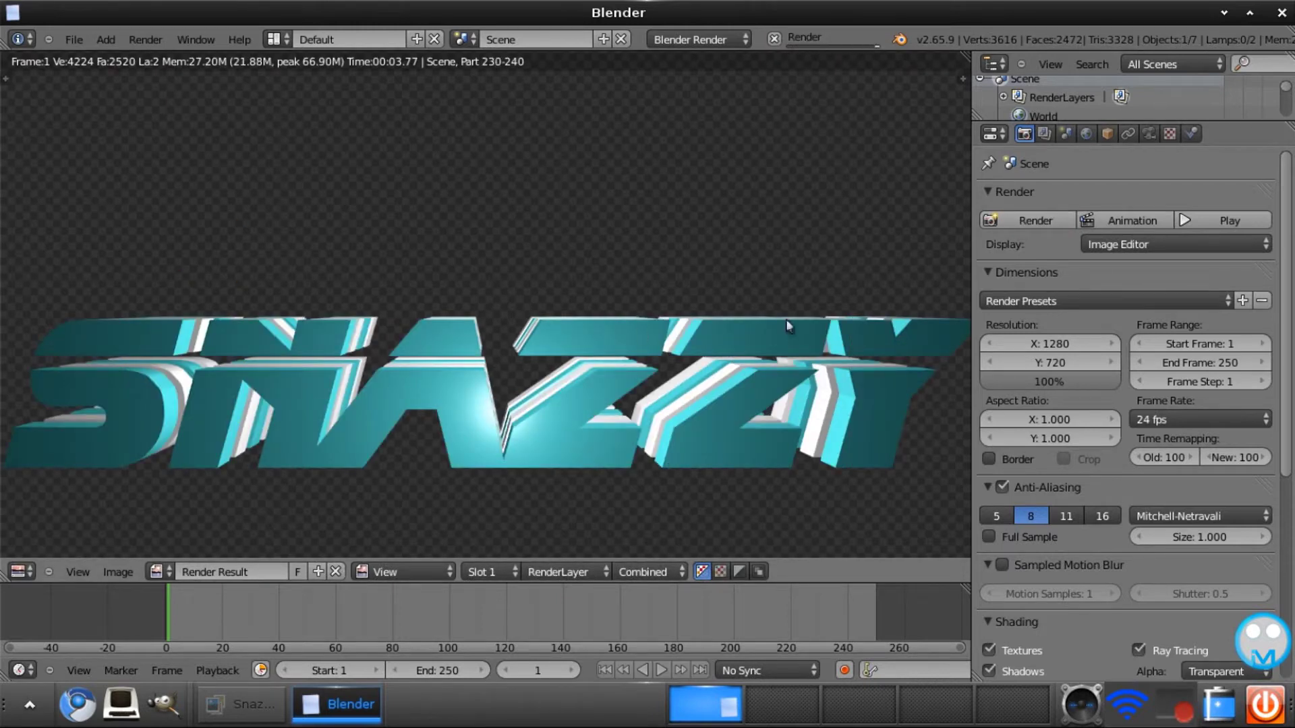
Close the render, pull the camera slightly further back so the whole text fits the frame, and re-render the scene
key("Escape")
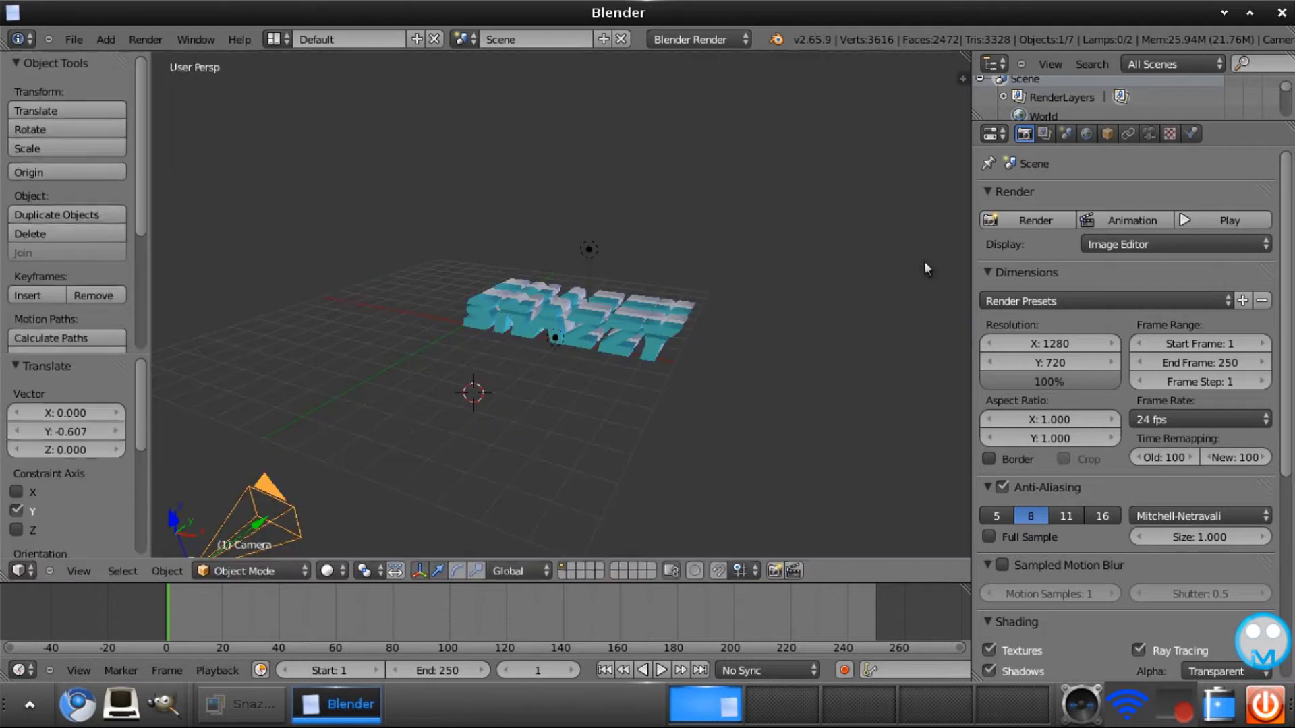
left_click_drag(263, 528, 212, 568)
left_click(1031, 221)
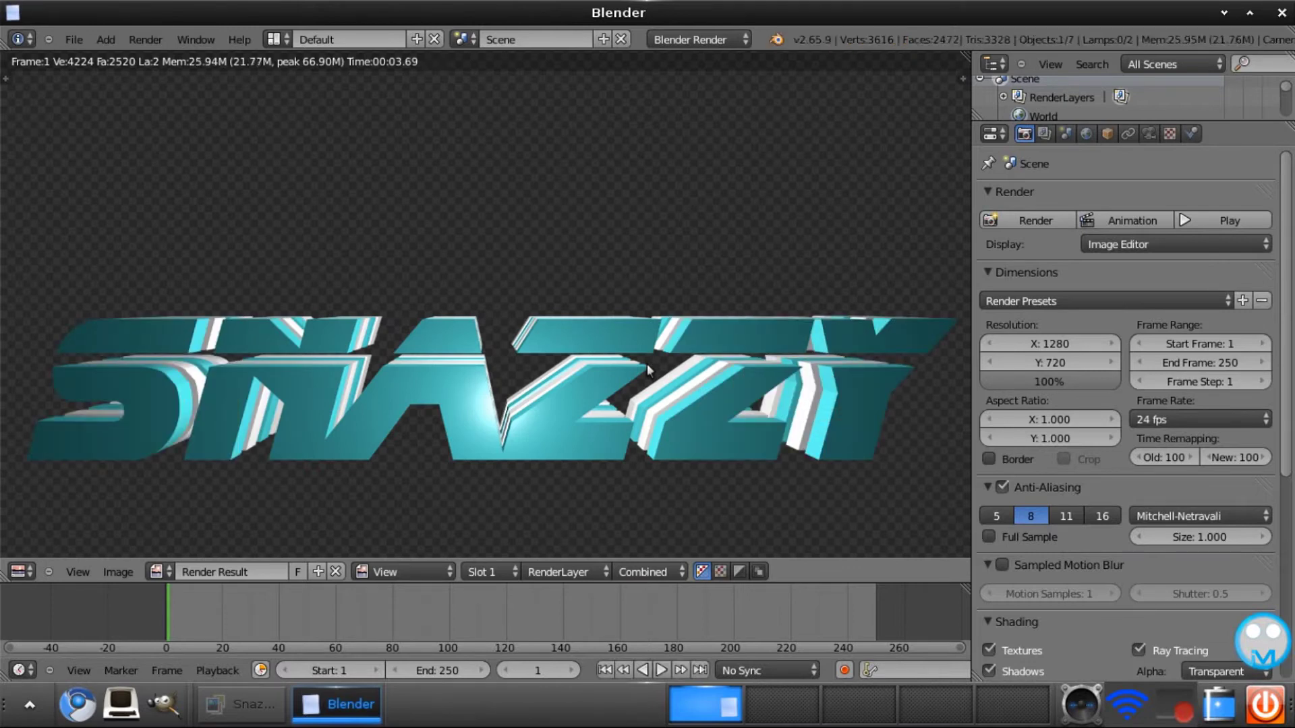
Save the rendered image to the Desktop as an RGBA PNG, overwriting the existing Snazzy Tut.png
key("F3")
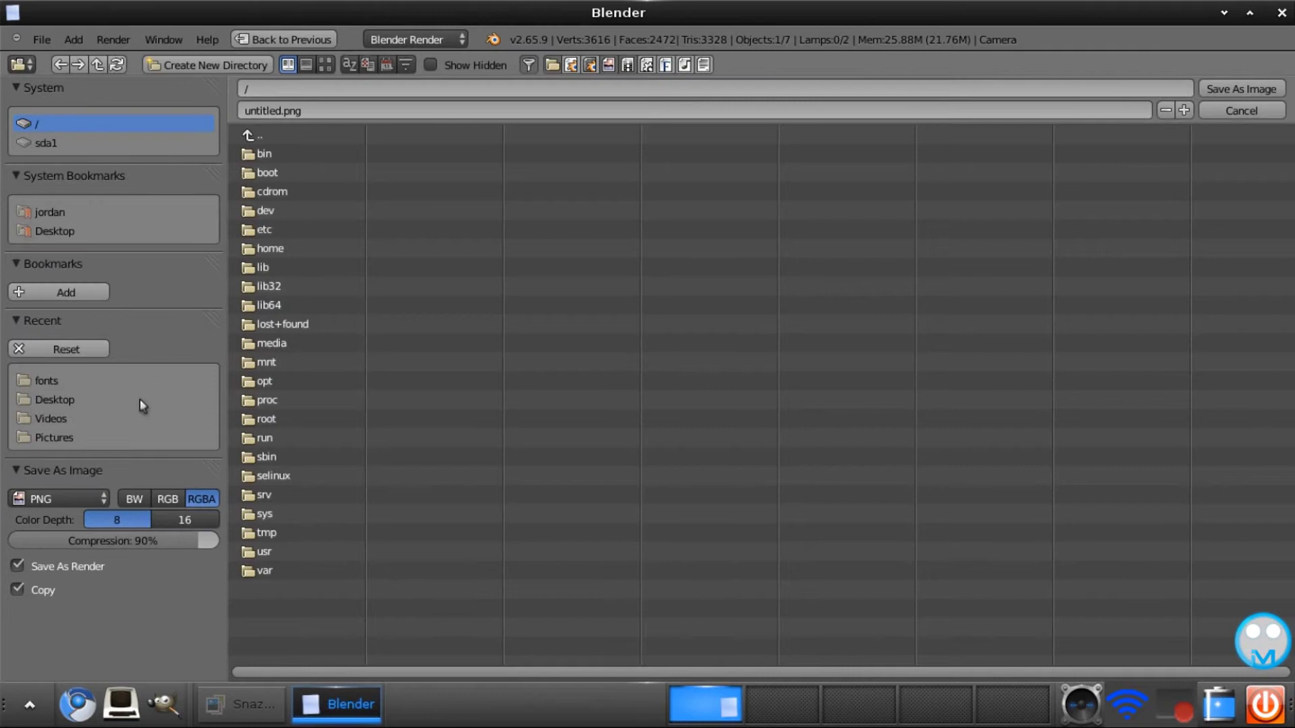
left_click(40, 232)
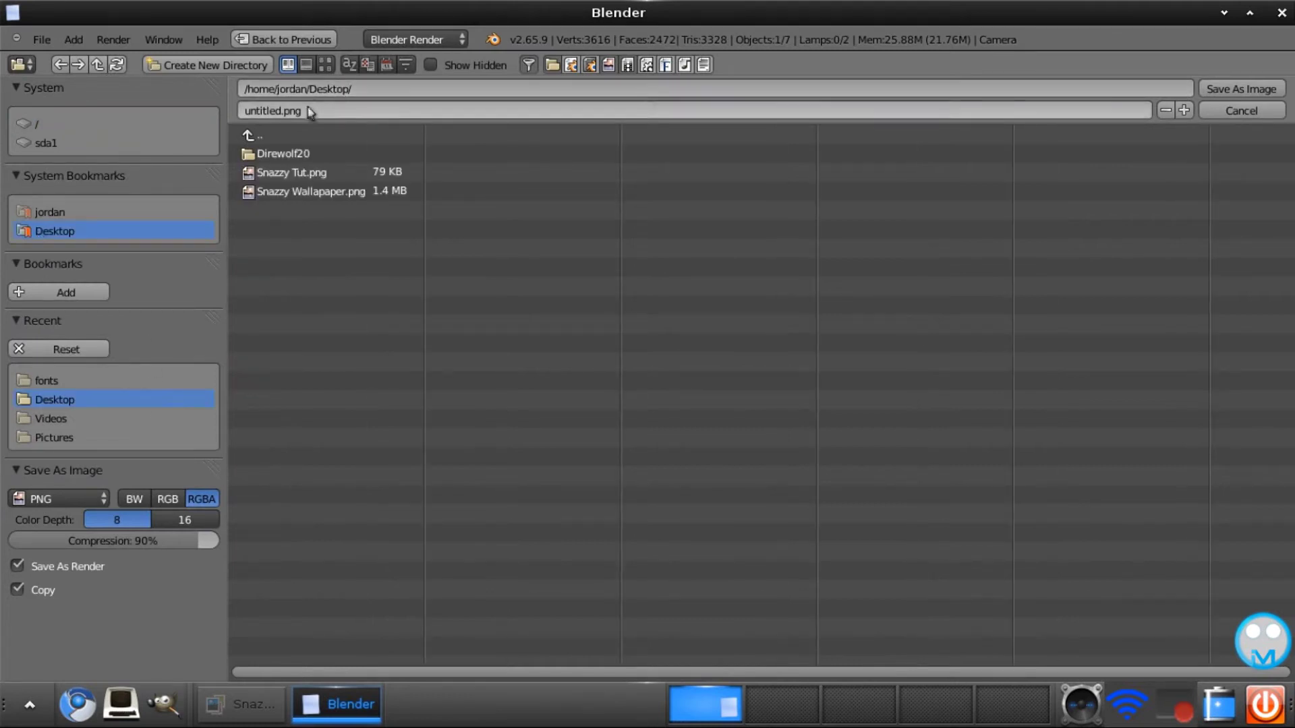
left_click(295, 172)
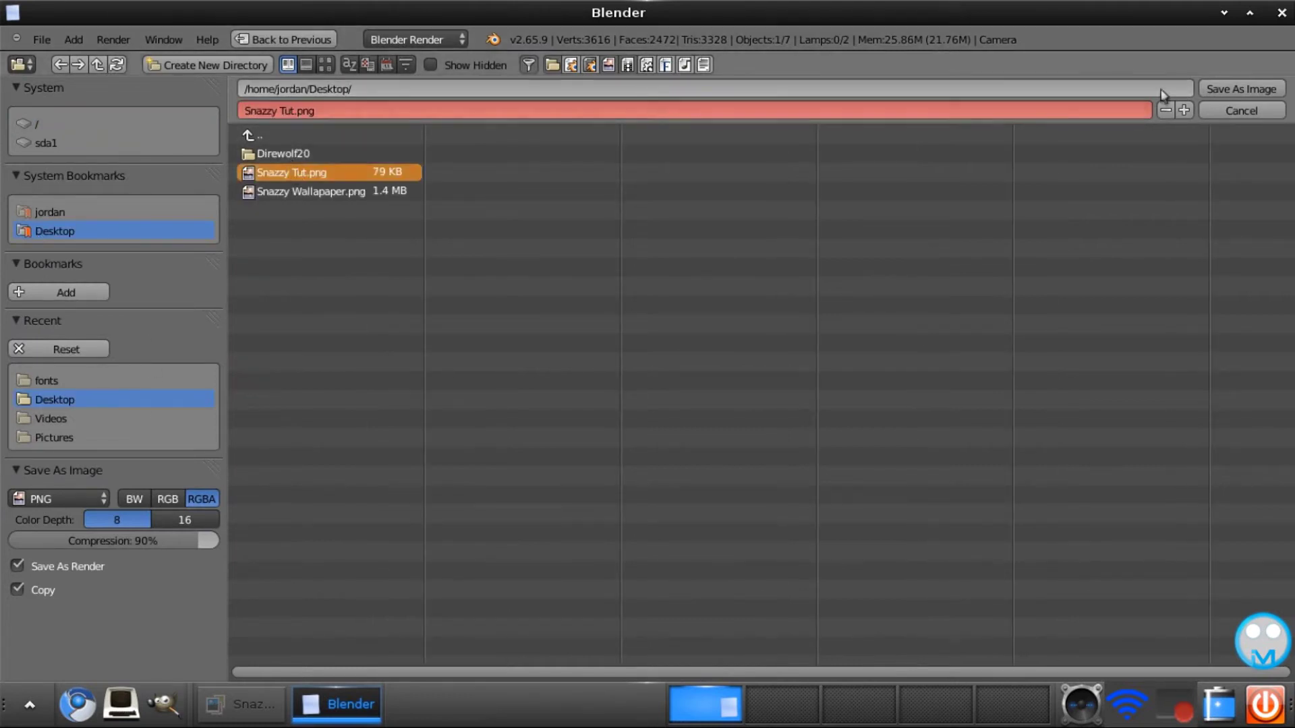
left_click(1239, 89)
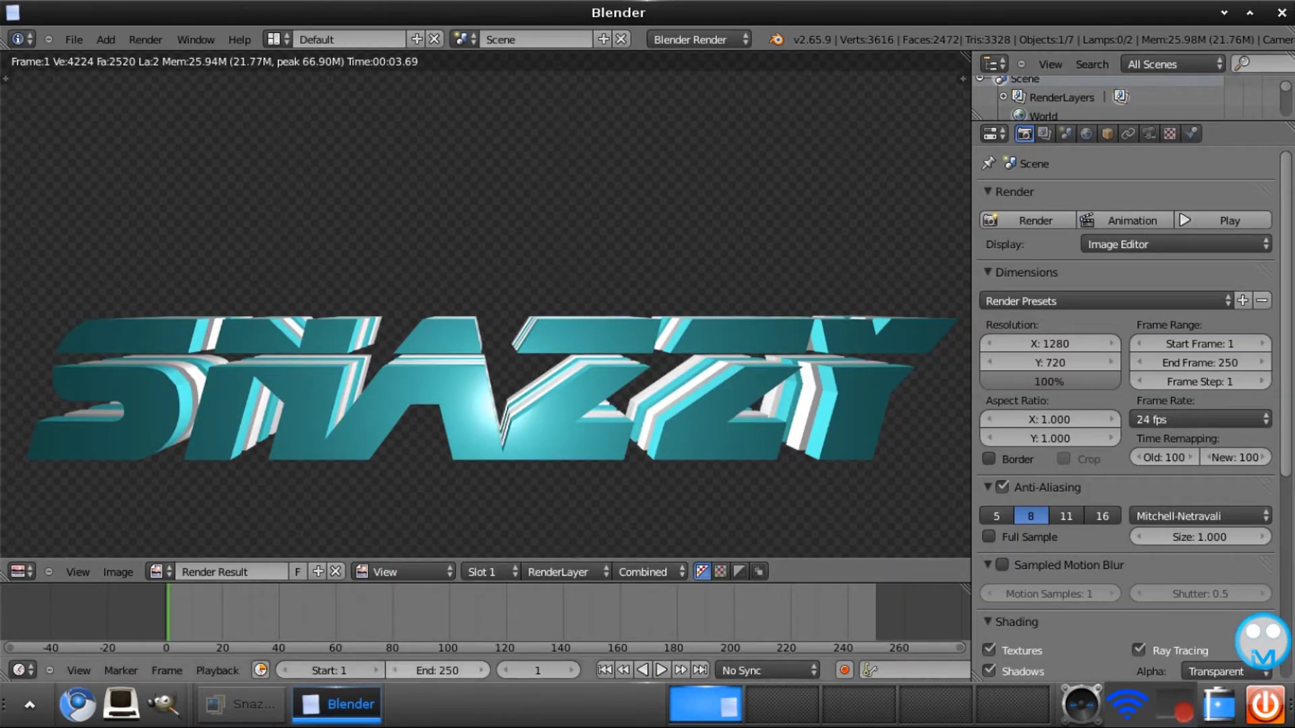
Switch to GIMP and open Snazzy Tut.png from the Desktop
left_click(330, 704)
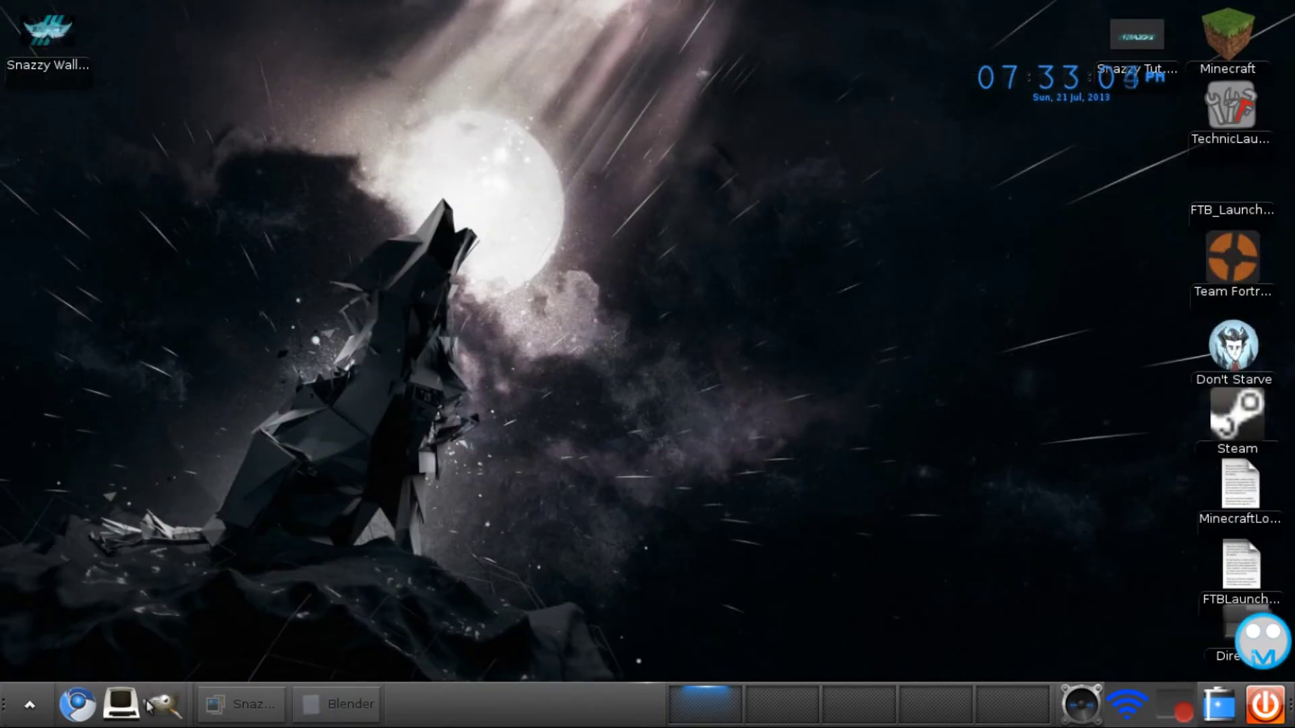
left_click(162, 704)
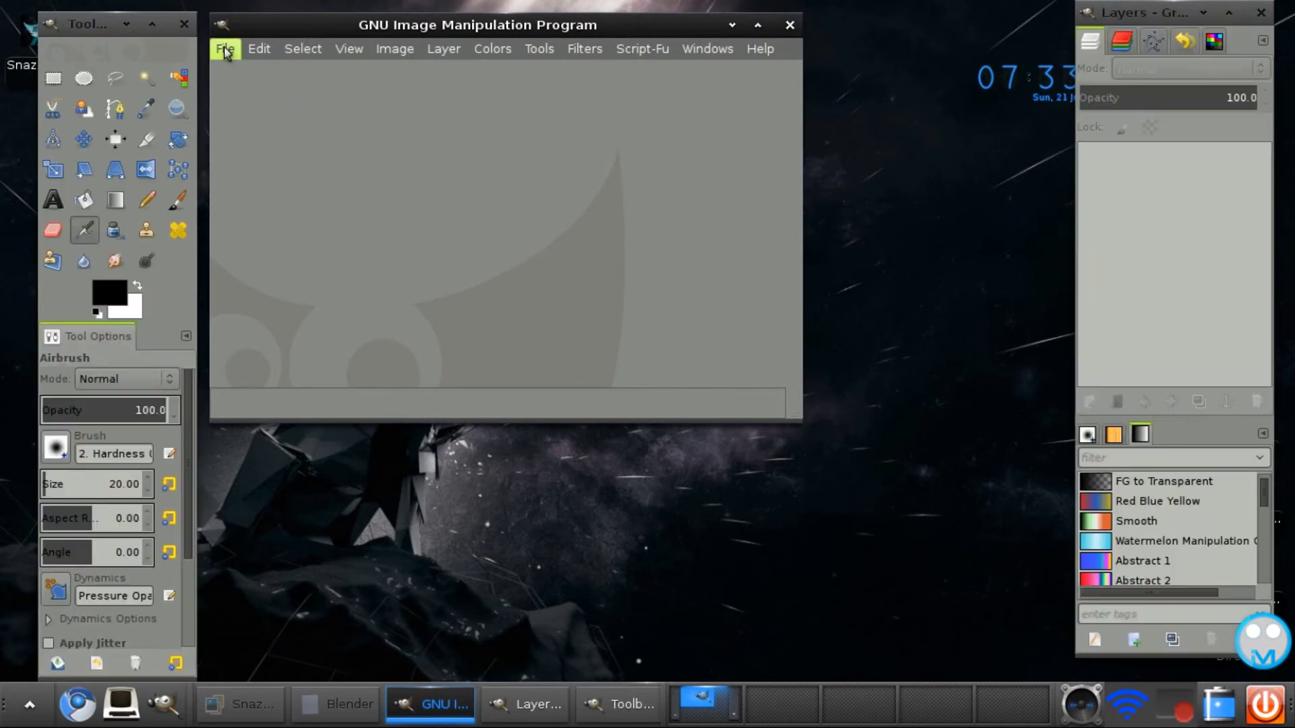
left_click(225, 52)
left_click(249, 121)
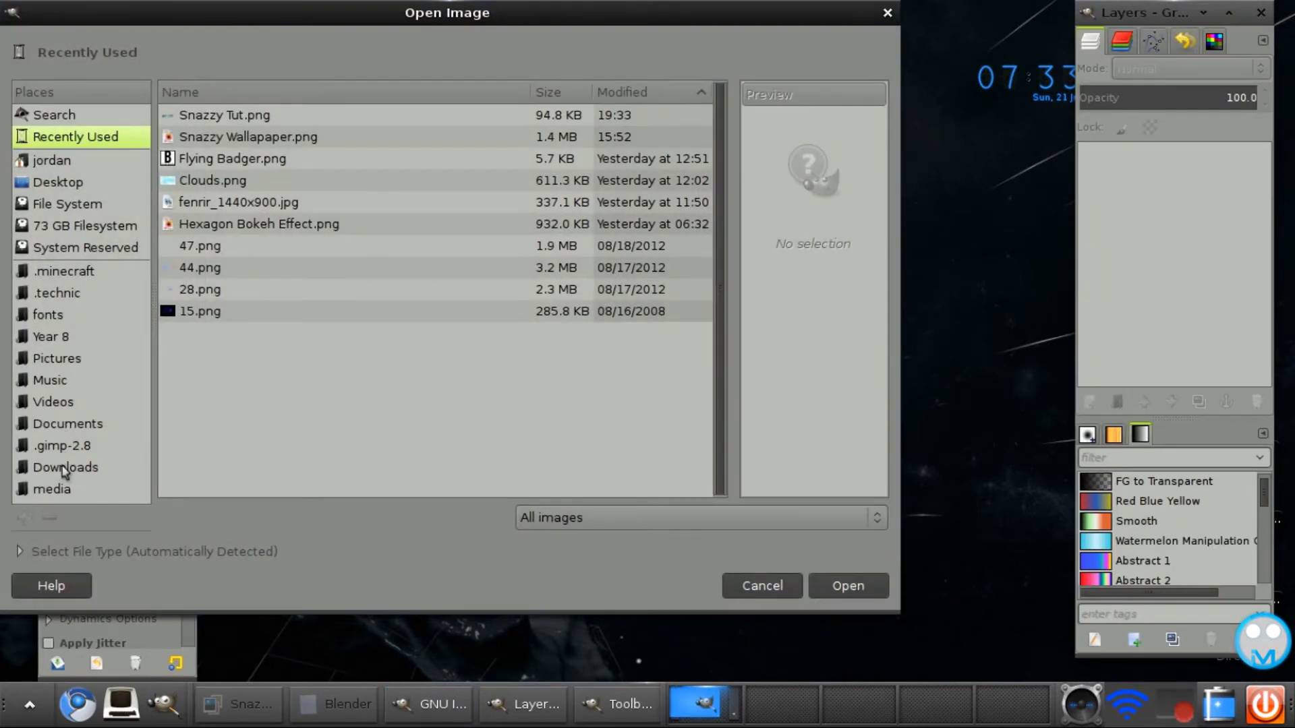
left_click(57, 184)
double_click(256, 179)
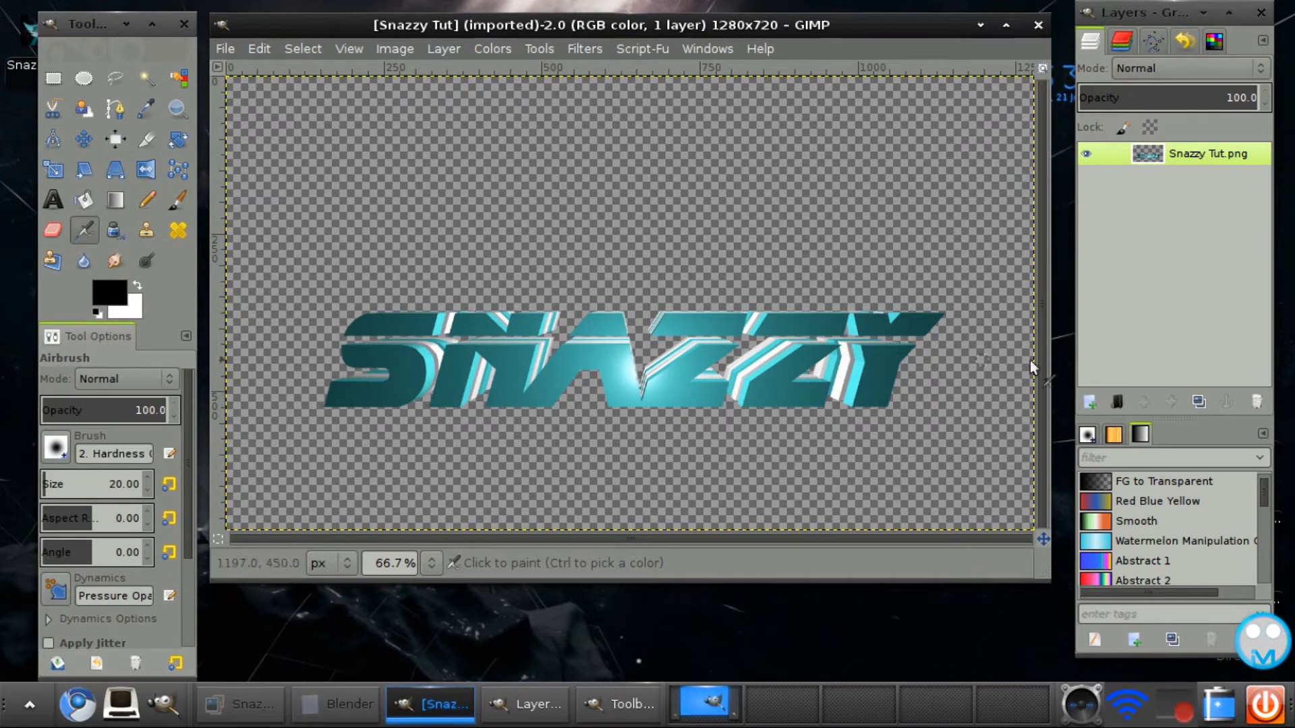
Add a transparent 1280 by 720 px layer beneath the Snazzy Tut.png layer and bucket-fill it with black
left_click(1088, 401)
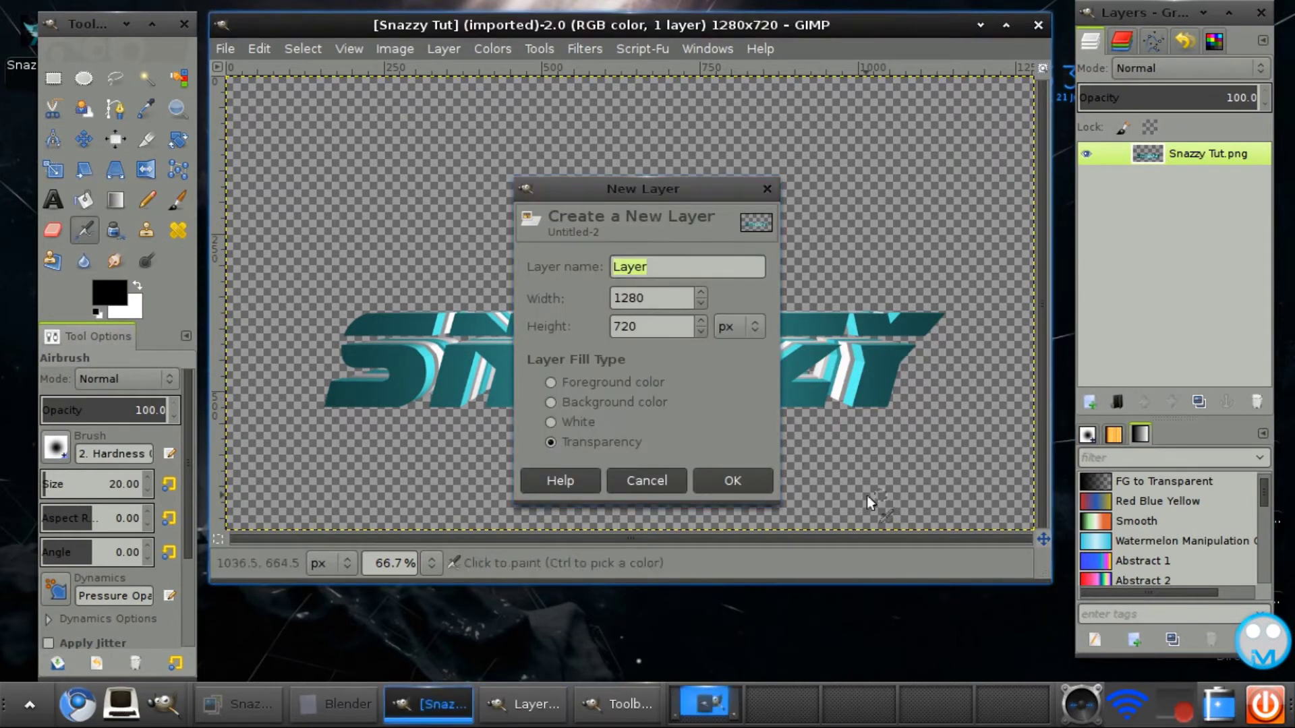
left_click(735, 477)
left_click(1171, 401)
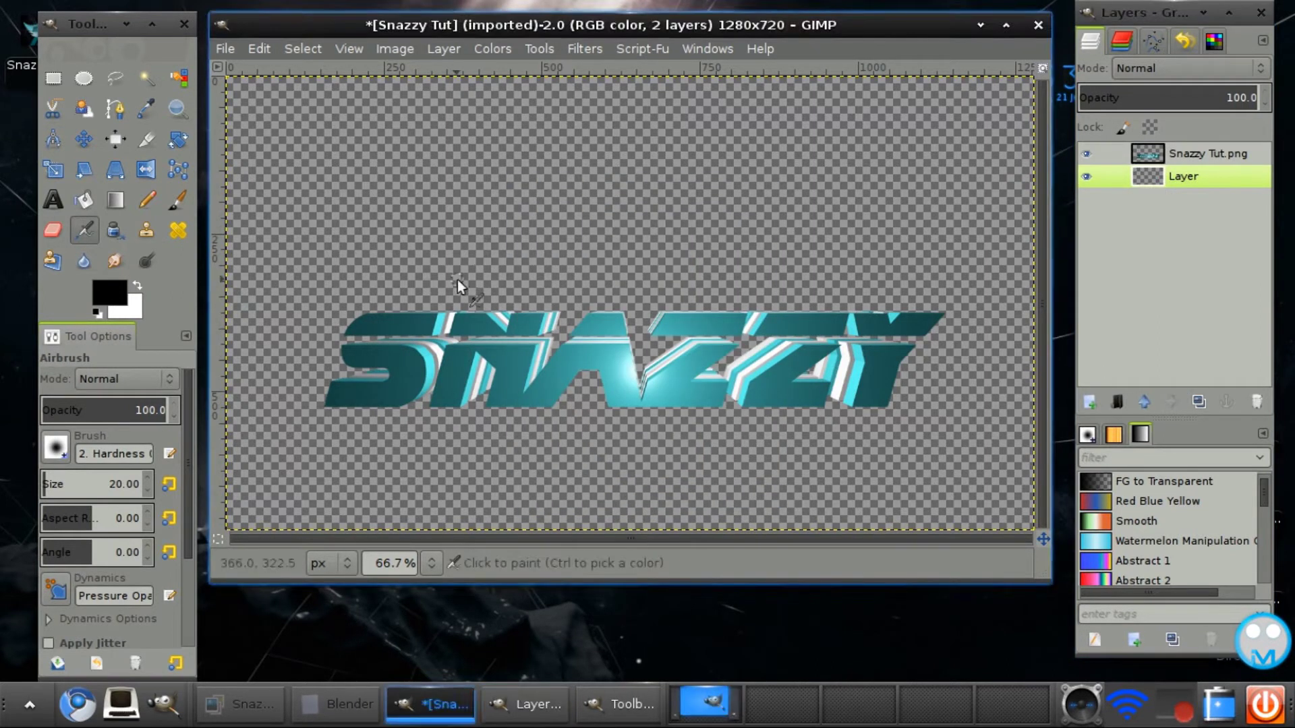
left_click(84, 199)
left_click(472, 206)
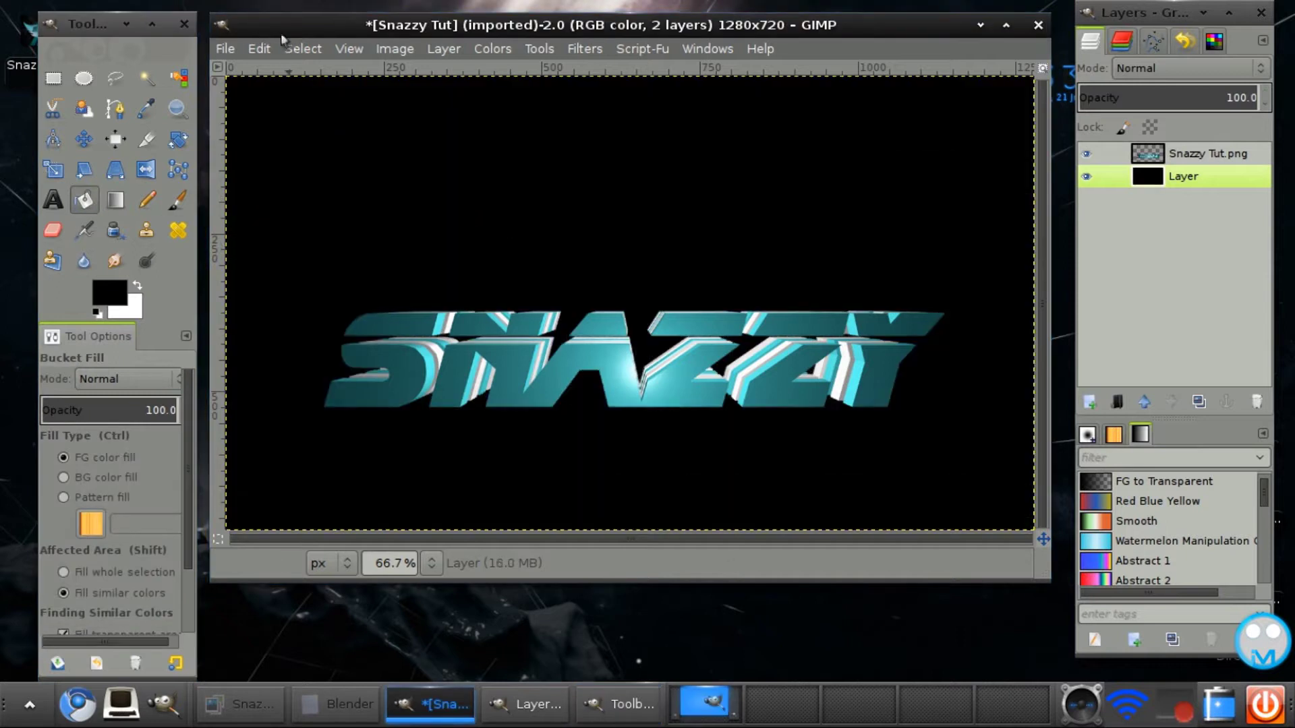
Duplicate the Snazzy Tut.png layer twice, then name the middle copy "Blur 2" and the original text layer "Blur 1"
left_click(1214, 162)
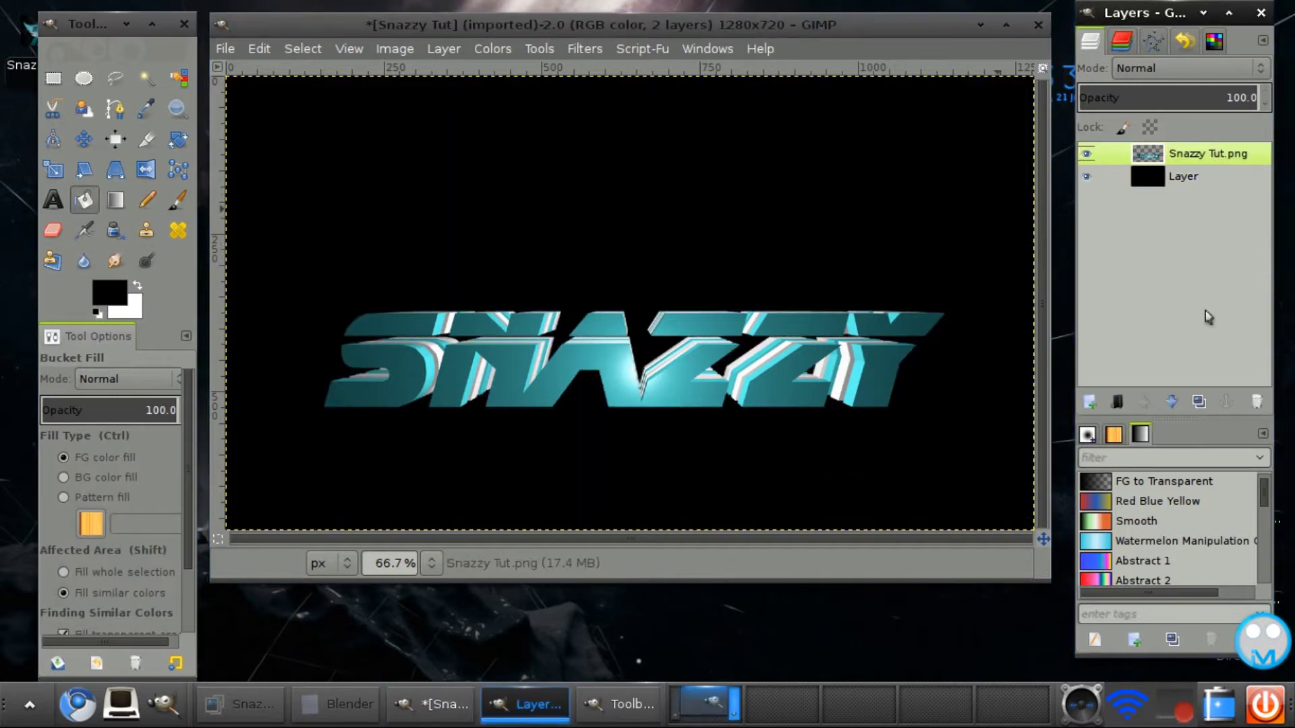
left_click(1199, 402)
left_click(1198, 402)
double_click(1207, 176)
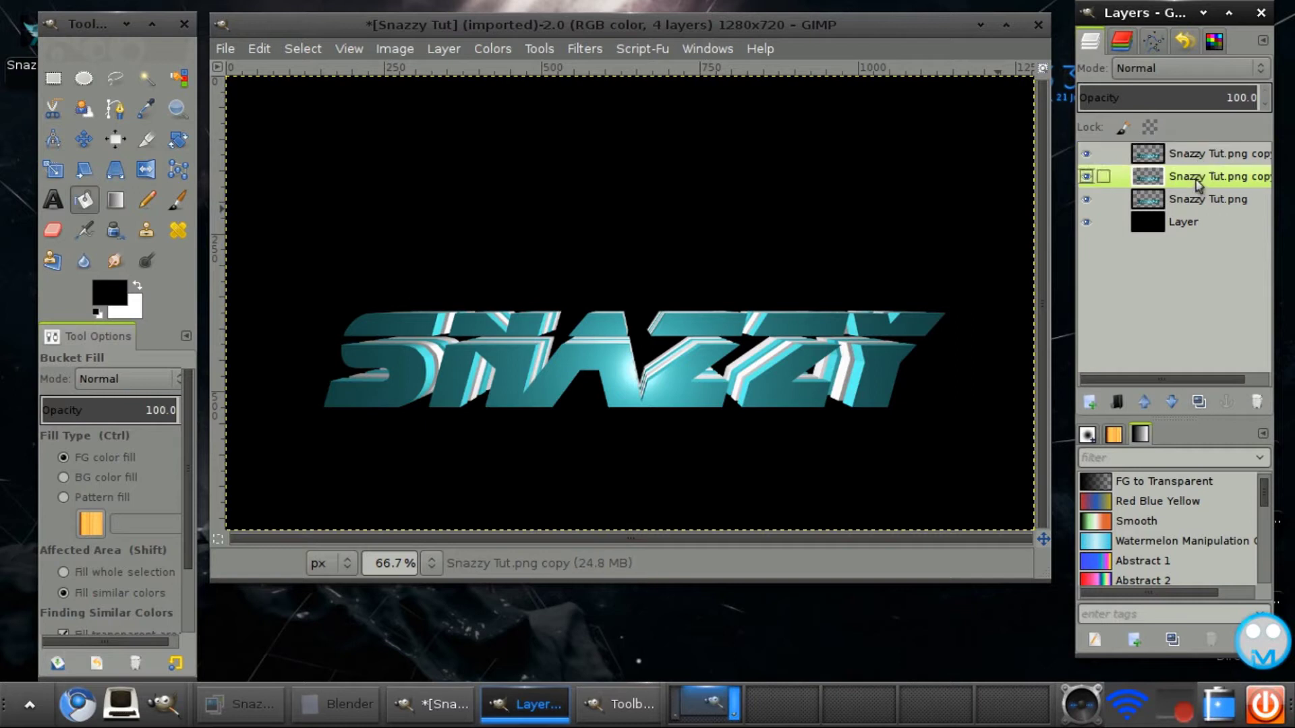
type("Blur 2")
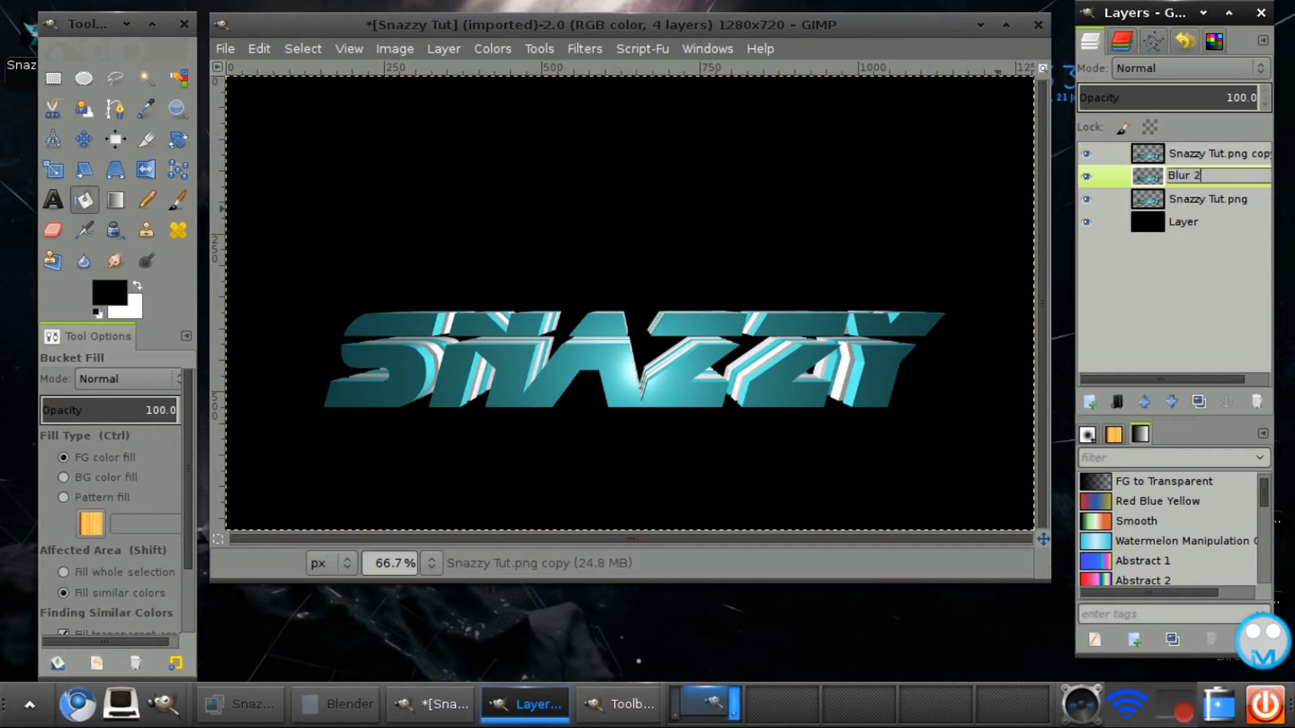
key("Return")
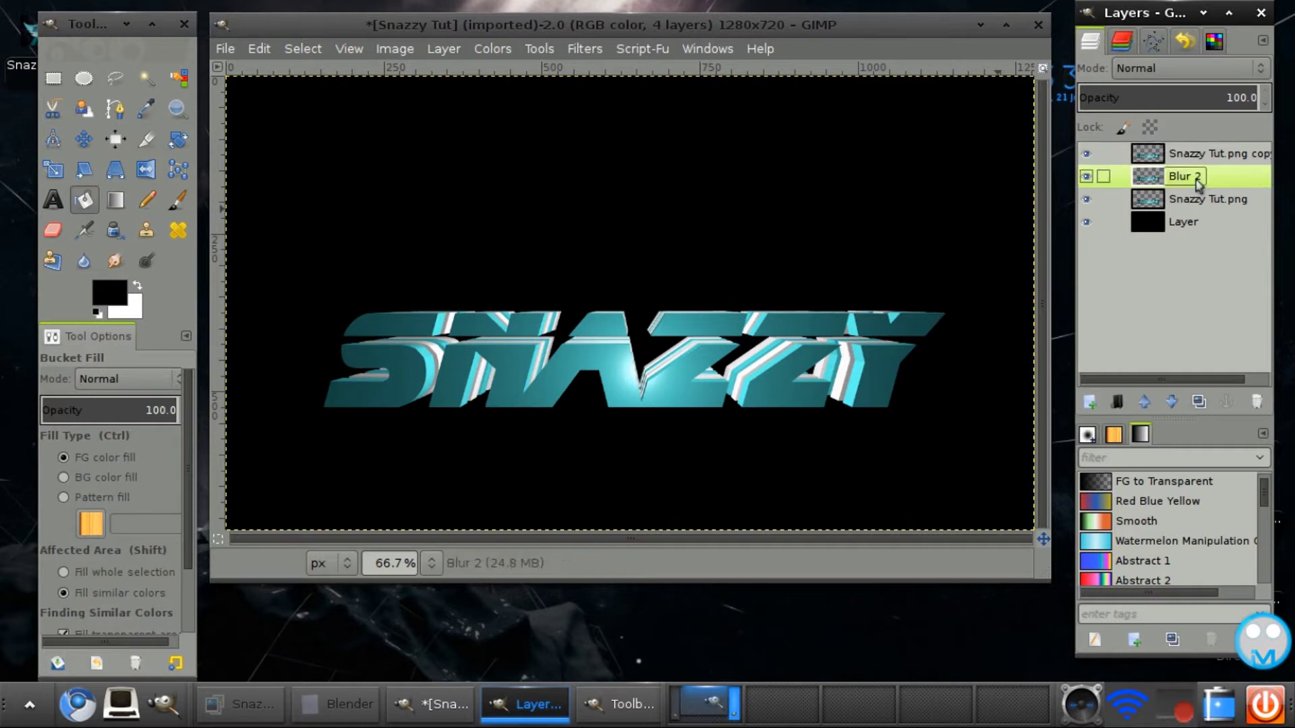
double_click(1204, 198)
type("Blur 1")
key("Return")
Rename the uppermost text layer "Snazzy Text"
double_click(1192, 154)
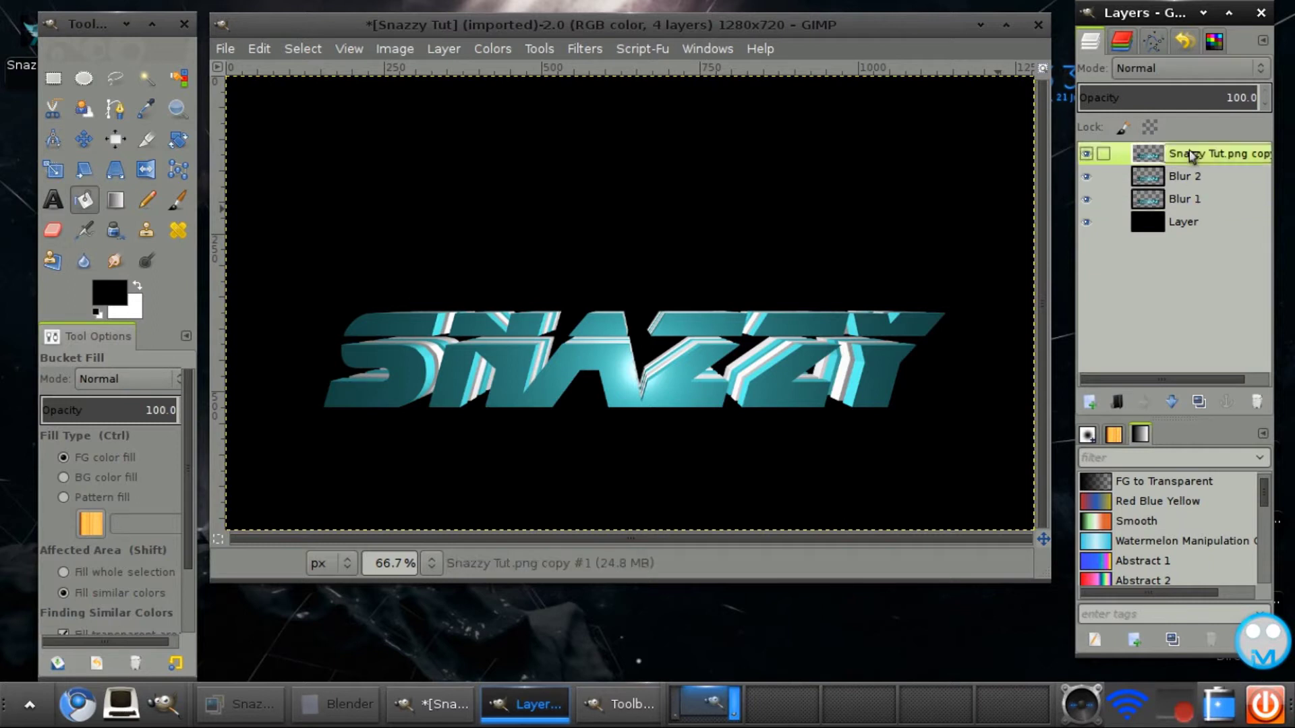
type("Snazzy")
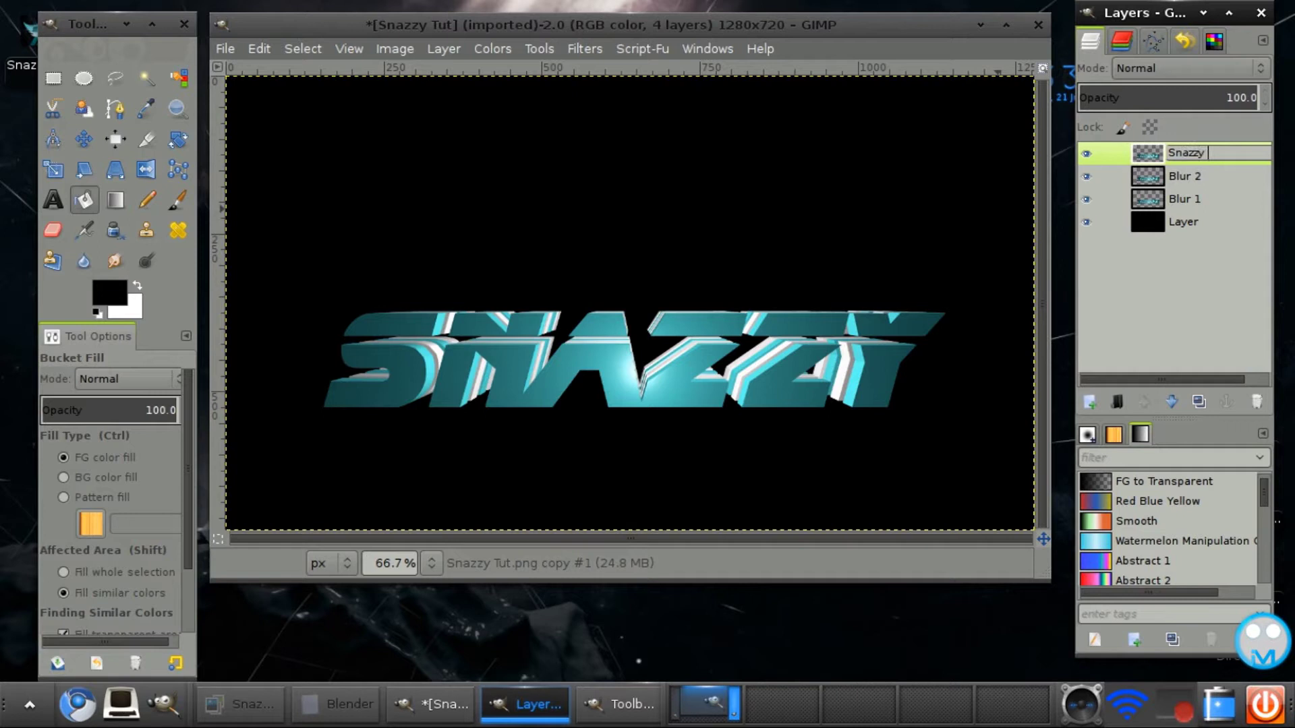
type(" Text")
key("Return")
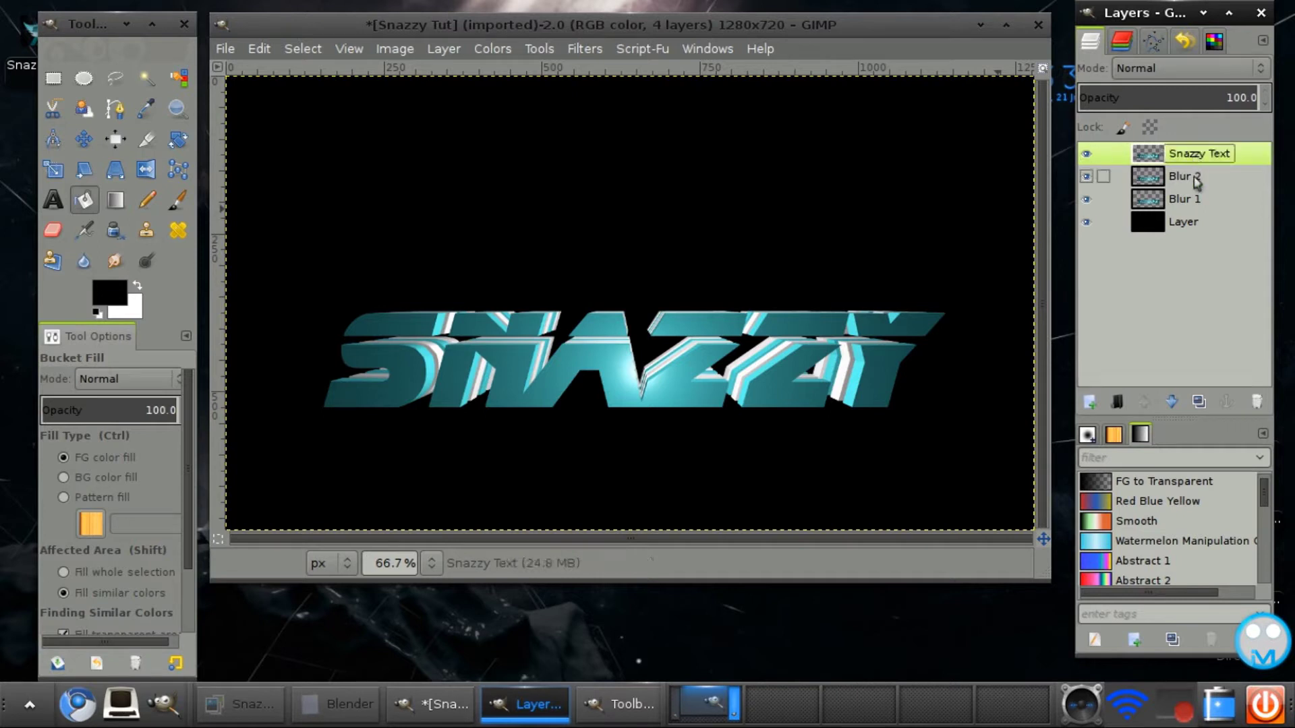
Delete the Blur 1 and Blur 2 layers, keeping only Snazzy Text above the black layer
left_click(1185, 199)
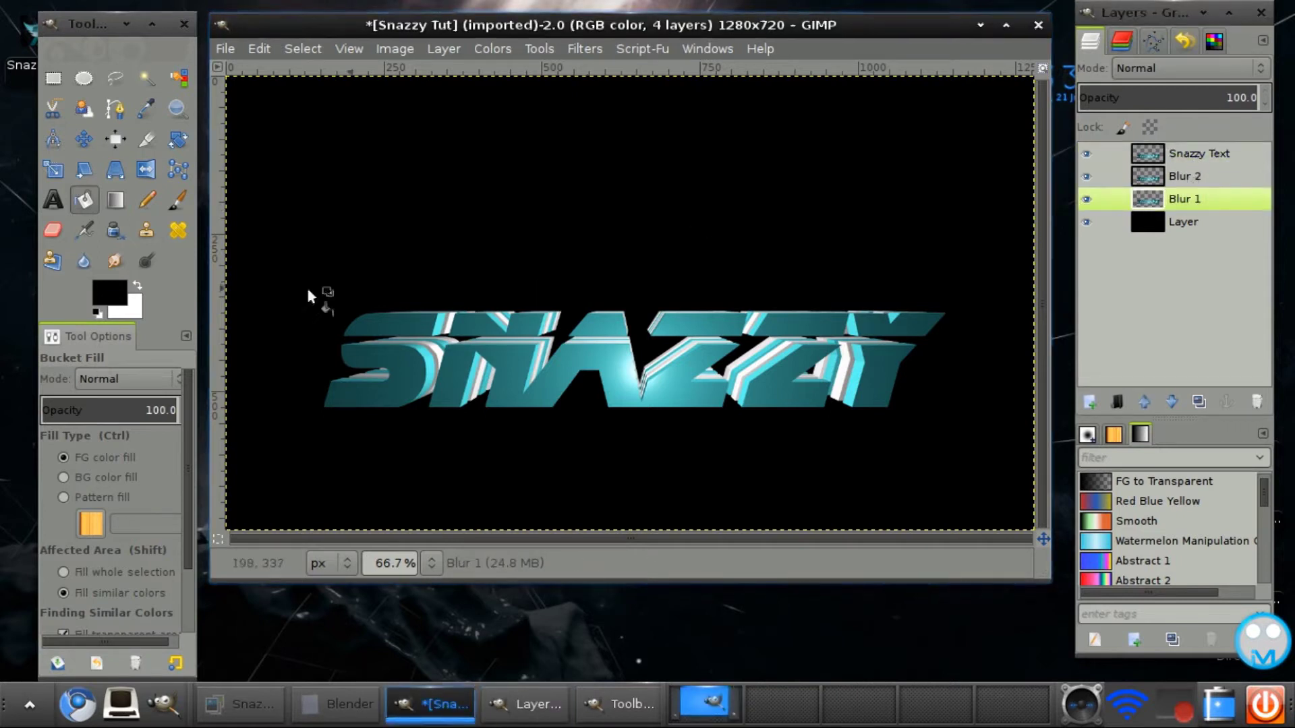
left_click(179, 139)
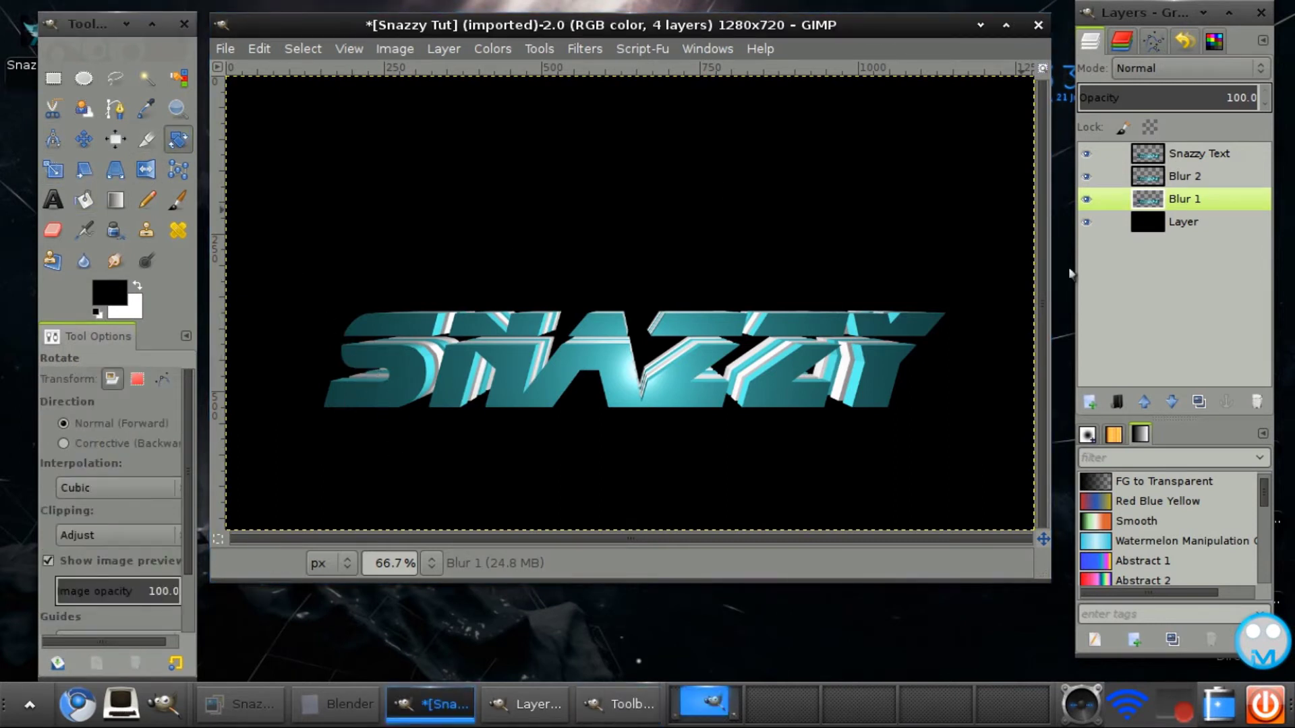
left_click(1256, 402)
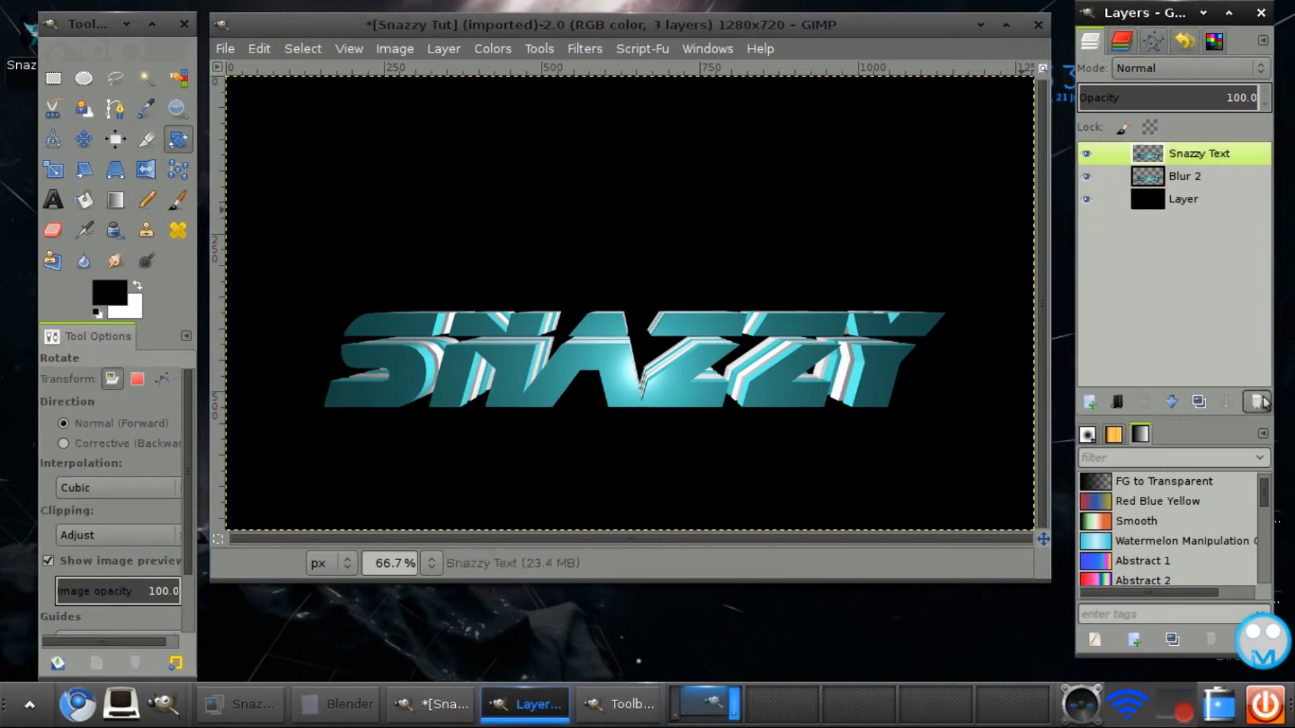
key("Down")
left_click(1257, 402)
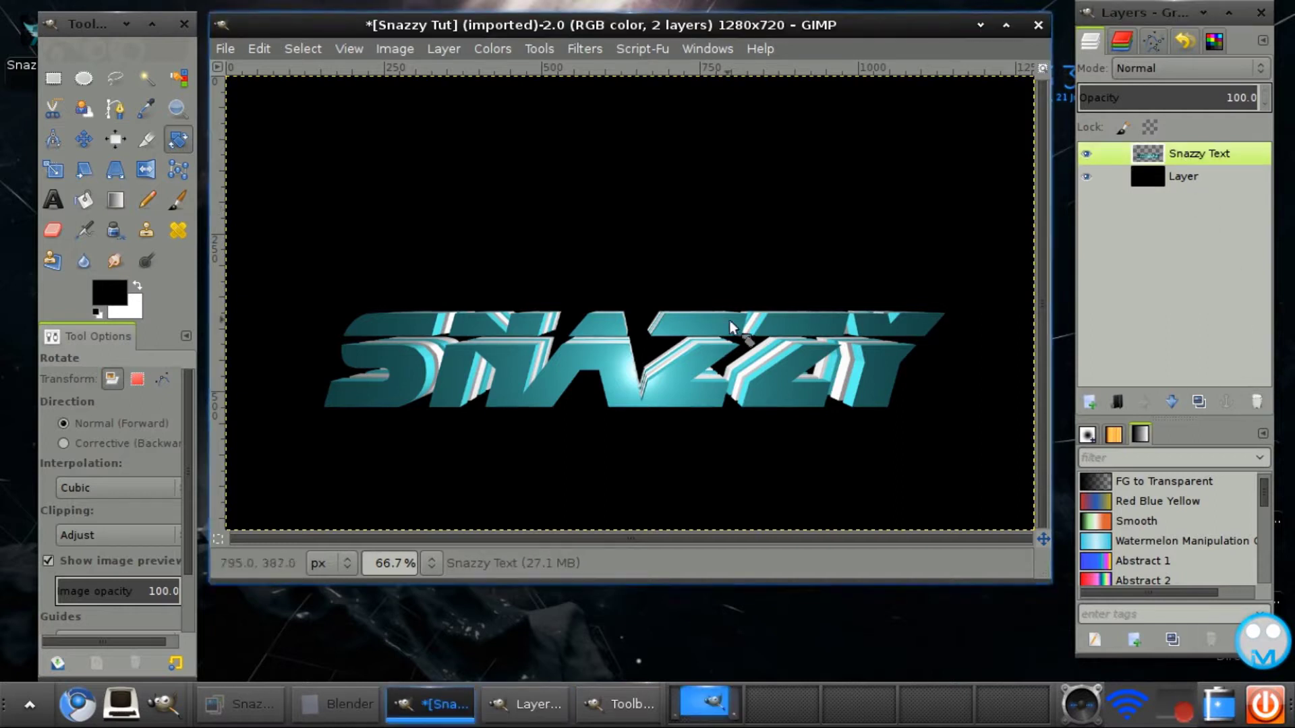
Move the Snazzy Text layer up towards the middle of the canvas and duplicate it twice
left_click(83, 140)
left_click_drag(509, 362, 503, 325)
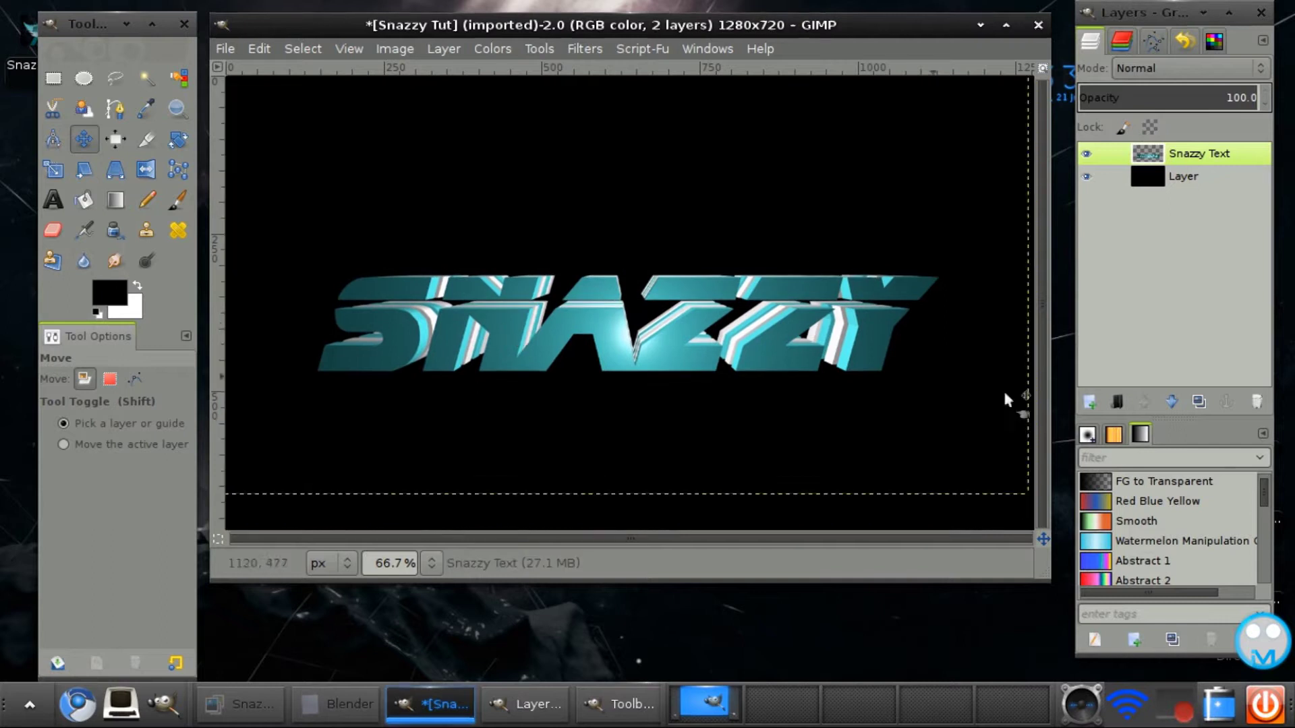
left_click(1199, 402)
left_click(1198, 402)
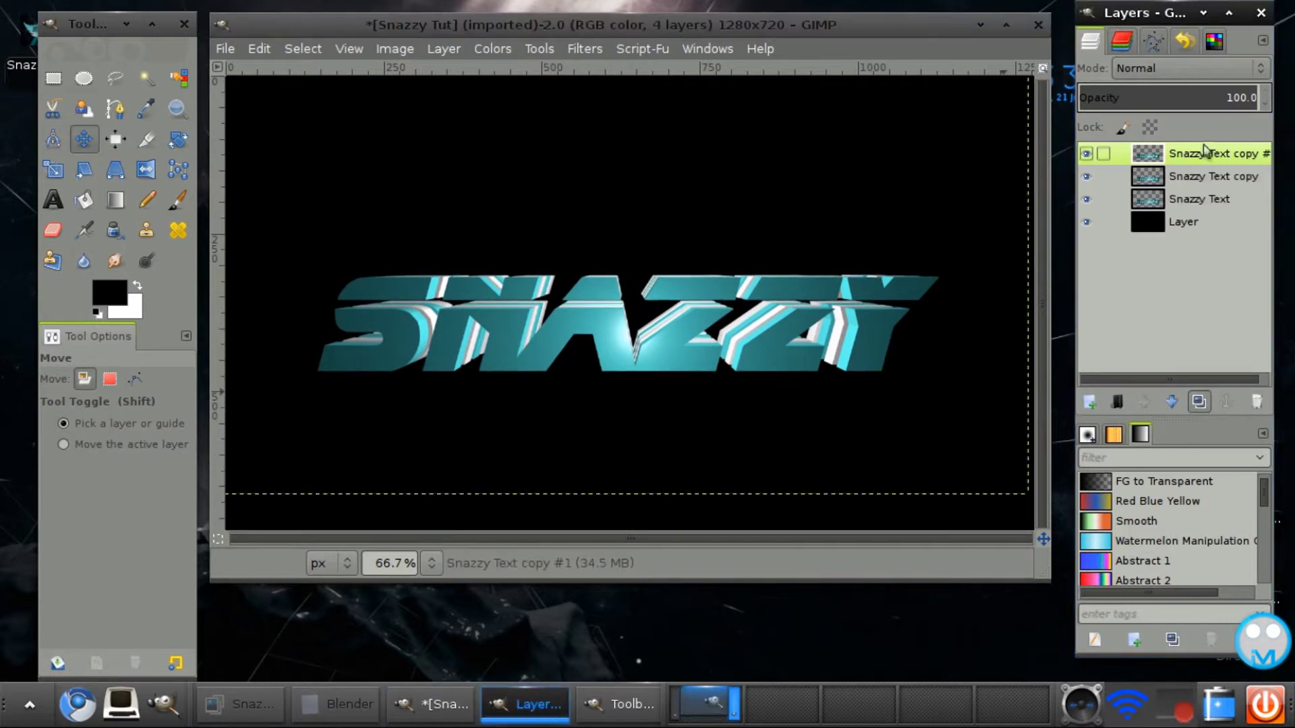
Rename the uppermost Snazzy Text copy "Blur 2" and the copy below it "Blur 1"
double_click(1191, 177)
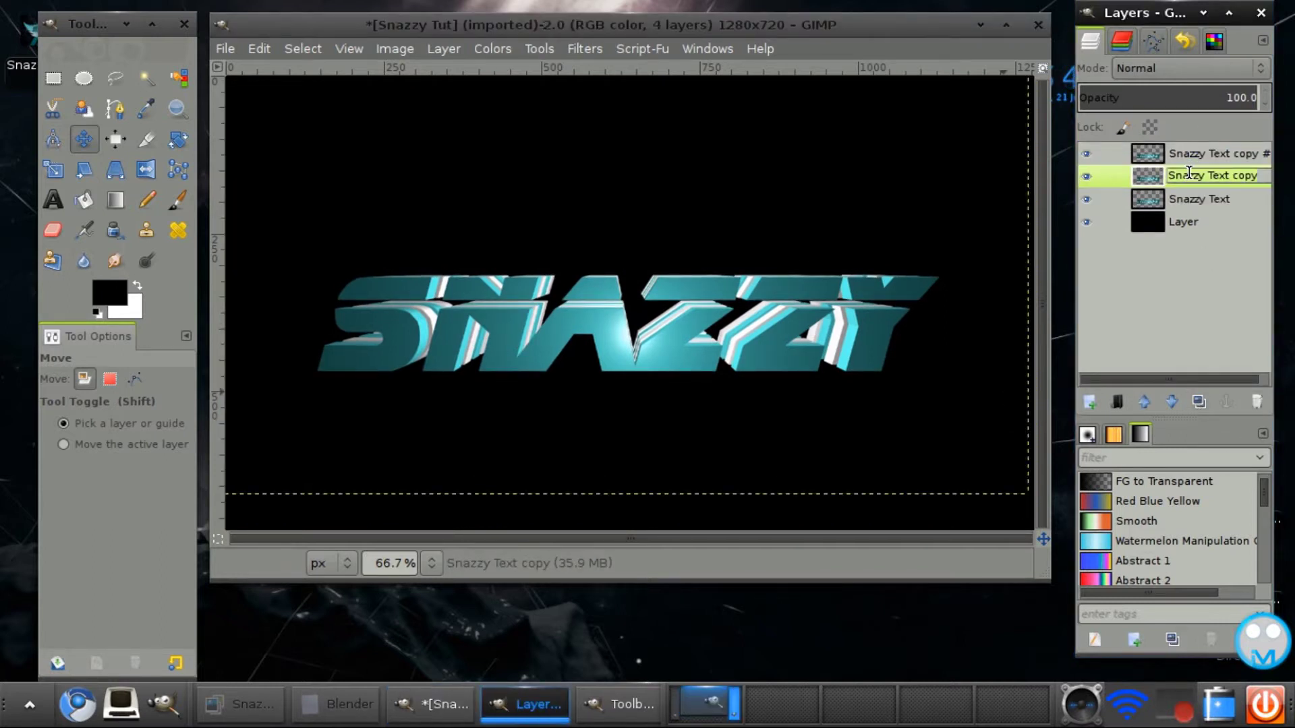
left_click(1207, 199)
double_click(1214, 152)
type("Blur 2")
key("Return")
double_click(1194, 176)
type("Blur 1")
key("Return")
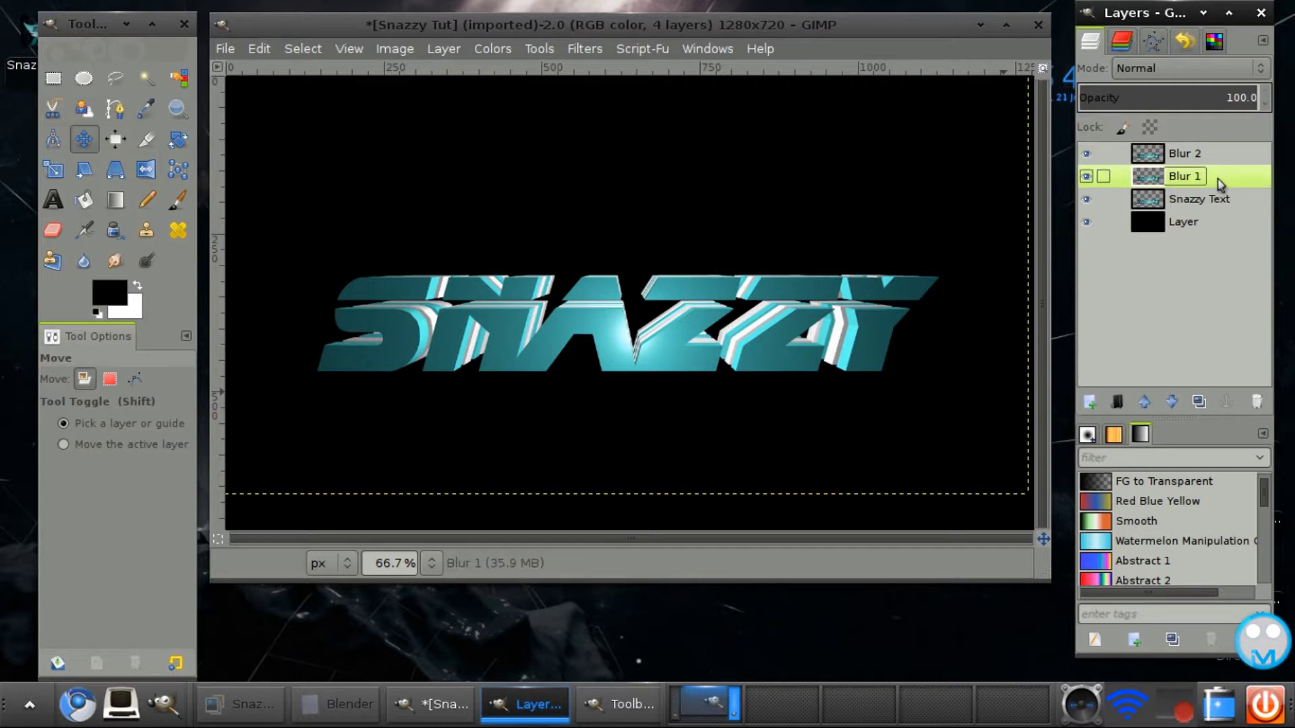
Lower the Blur 1 and Blur 2 layers one position each so that both sit beneath Snazzy Text
left_click(1171, 402)
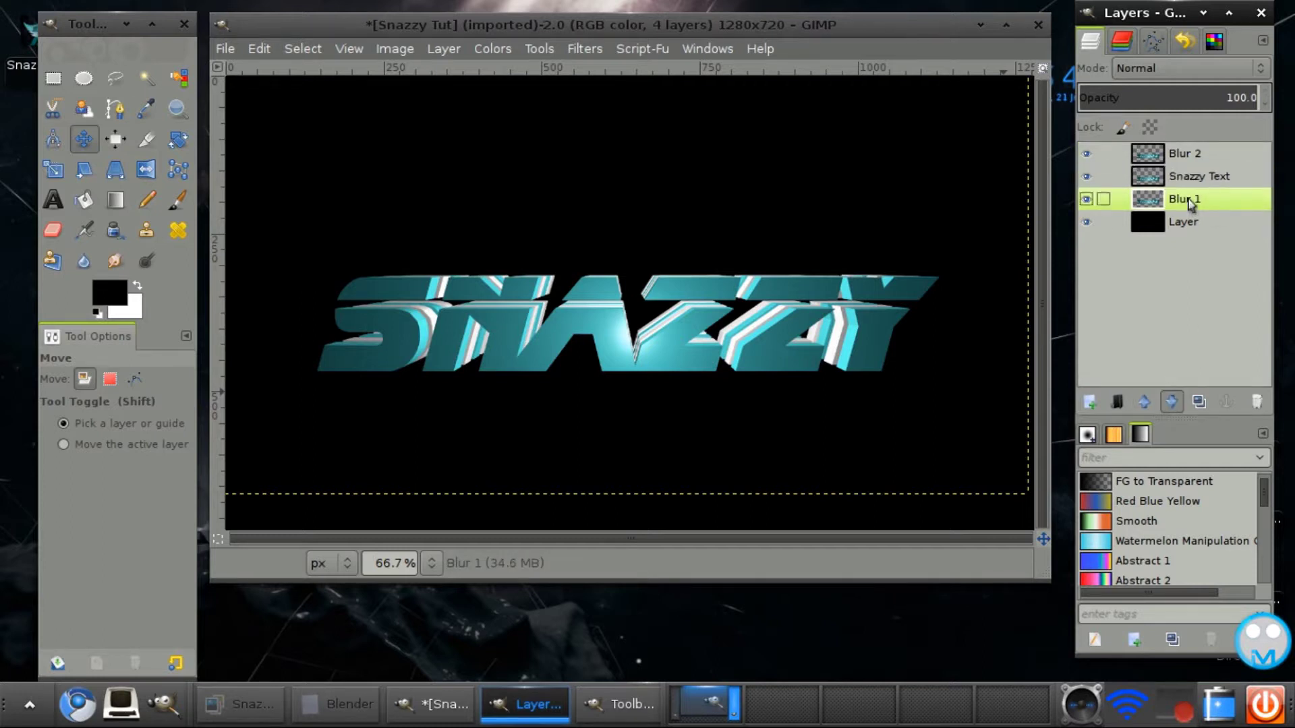
left_click(1176, 162)
left_click(1172, 402)
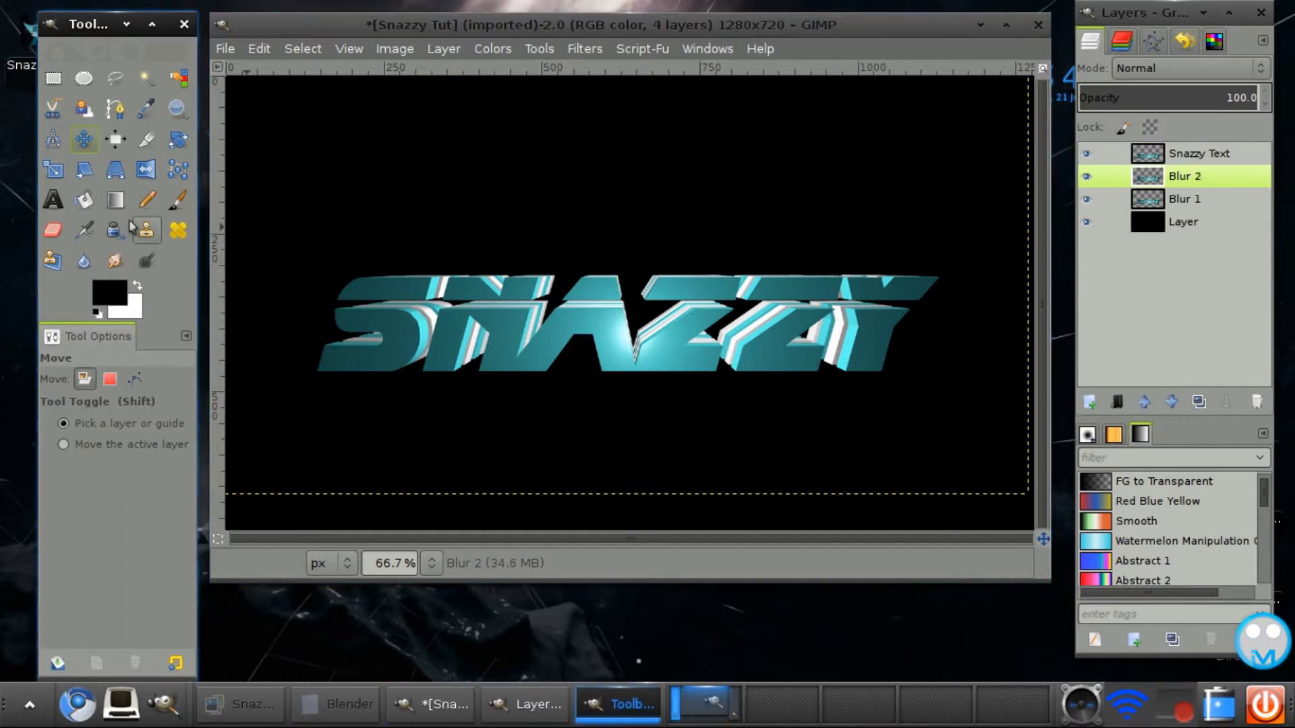
Rotate the Blur 1 layer by -28.45 degrees about the centre 630, 303 px
left_click(1176, 199)
left_click(178, 139)
left_click_drag(382, 346, 464, 437)
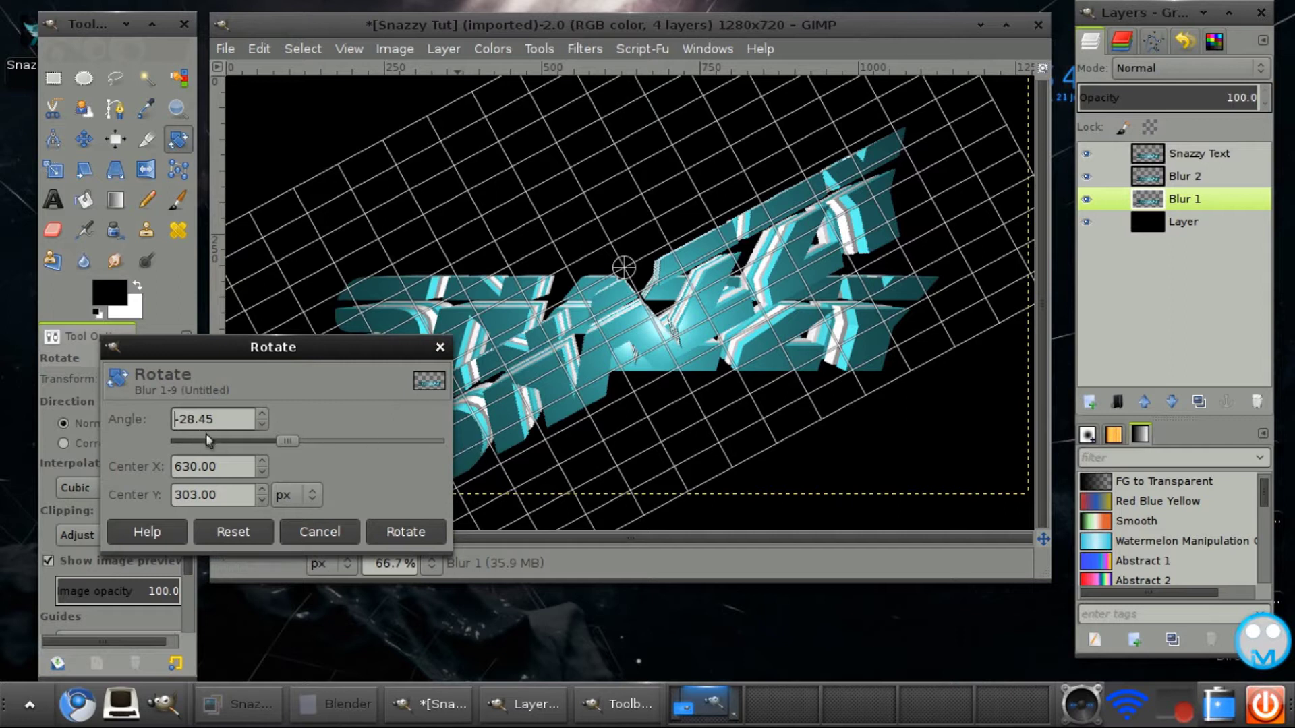
left_click(405, 532)
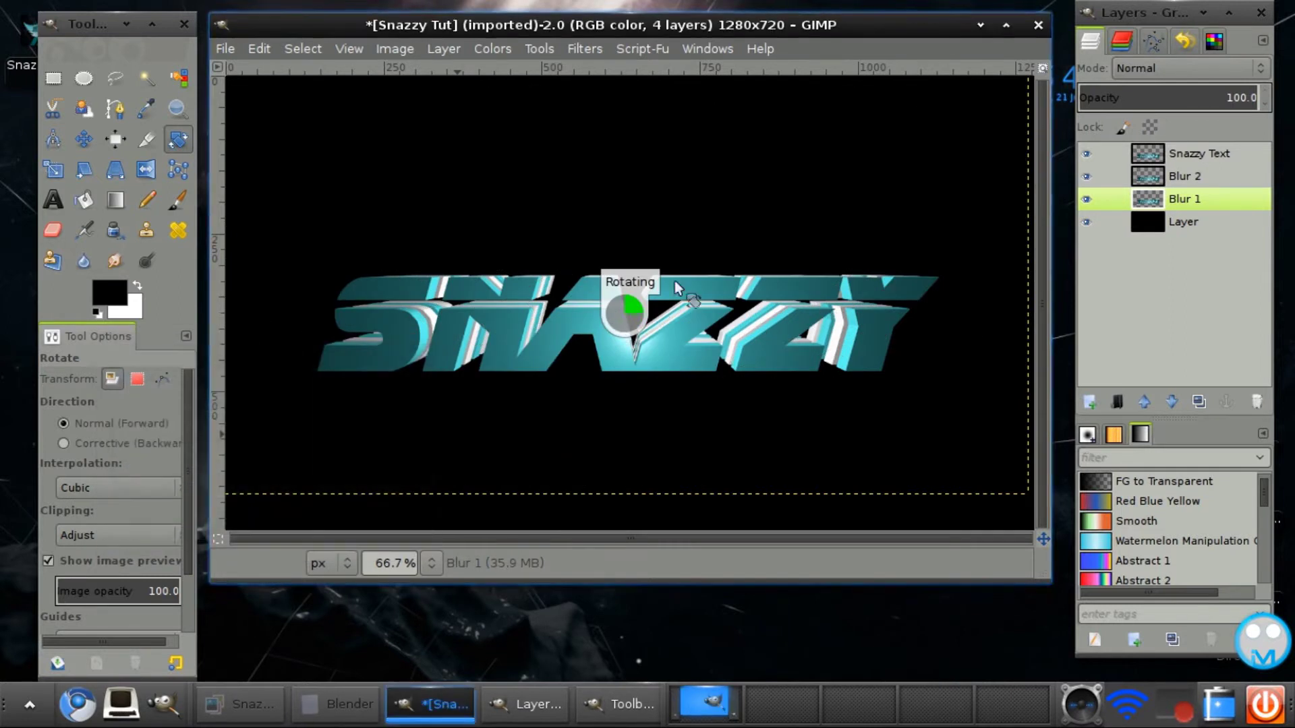
Rotate the Blur 2 layer by 28.45 degrees about the centre 630, 303 px to mirror Blur 1's tilt
key("Page_Up")
left_click_drag(849, 306, 651, 319)
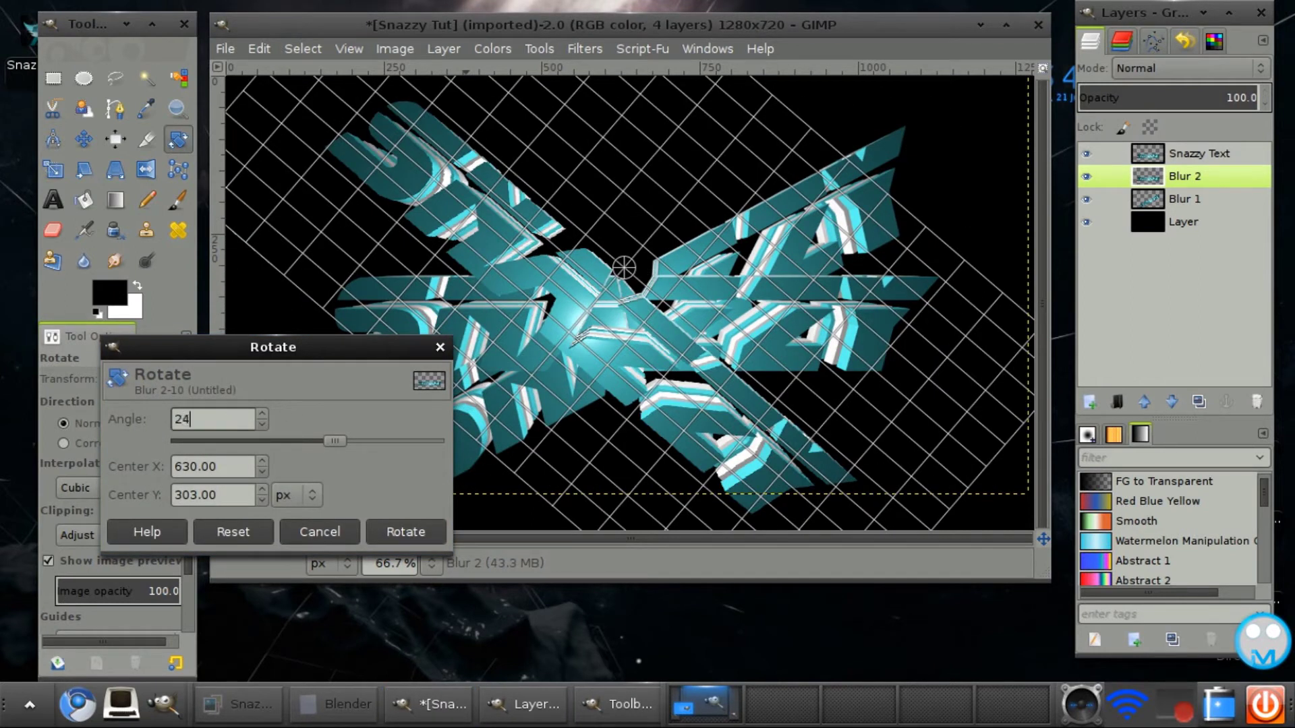
type("28.45")
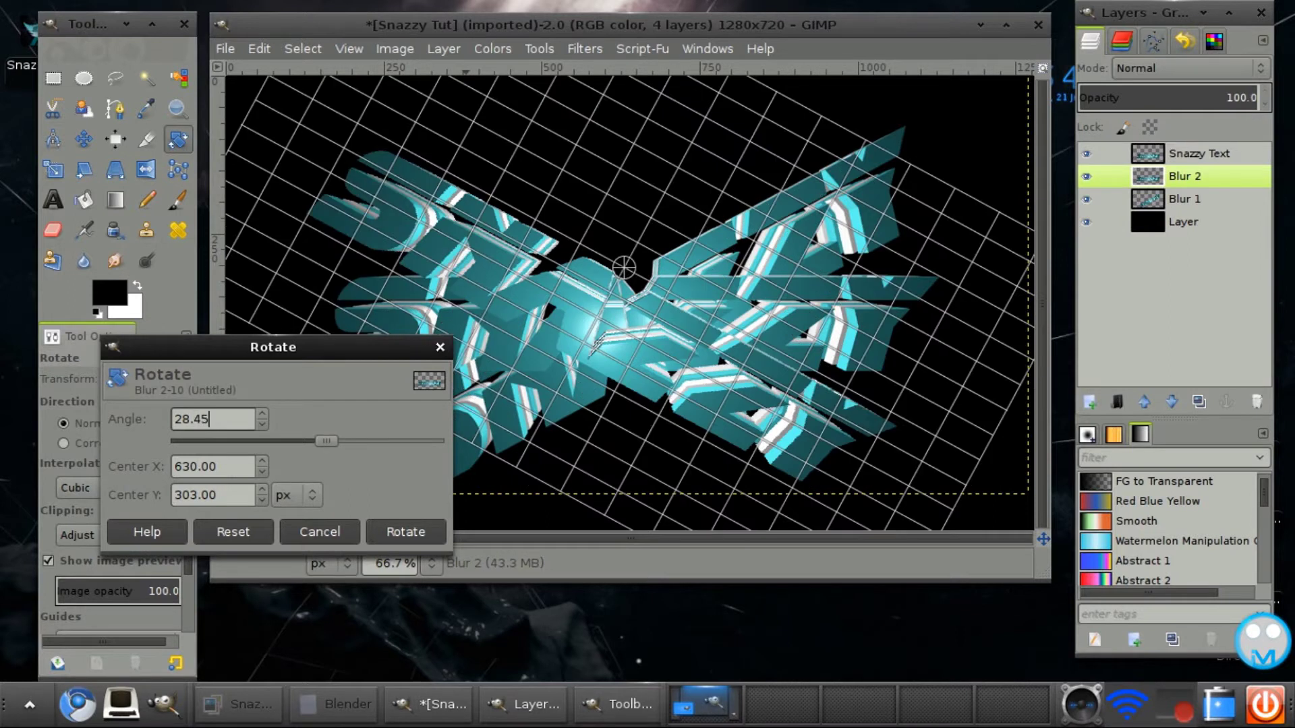
left_click(400, 530)
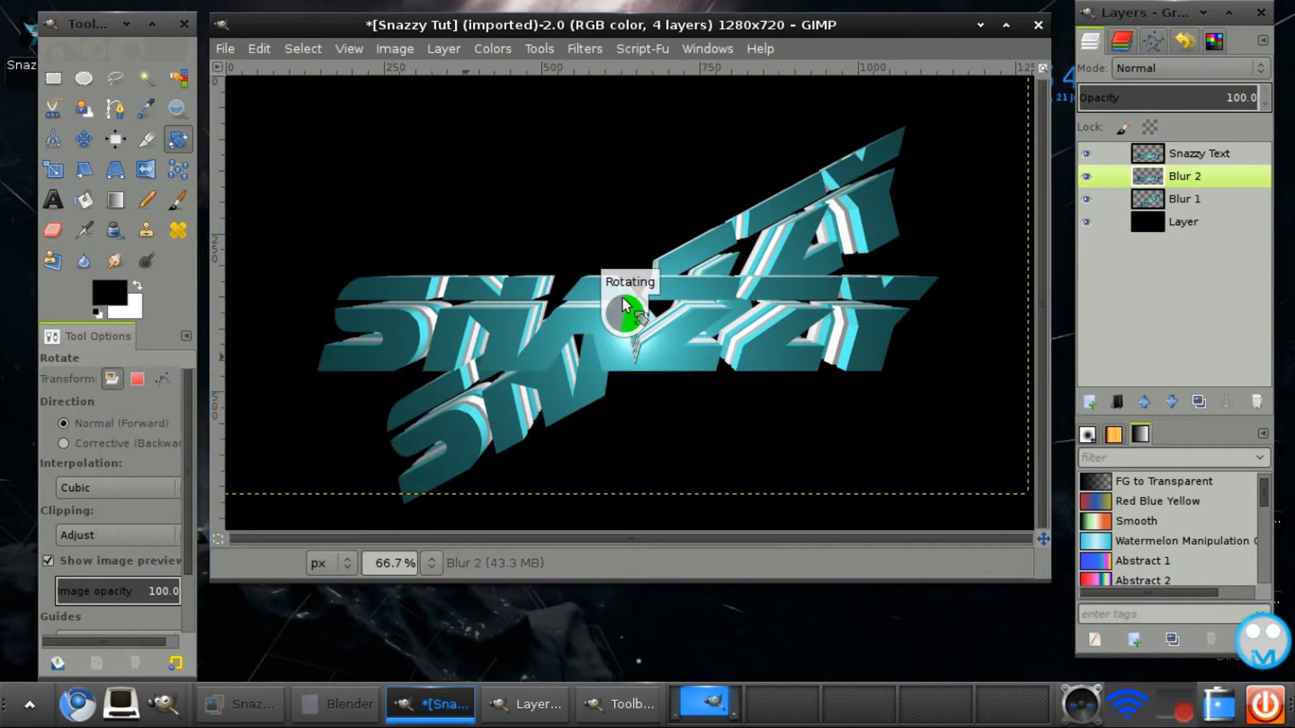
Apply a Gaussian blur to the Blur 2 layer with 12 px horizontal and vertical radii
left_click(1182, 181)
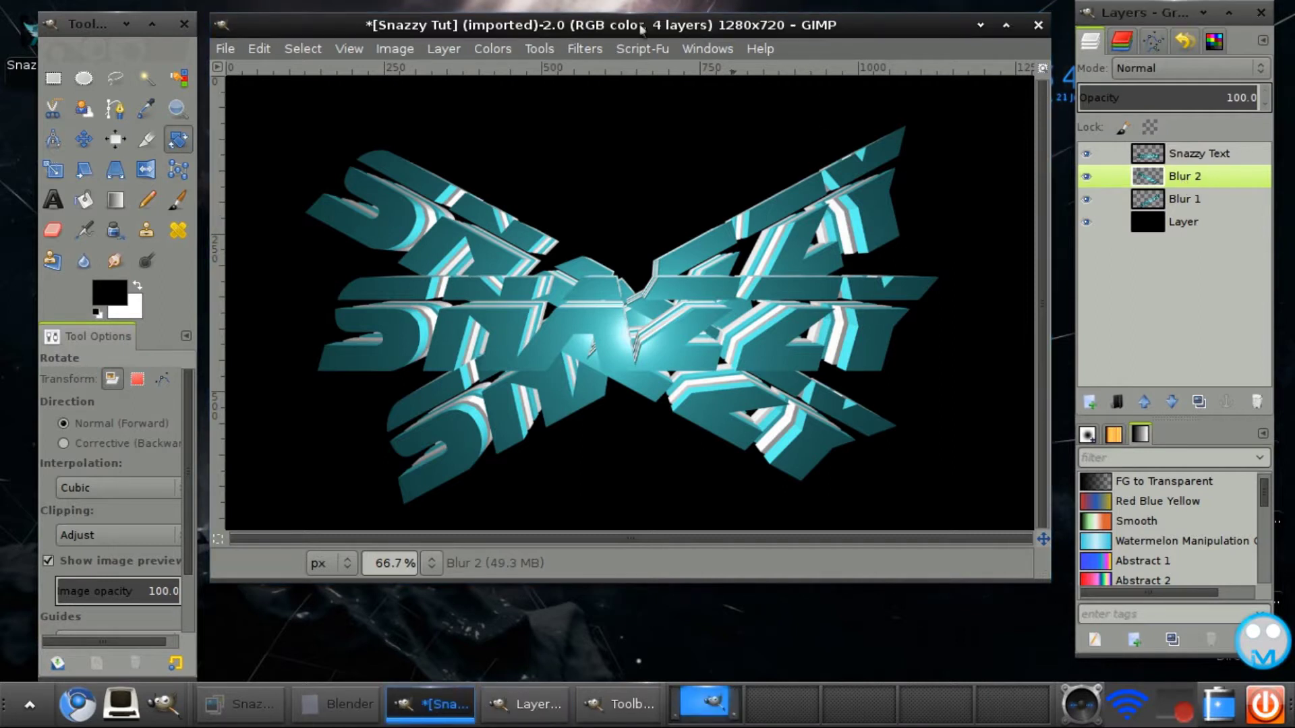
left_click(589, 50)
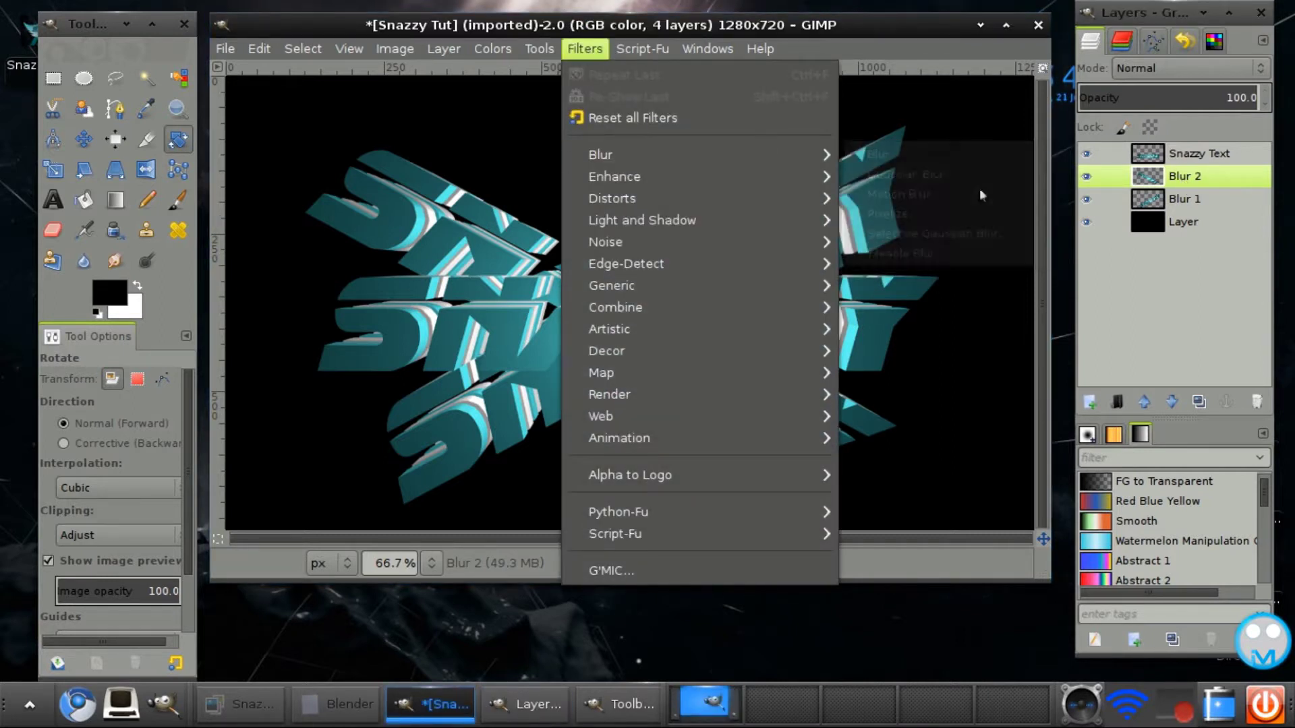
mouse_move(819, 156)
left_click(944, 174)
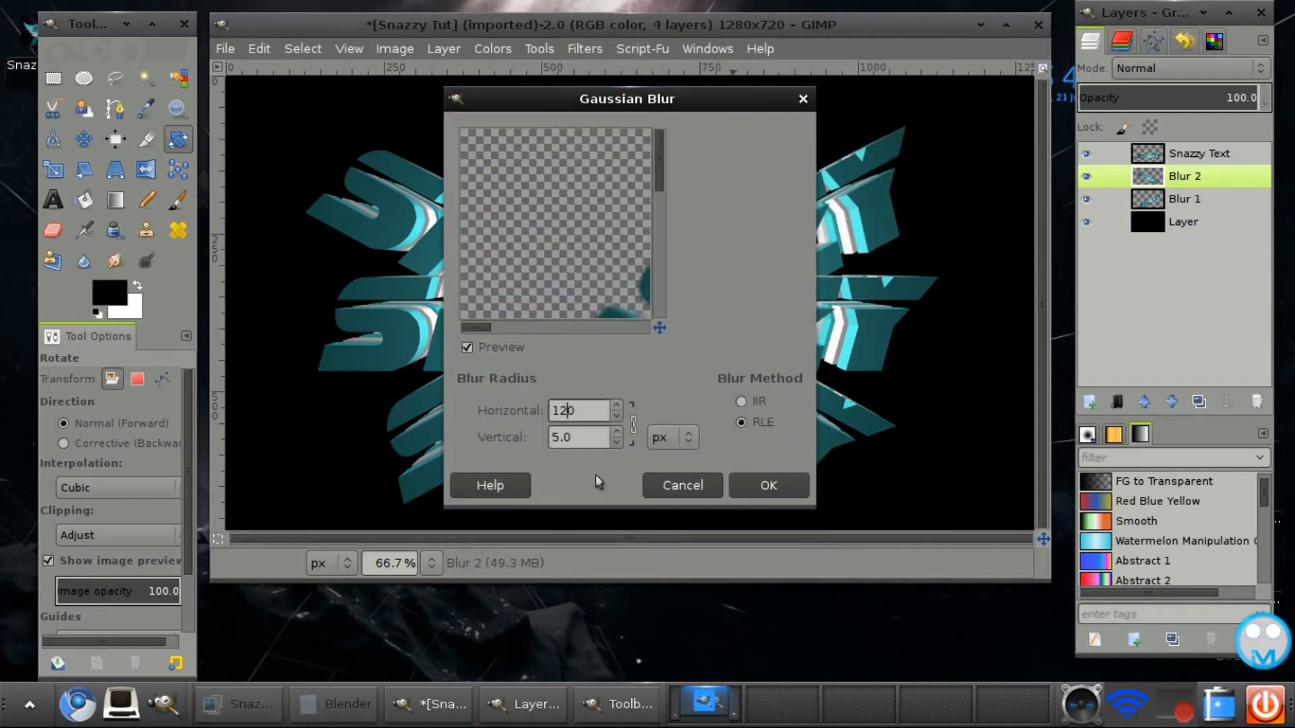
type("12")
key("Tab")
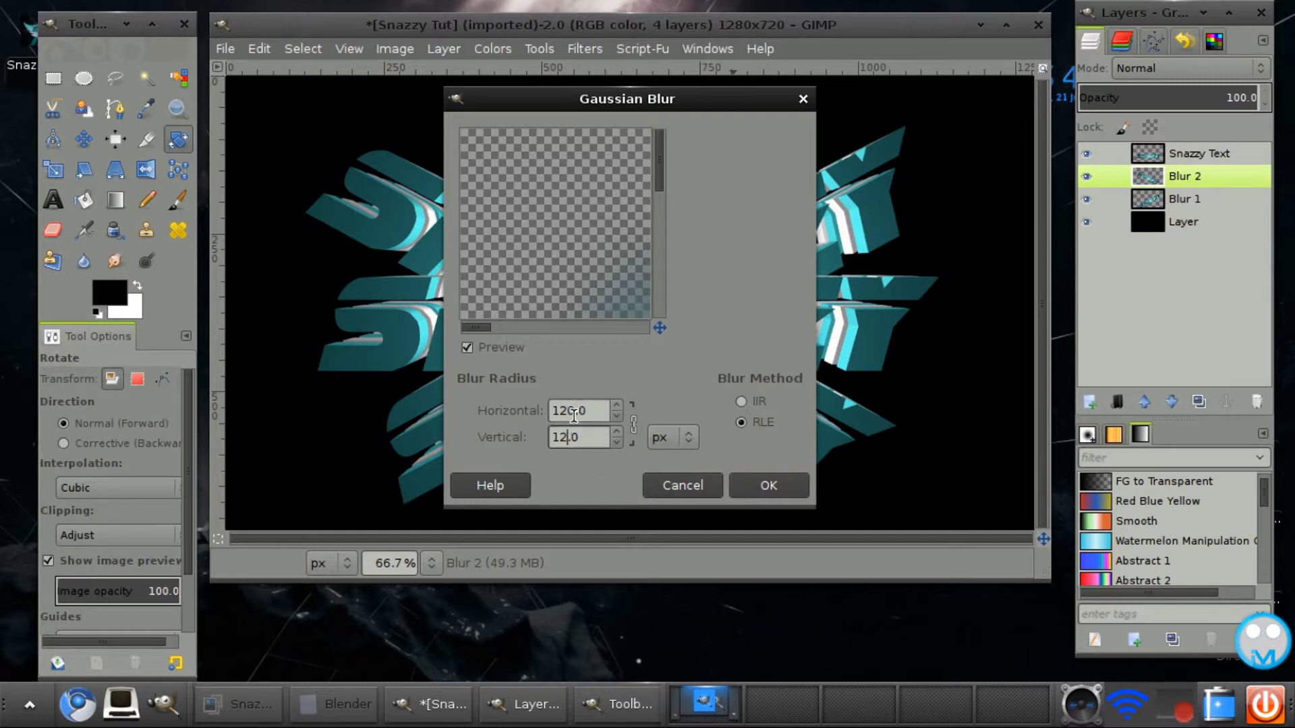
left_click(574, 416)
left_click(768, 485)
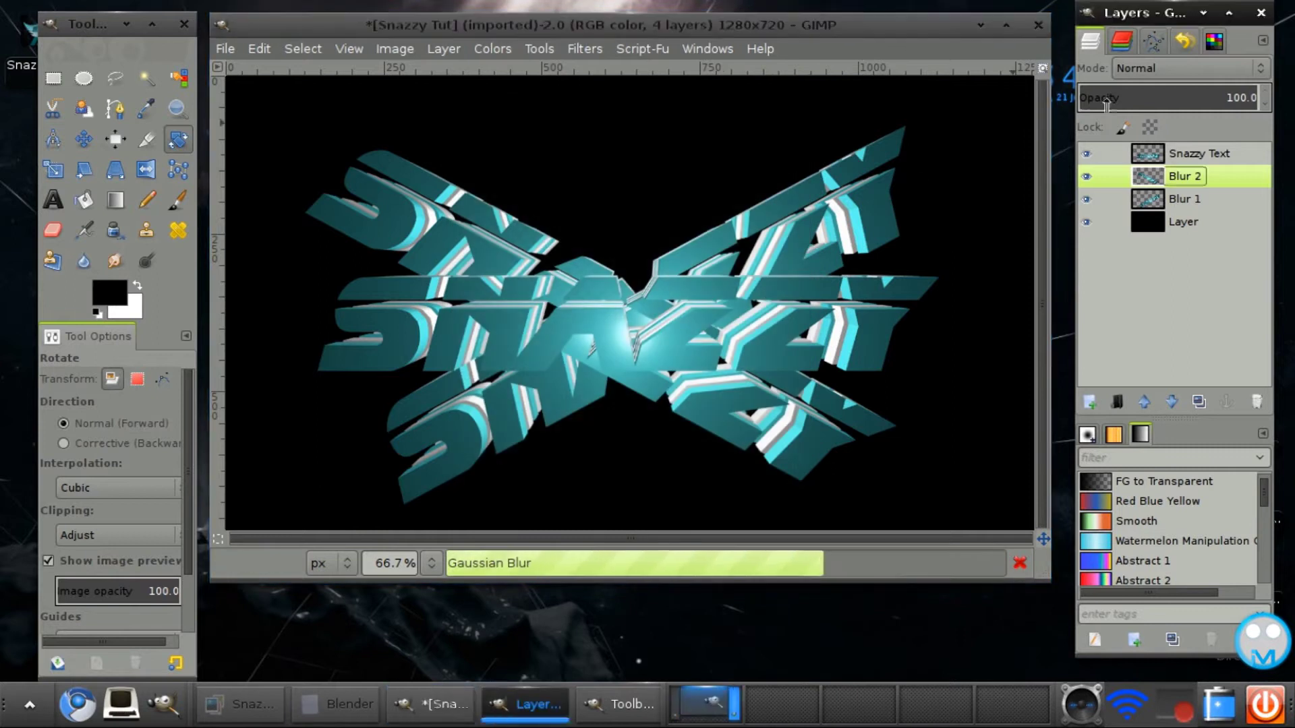
Repeat the same Gaussian blur on the Blur 1 layer
left_click(1180, 199)
left_click(584, 48)
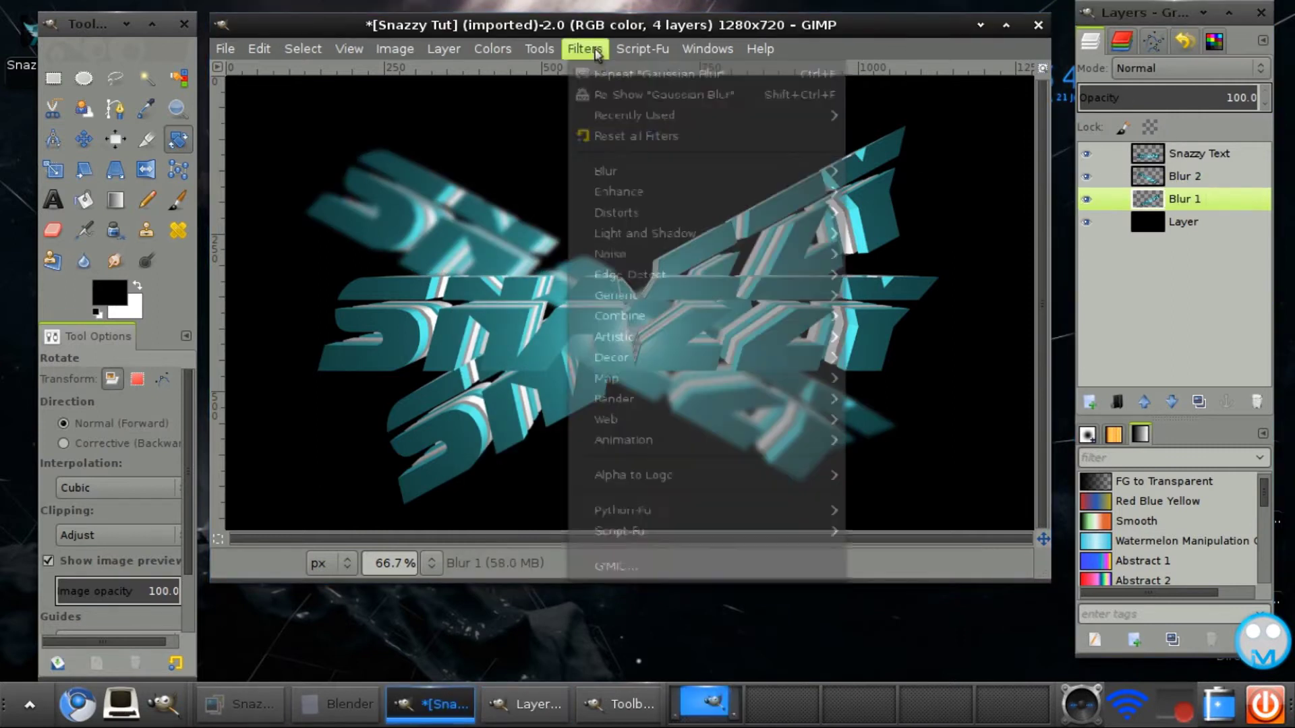
left_click(616, 76)
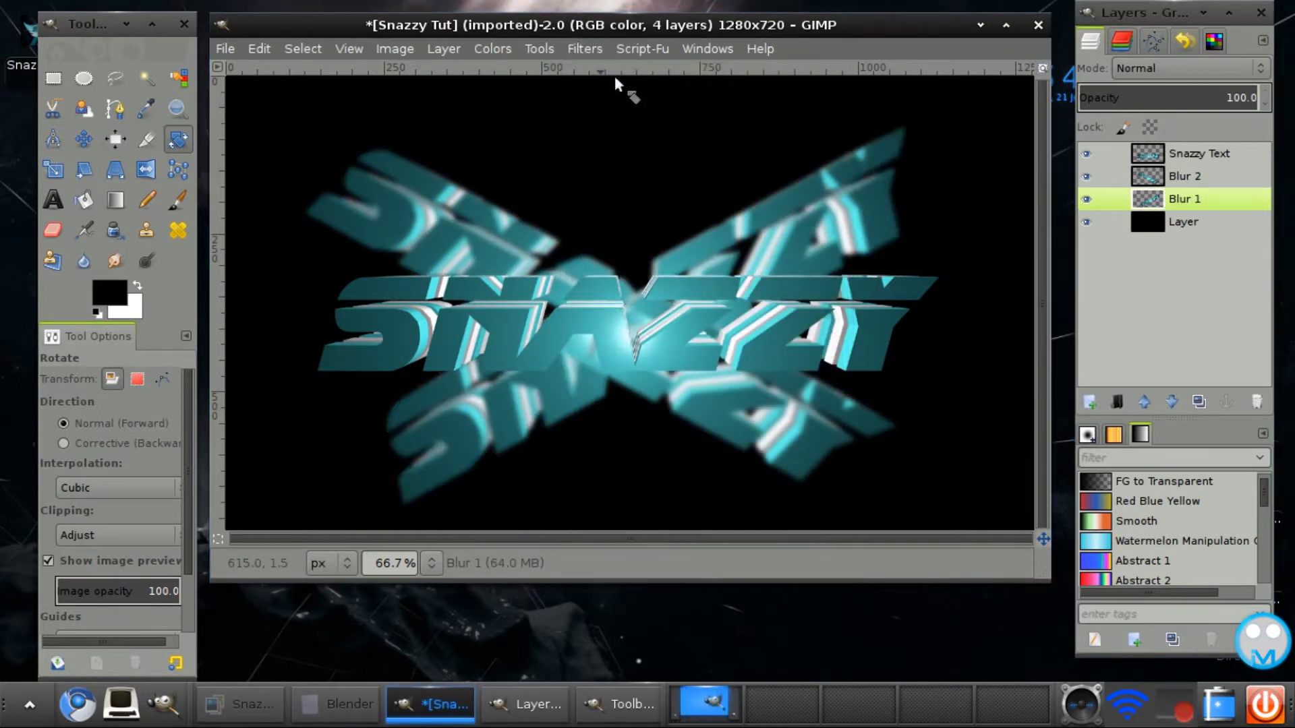
Lower the opacity of Blur 1 to 27.6 and of Blur 2 to 30.2
left_click(1126, 97)
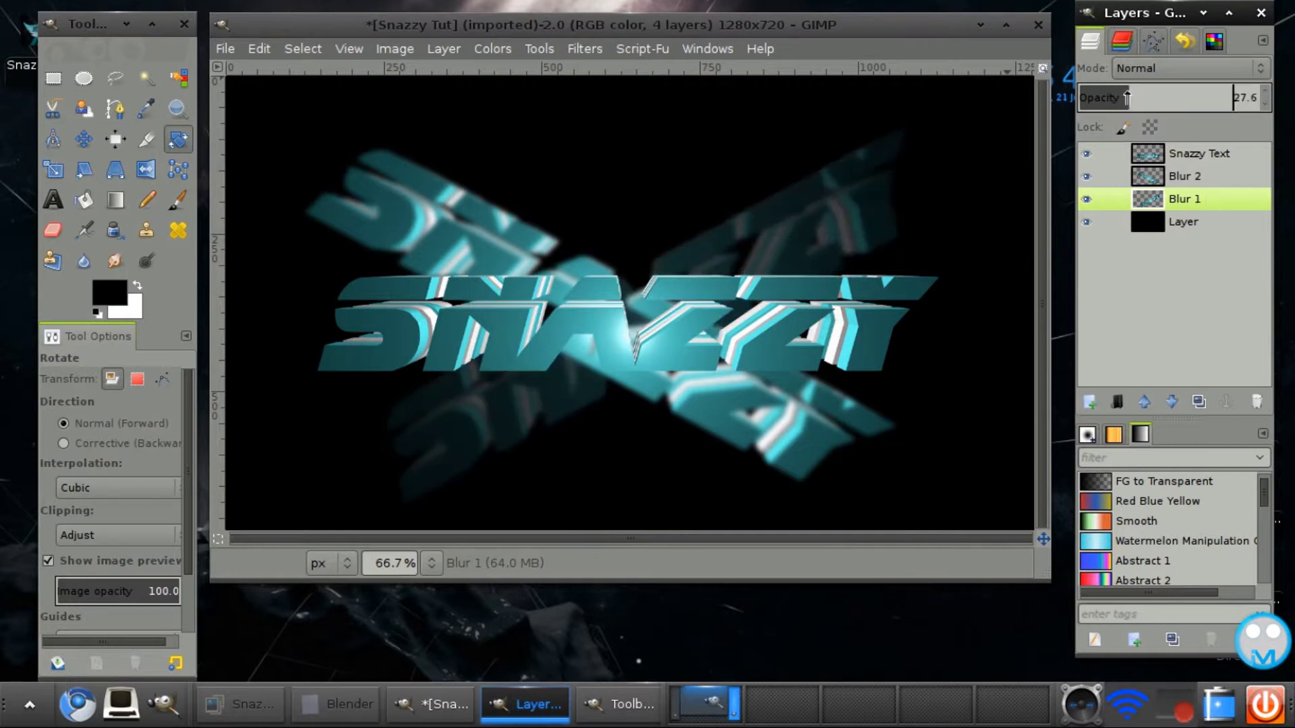
left_click(1170, 176)
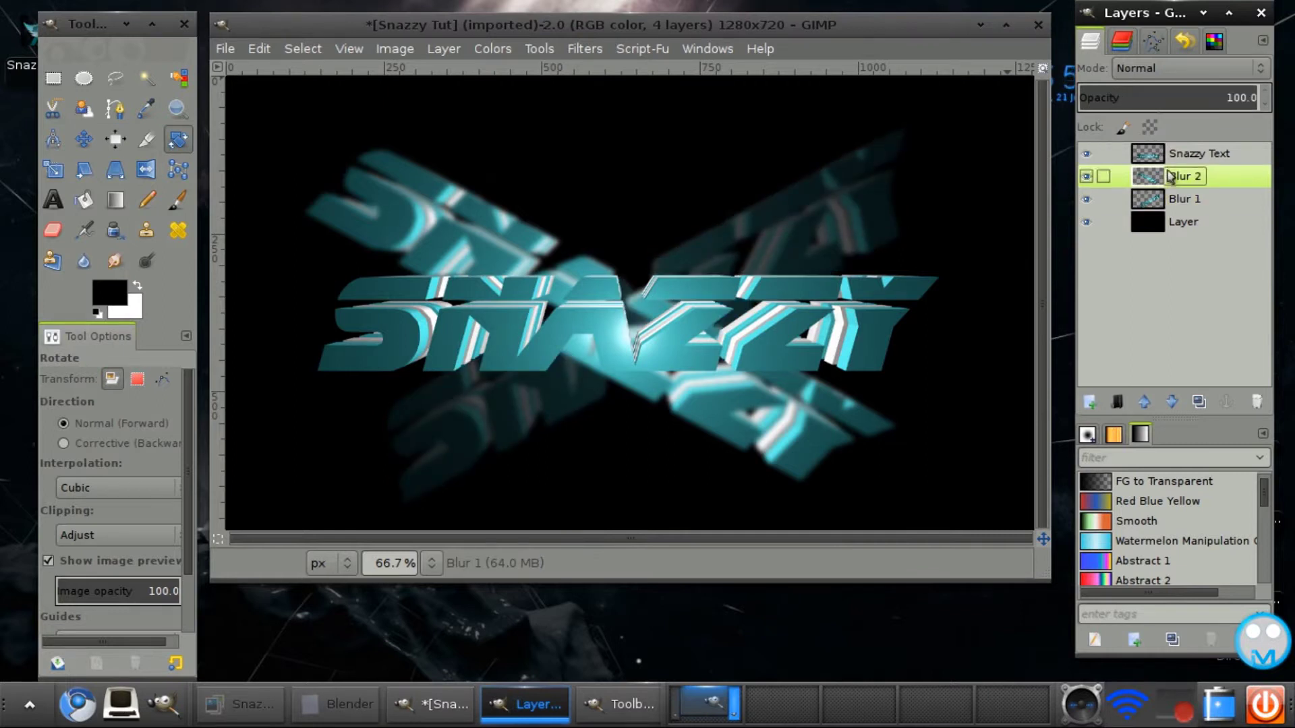
left_click(1123, 97)
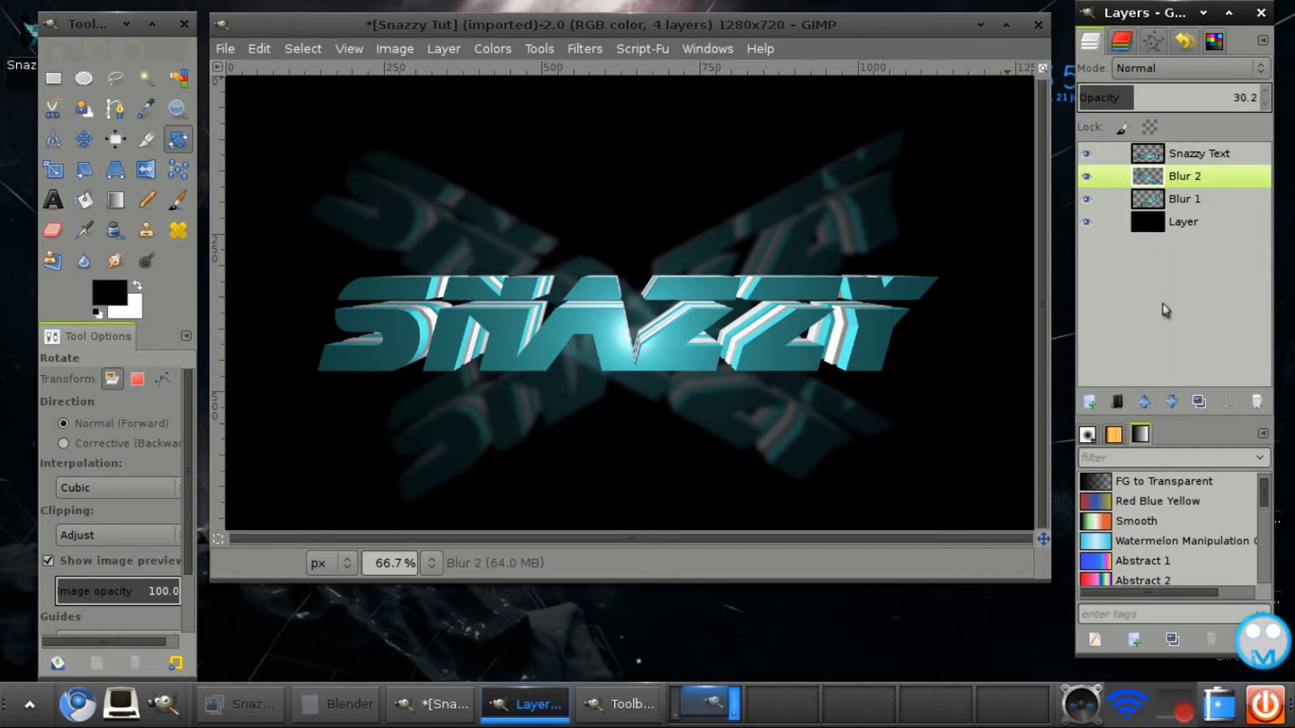
Scale the Snazzy Text layer down slightly and move it back to the middle of the crossed blur copies
left_click(1184, 156)
left_click(53, 169)
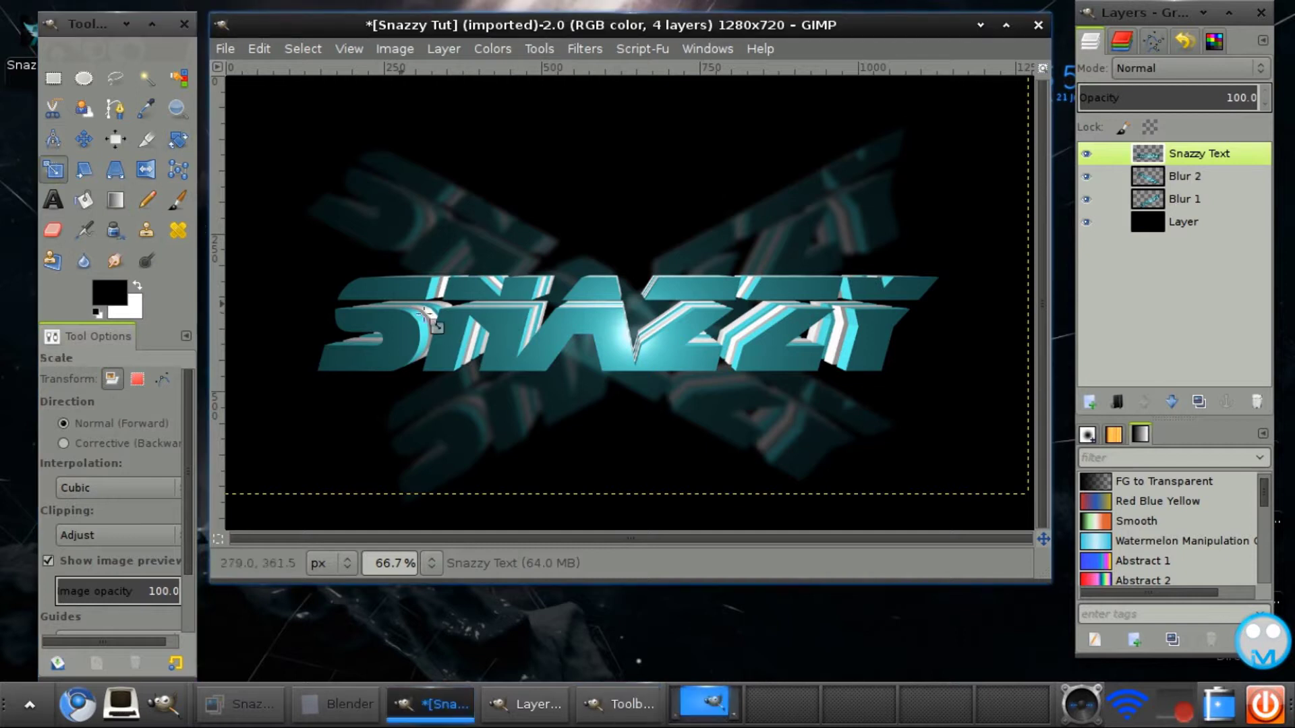
left_click(322, 271)
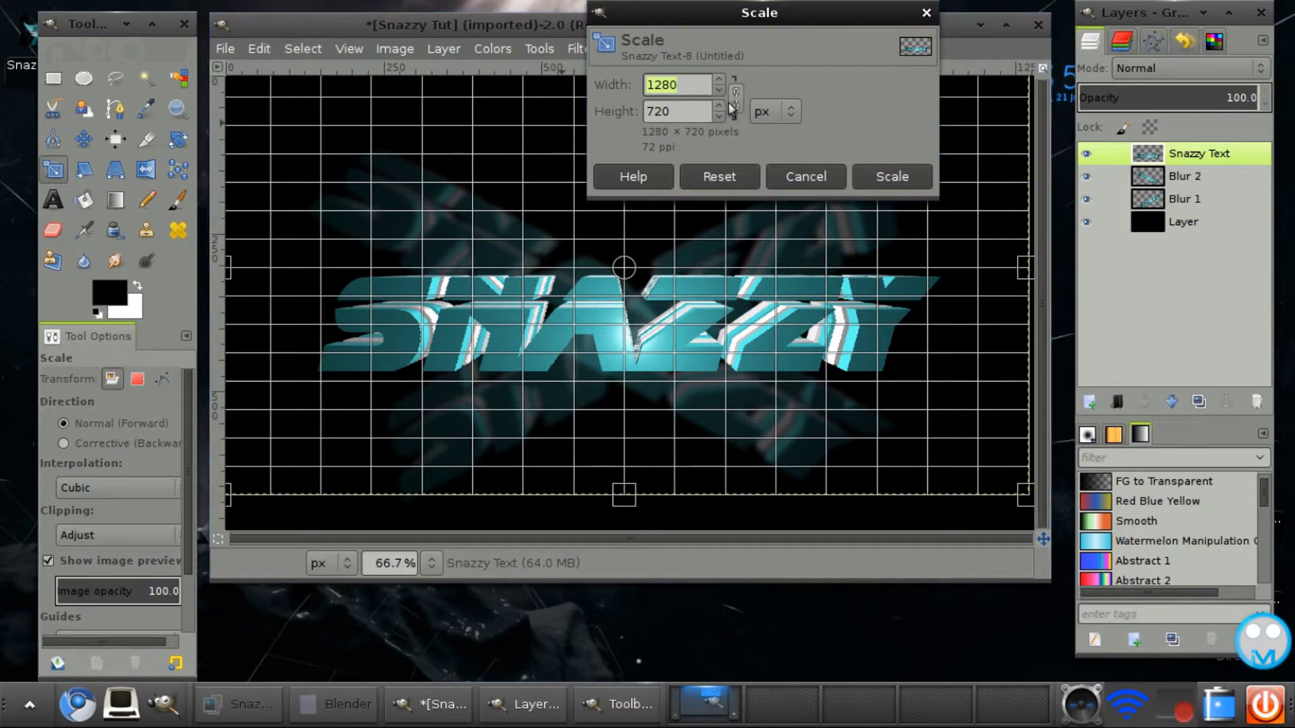
left_click_drag(300, 132, 352, 176)
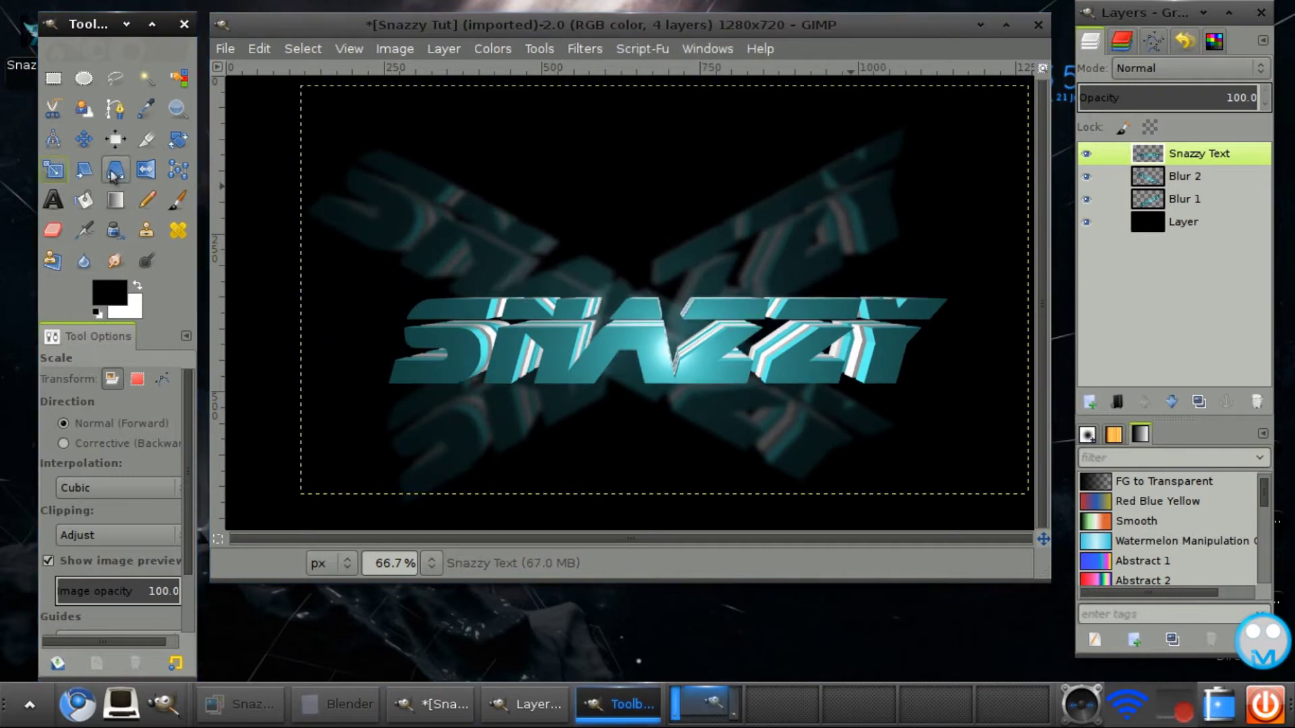
left_click(83, 139)
left_click_drag(624, 330, 579, 306)
left_click(1091, 355)
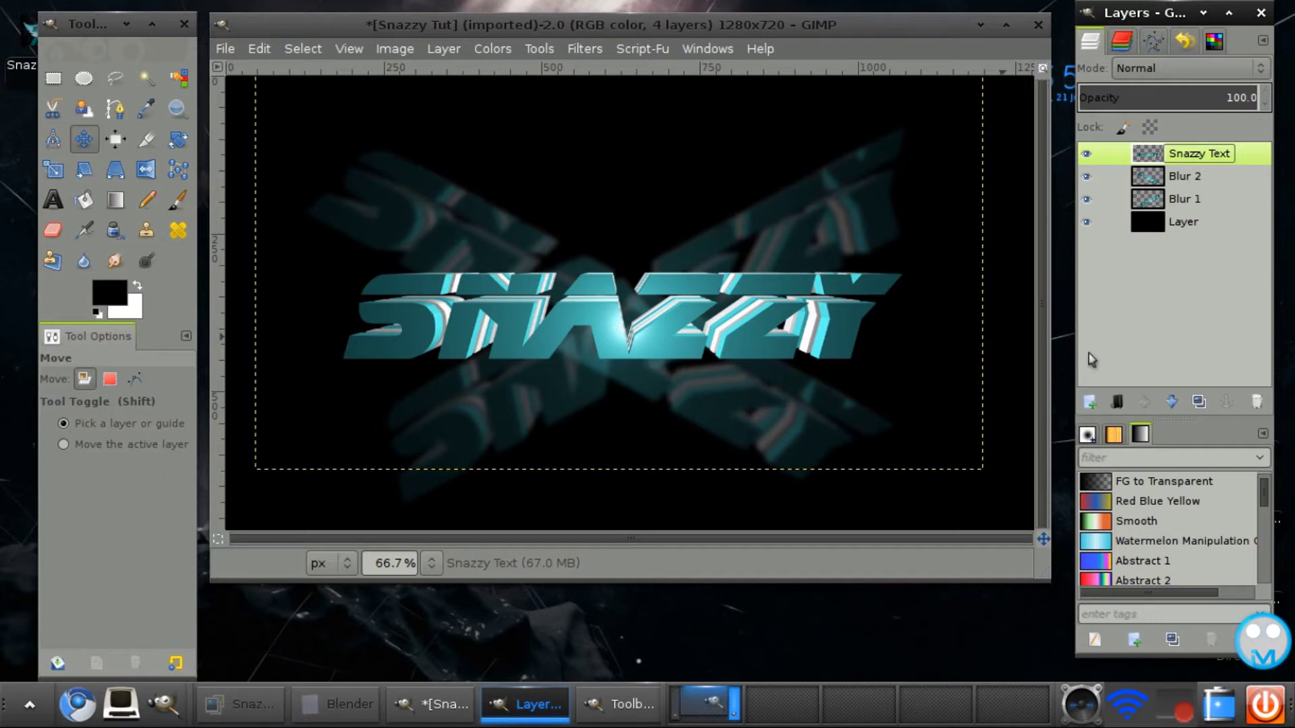
Add a new transparent layer directly above the black background layer and rename the background layer "Black"
left_click(1150, 225)
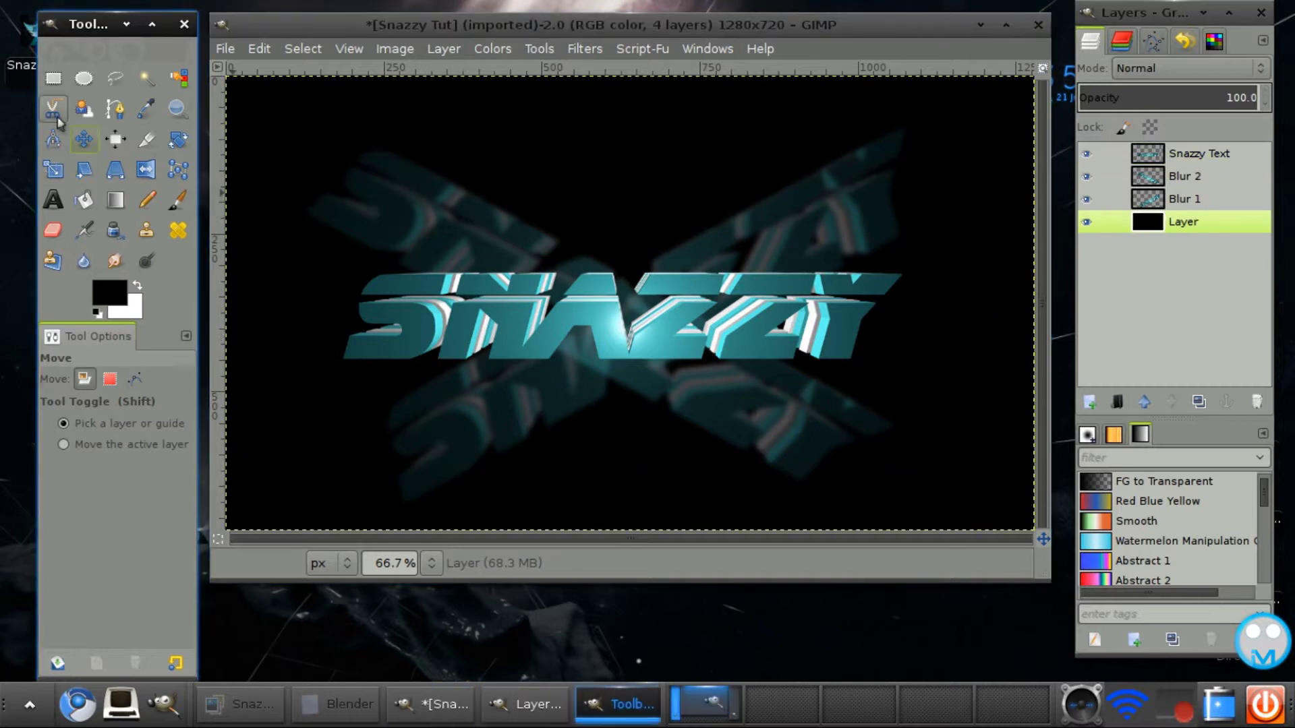
left_click(431, 563)
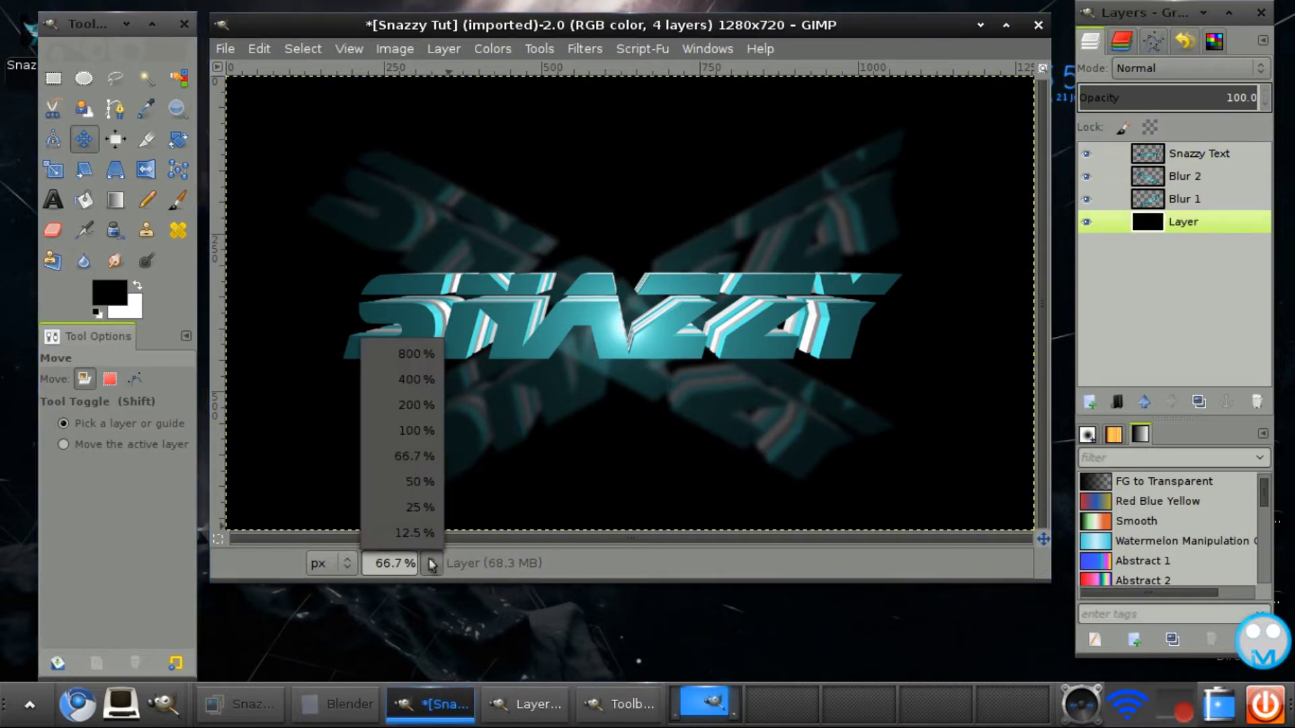
left_click(413, 483)
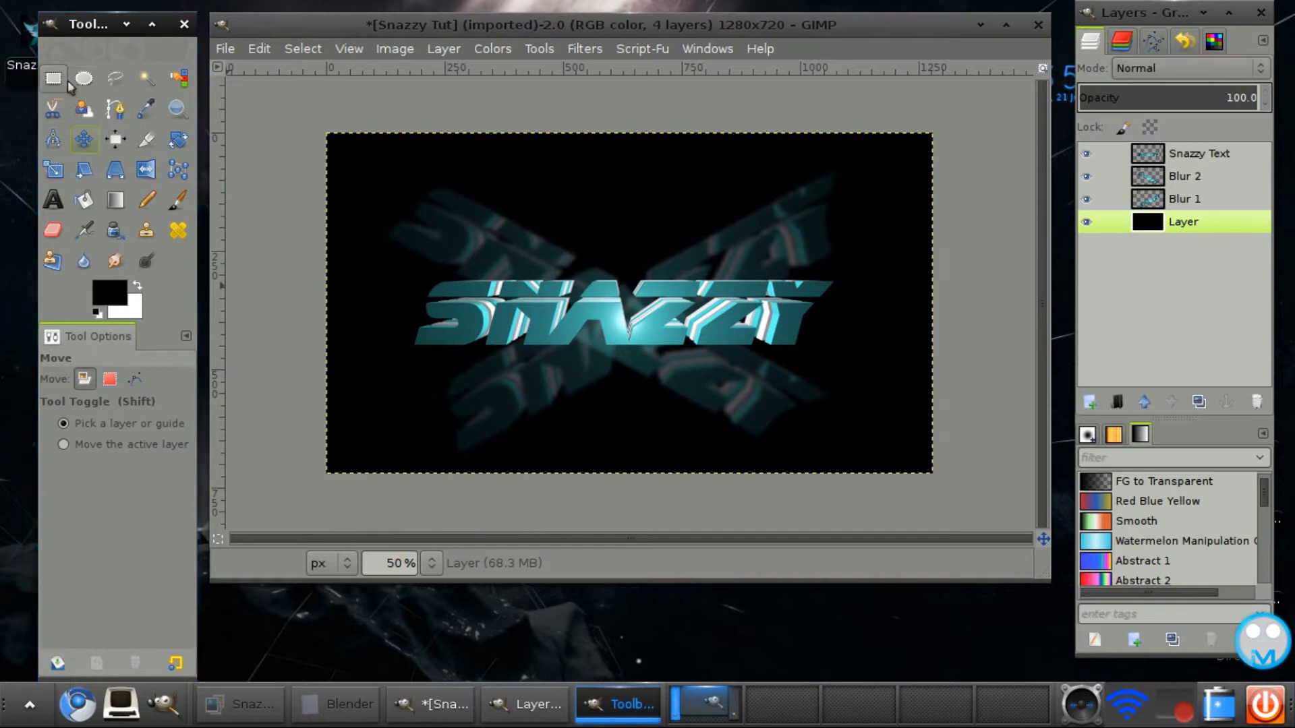
left_click(53, 78)
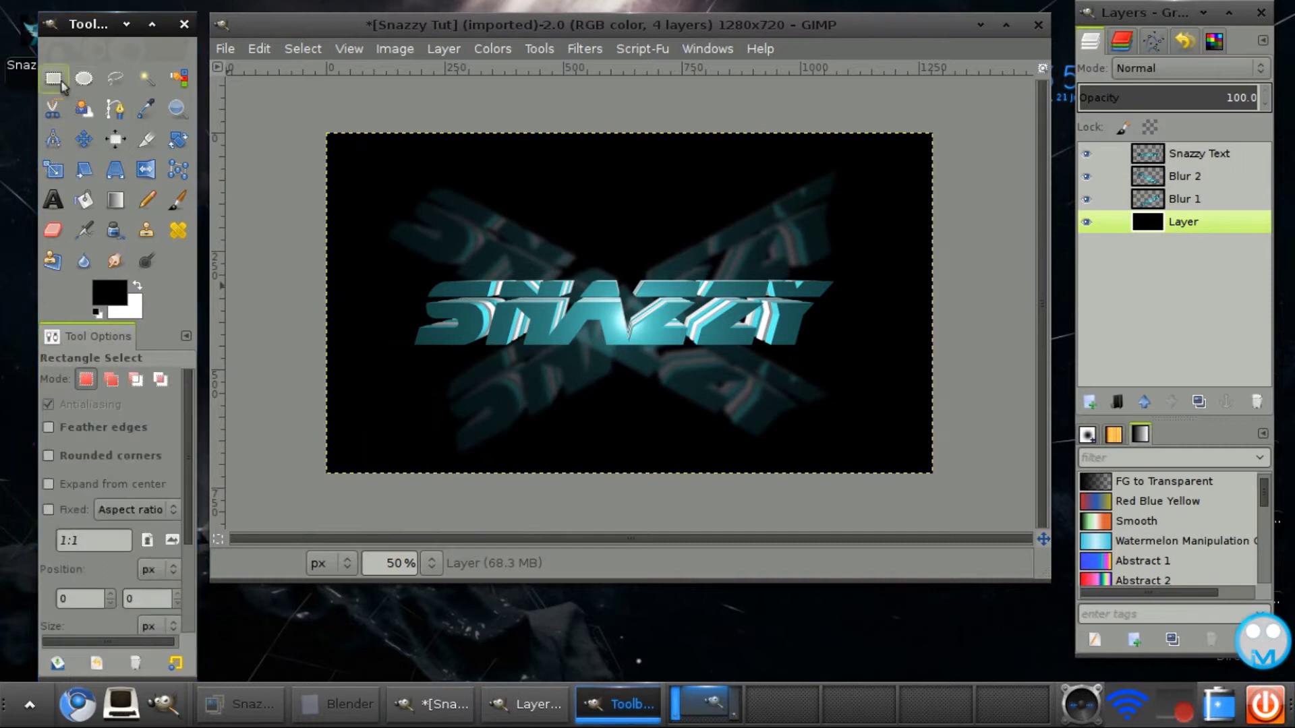
left_click(1089, 403)
left_click(734, 480)
left_click(1192, 244)
double_click(1193, 244)
type("Black")
key("Return")
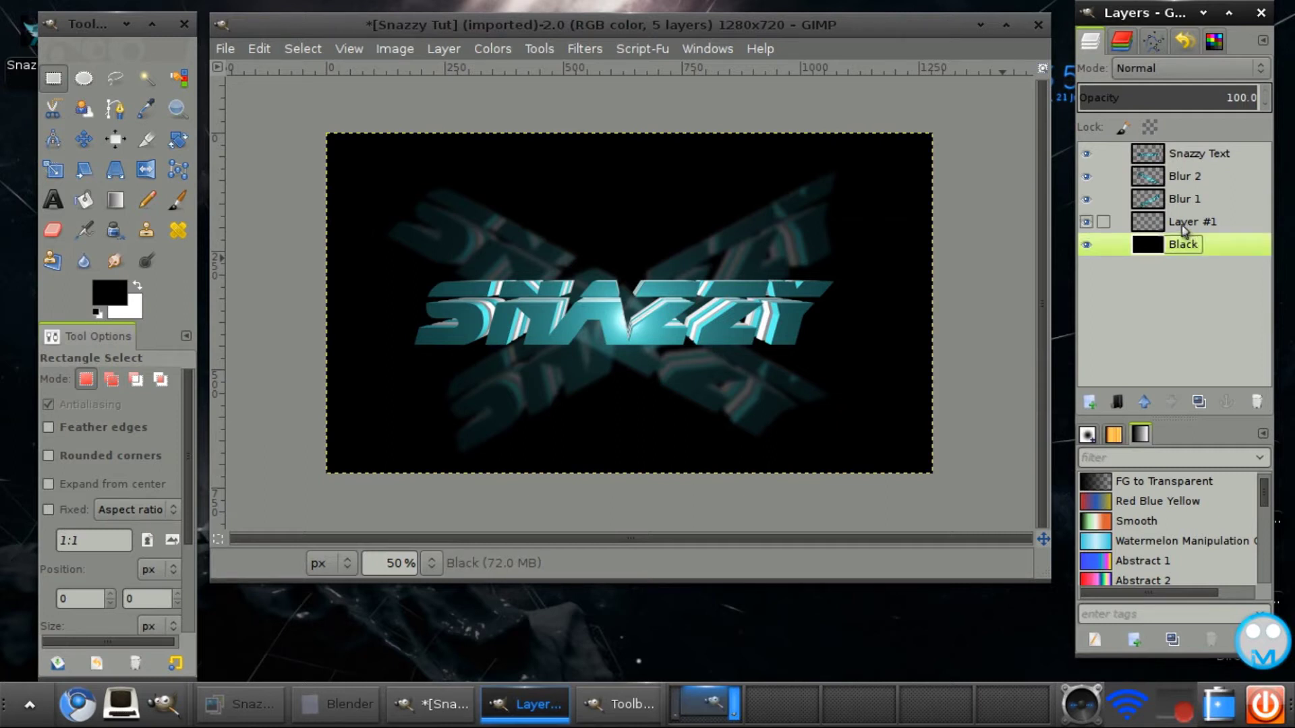
On Layer #1, select a full-height vertical band starting at x 234 px, fill it with cyan 09d0c9 and clear the selection
left_click(1190, 228)
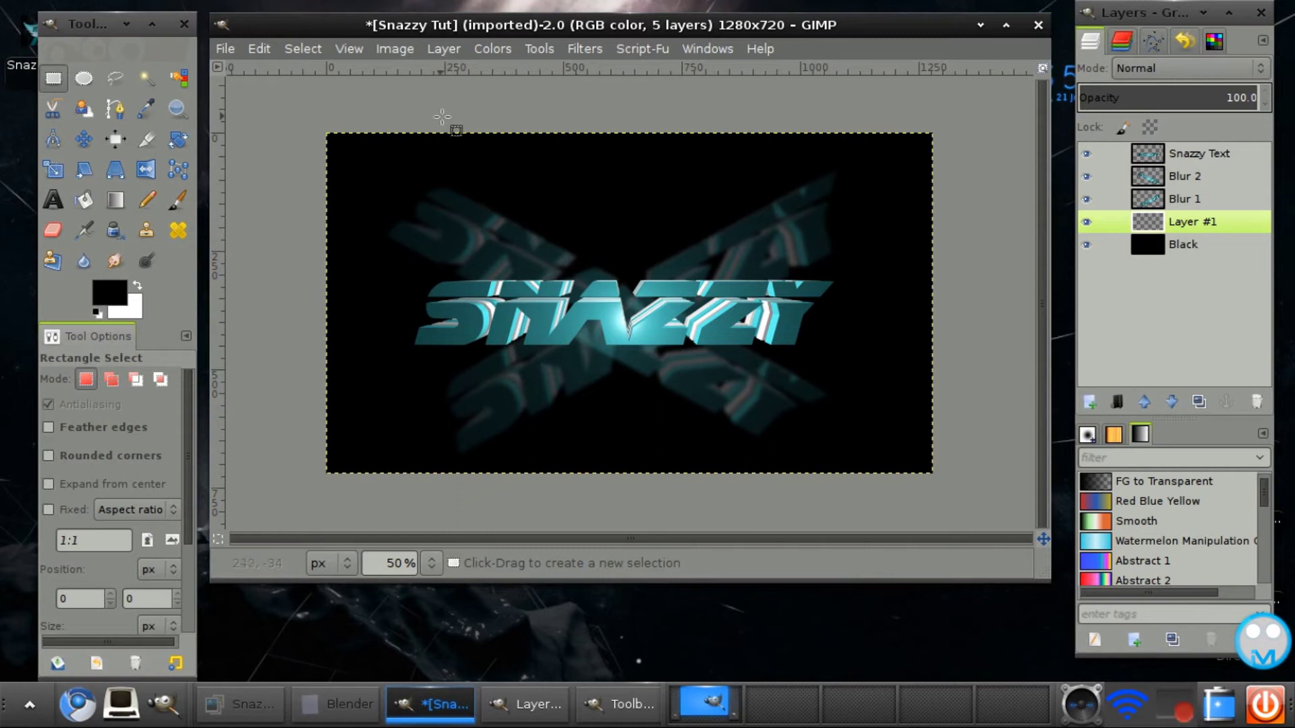
left_click_drag(438, 109, 485, 501)
left_click(111, 292)
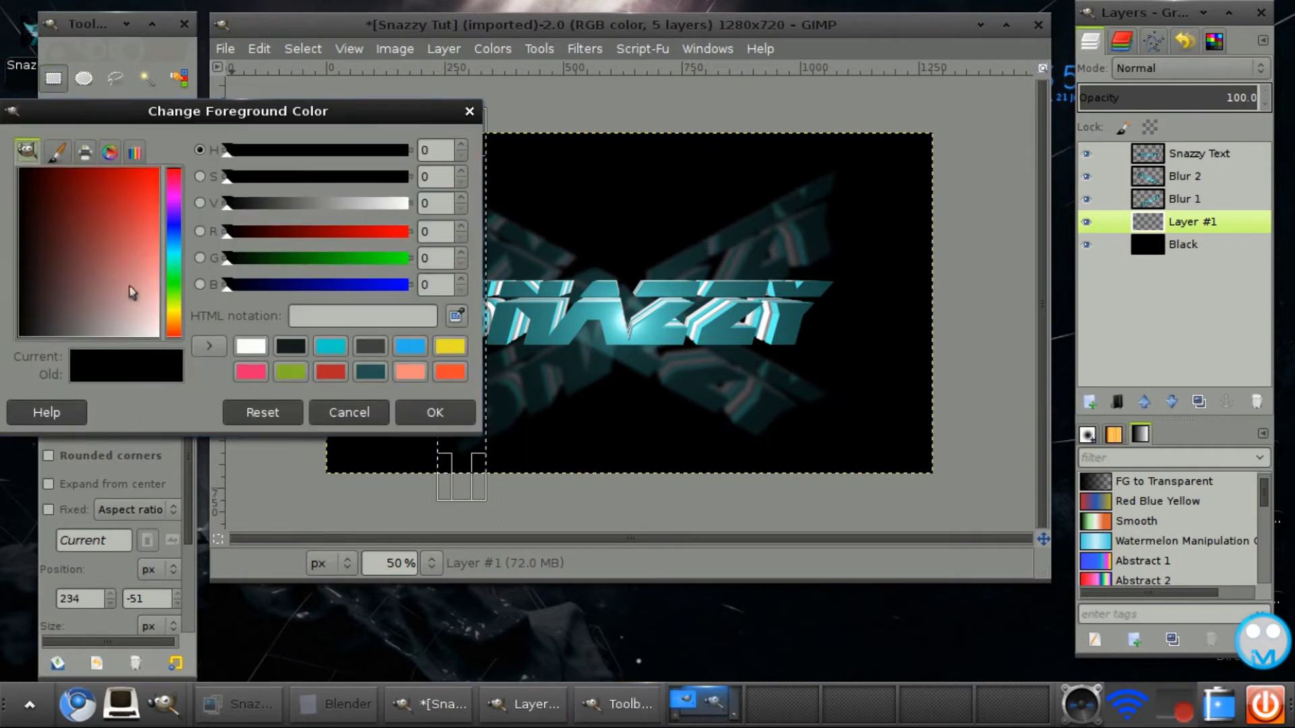
left_click(332, 345)
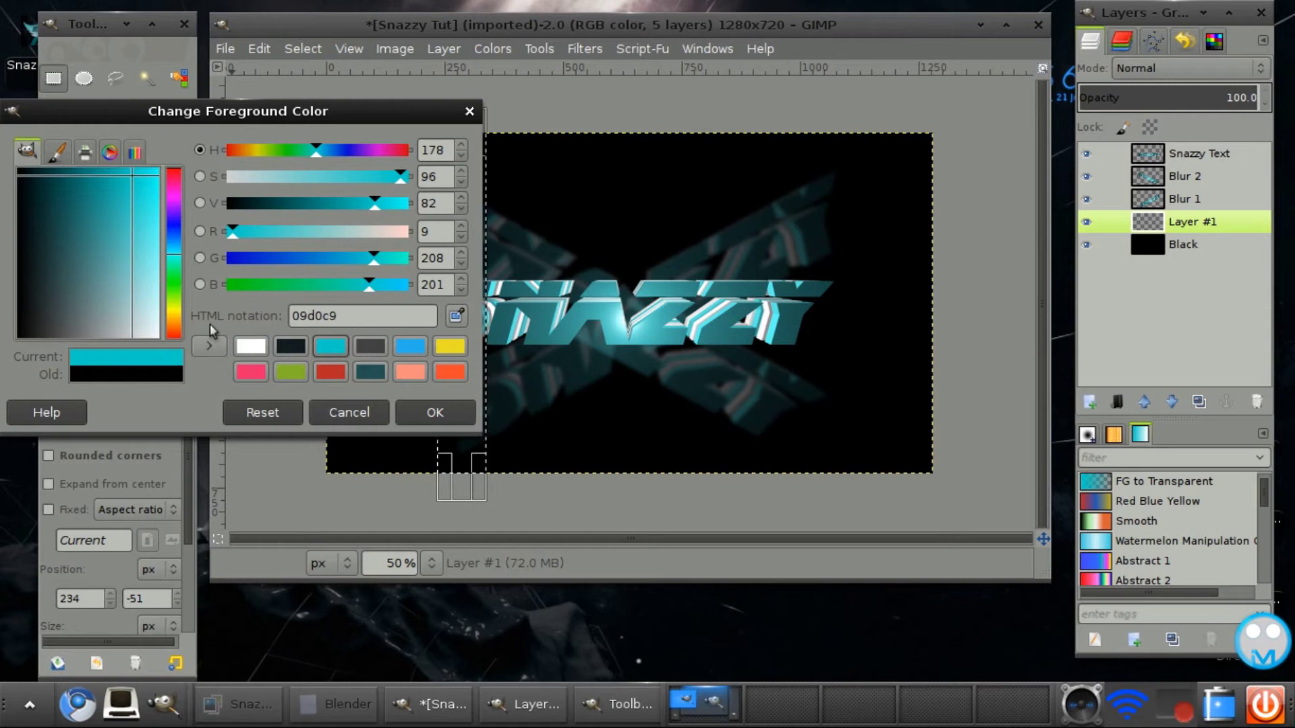
left_click(433, 412)
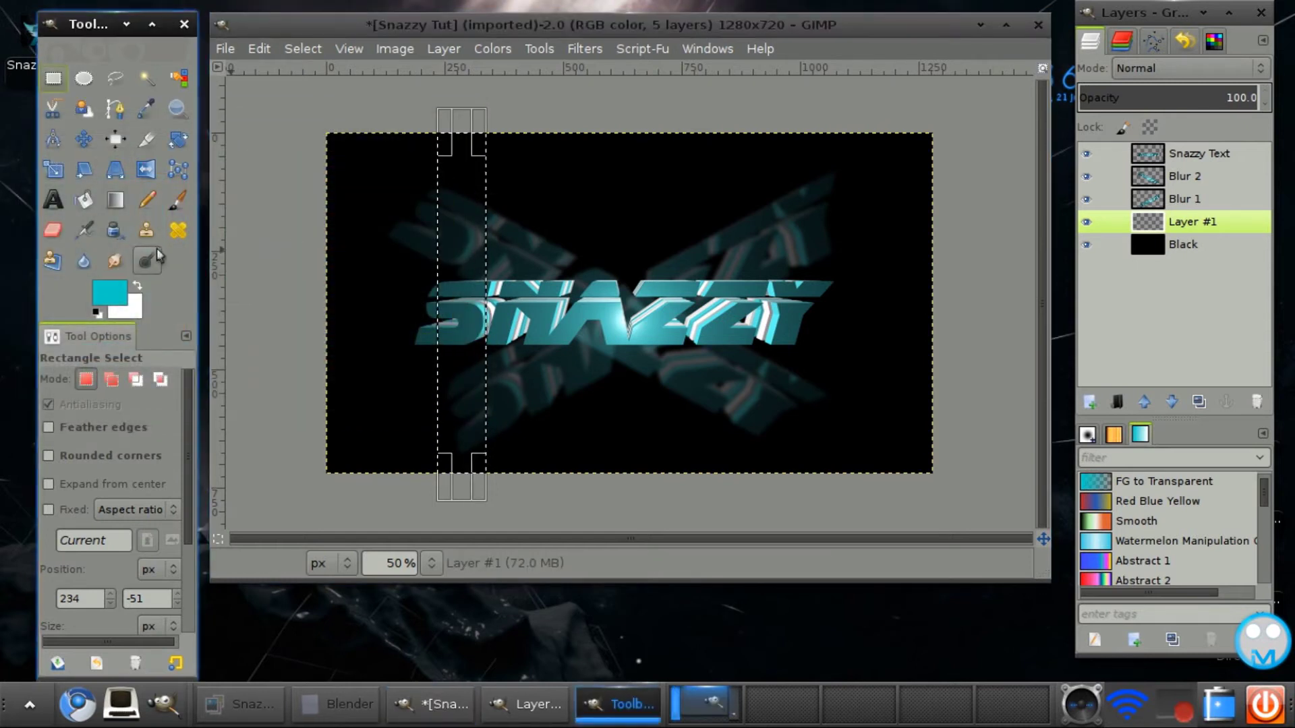
left_click(82, 199)
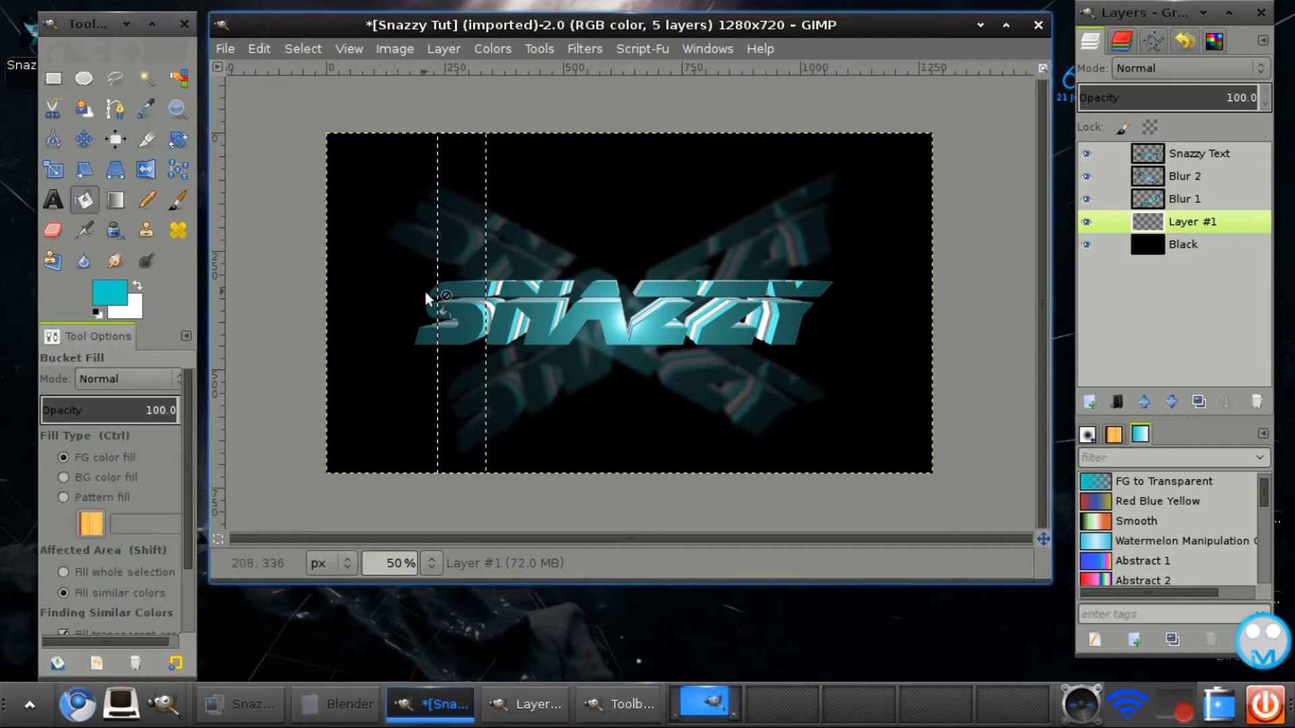
left_click(470, 283)
left_click(303, 49)
left_click(323, 92)
Duplicate the cyan stripe layer and shift the copy horizontally to the right, leaving a narrow black gap between the stripes
left_click(1199, 401)
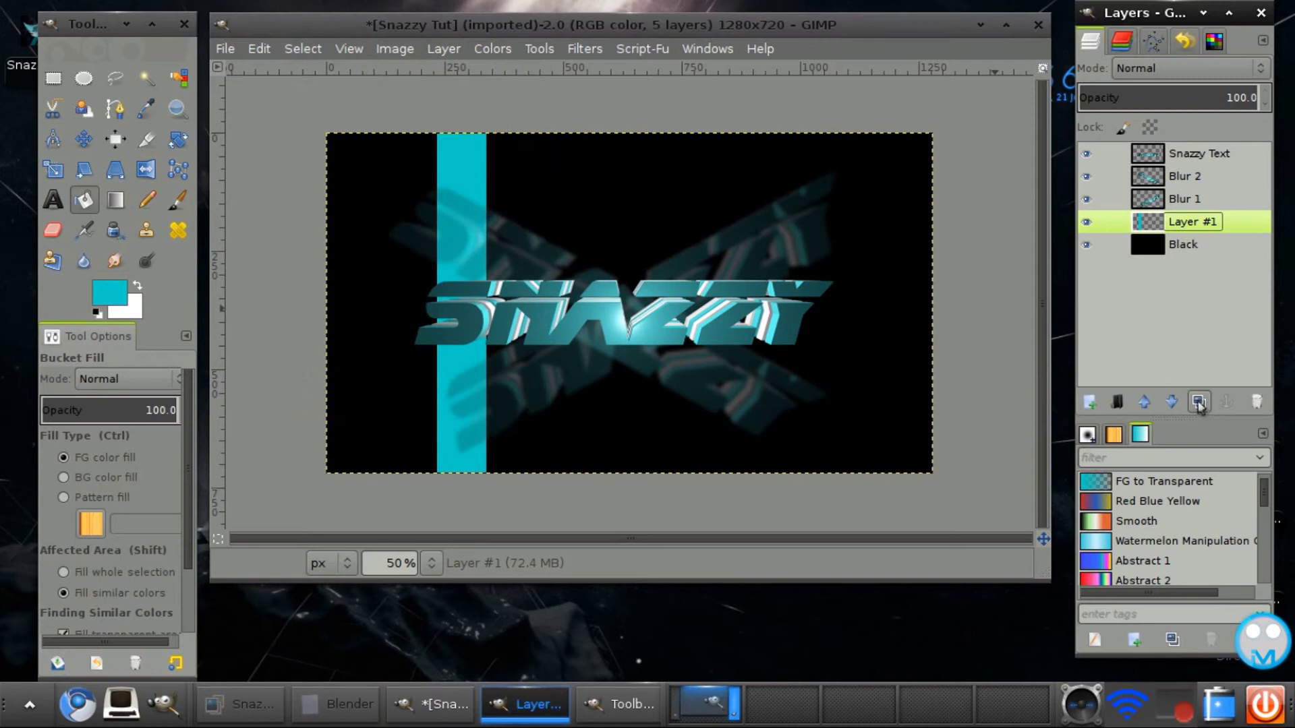
left_click(84, 139)
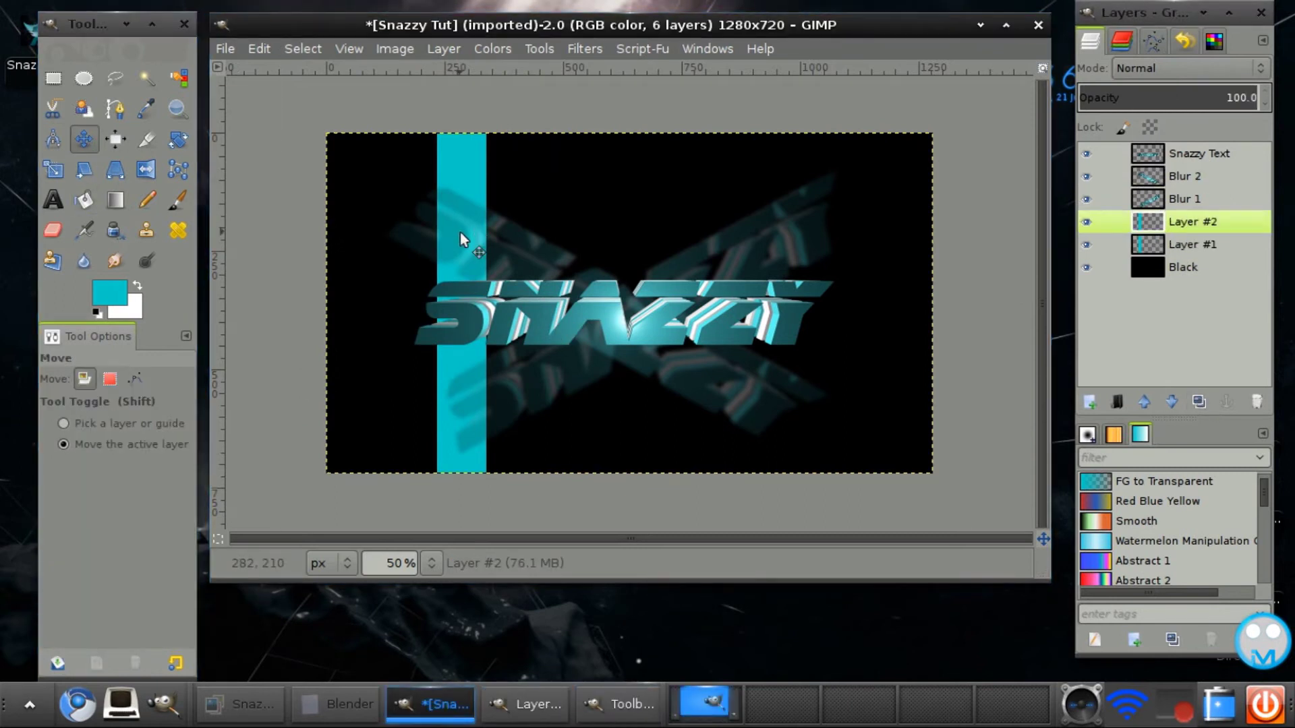
key("shift+Right")
key("shift+Right")
key("shift+Right")
key("shift+Right")
key("shift+Right")
key("shift+Right")
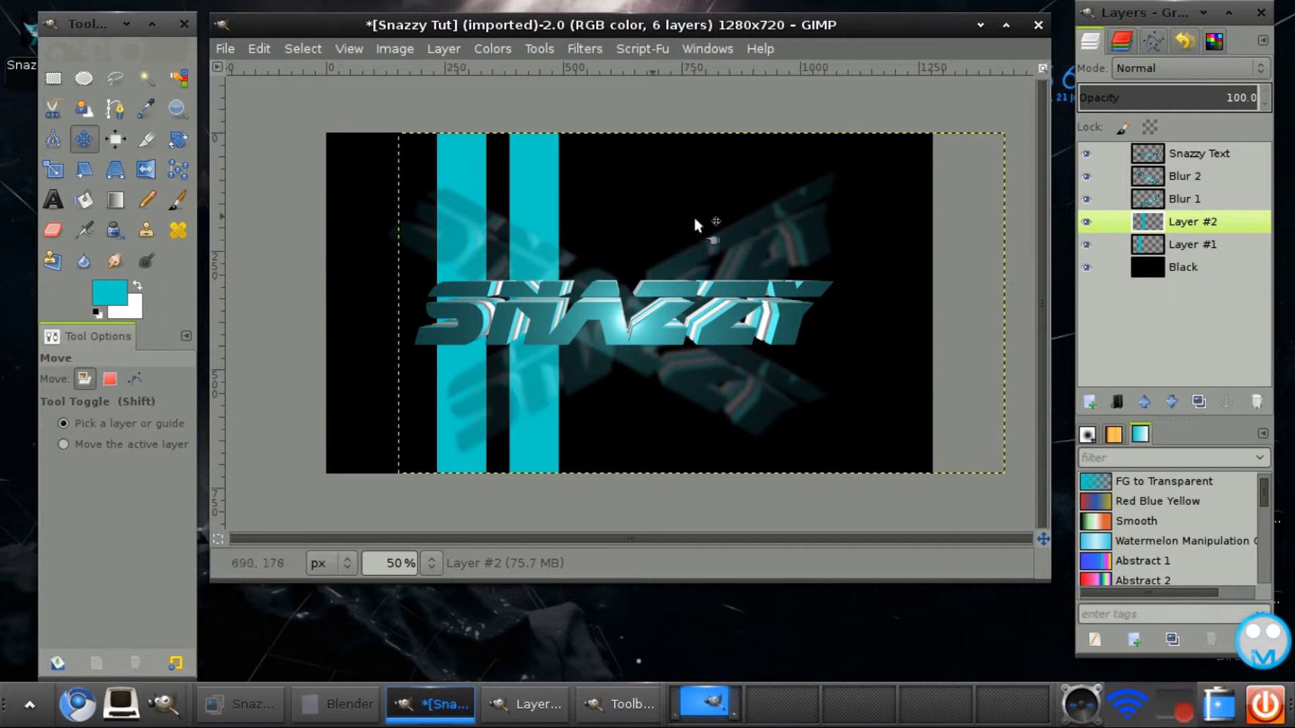
Duplicate the second stripe layer and shift the copy right to form a third stripe near the image's centre
left_click(1199, 401)
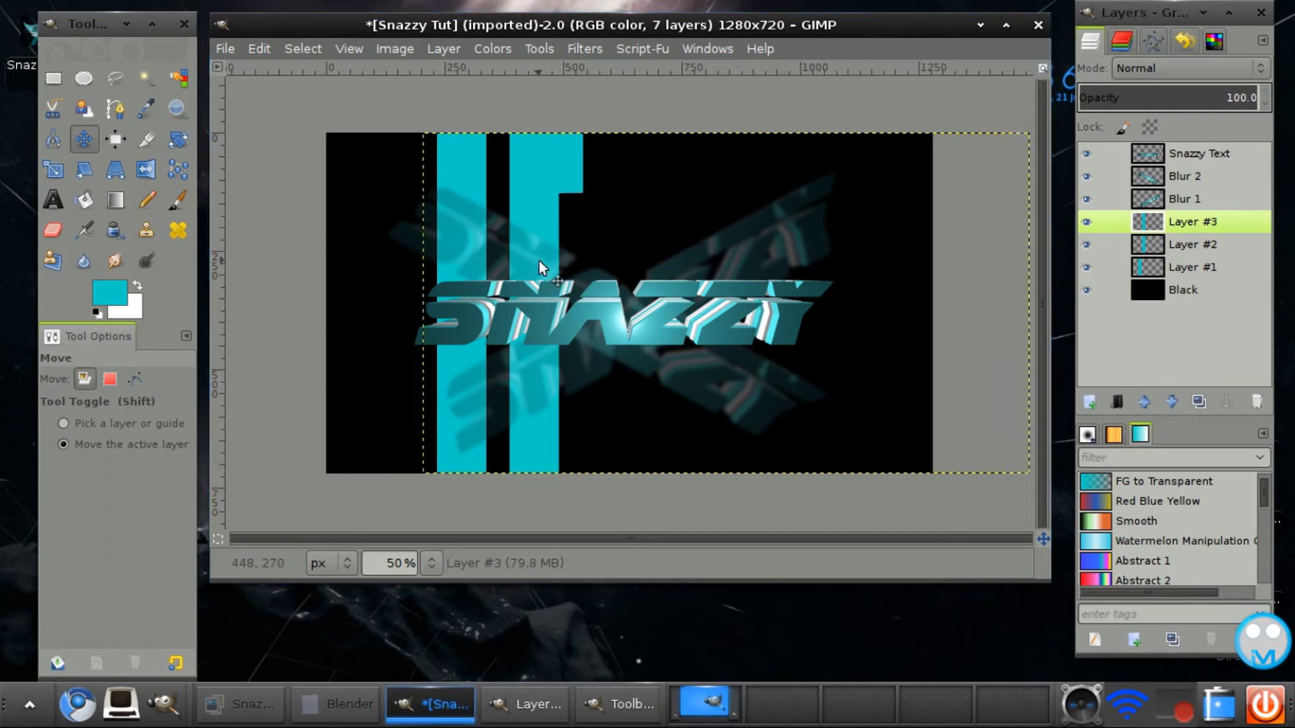
key("shift+Right")
key("shift+Right")
key("shift+Right")
key("shift+Right")
key("shift+Right")
key("shift+Right")
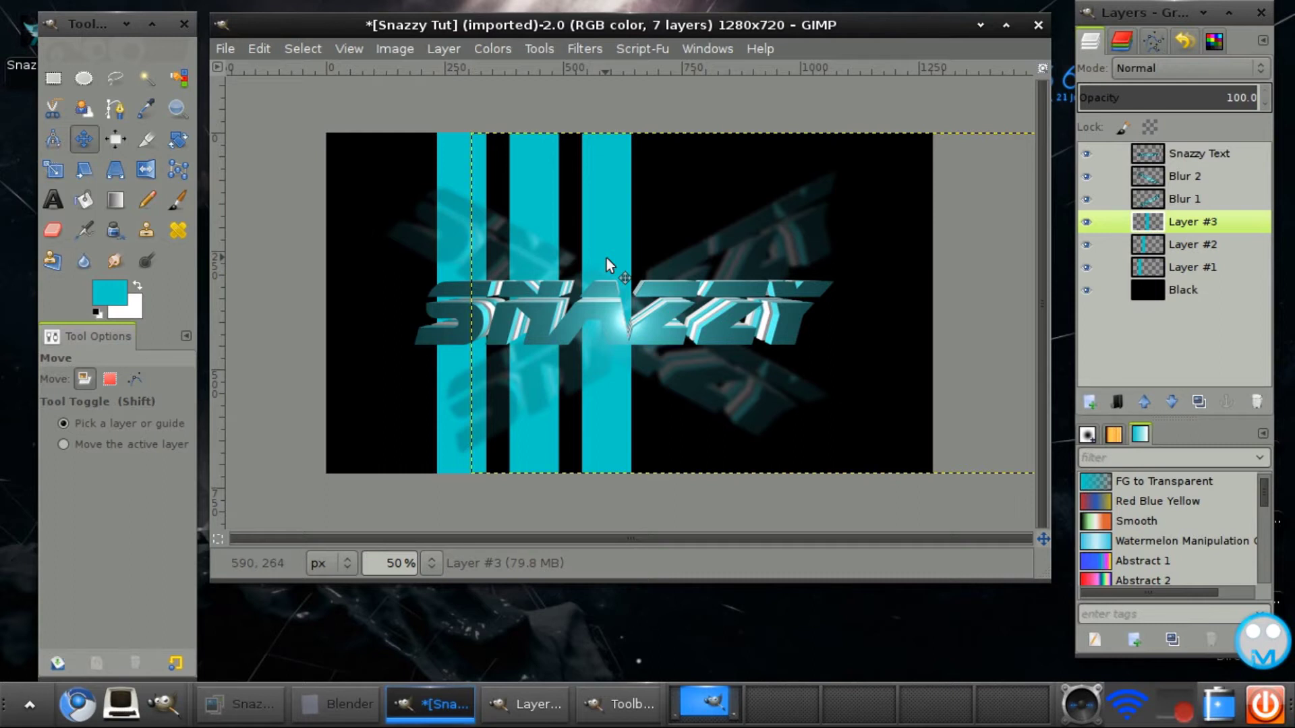
Nudge the third stripe slightly left to narrow its gap to the middle stripe
key("Left")
key("Left")
key("Left")
key("Left")
key("Left")
key("Left")
key("Left")
key("Left")
key("Left")
key("Left")
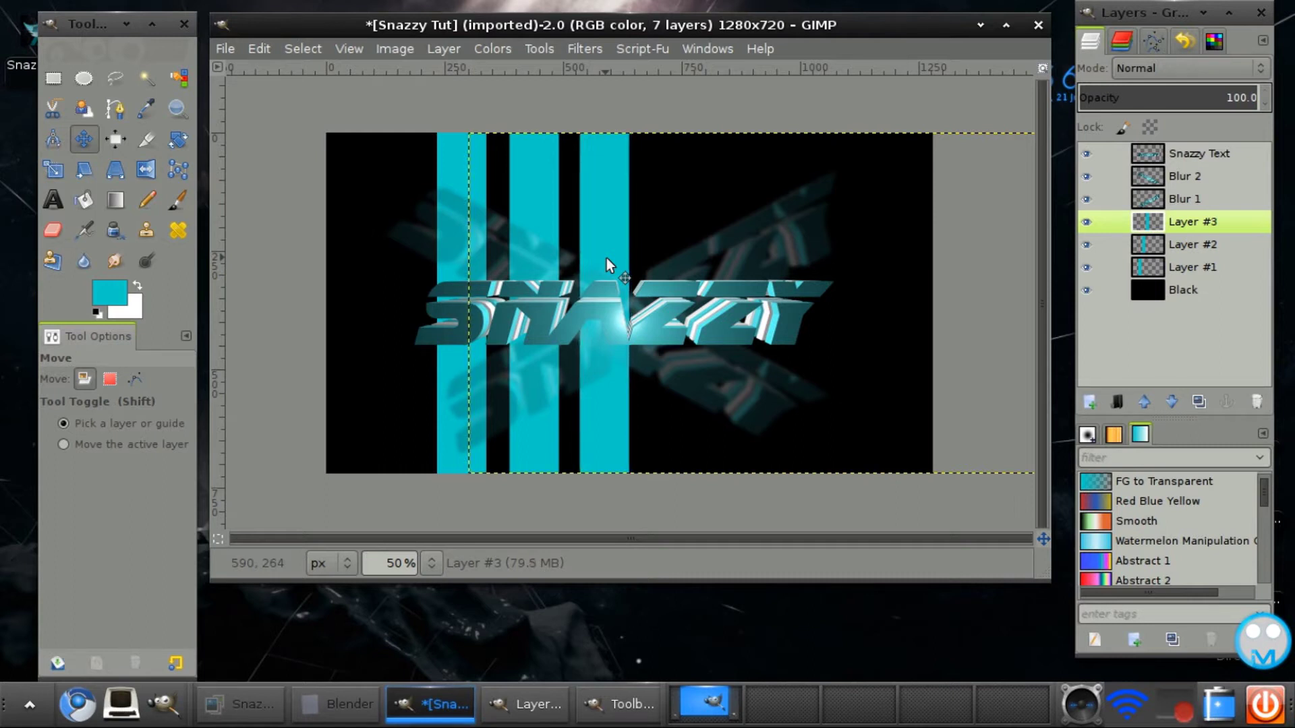
key("Left")
key("Left")
key("Left")
key("Left")
key("Left")
key("Left")
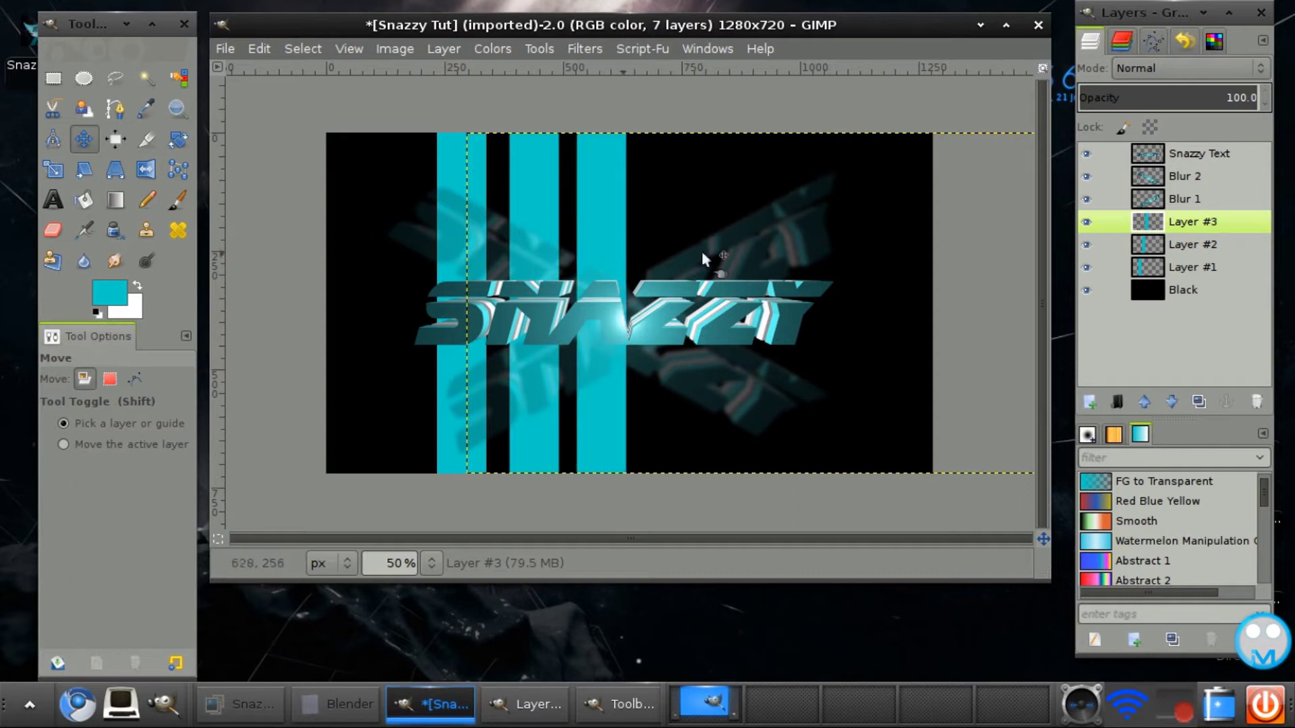
Nudge the first stripe on Layer #1 slightly right to even out the gaps between the three stripes
left_click(1210, 268)
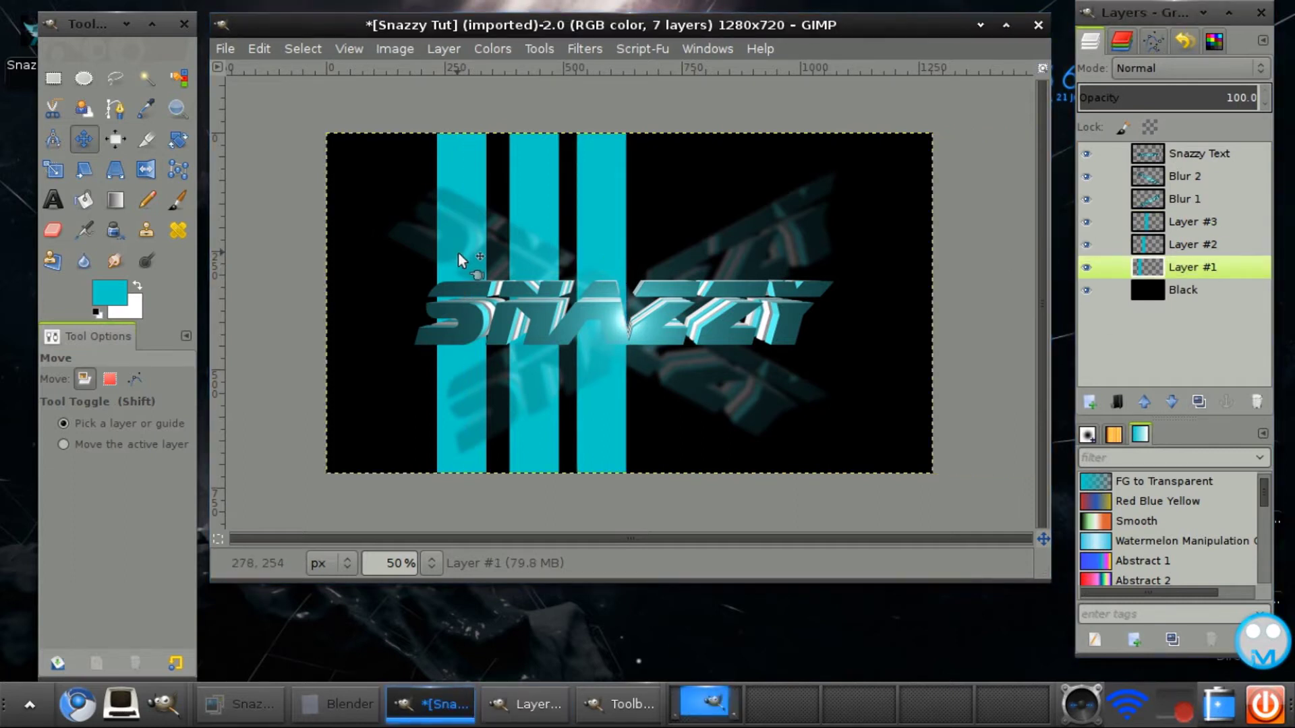
key("Right")
key("Right")
key("Right")
key("Right")
key("Right")
key("Right")
key("Right")
key("Right")
key("Right")
key("Right")
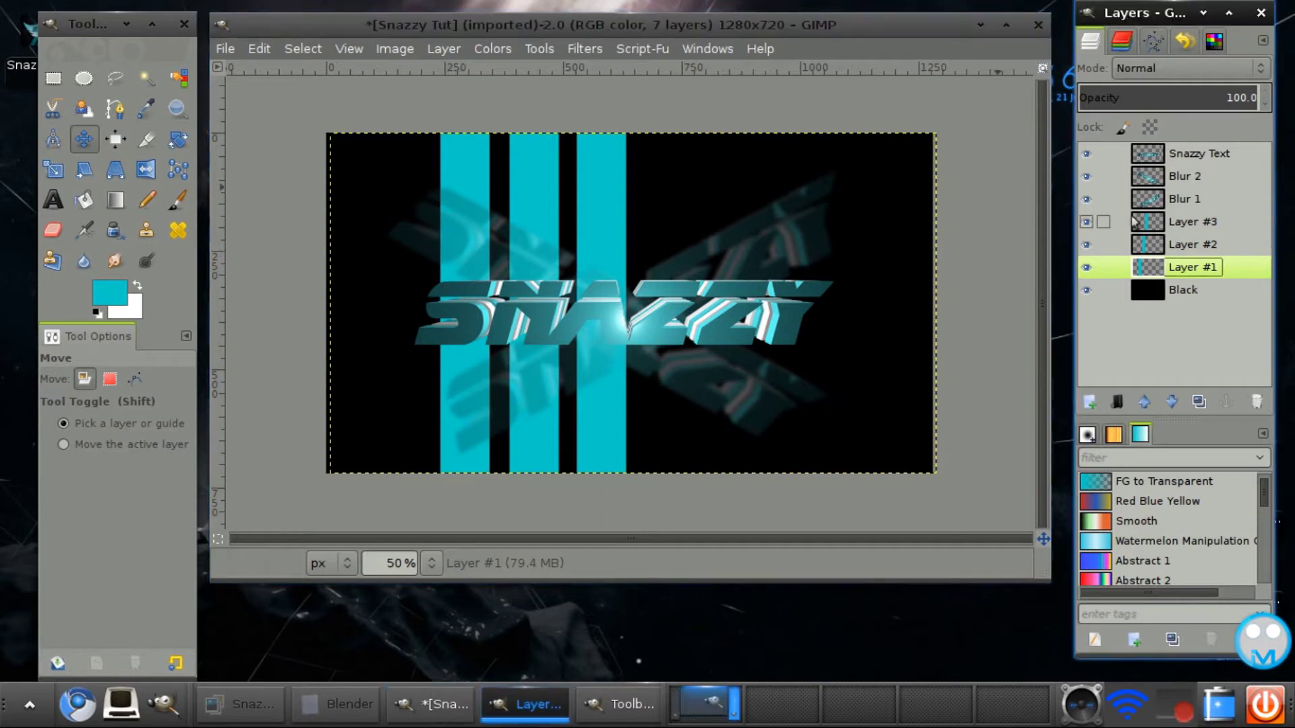
Merge Layer #3 and Layer #2 down into Layer #1 so the three stripes share one layer
right_click(1196, 224)
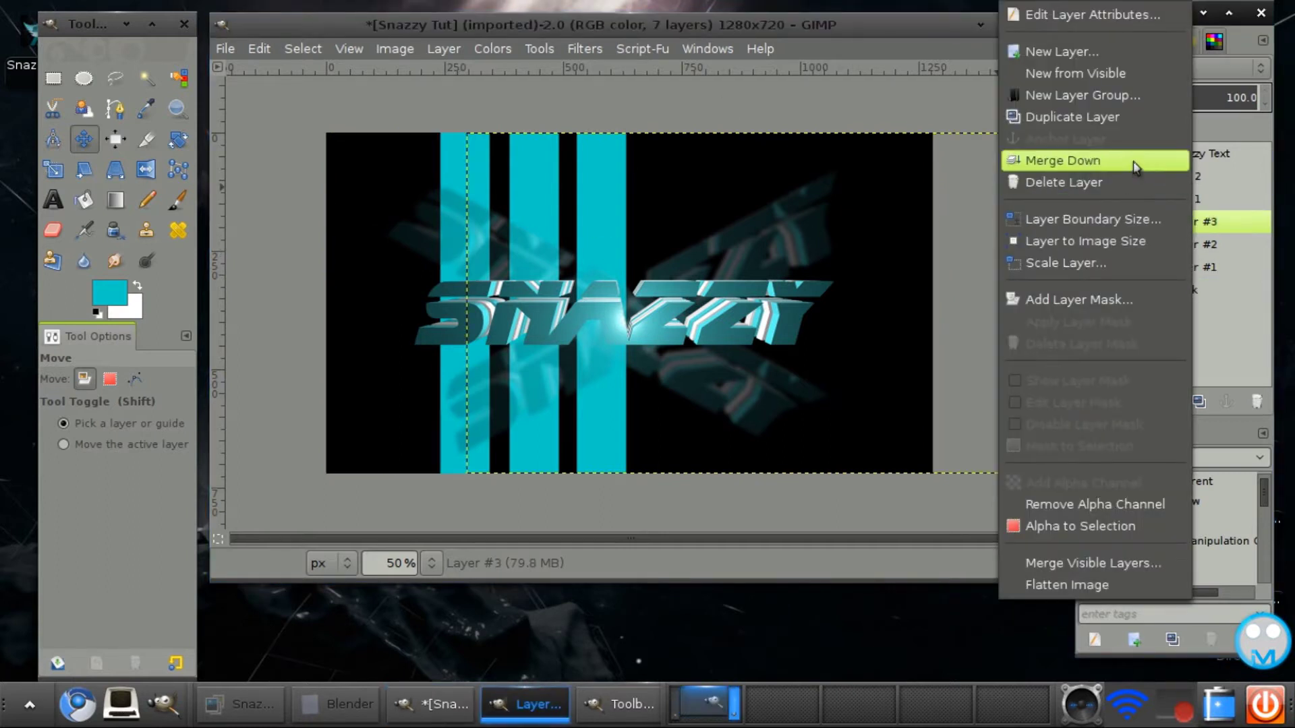
left_click(1054, 162)
right_click(1195, 229)
left_click(1055, 158)
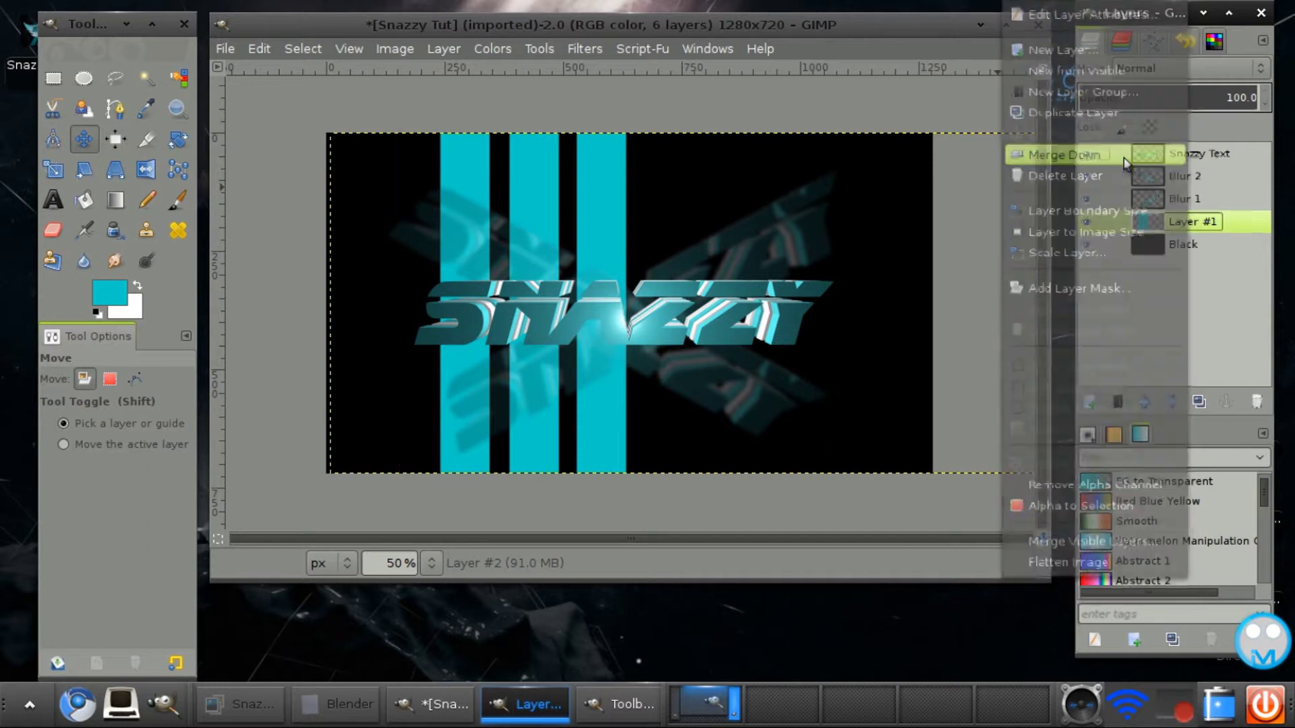
Rename the merged stripe layer as Blue Rectangles
double_click(1197, 222)
type("B")
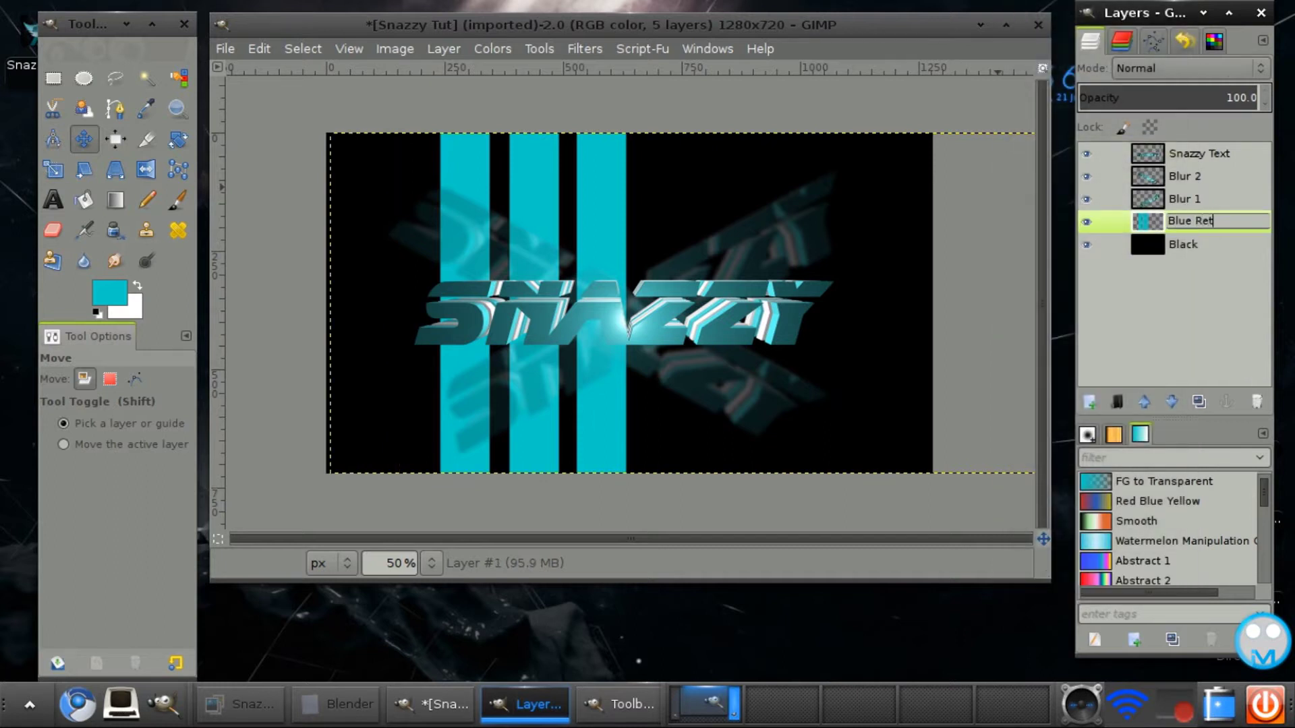
type("lue Rectangles")
key("Return")
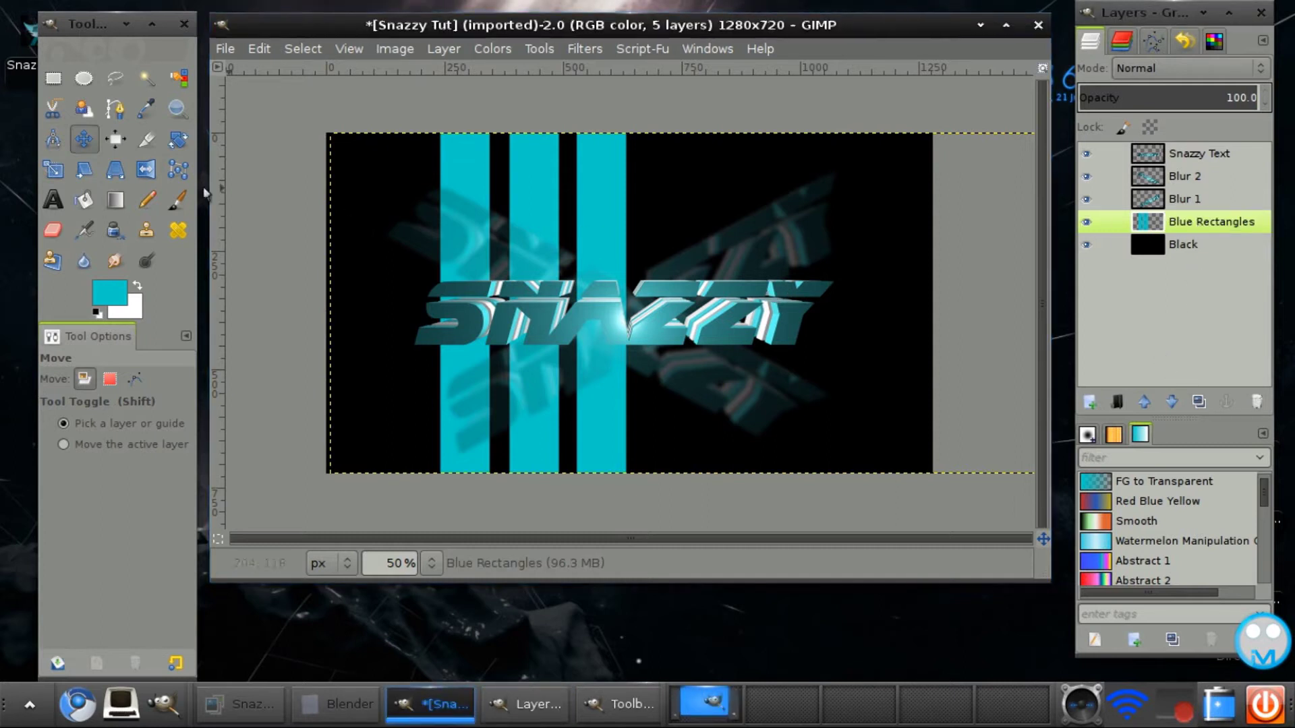
Shear the Blue Rectangles layer horizontally with an X magnitude of -468 so the stripes slant up to the right
left_click(83, 170)
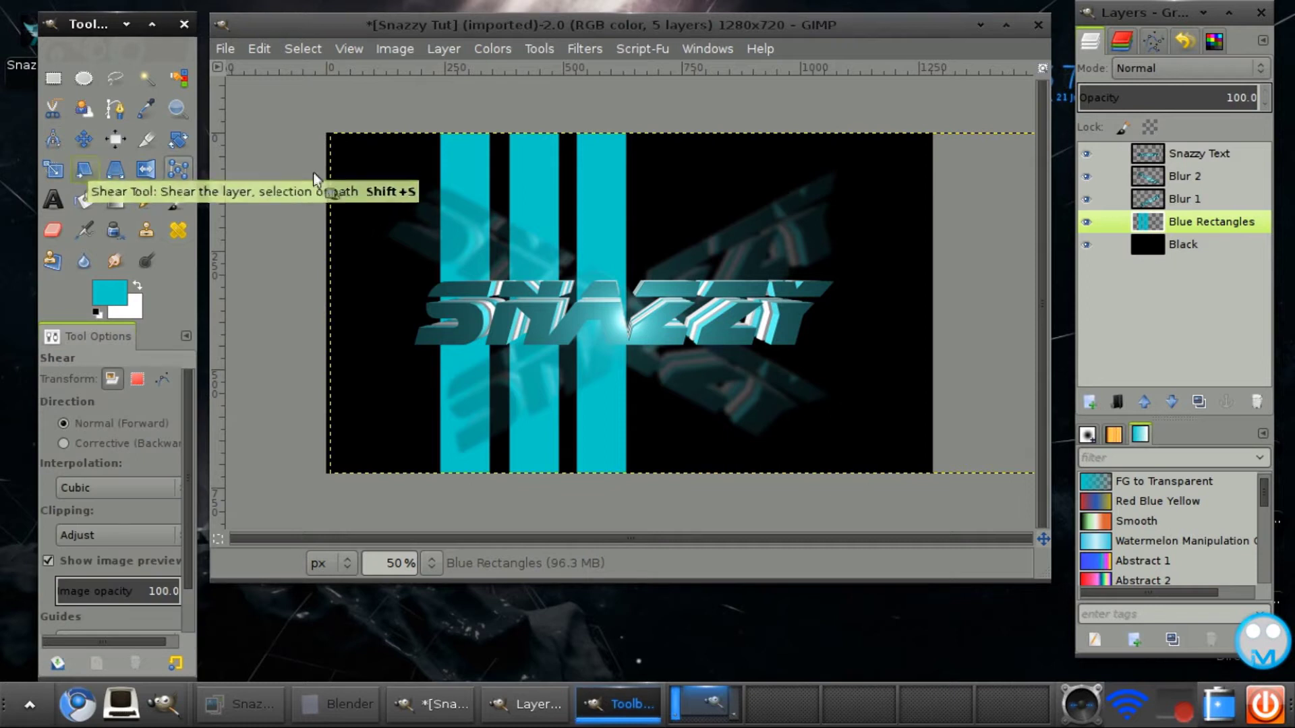
left_click(262, 696)
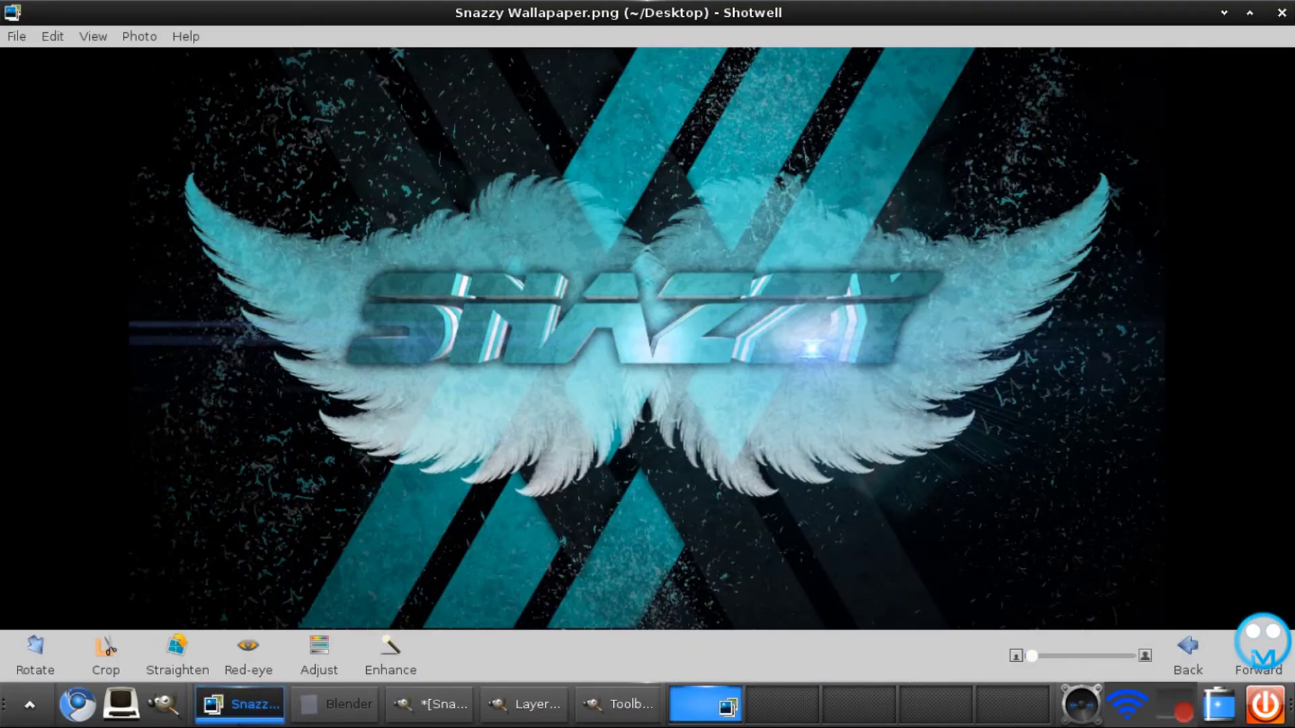
left_click(438, 704)
left_click_drag(533, 232, 436, 555)
left_click(491, 654)
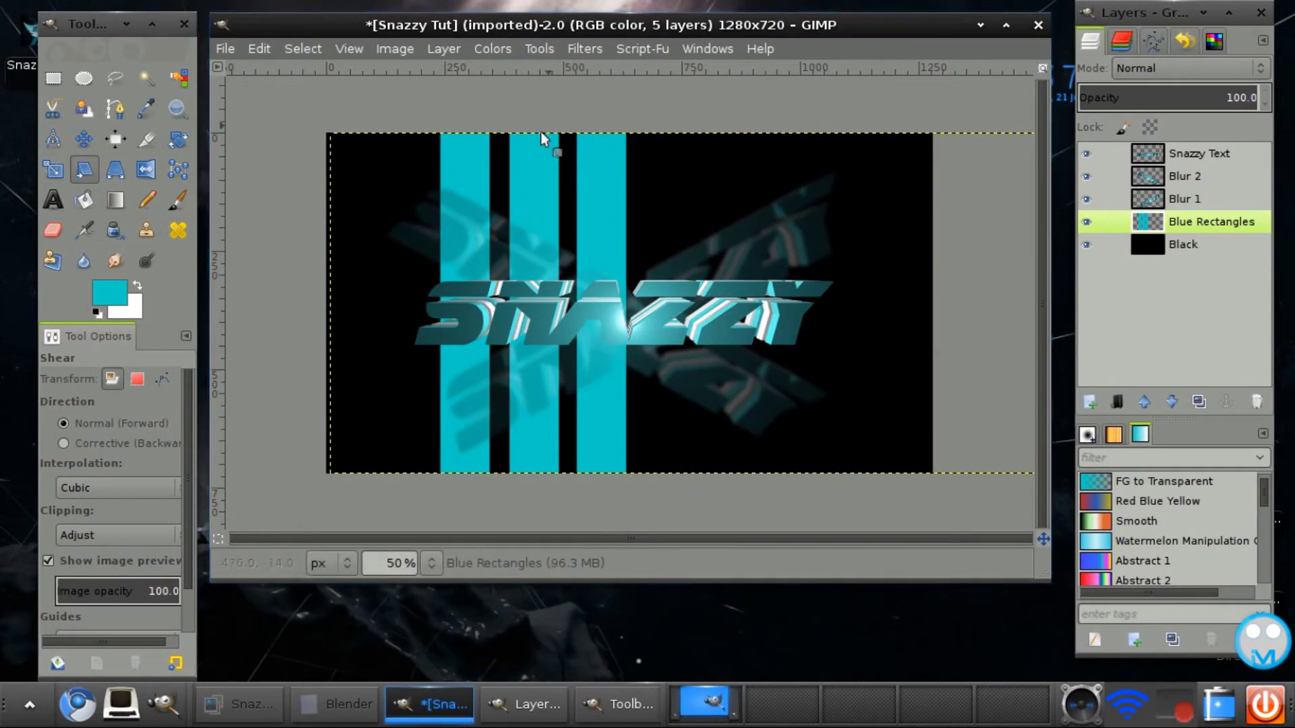
left_click(616, 280)
left_click_drag(670, 179, 893, 254)
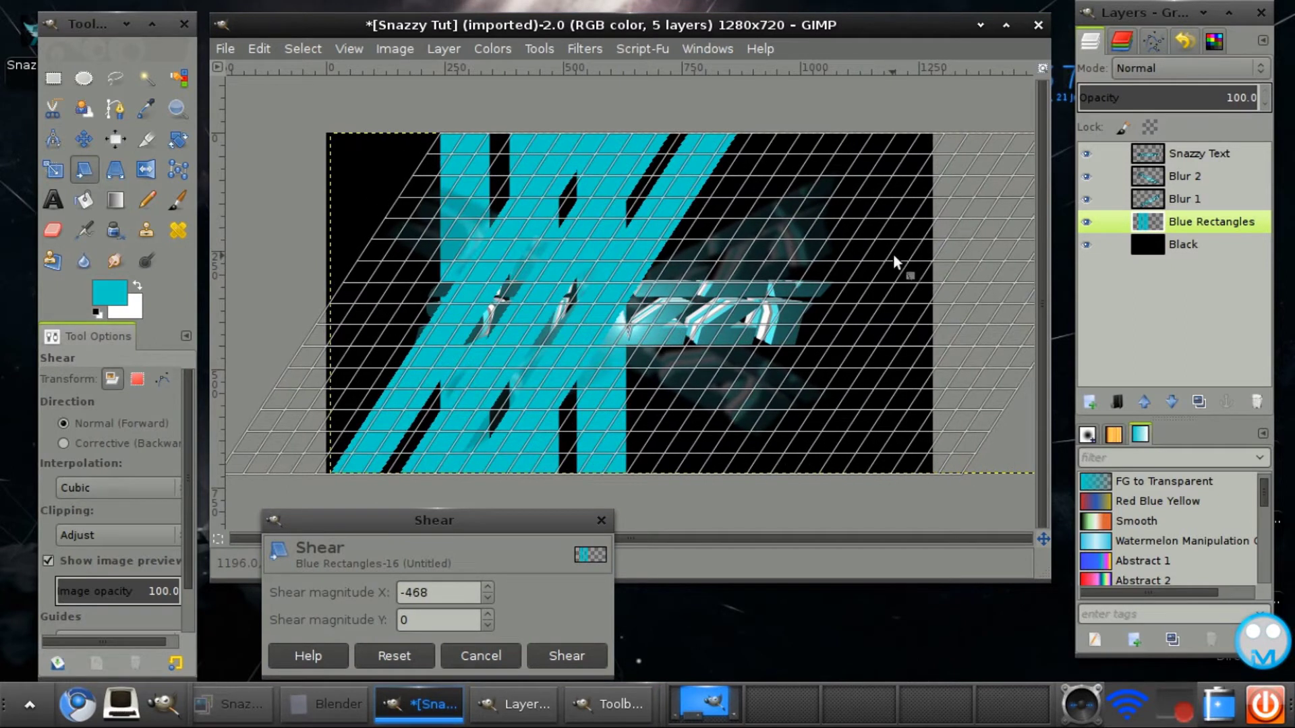
left_click(566, 654)
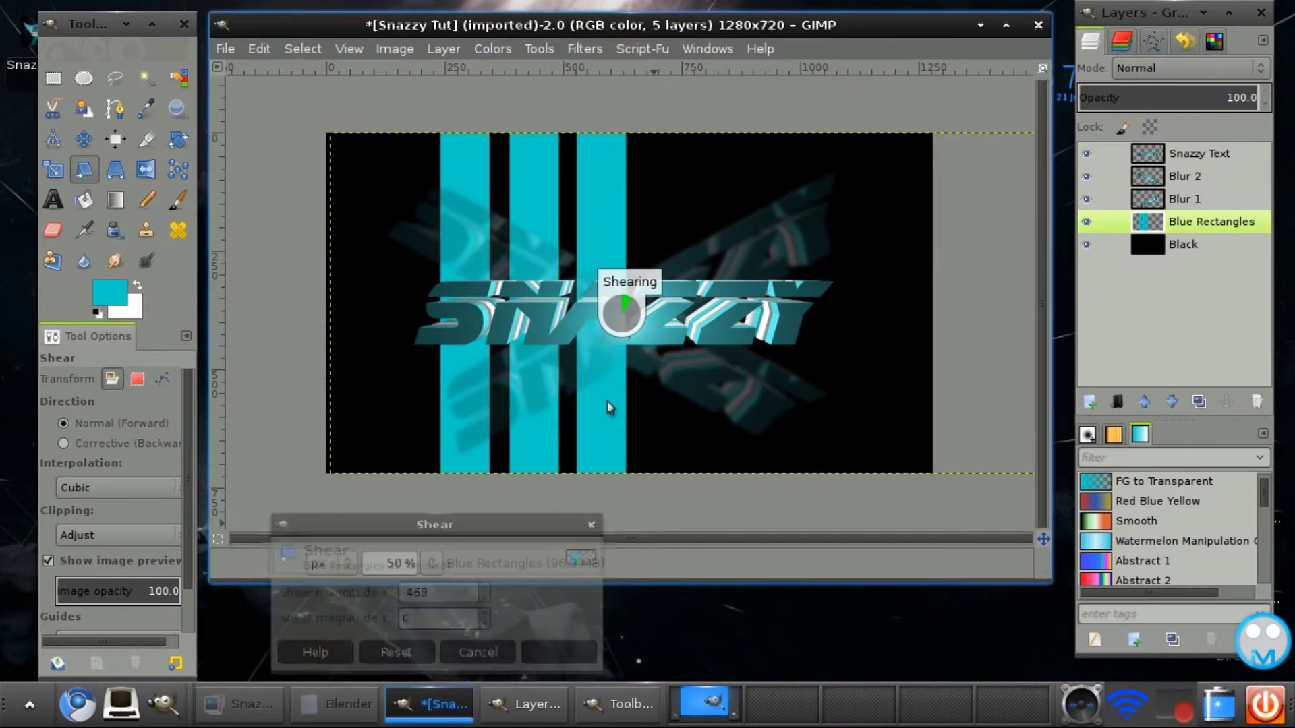
Move the slanted Blue Rectangles stripes right so they run diagonally behind the middle of the Snazzy text
left_click(84, 139)
key("Right")
key("Right")
key("Right")
key("Right")
key("Right")
key("Right")
key("Right")
key("Right")
key("Right")
key("Right")
key("Right")
key("Right")
key("Right")
key("Right")
key("Right")
key("Right")
key("Right")
key("Right")
key("Right")
key("Right")
key("shift+Right")
key("shift+Right")
key("shift+Right")
key("shift+Right")
key("shift+Right")
key("shift+Right")
key("shift+Right")
key("shift+Right")
key("shift+Right")
key("shift+Right")
key("shift+Right")
key("shift+Right")
key("shift+Right")
key("shift+Right")
key("shift+Right")
key("shift+Right")
key("shift+Right")
key("shift+Right")
key("shift+Right")
key("shift+Right")
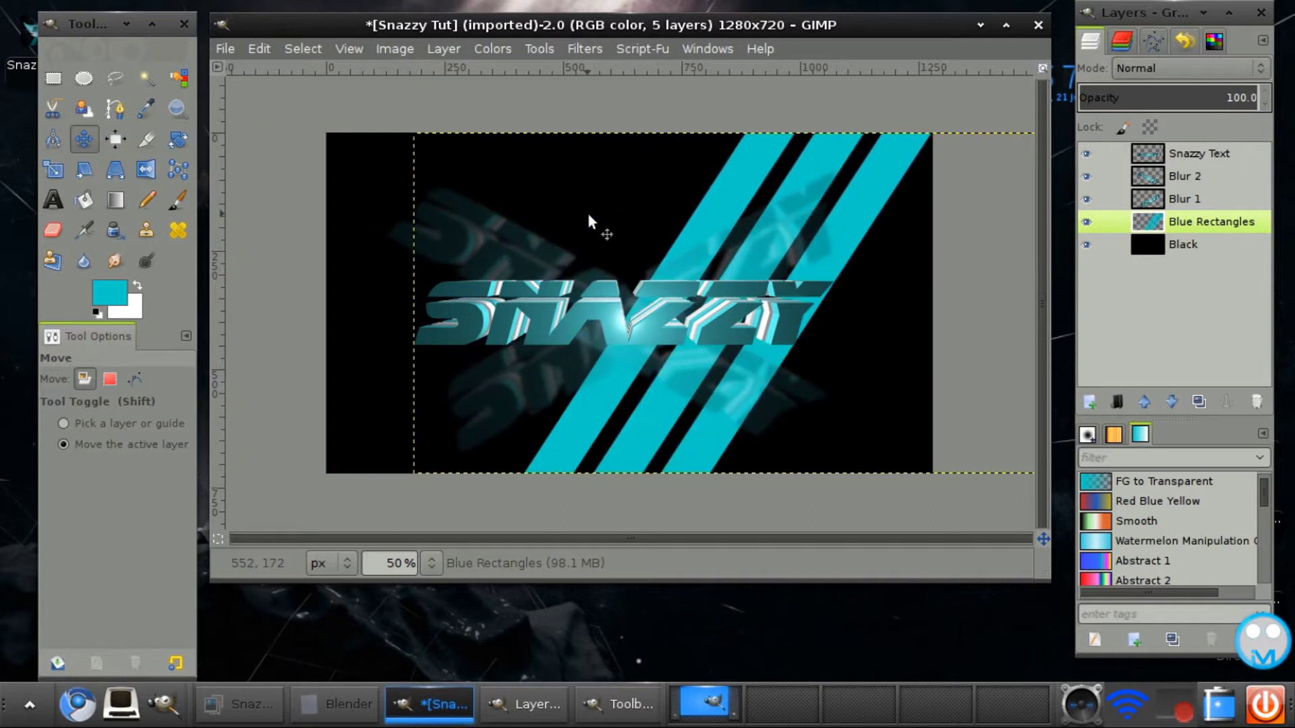
key("shift+Left")
key("shift+Left")
key("shift+Left")
key("shift+Left")
key("shift+Left")
key("shift+Left")
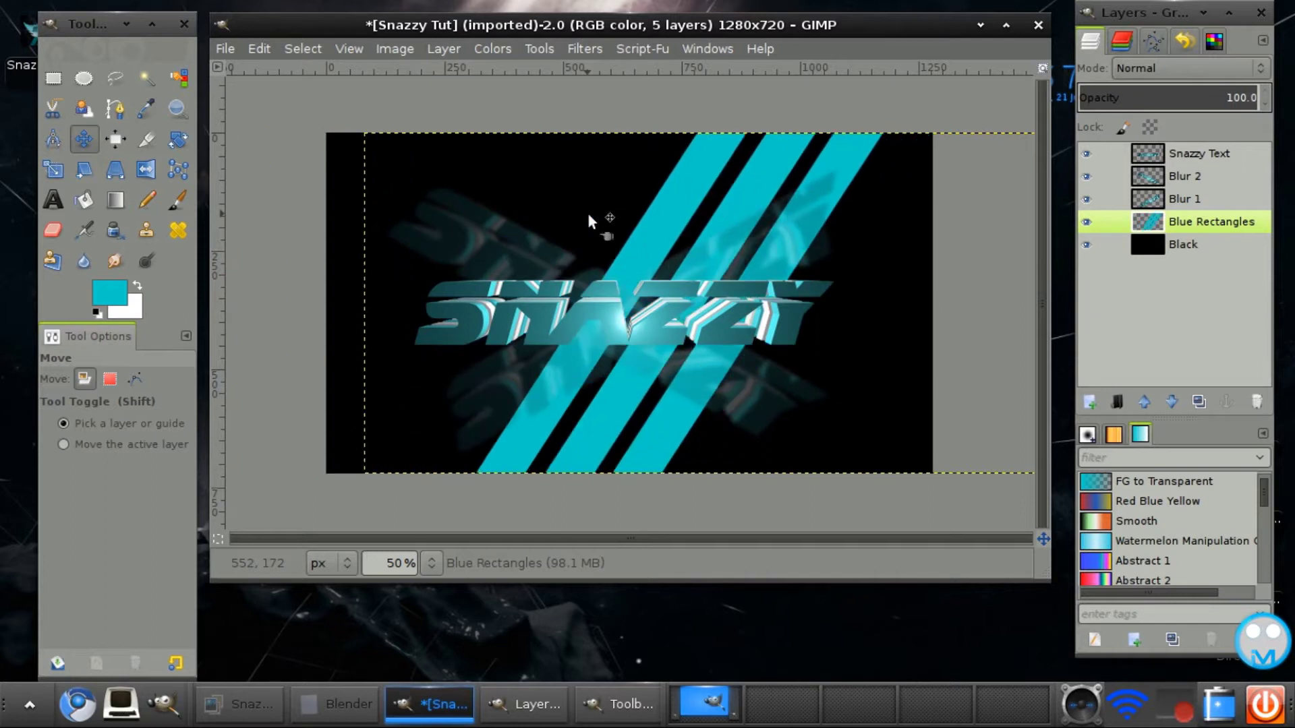
Duplicate the Blue Rectangles layer and rename the copy as Gray Rectangles
left_click(1211, 222)
left_click(1199, 403)
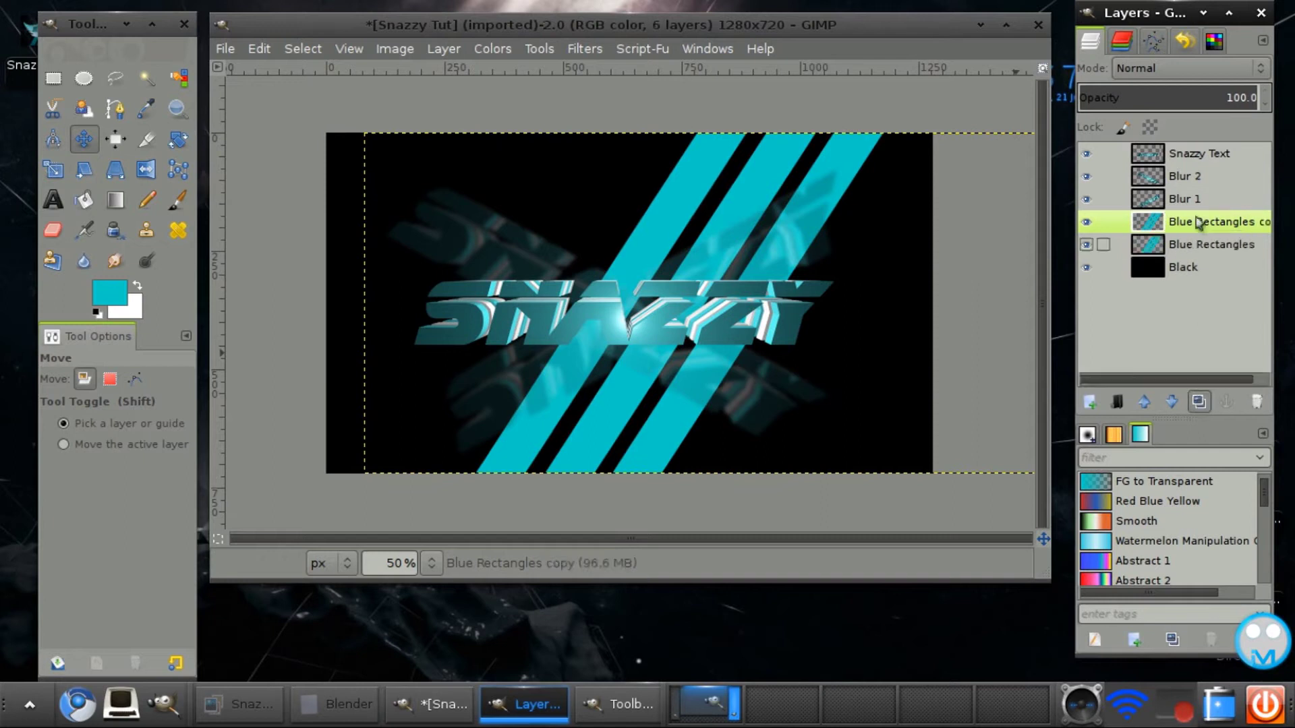
left_click(1184, 221)
type("Gray")
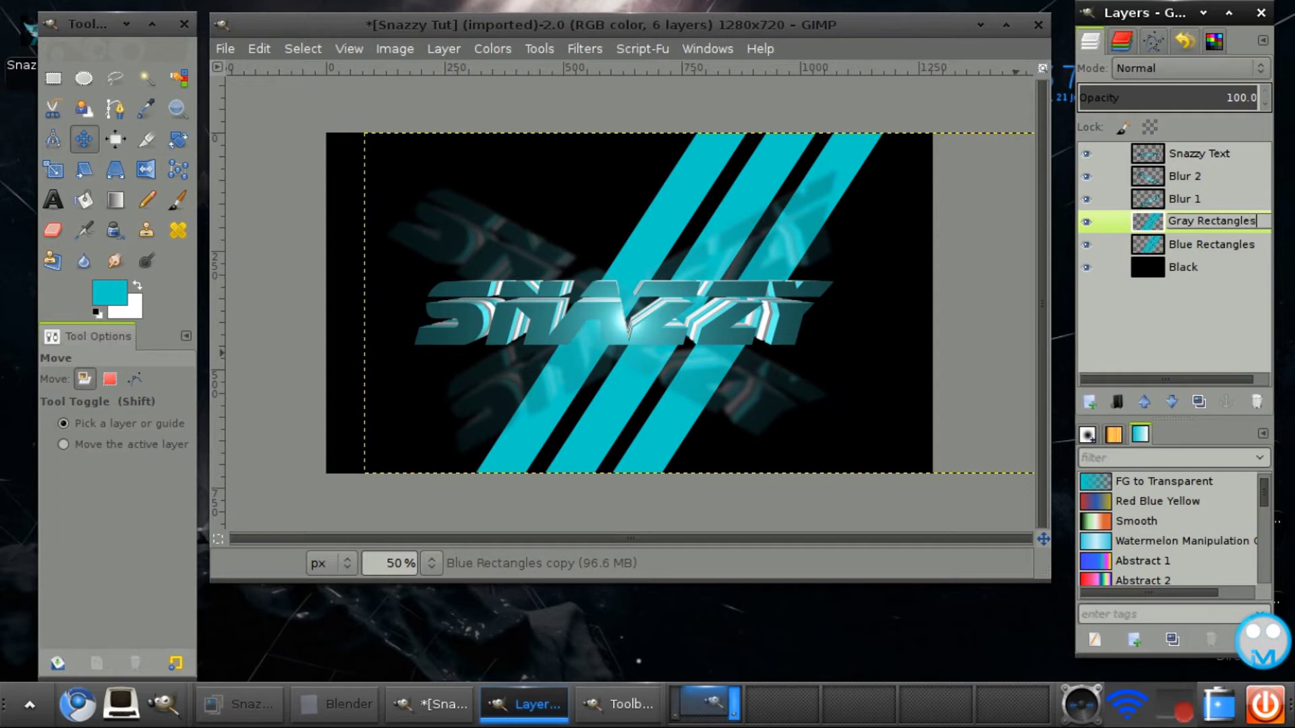
key("Return")
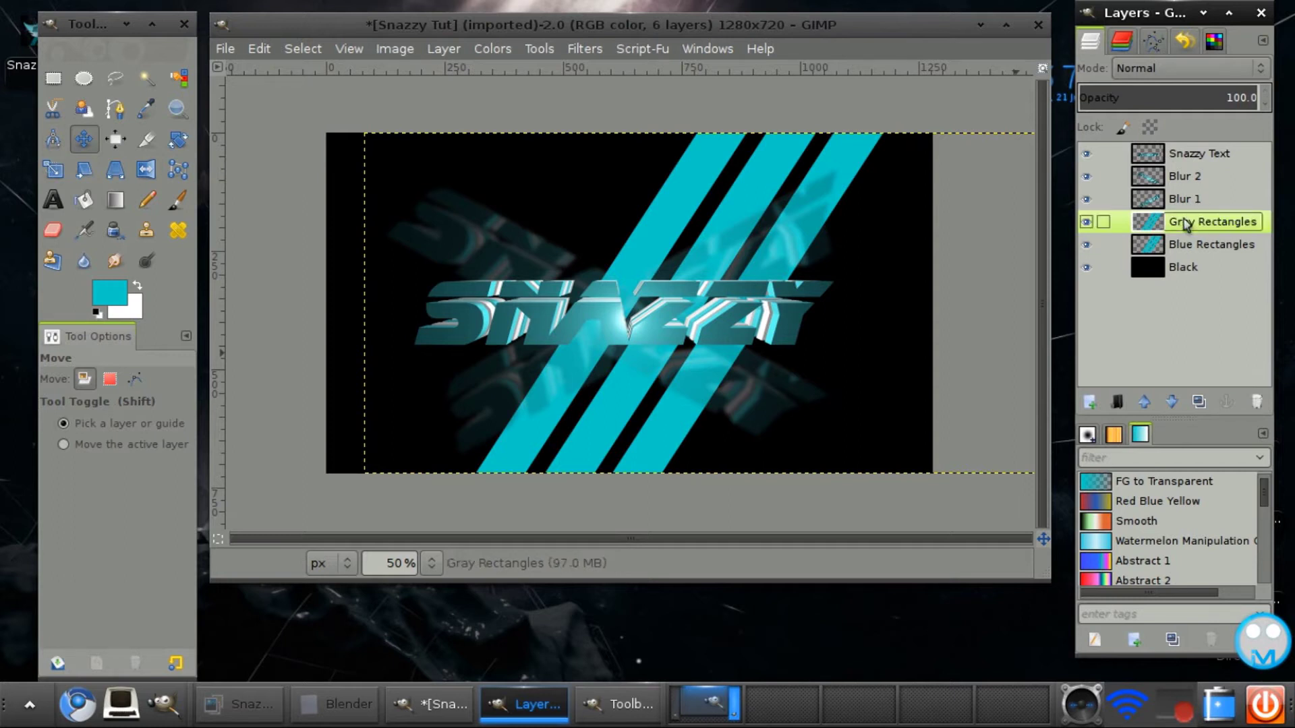
Bucket-fill all three stripes on the Gray Rectangles layer with the dark teal foreground colour 235152
left_click(76, 203)
left_click(139, 290)
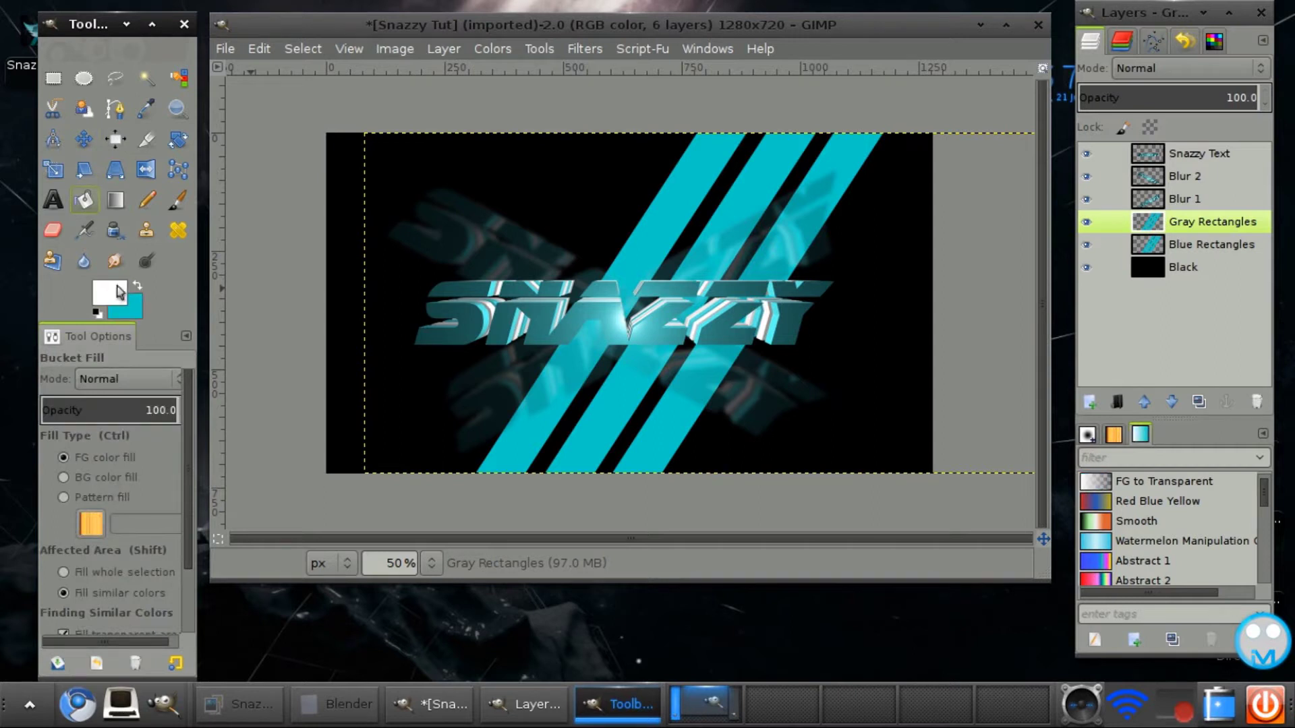
left_click(108, 292)
left_click(368, 344)
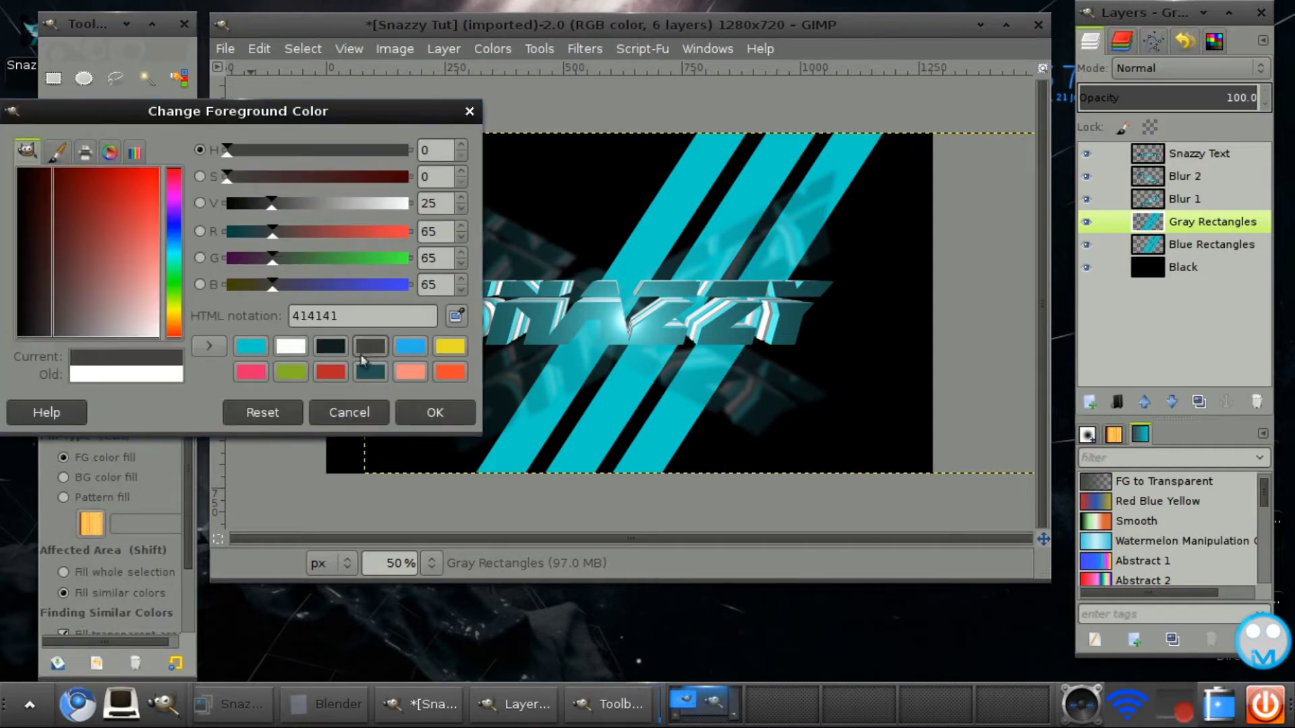
left_click(367, 373)
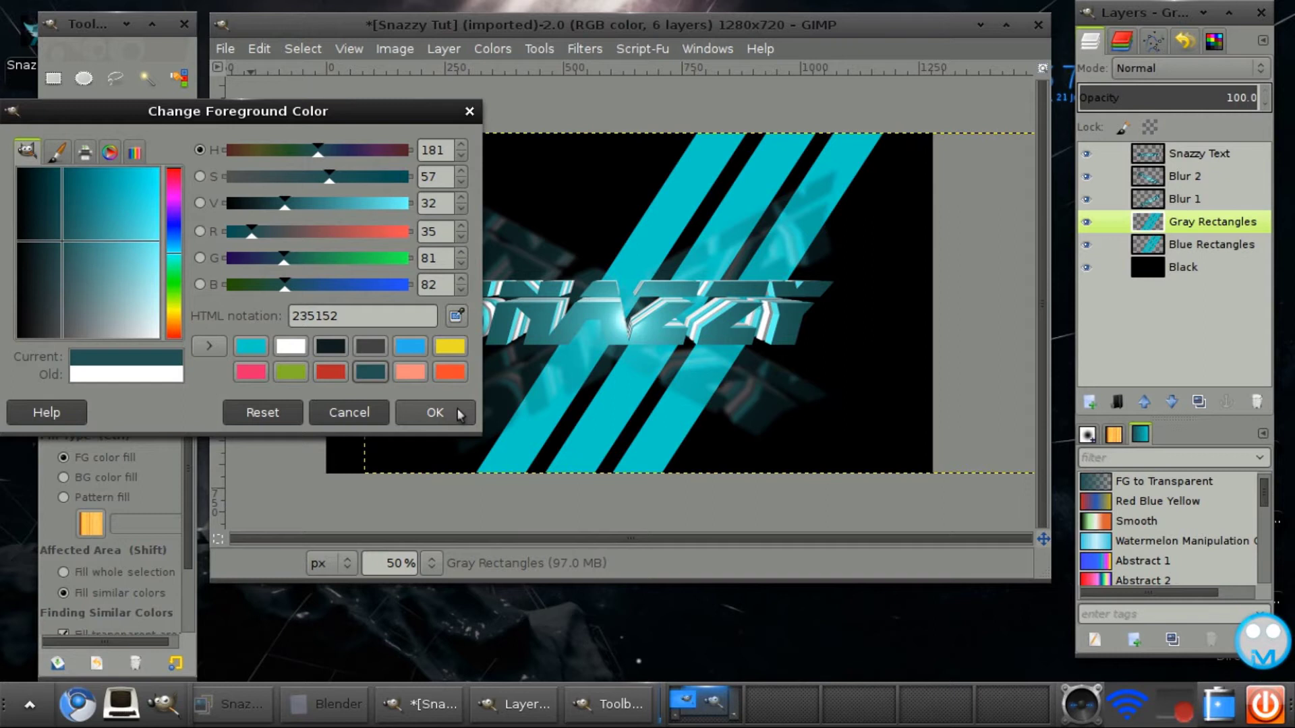
left_click(435, 413)
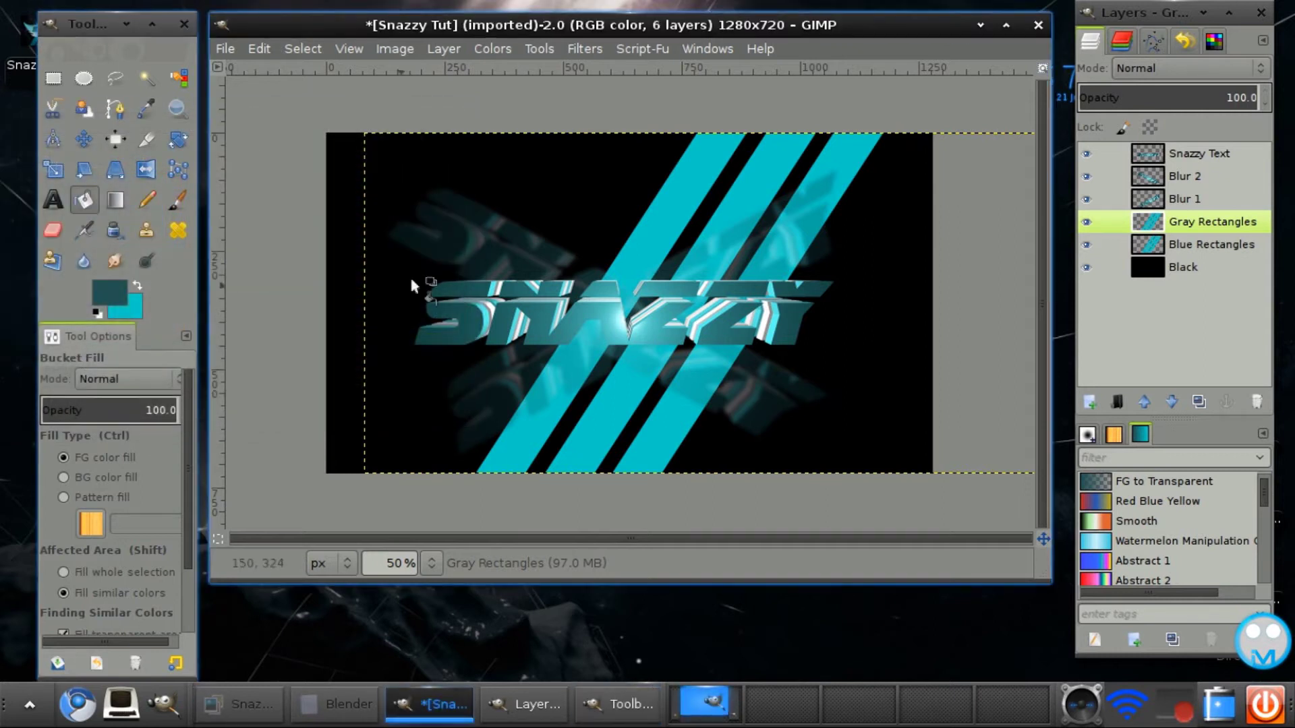
left_click(658, 209)
left_click(721, 227)
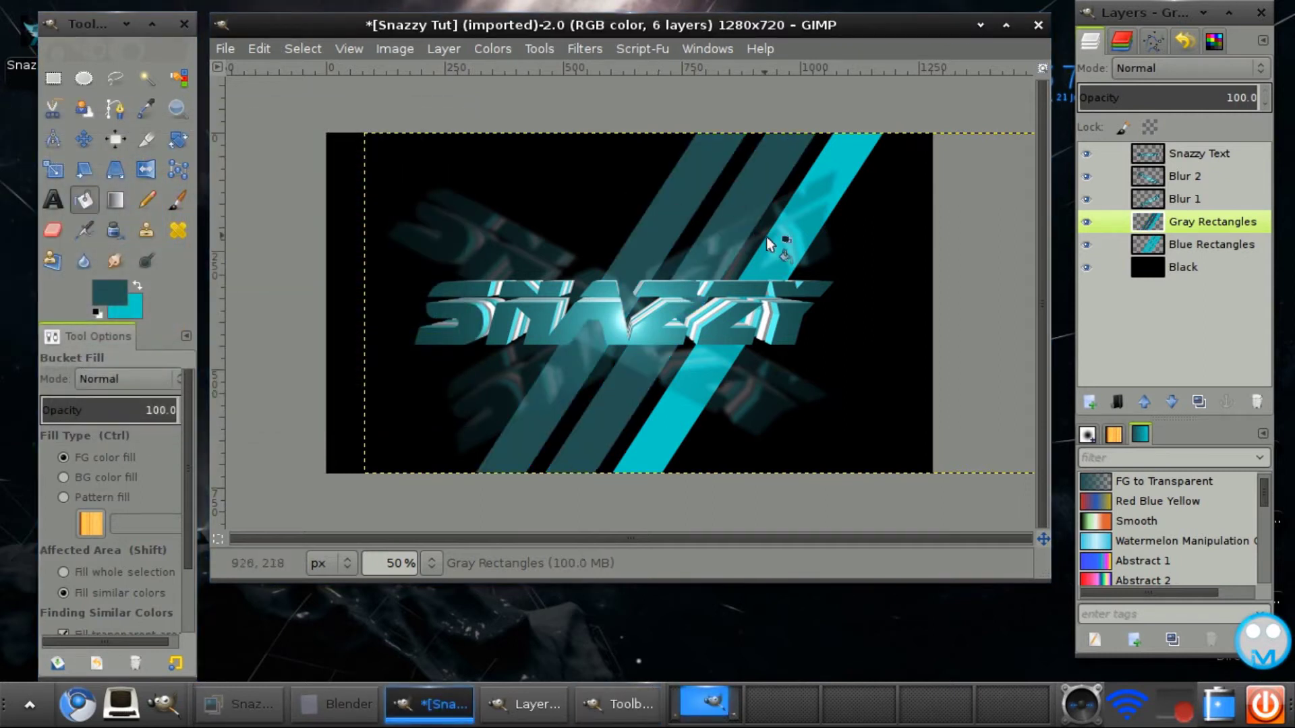
left_click(766, 237)
Flip the Gray Rectangles layer horizontally so its stripes slant the opposite way
left_click(305, 49)
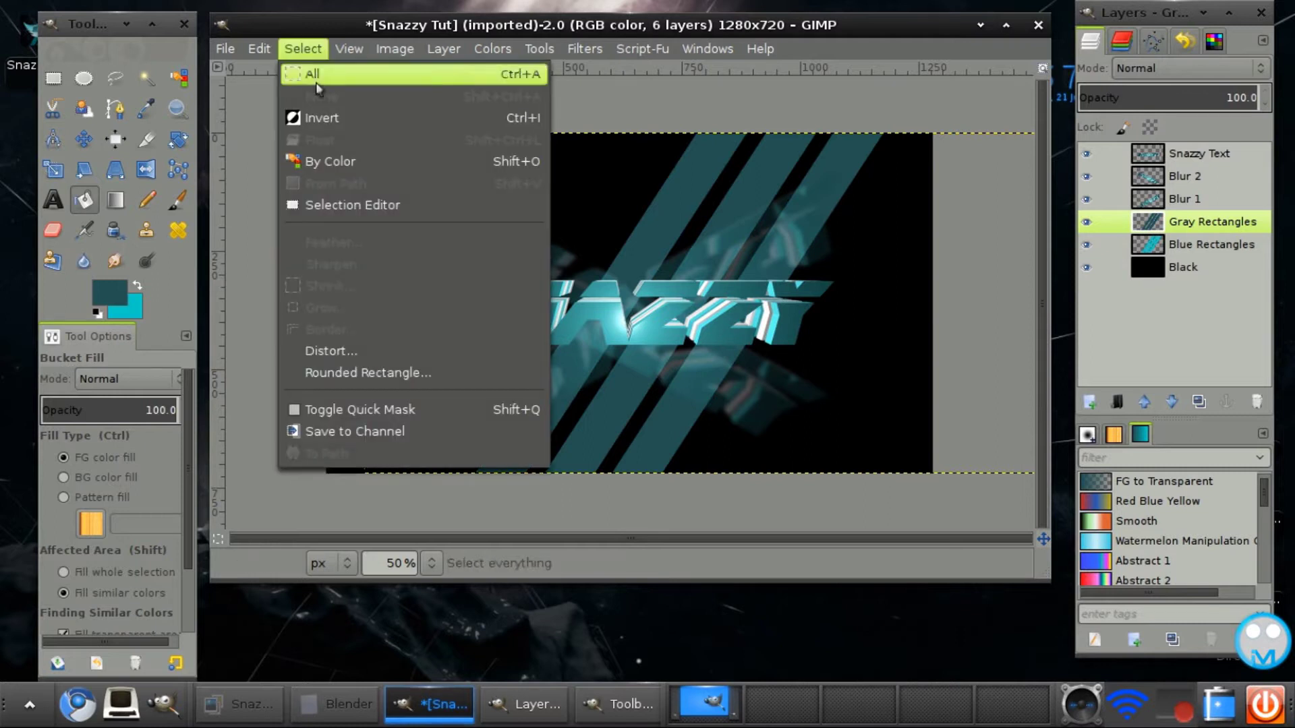
left_click(1207, 237)
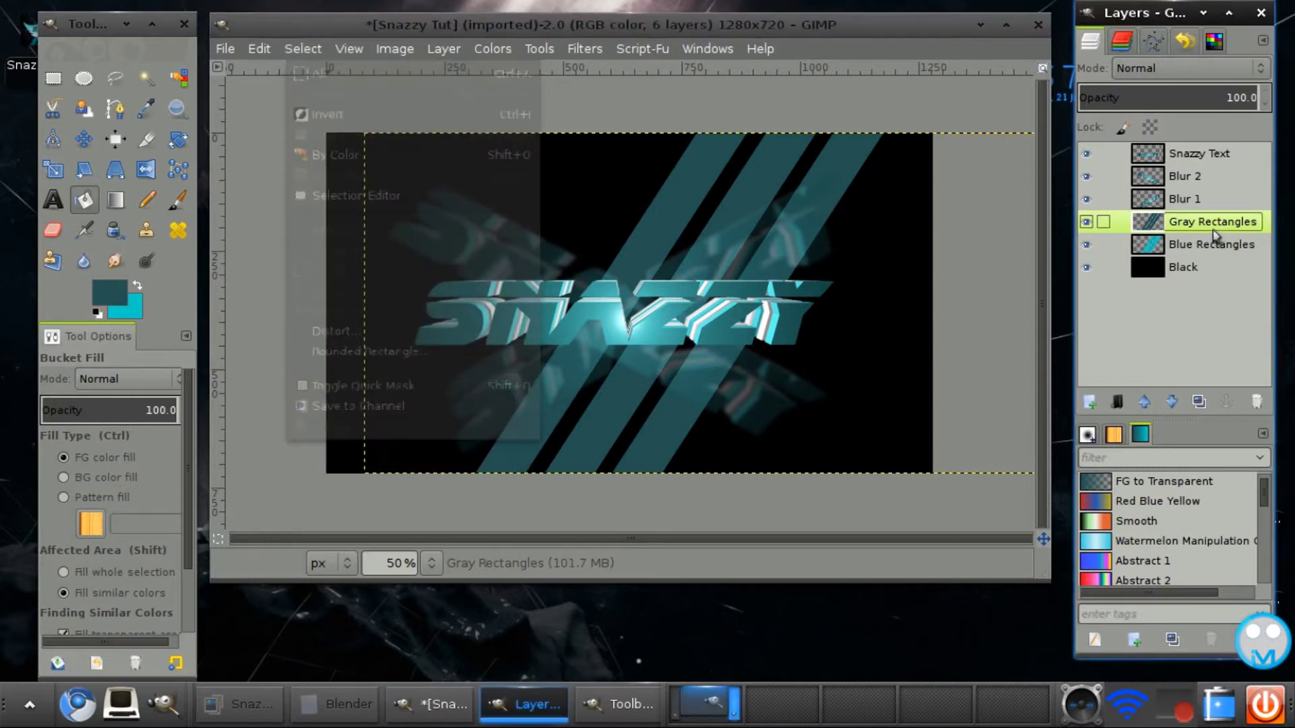
left_click(150, 170)
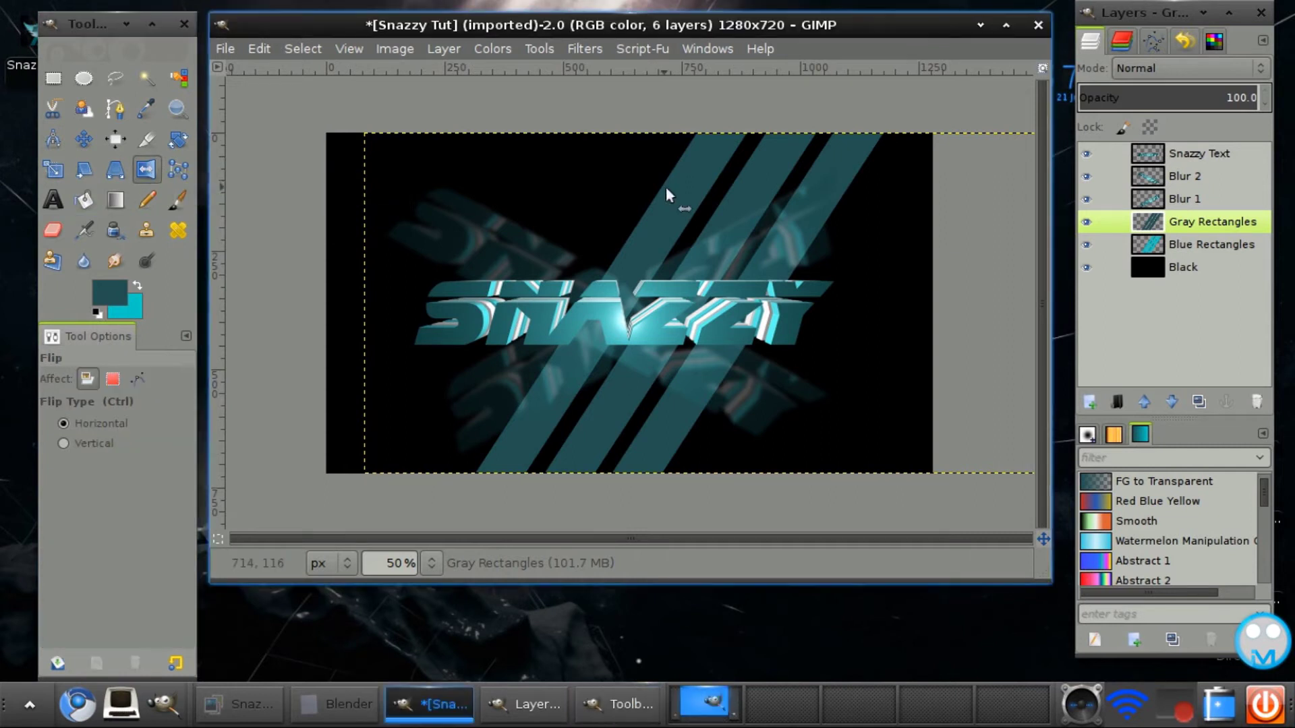
left_click(694, 223)
left_click(84, 139)
left_click(84, 140)
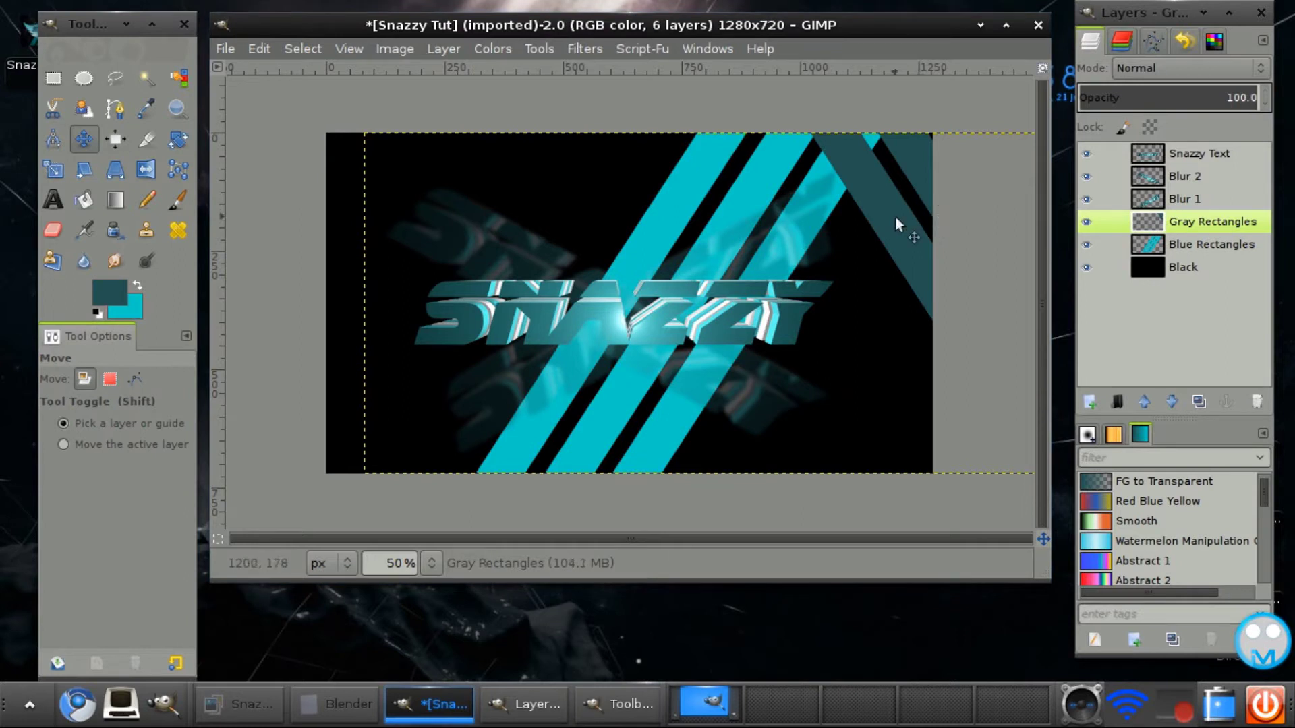
left_click(232, 711)
left_click(233, 711)
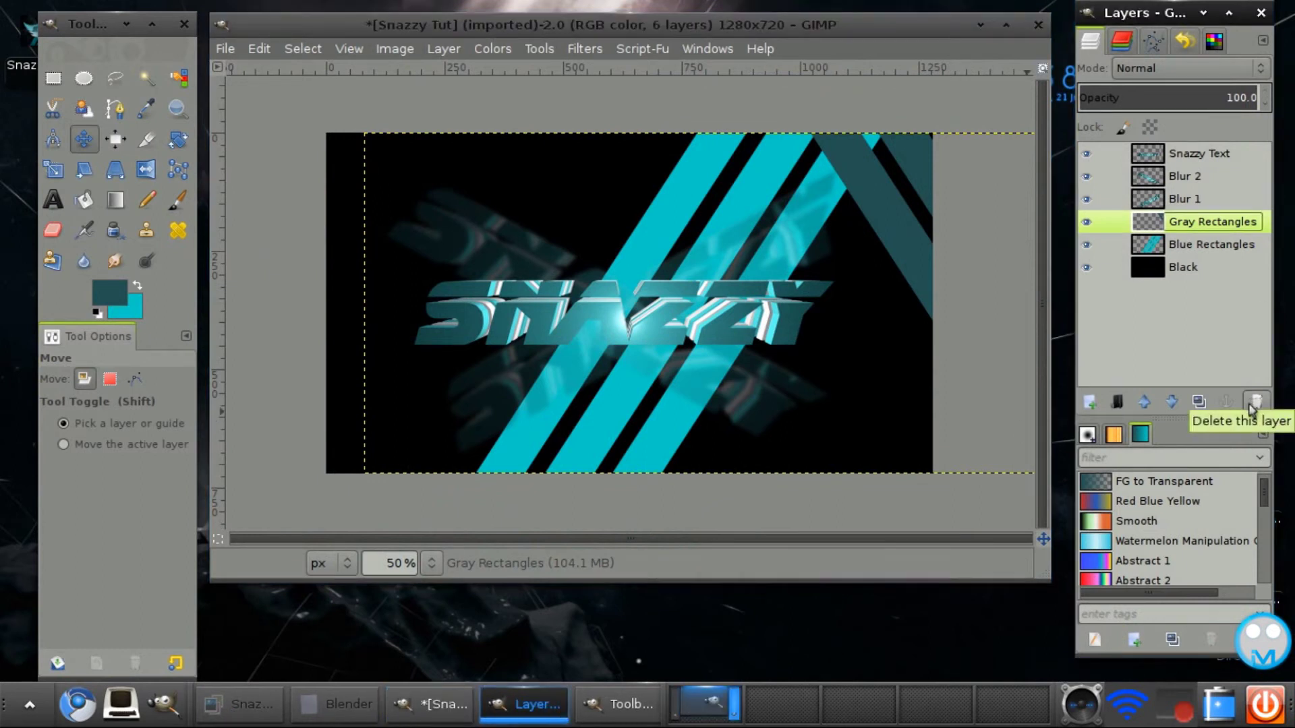
key("ctrl+z")
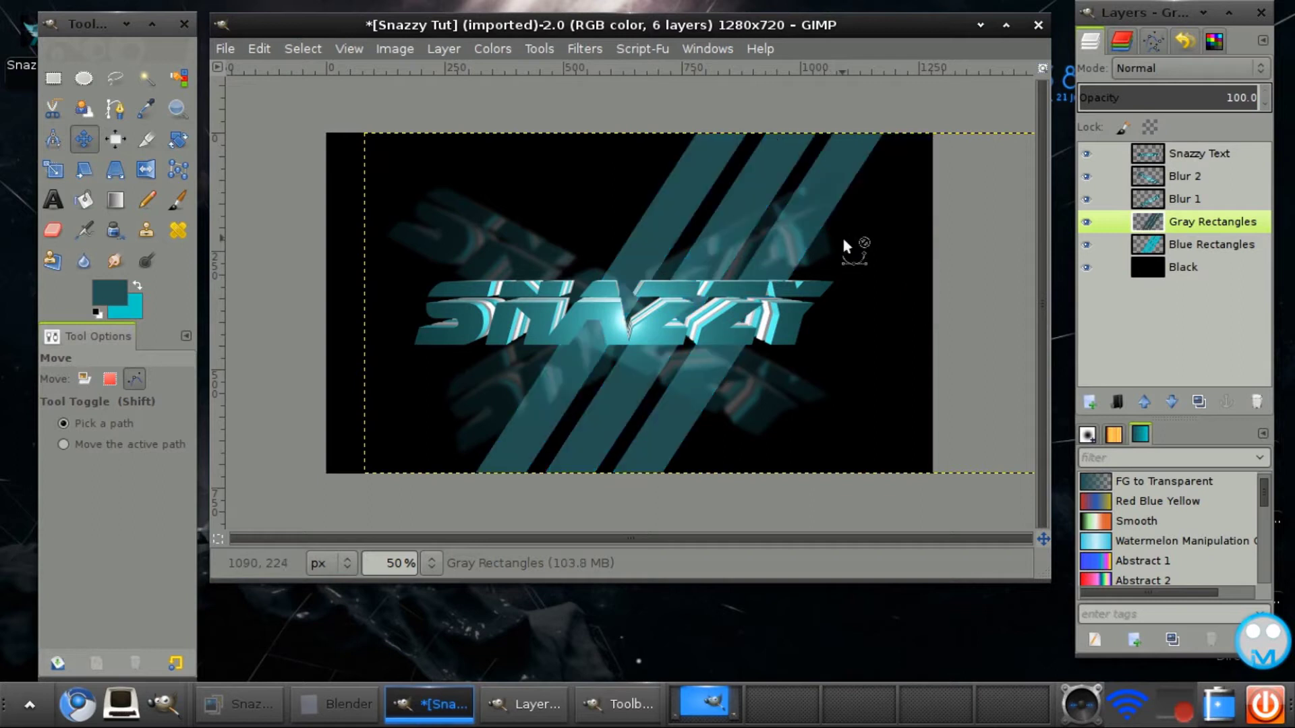
key("ctrl+z")
key("ctrl+z")
key("ctrl+z")
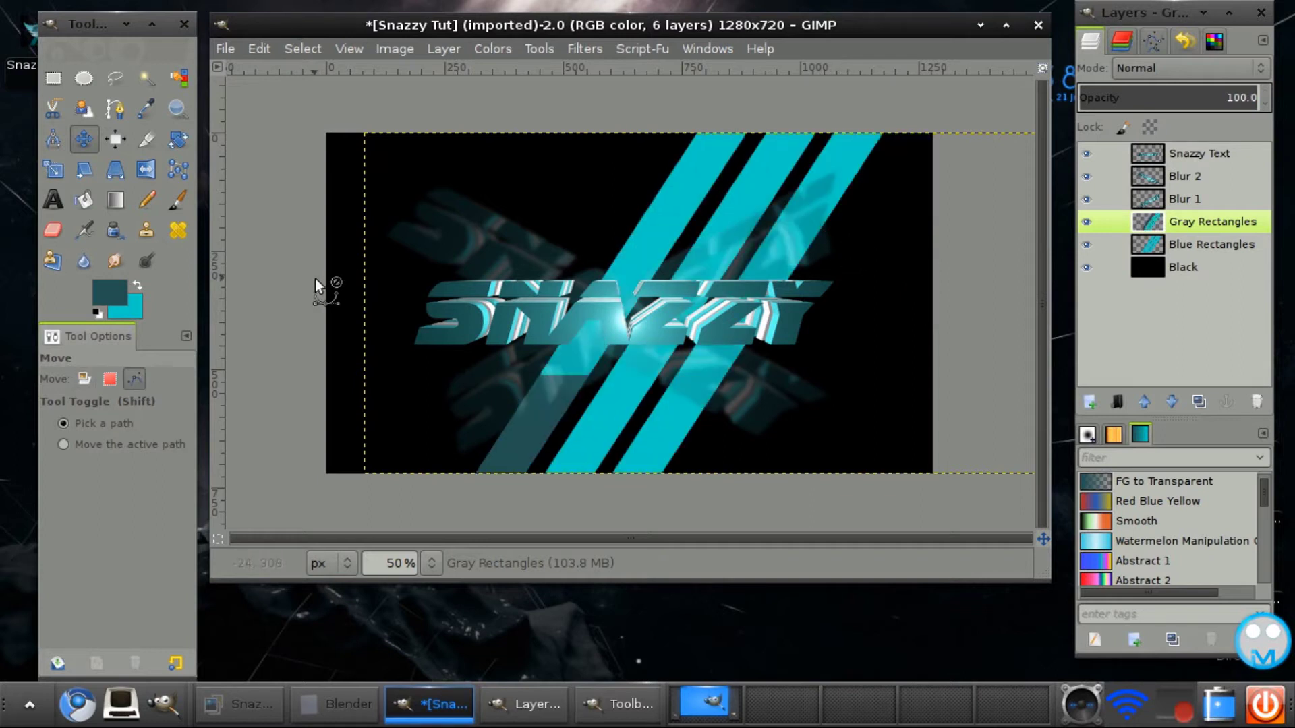
left_click(110, 293)
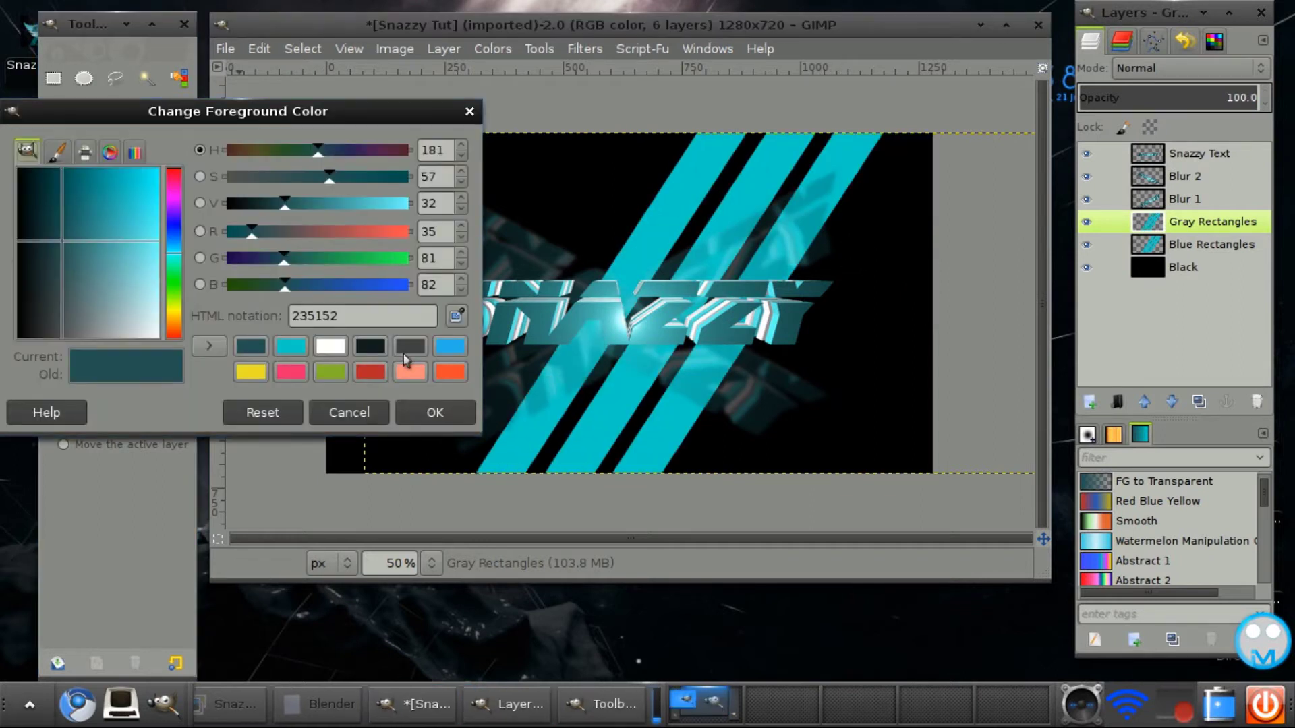
left_click(402, 350)
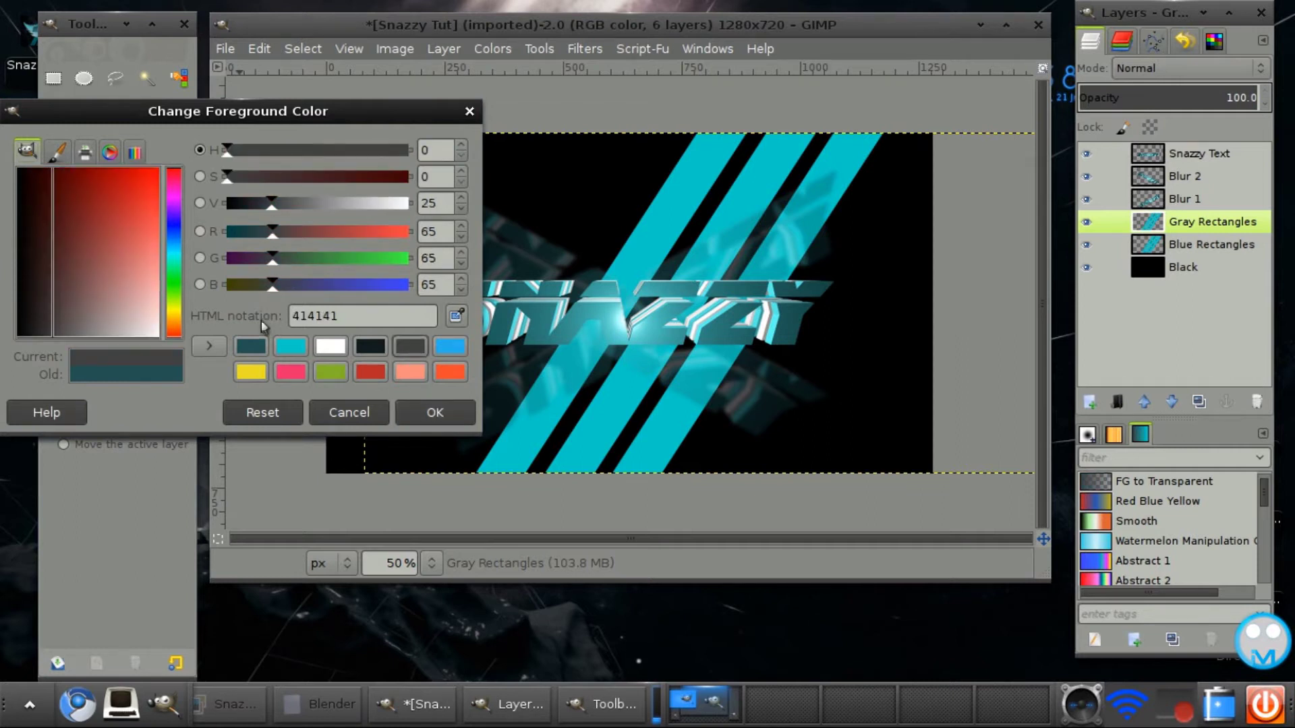
left_click(258, 351)
left_click(327, 409)
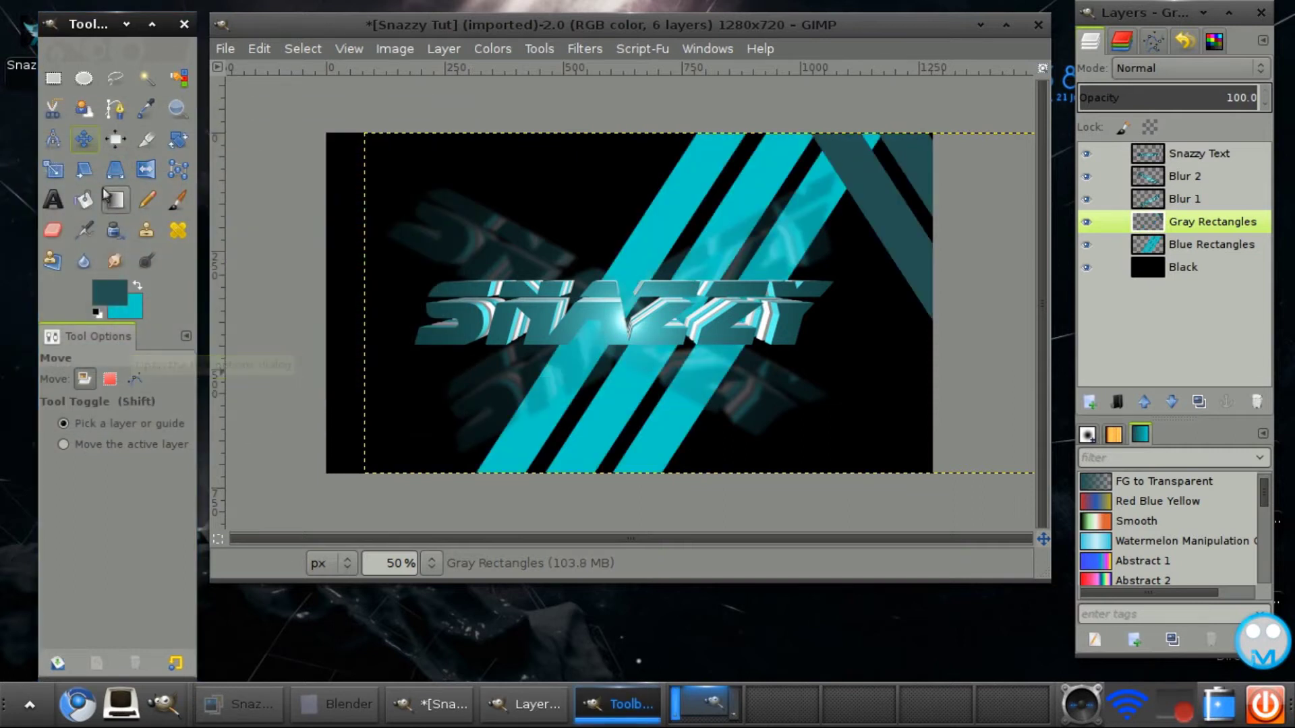
Move the flipped dark teal stripes left so they cross the cyan stripes behind the Snazzy text
left_click(878, 169)
left_click_drag(878, 195, 504, 193)
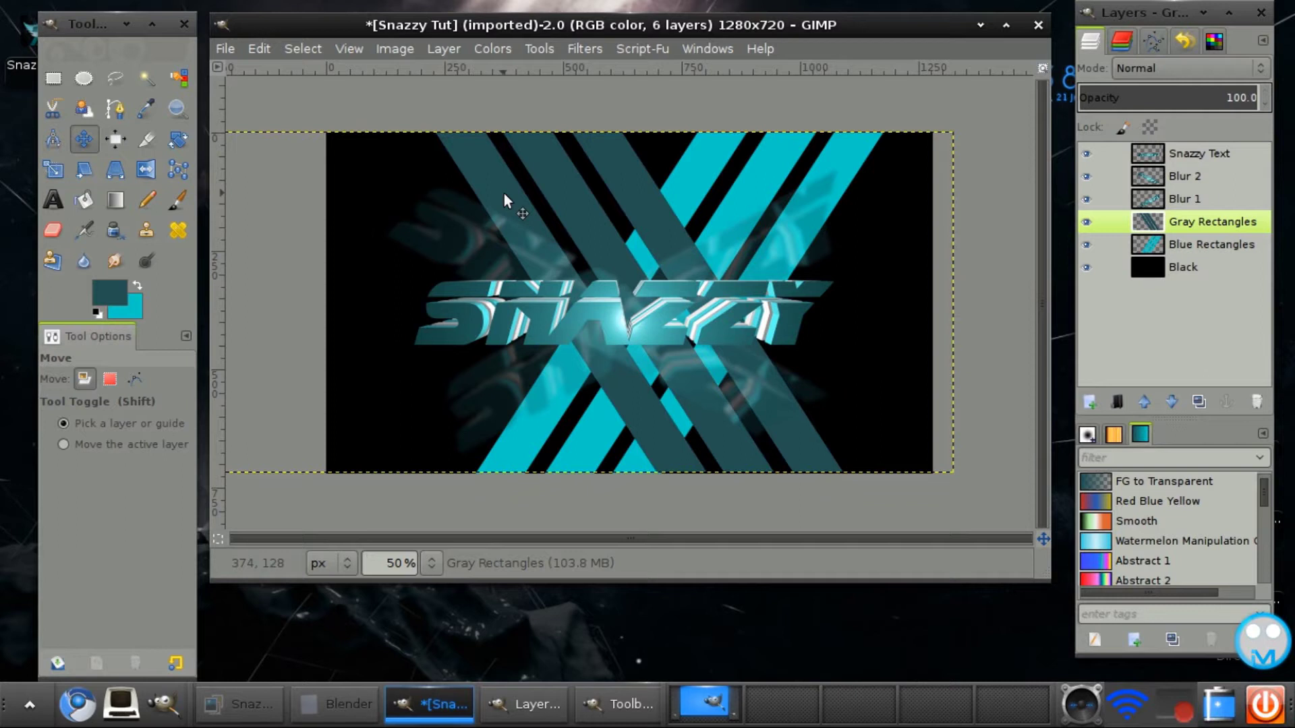
Nudge the Blue Rectangles layer about 40 px left to centre where the two stripe sets cross
left_click(1187, 246)
key("Left")
key("Left")
key("Left")
key("Left")
key("Left")
key("Left")
key("Left")
key("Left")
key("Left")
key("Left")
key("Left")
key("Left")
key("Left")
key("Left")
key("Left")
key("Left")
key("Left")
key("Left")
key("Left")
key("Left")
key("Left")
key("Left")
key("Left")
key("Left")
key("Left")
key("Left")
key("Left")
key("Left")
key("Left")
key("Left")
key("Left")
key("Left")
key("Left")
key("Left")
key("Left")
key("Left")
key("Left")
key("Left")
key("Left")
key("Left")
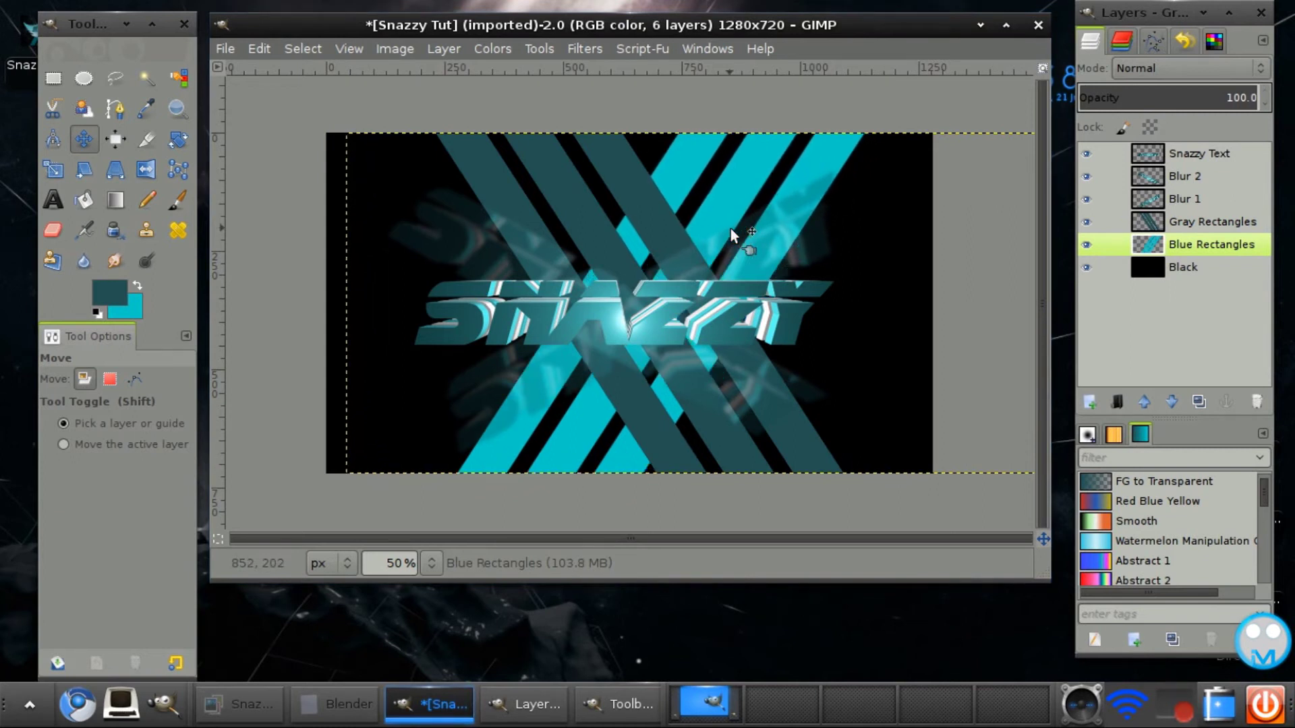
key("Left")
key("Left")
key("Left")
key("Left")
key("Left")
key("Left")
key("Left")
key("Left")
key("Left")
key("Left")
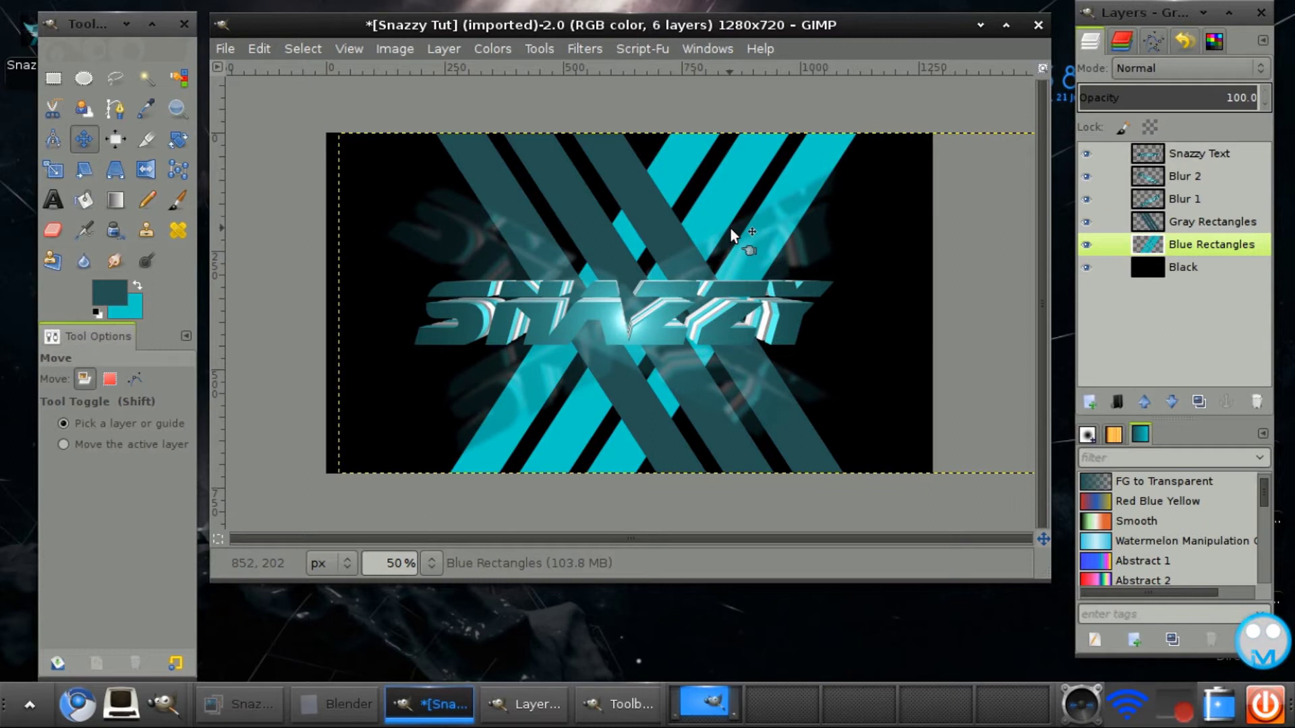
Move the Snazzy Text layer slightly right to centre it over the stripe crossing
left_click(1212, 222)
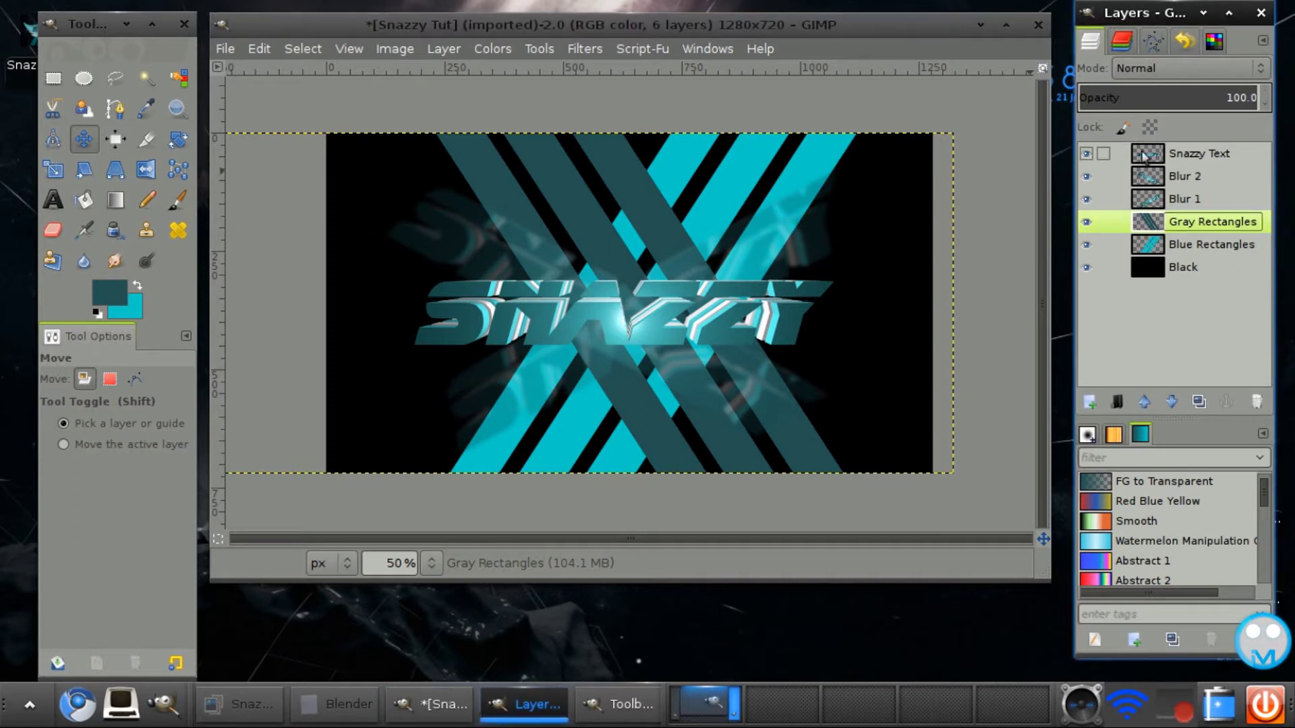
left_click(1187, 154)
left_click_drag(649, 329, 661, 327)
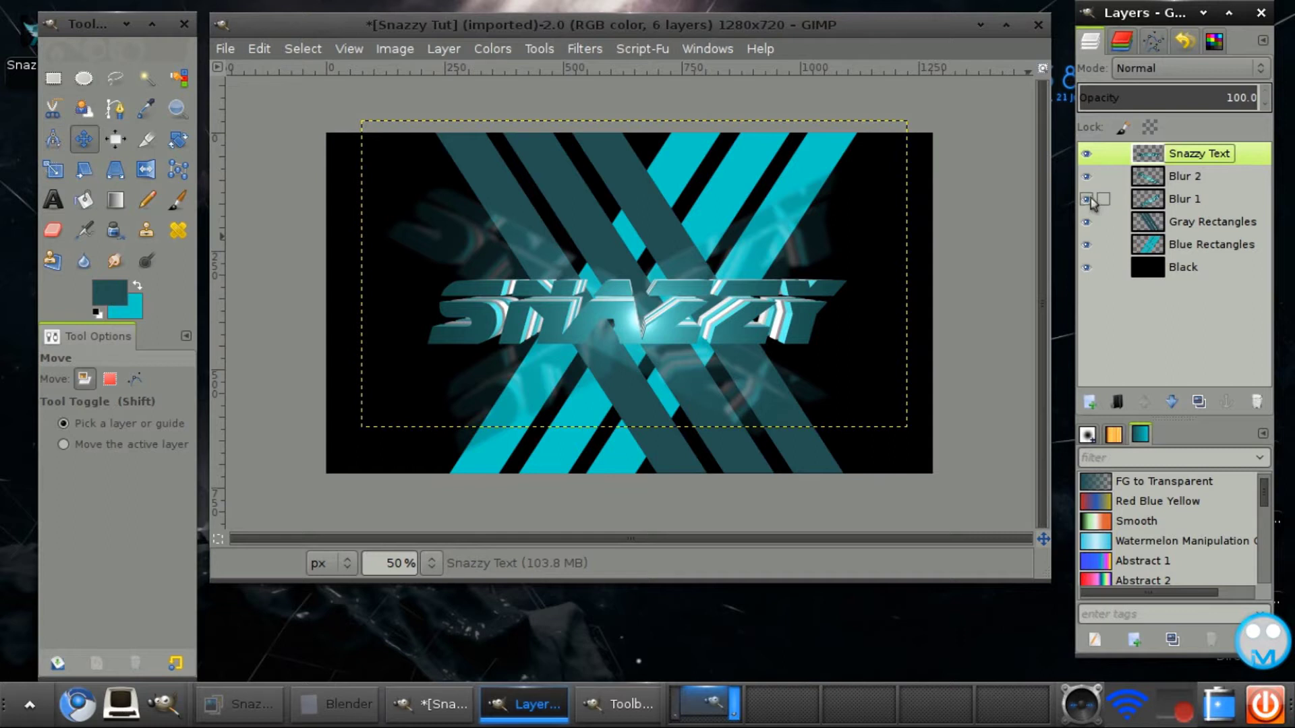
Check the finished reference wallpaper and hide the Blur 1, Blur 2 and Snazzy Text layers in GIMP
left_click(269, 694)
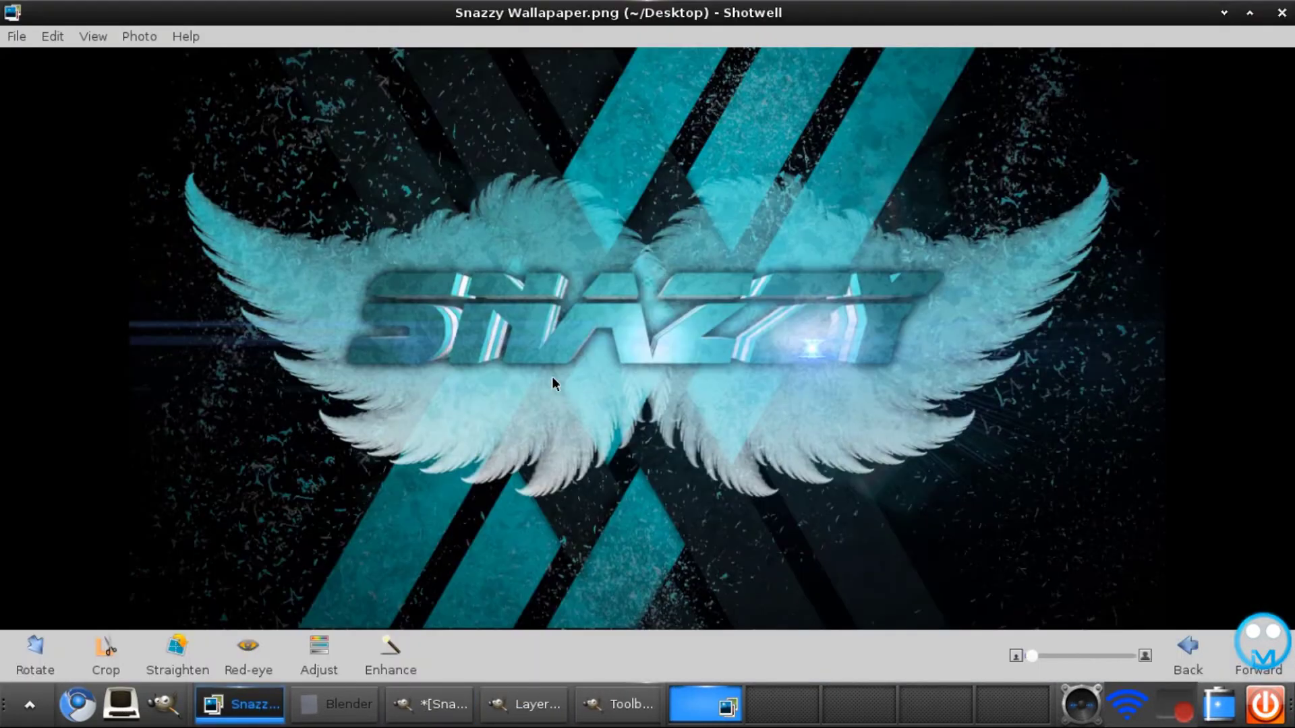
left_click(237, 704)
left_click(1086, 199)
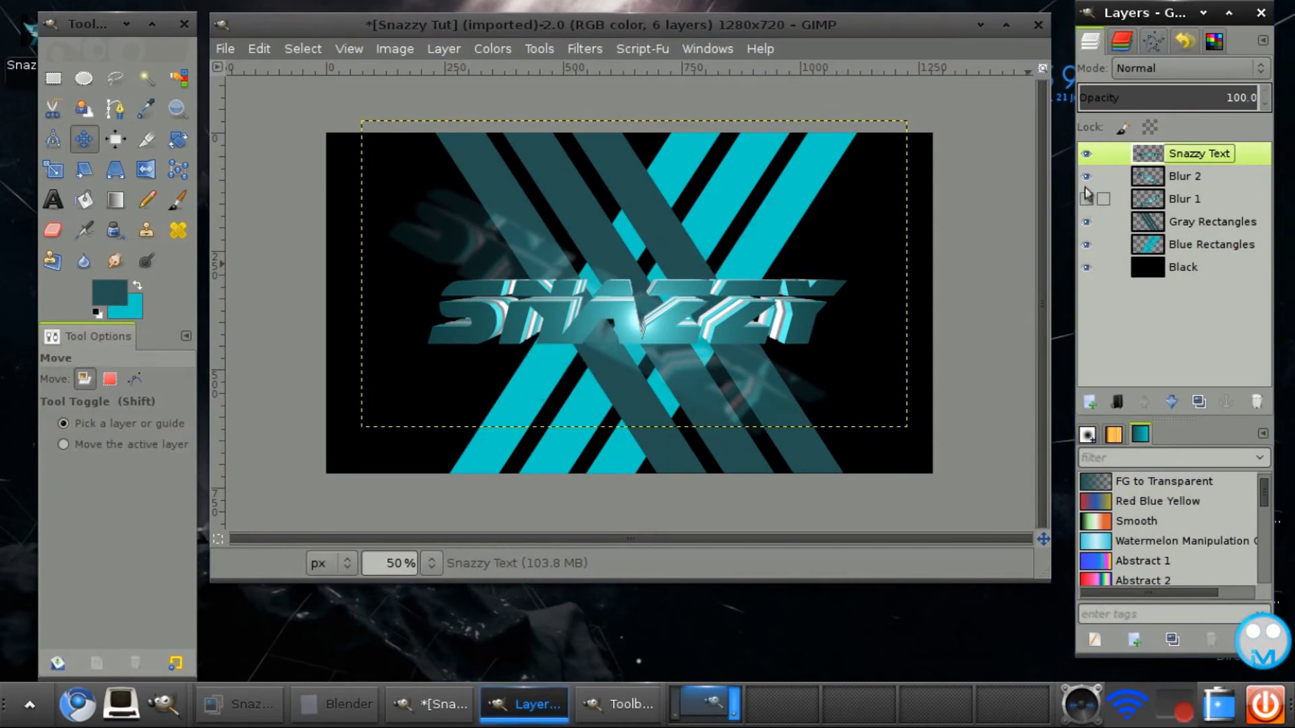
left_click(1086, 176)
left_click(1087, 155)
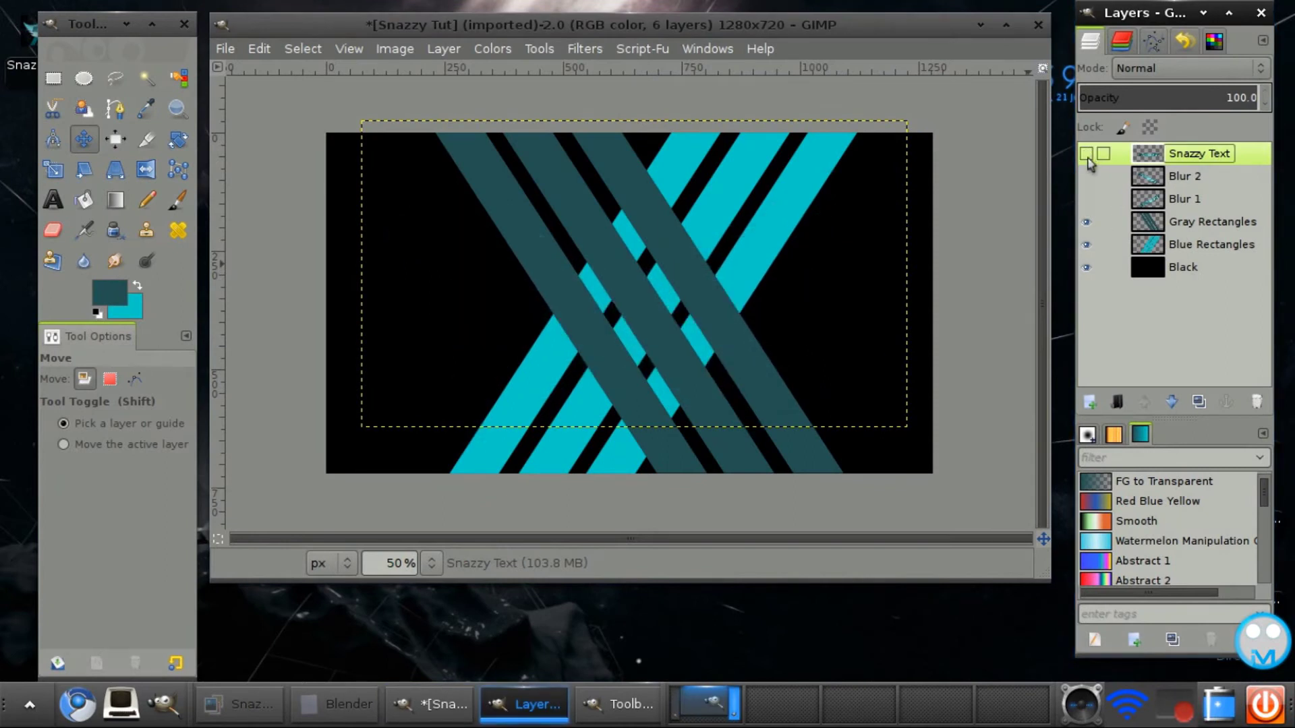
Add a white layer mask to the Gray Rectangles layer
left_click(1190, 228)
right_click(1190, 228)
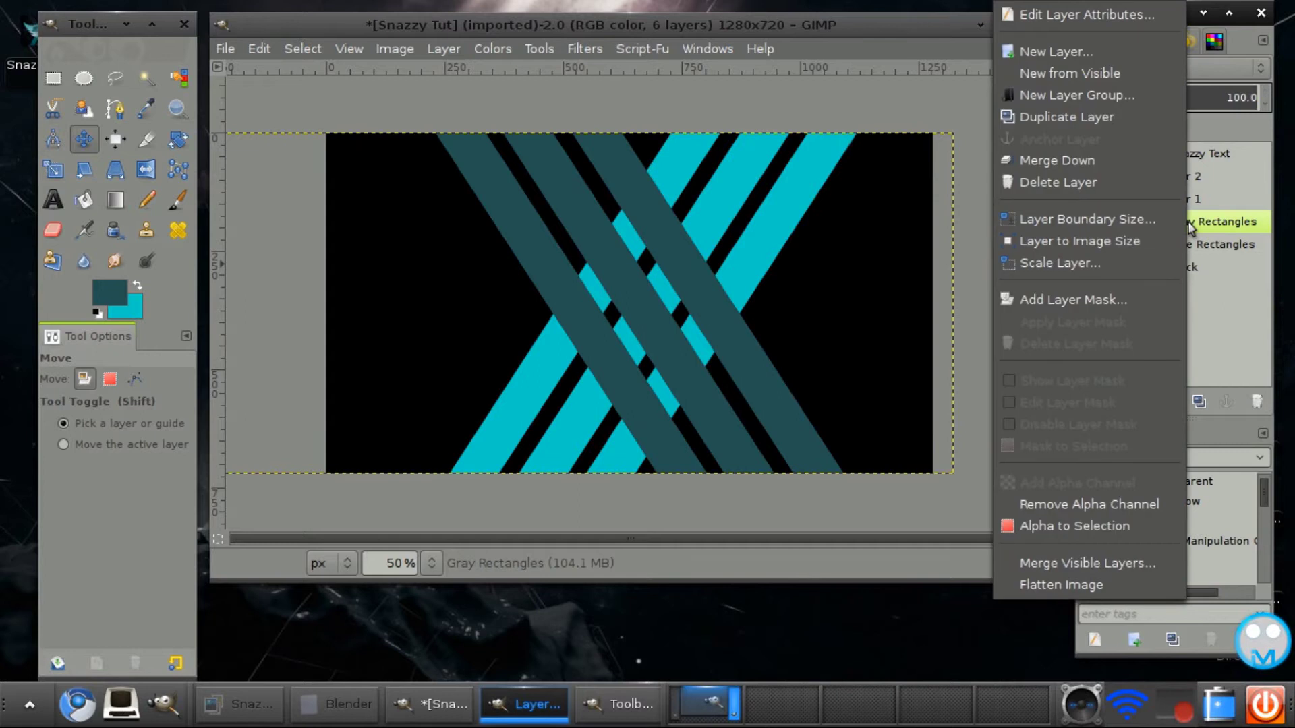
left_click(1079, 300)
left_click(744, 494)
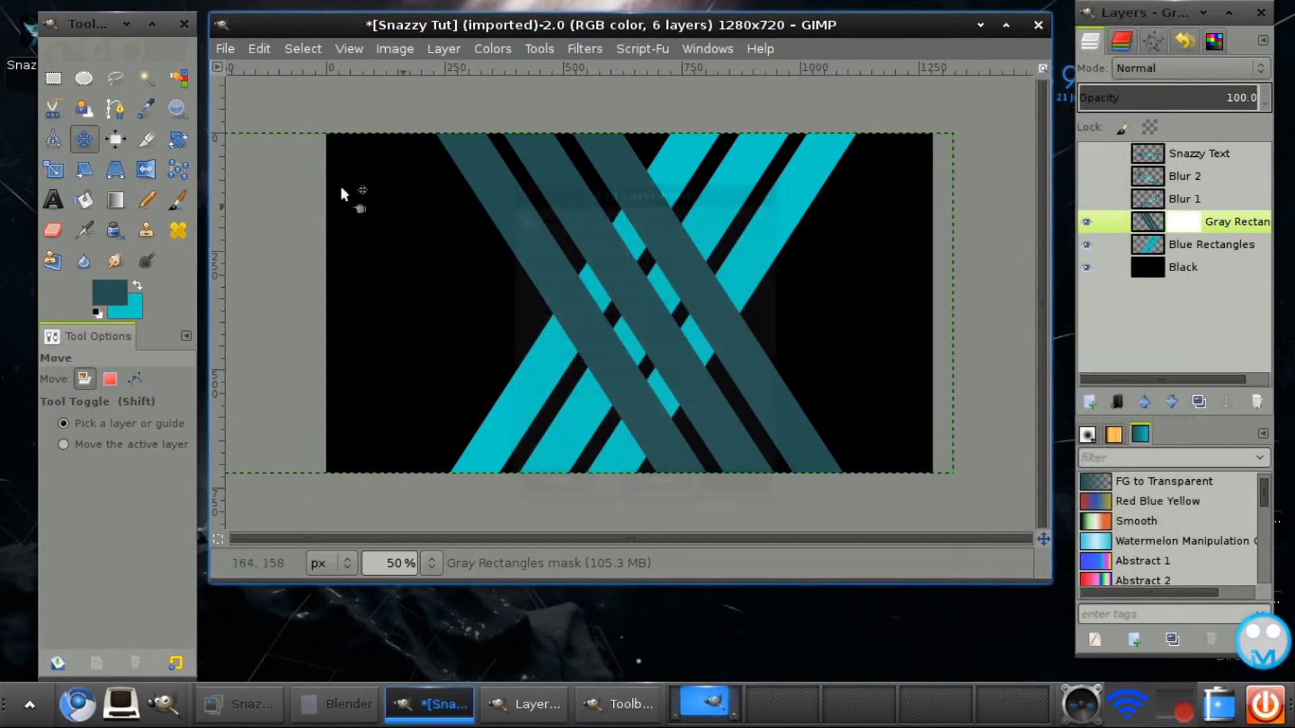
Erase alternate stripe crossings on the Gray Rectangles mask using a brush size of about 122 and dark teal as the background colour
left_click(53, 230)
left_click(137, 286)
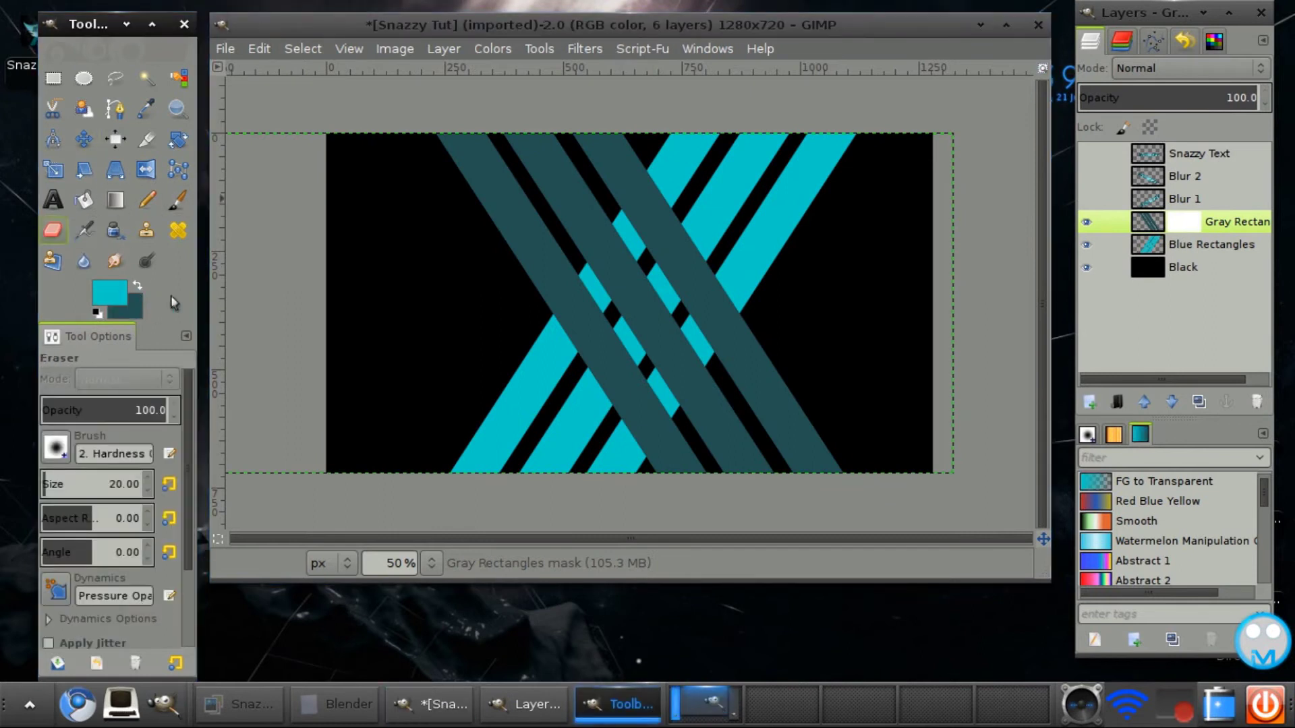
left_click_drag(45, 484, 54, 483)
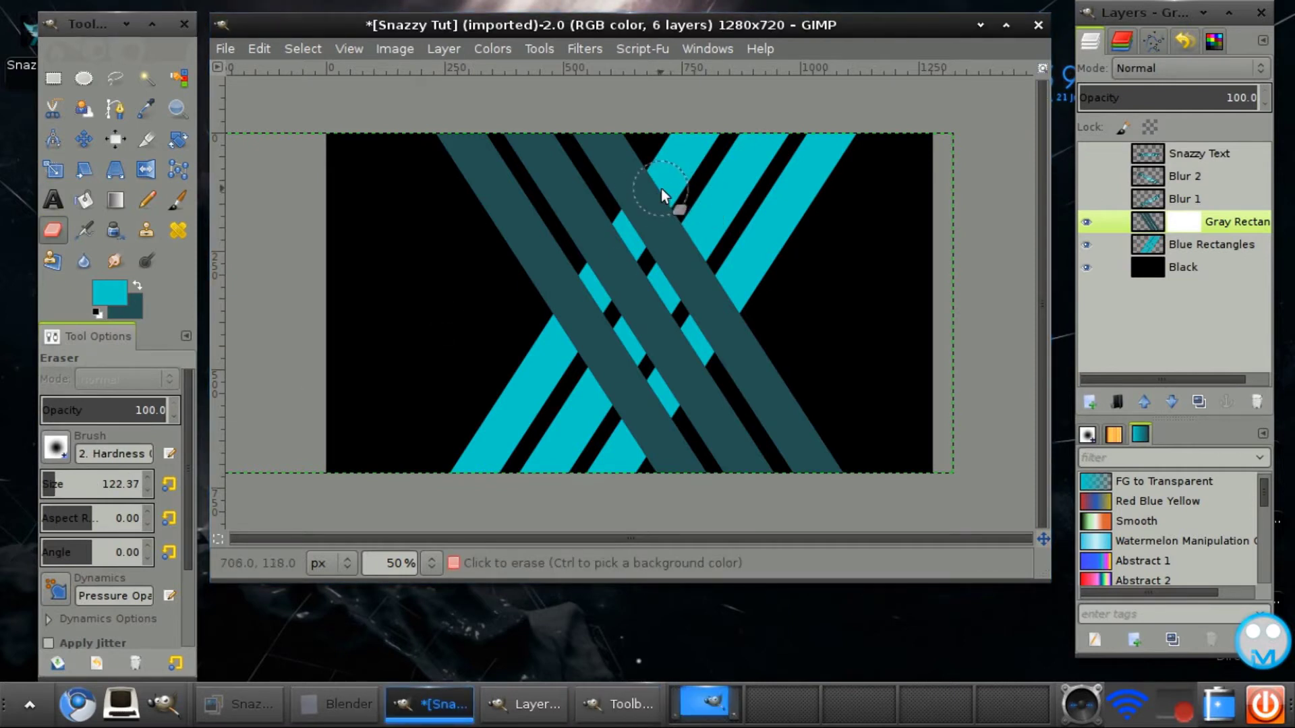
left_click_drag(661, 190, 637, 215)
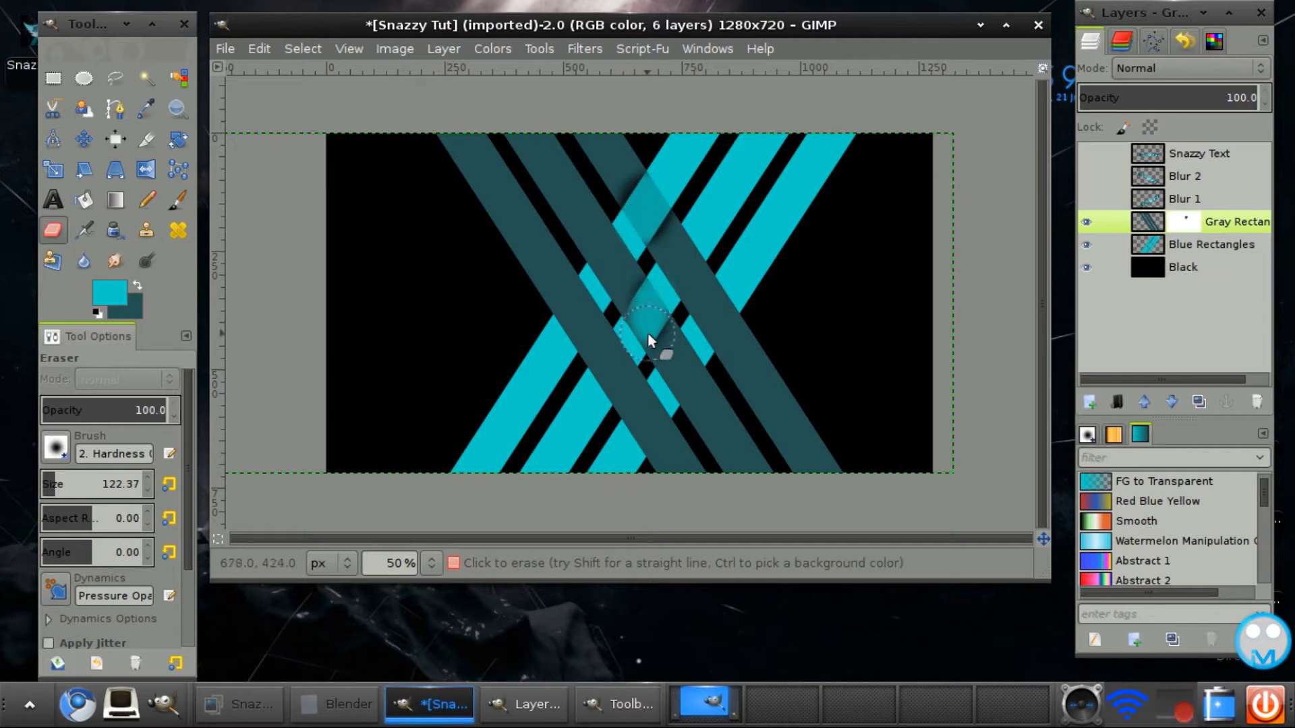
left_click_drag(645, 306, 644, 325)
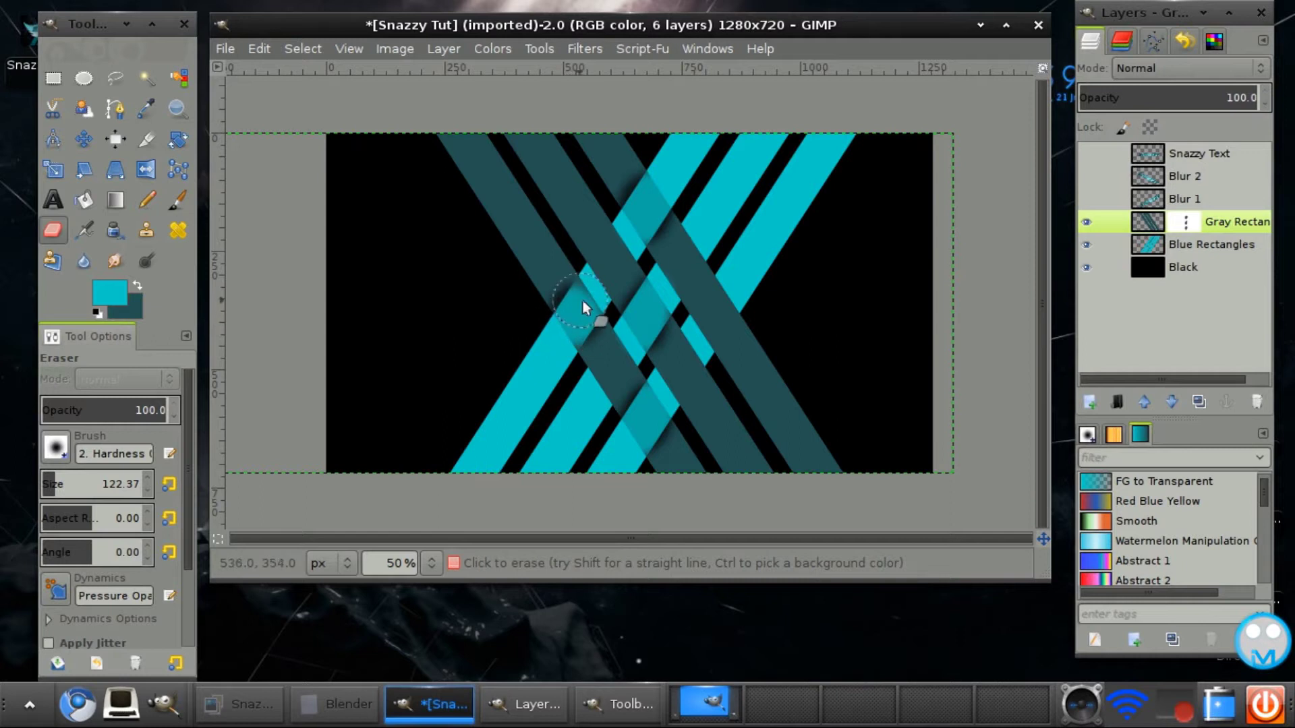
left_click(577, 333)
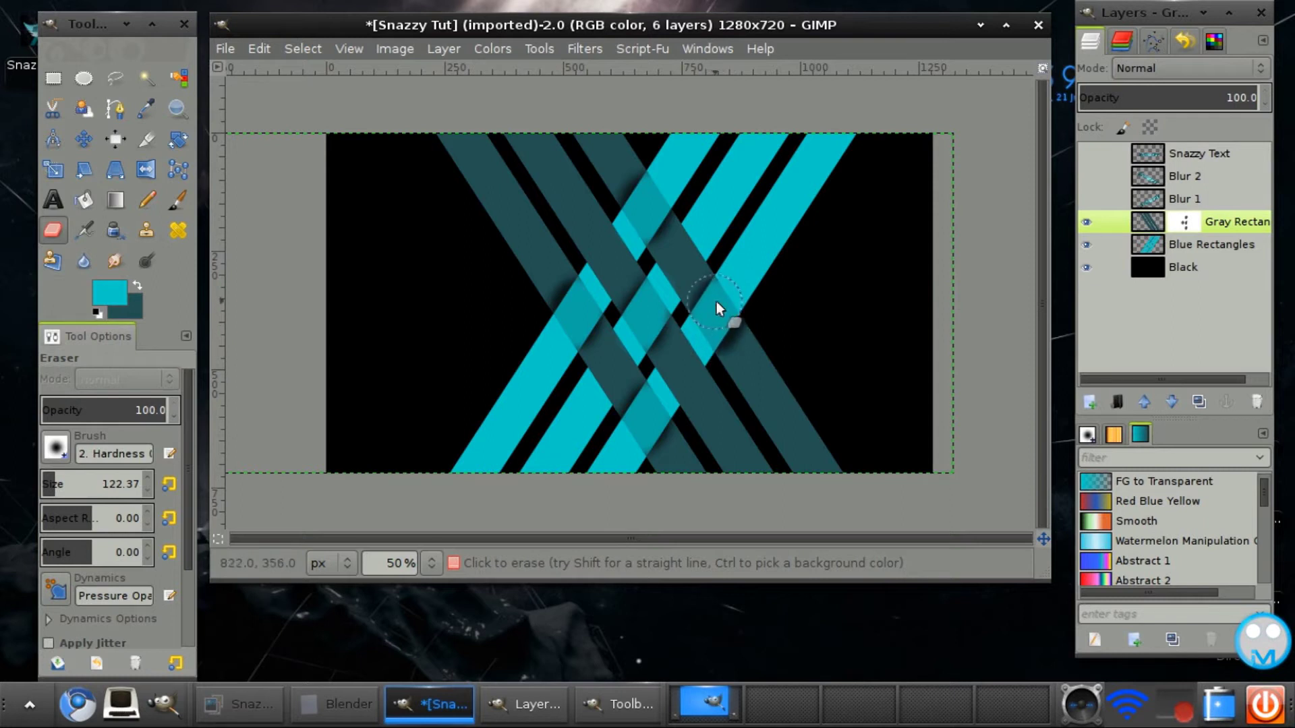
Apply the layer mask to the Gray Rectangles layer
left_click(1155, 285)
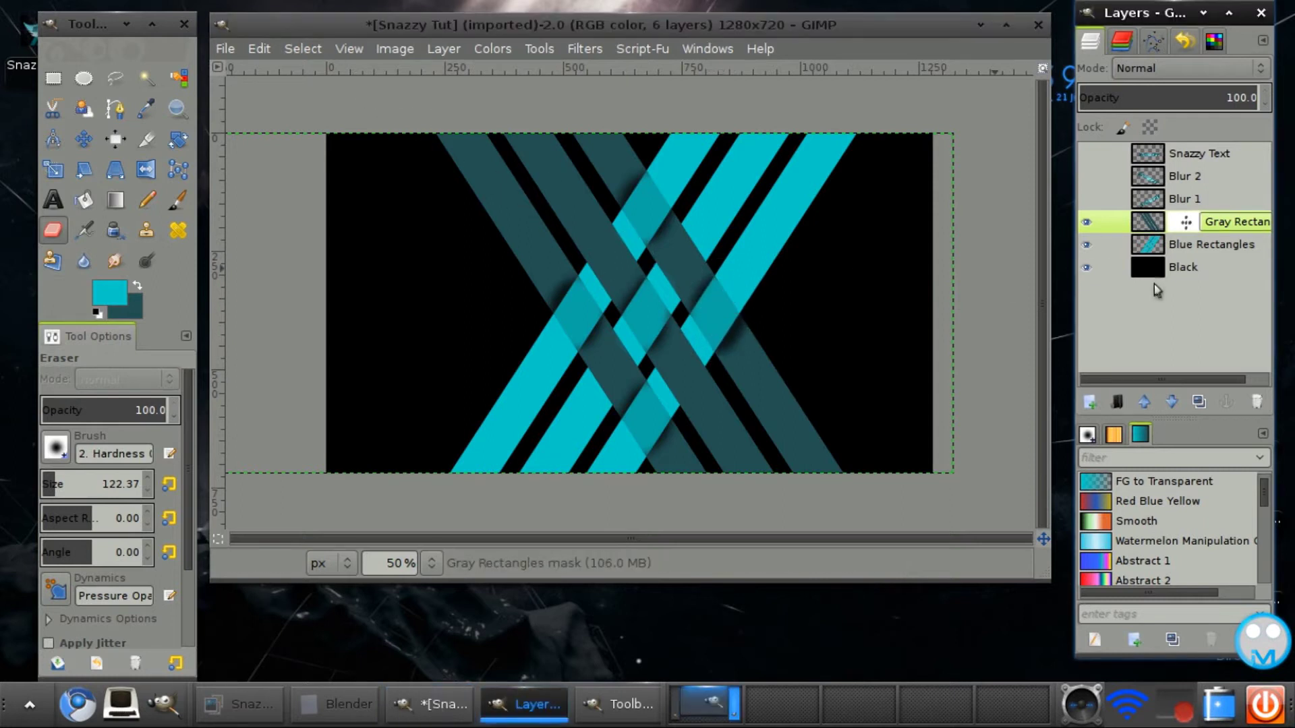
right_click(1211, 225)
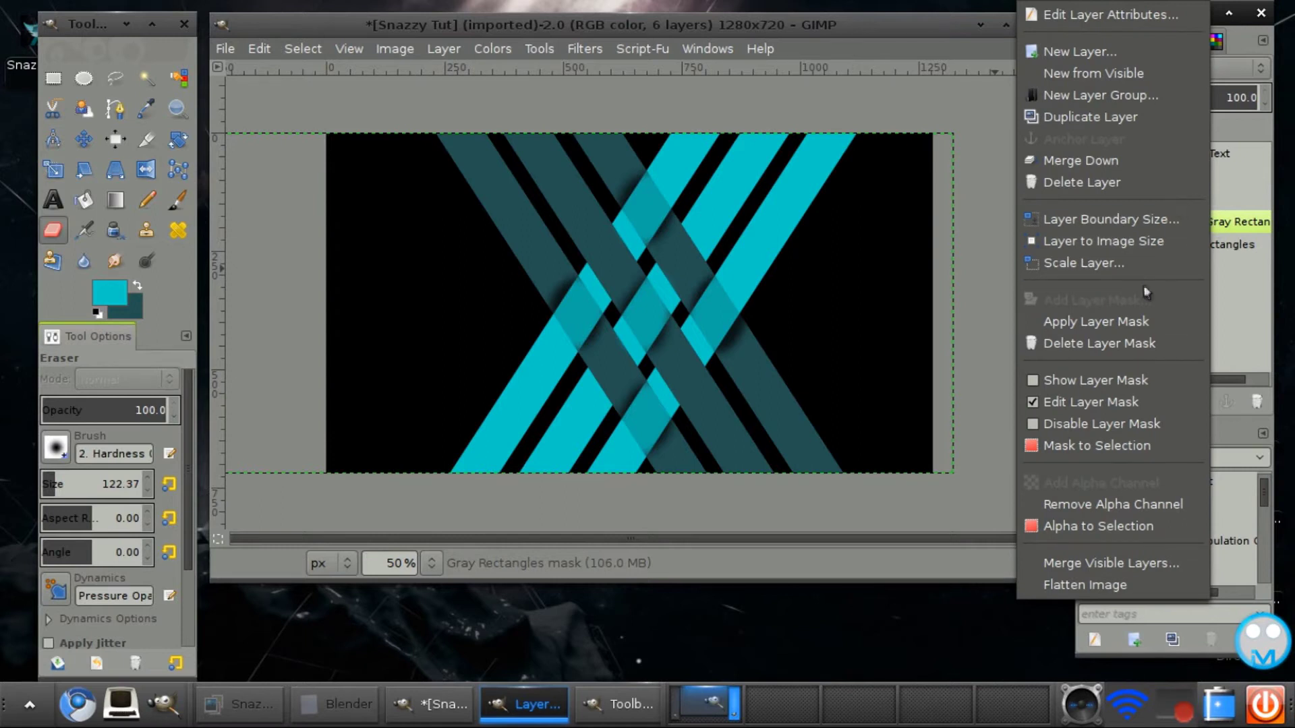
left_click(1133, 322)
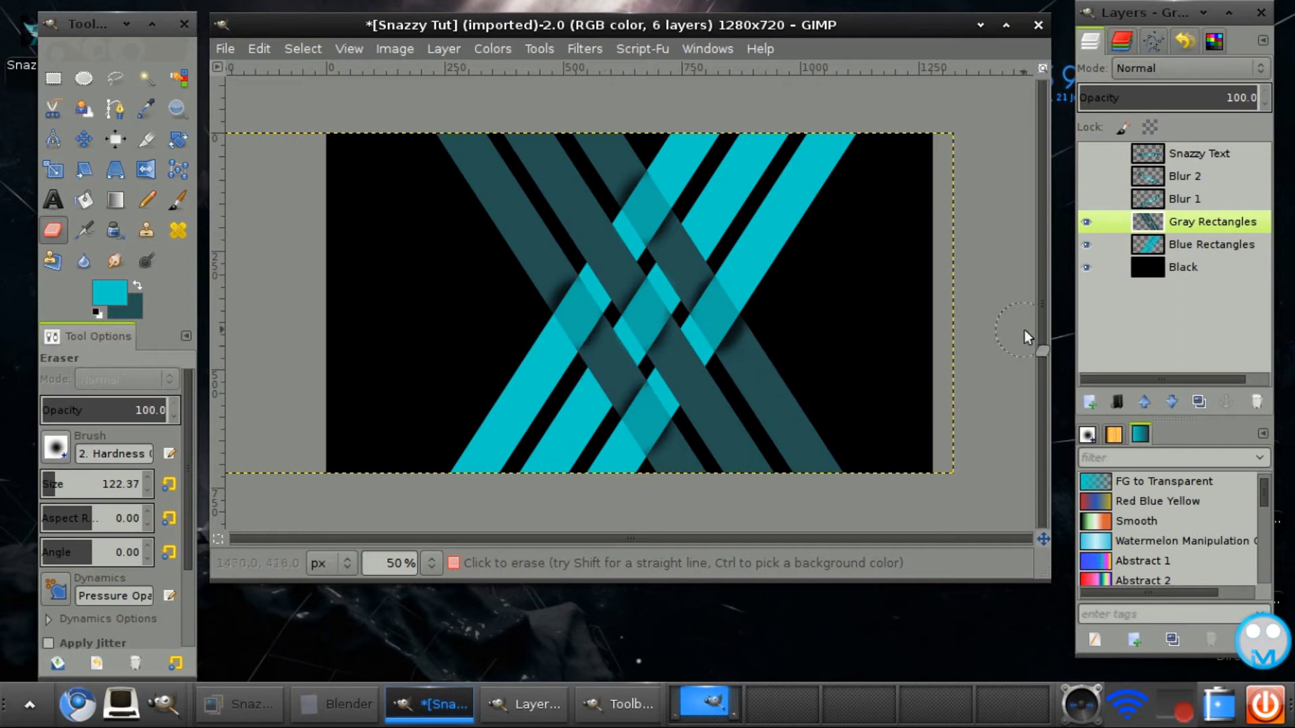
Give the Blue Rectangles layer a black drop shadow with offsets X 0 and Y 0 and blur radius 20, with resizing disallowed
left_click(1212, 245)
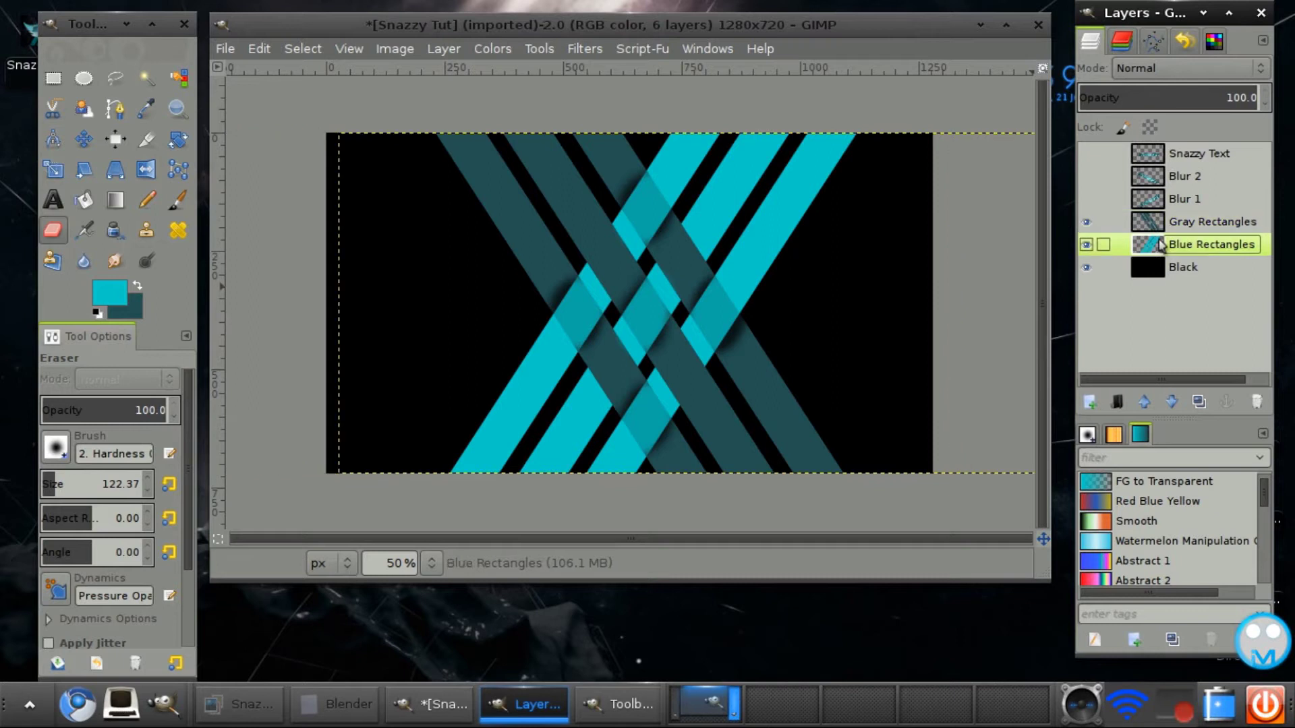
left_click(578, 50)
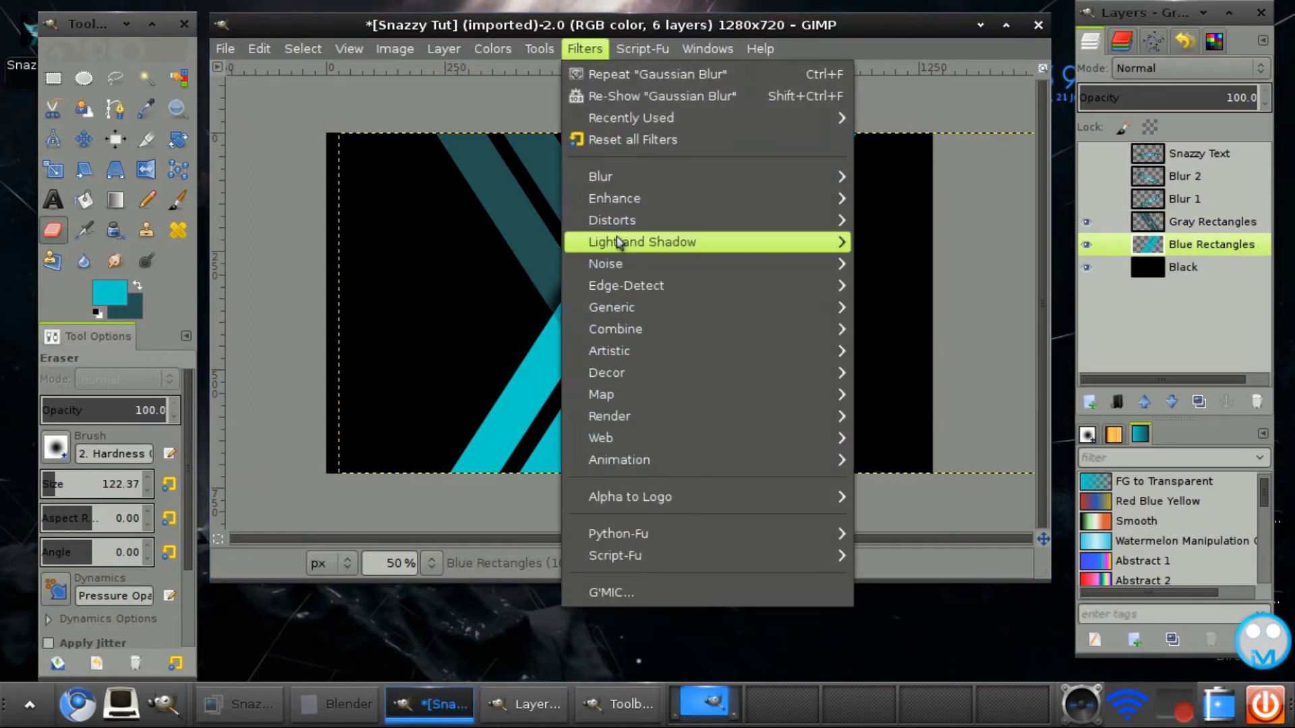
mouse_move(624, 243)
left_click(924, 366)
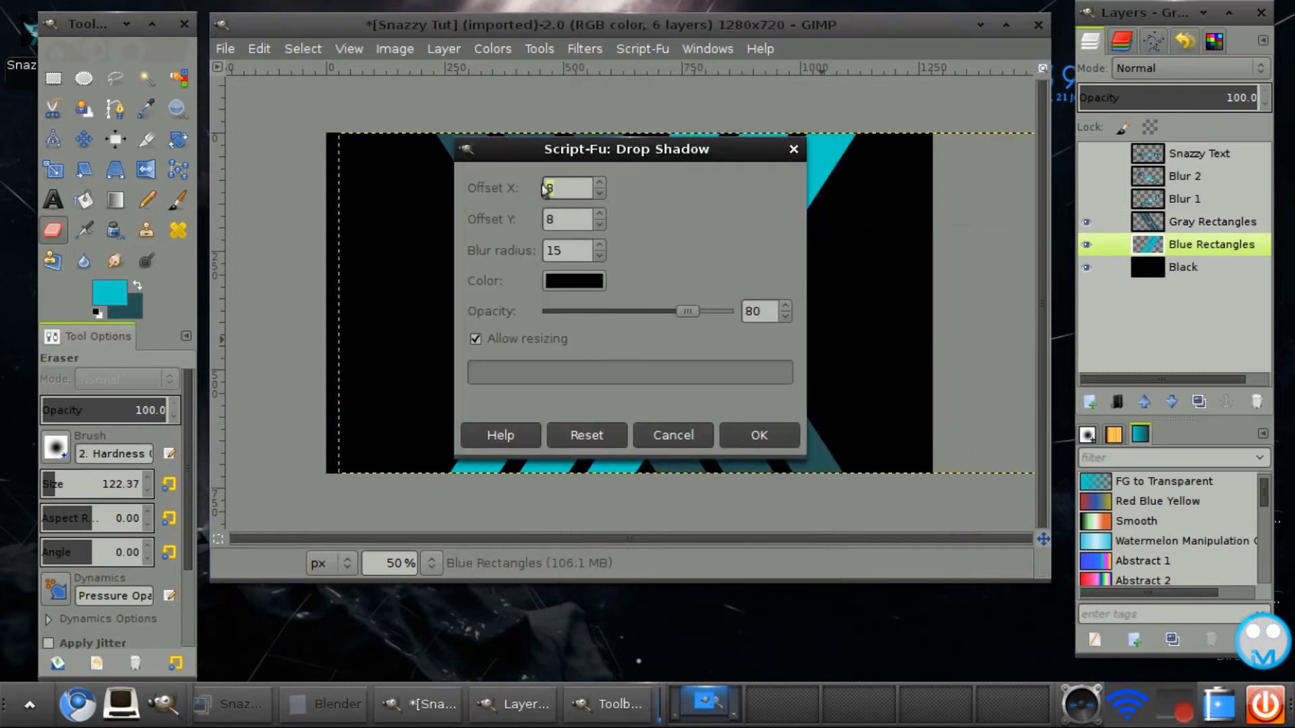
type("0")
key("Tab")
type("0")
key("Tab")
type("20")
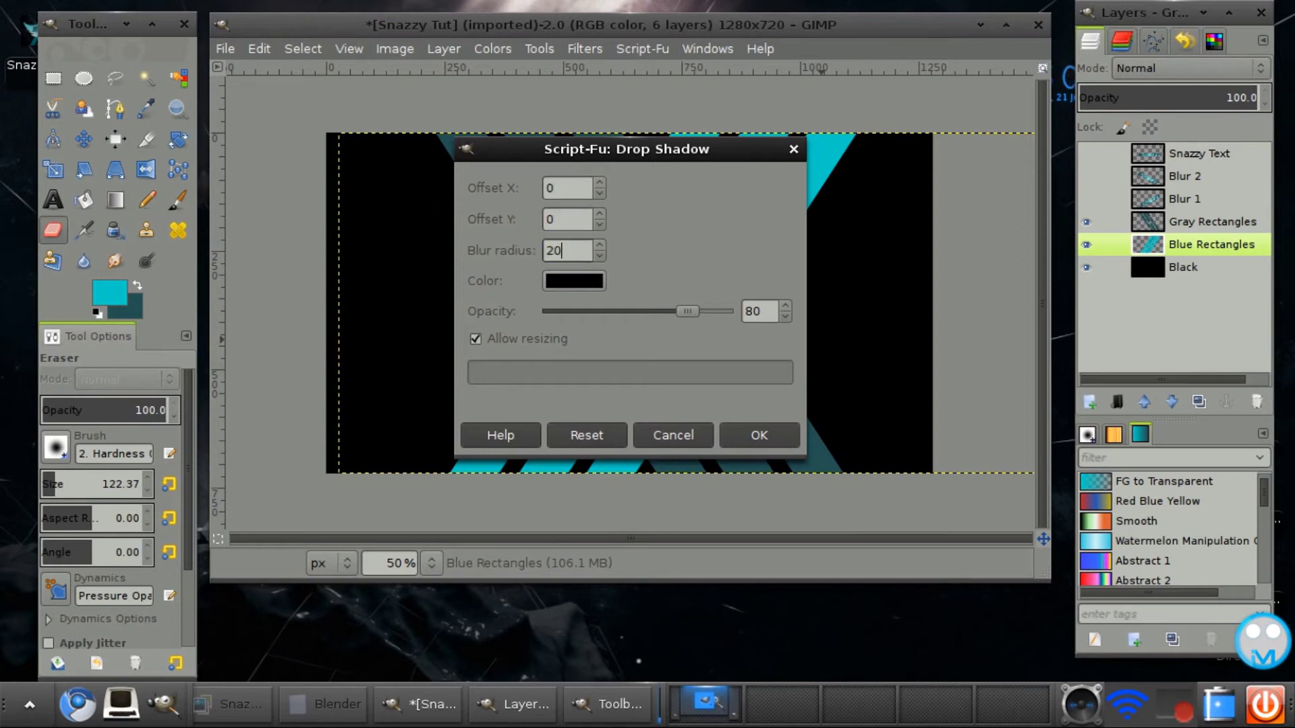
left_click(768, 310)
left_click(532, 343)
left_click(776, 435)
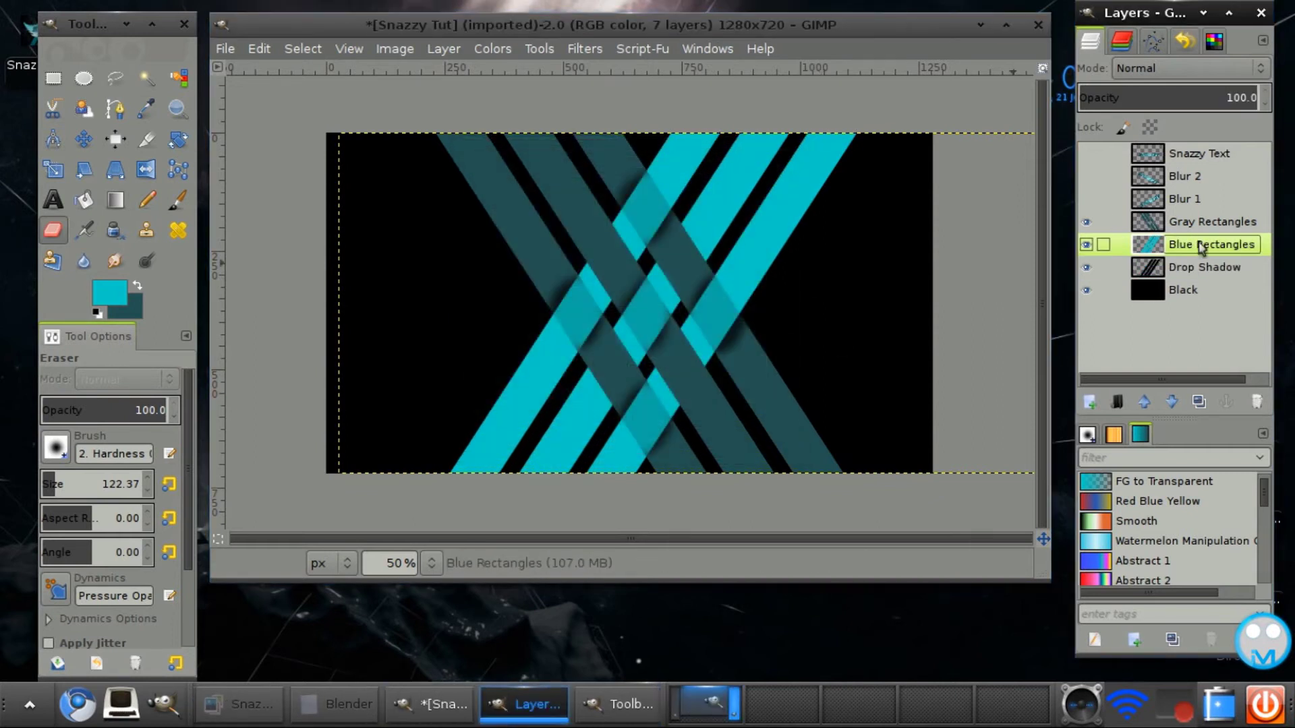
Merge the Blue Rectangles layer down onto its drop shadow and name the merged layer Blue Rectangles
right_click(1198, 244)
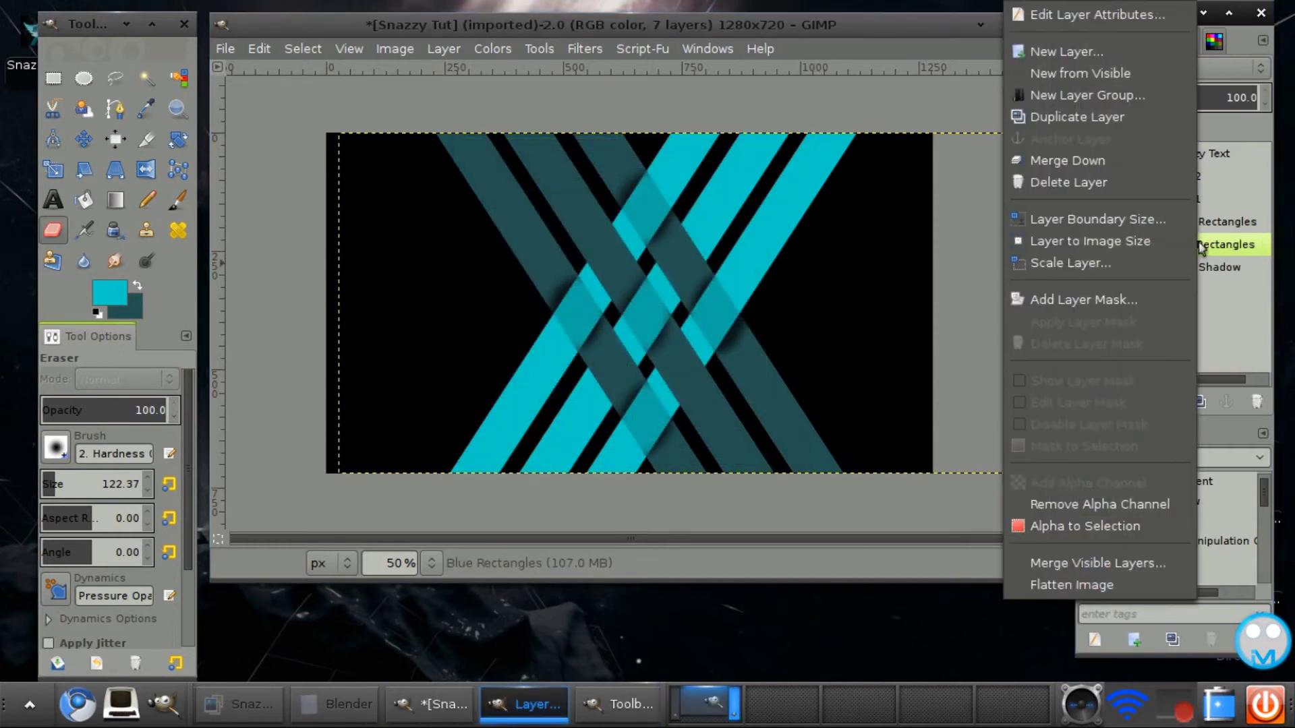
left_click(1138, 169)
double_click(1216, 246)
type("Bl")
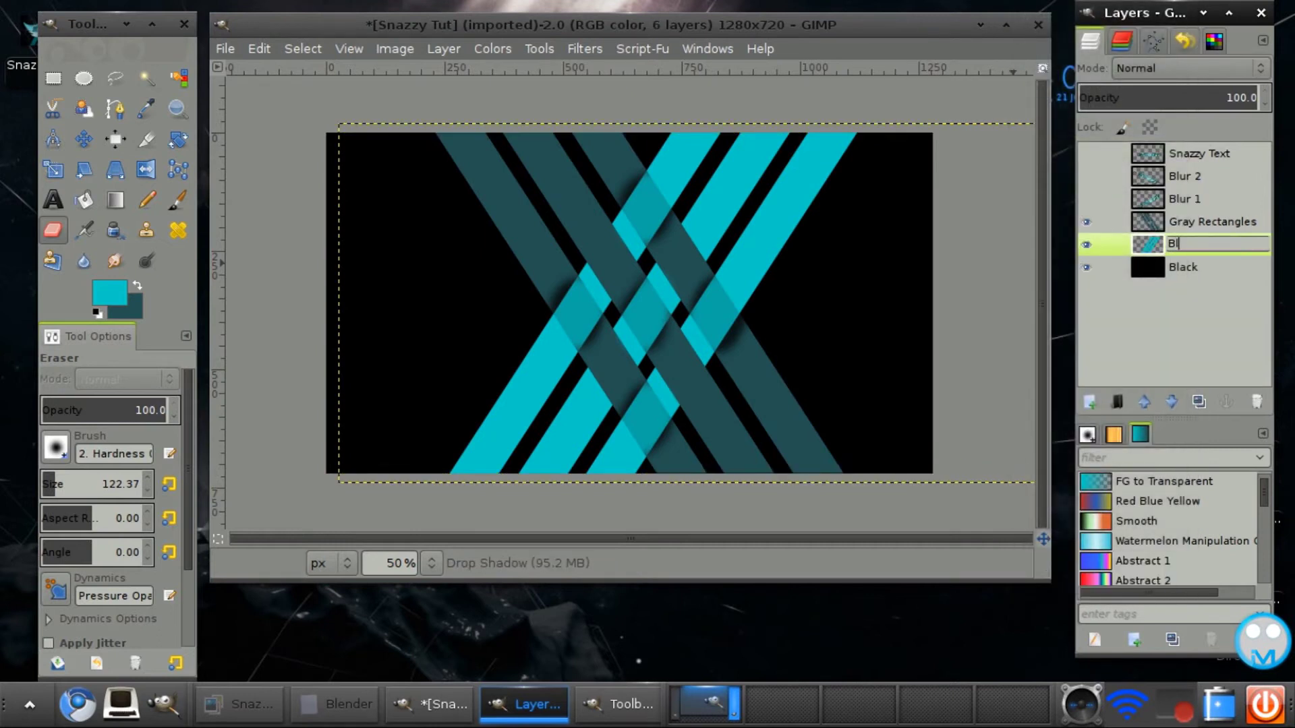
type("ue Rectangles")
key("Return")
Repeat the Drop Shadow filter with the same settings on the Gray Rectangles layer
left_click(1213, 222)
left_click(584, 48)
left_click(627, 72)
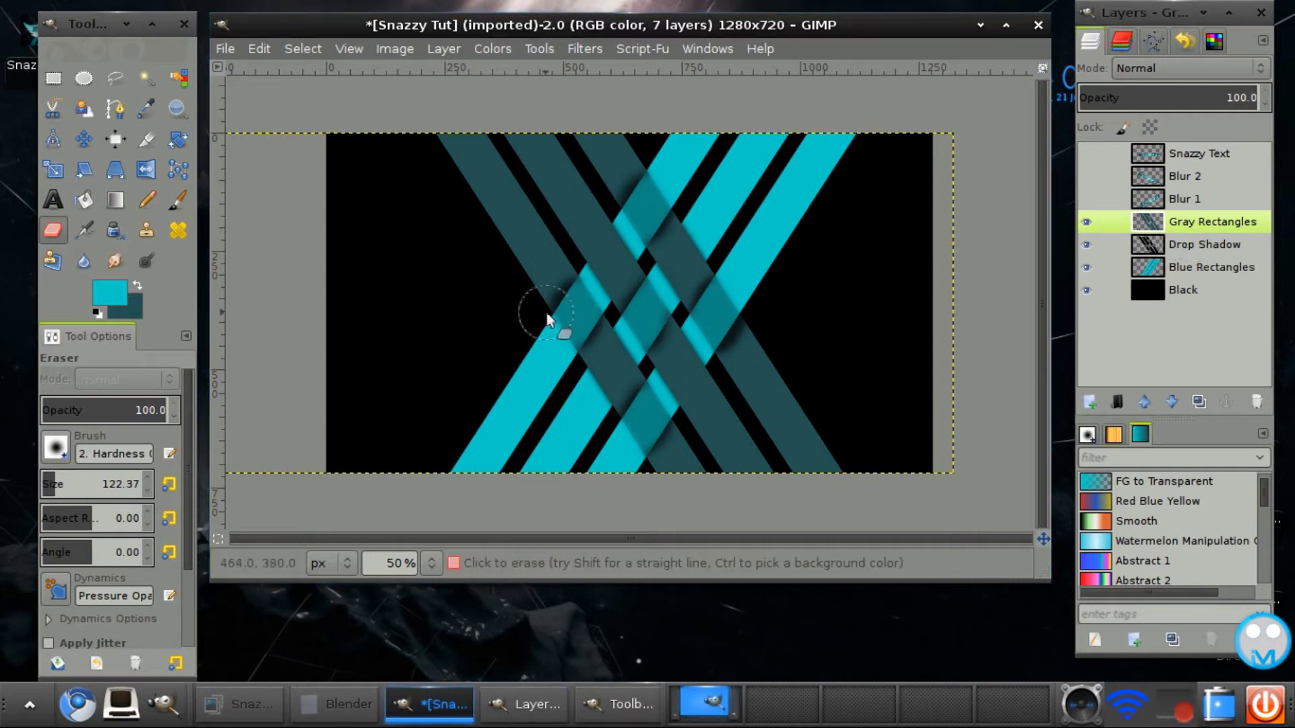
Merge the Gray Rectangles layer down onto its drop shadow and name the merged layer Gray Rectangles
right_click(1212, 223)
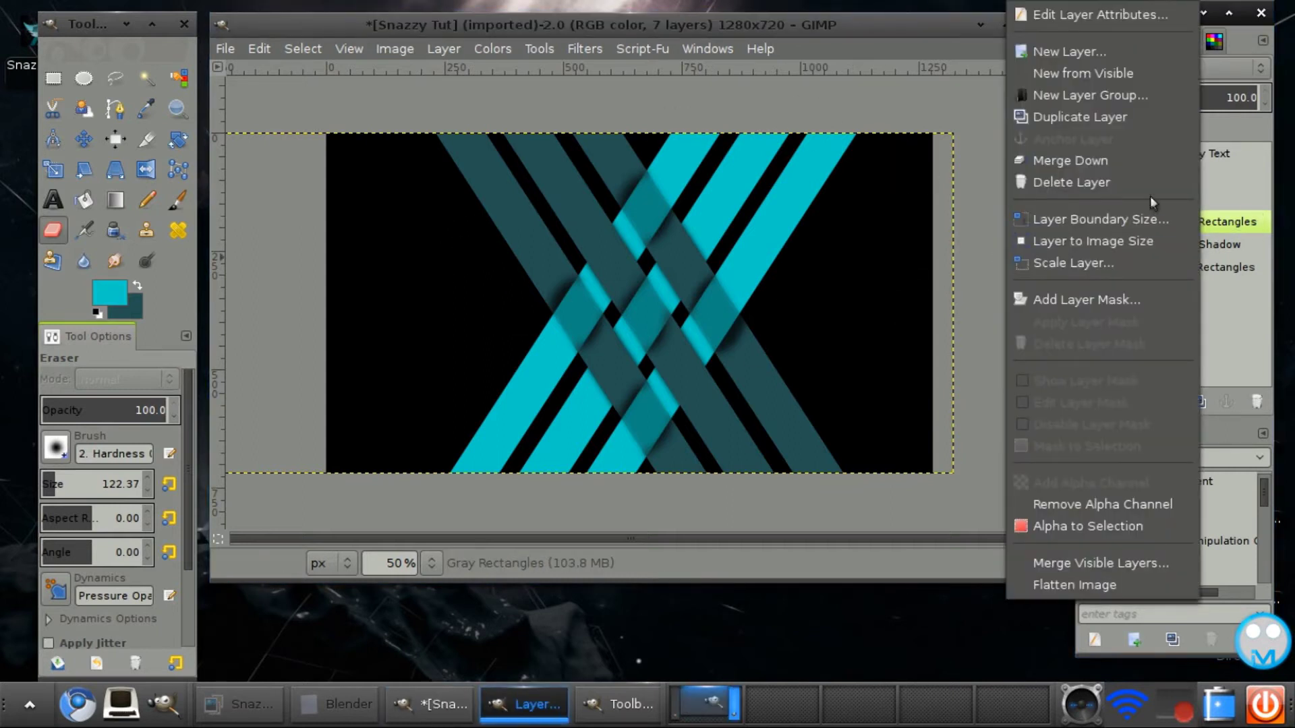
left_click(1079, 159)
double_click(1183, 223)
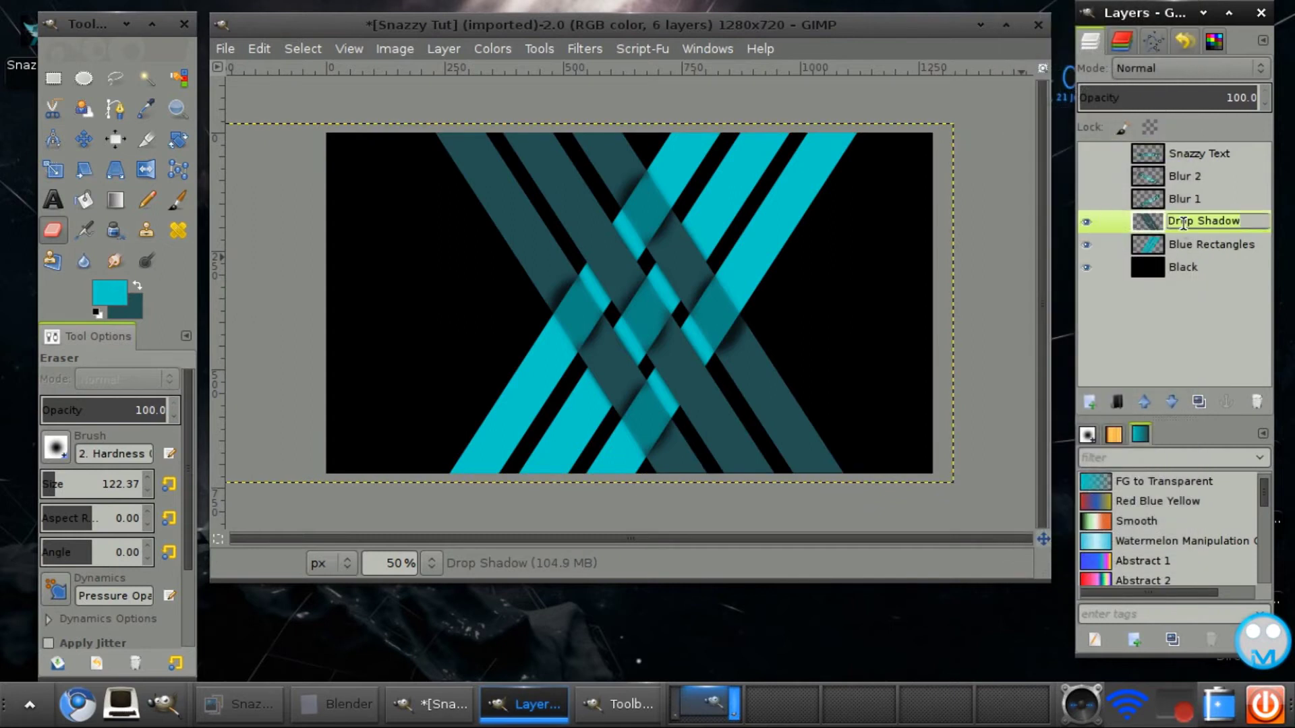
type("Gray")
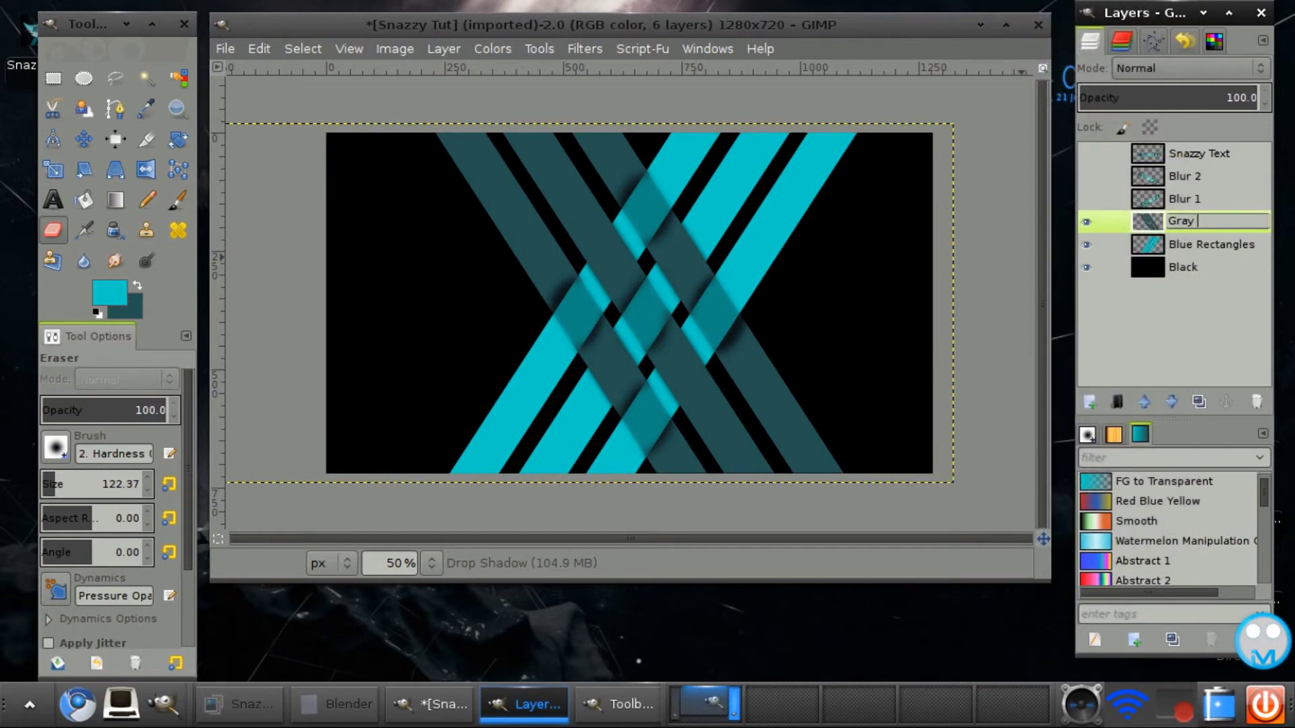
type(" Rectangles")
key("Return")
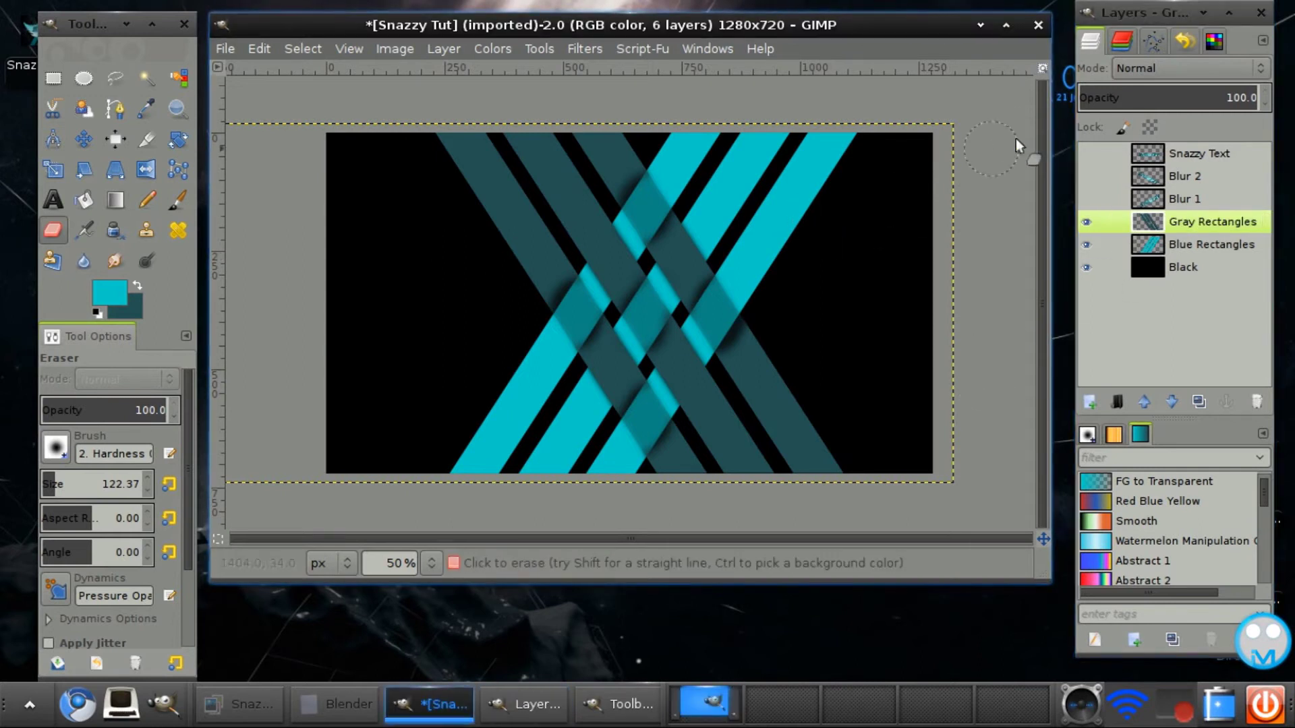
Show the Blur 1, Blur 2 and Snazzy Text layers again
left_click(1087, 199)
left_click(1086, 176)
left_click(1087, 154)
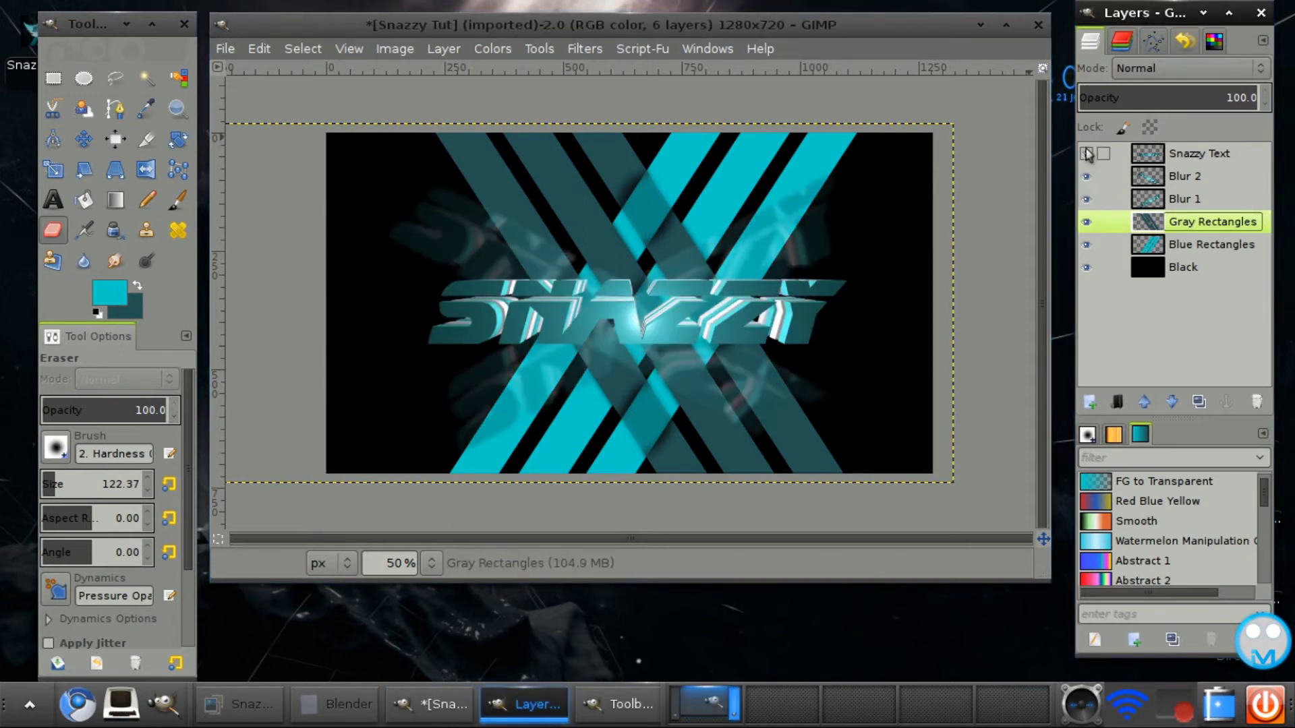
Check the finished reference wallpaper in Shotwell and add a transparent layer named Flare above Snazzy Text in GIMP
left_click(1193, 155)
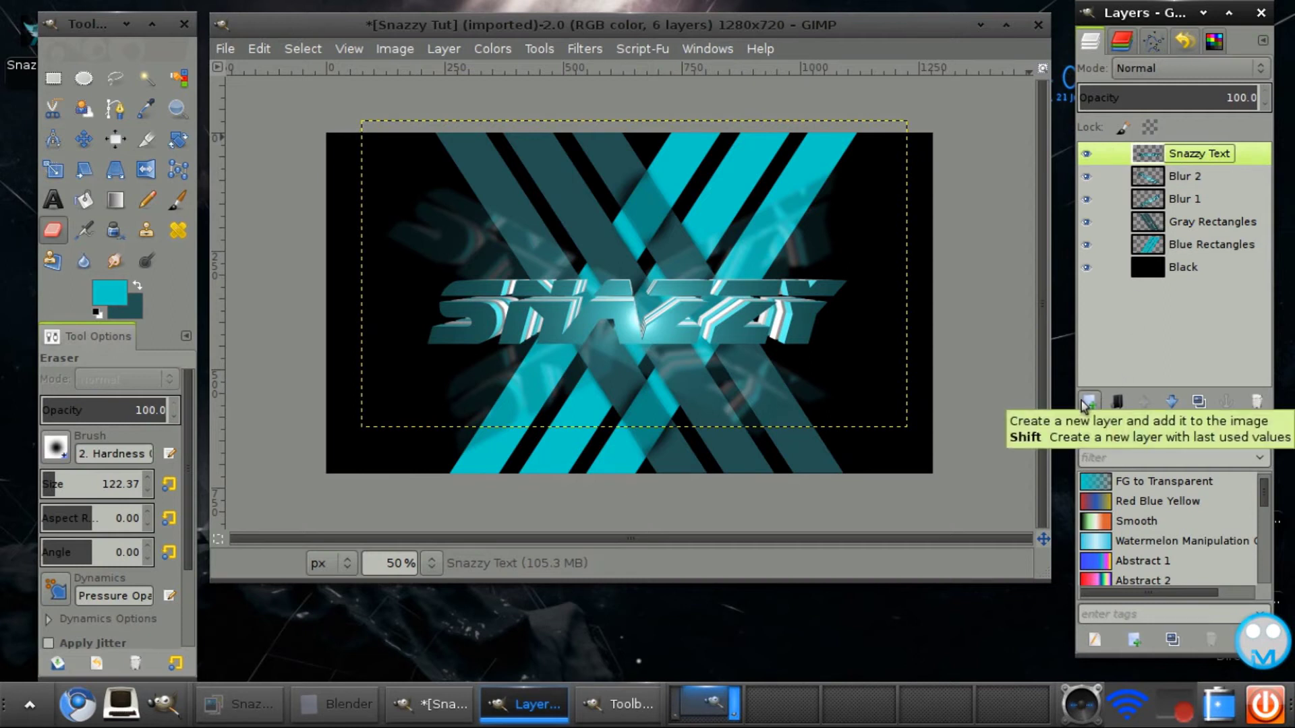
left_click(273, 705)
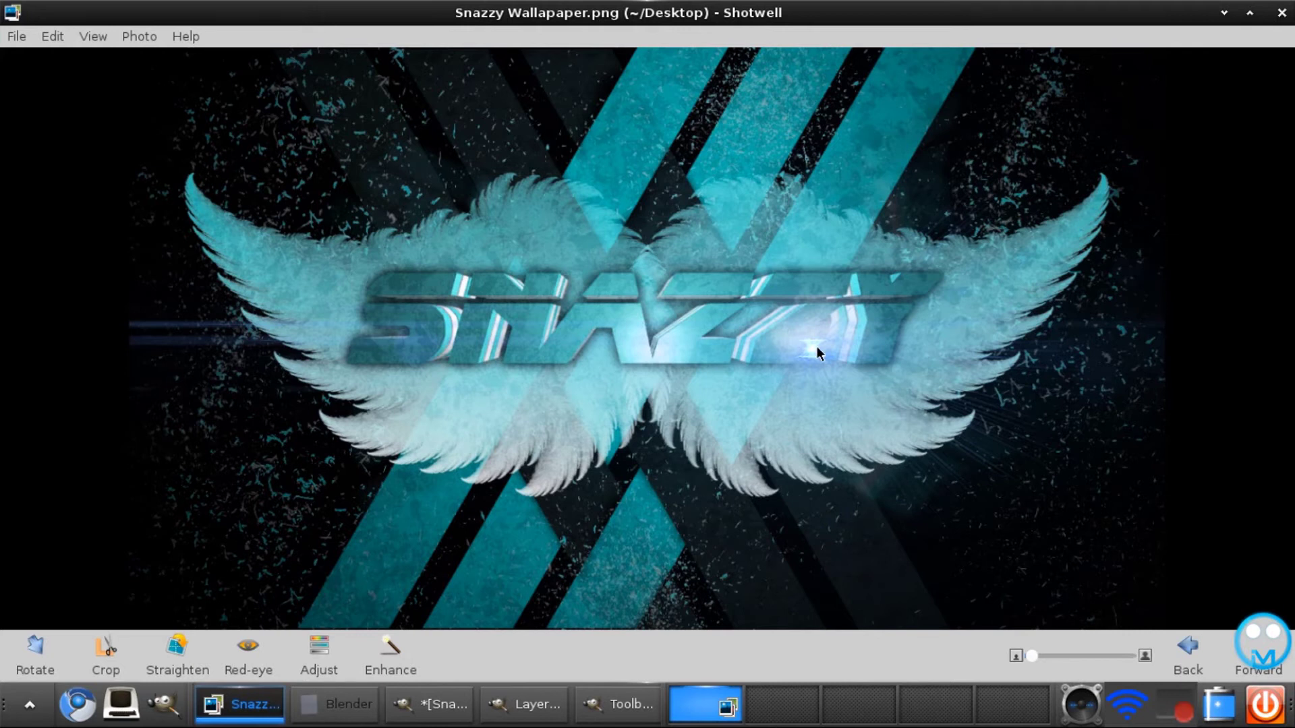
left_click(263, 705)
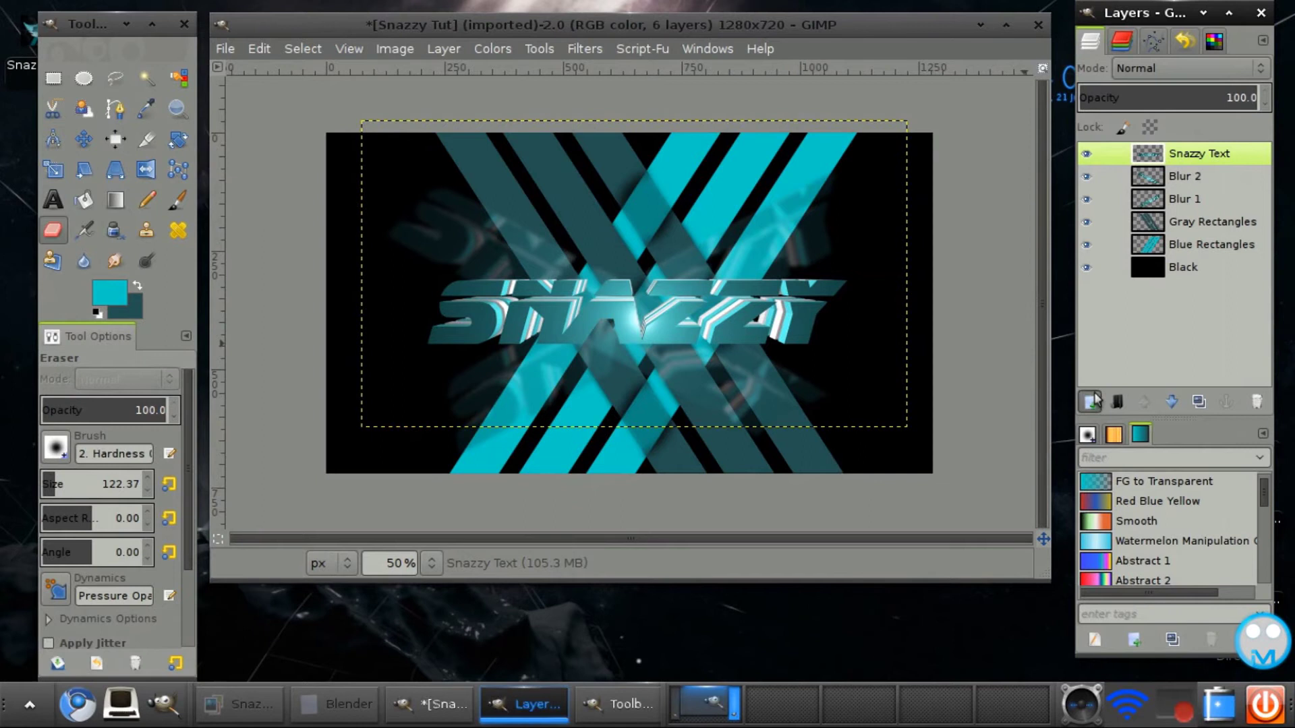
left_click(1090, 401)
type("Flare")
key("Return")
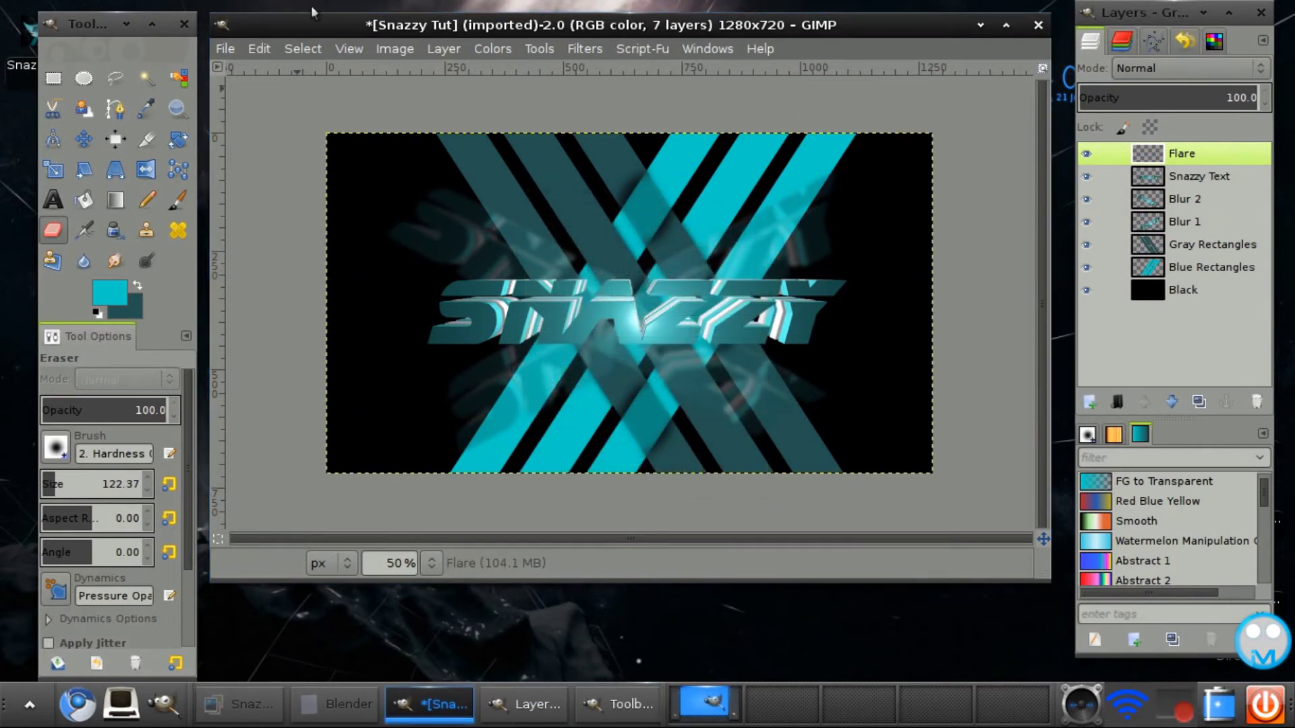
Import the concrete photo 100_2704.JPG from the Downloads folder as a new layer
left_click(226, 48)
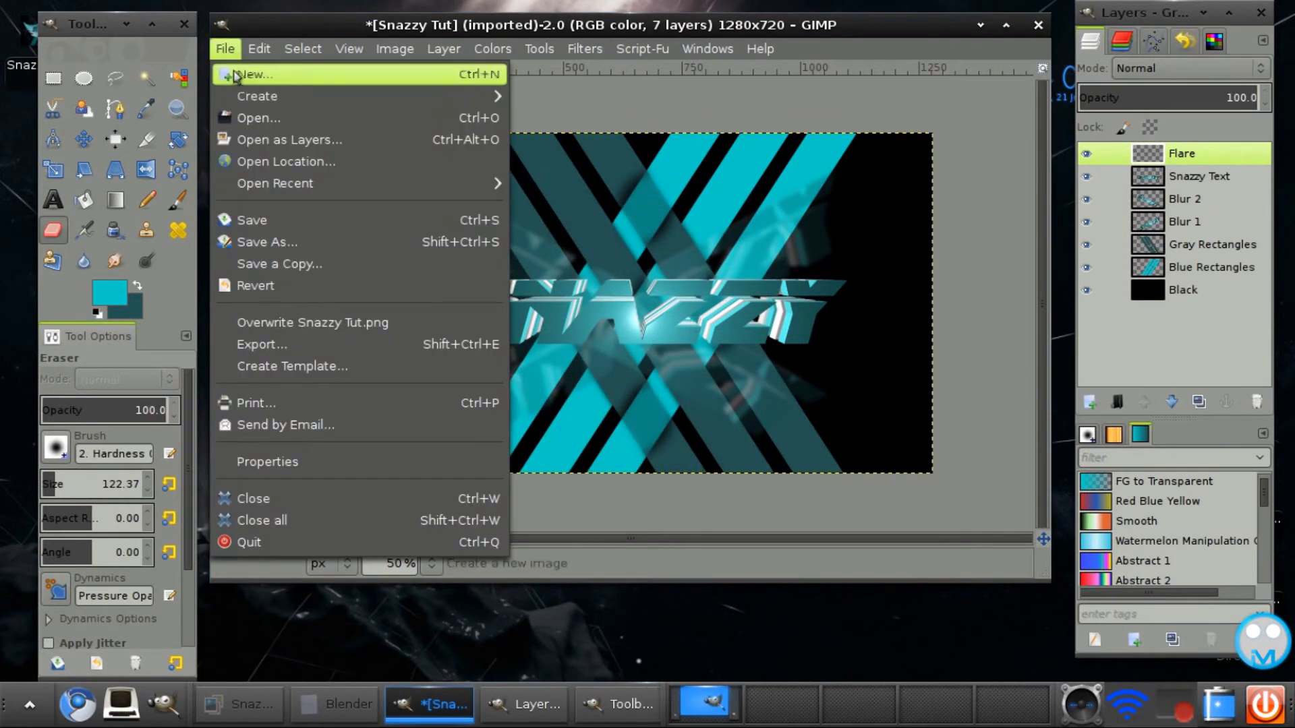
left_click(264, 142)
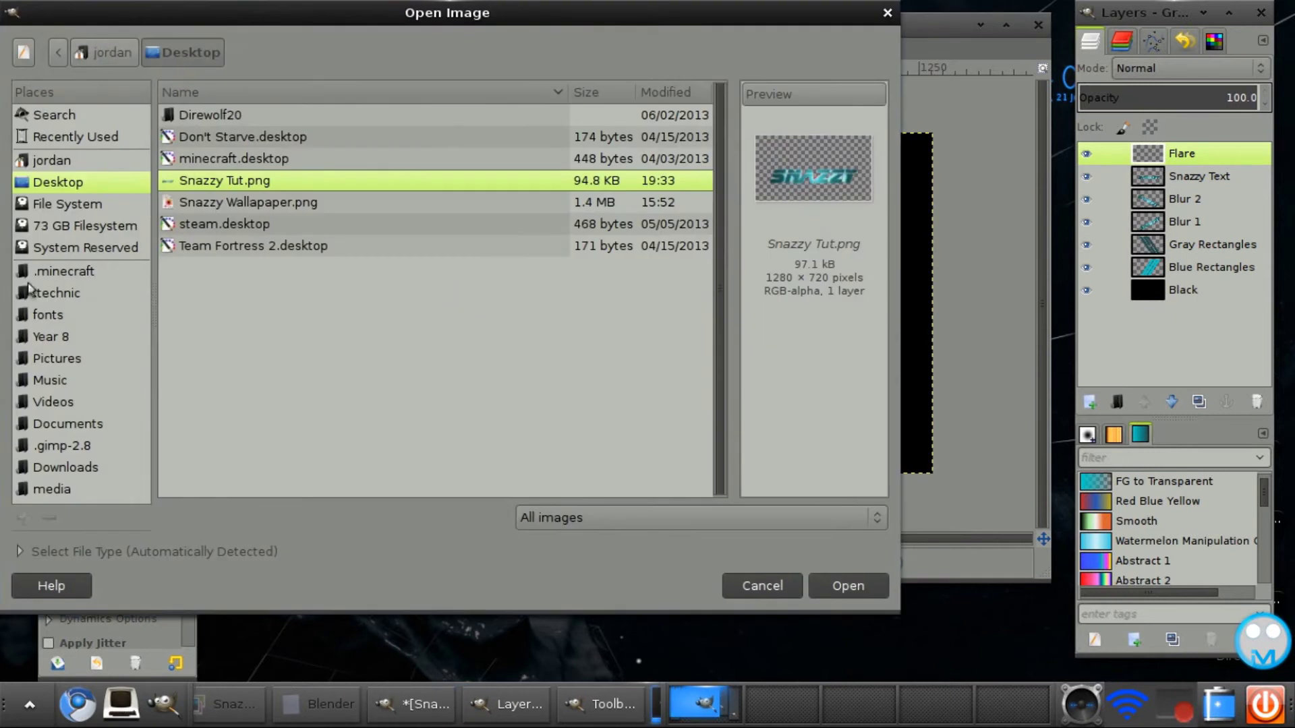
left_click(75, 469)
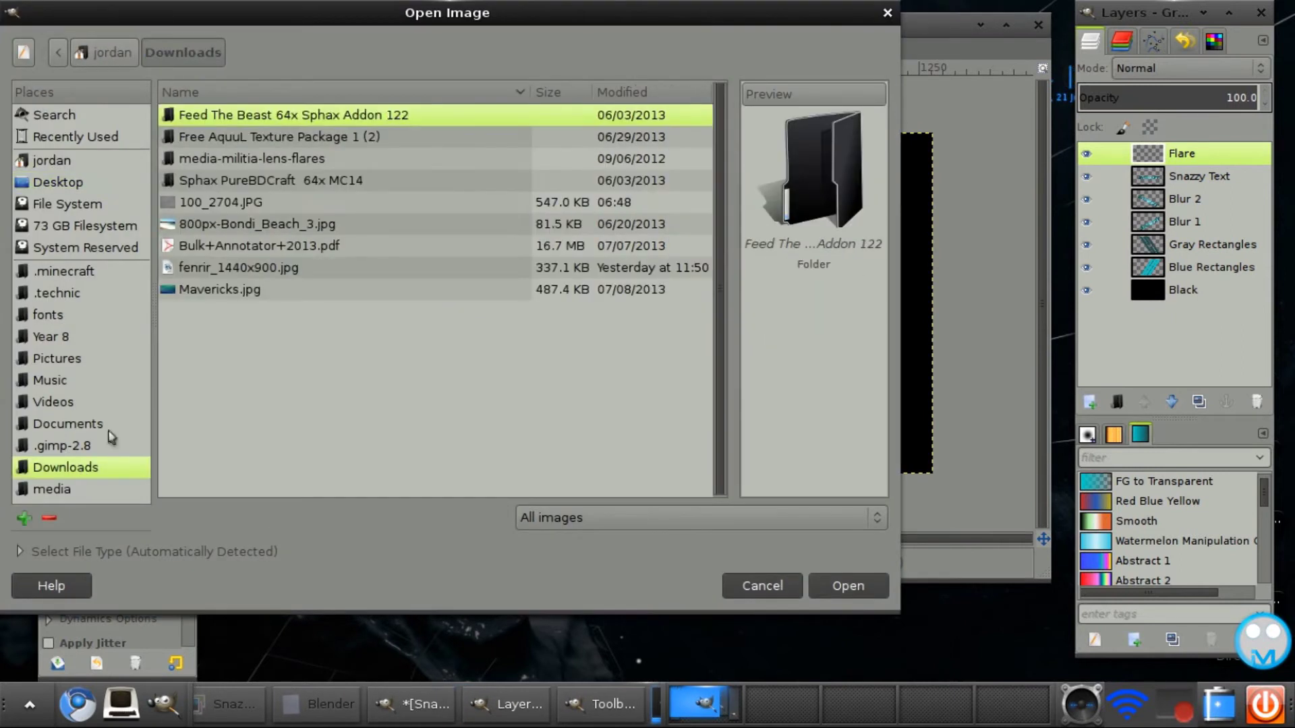
left_click(205, 203)
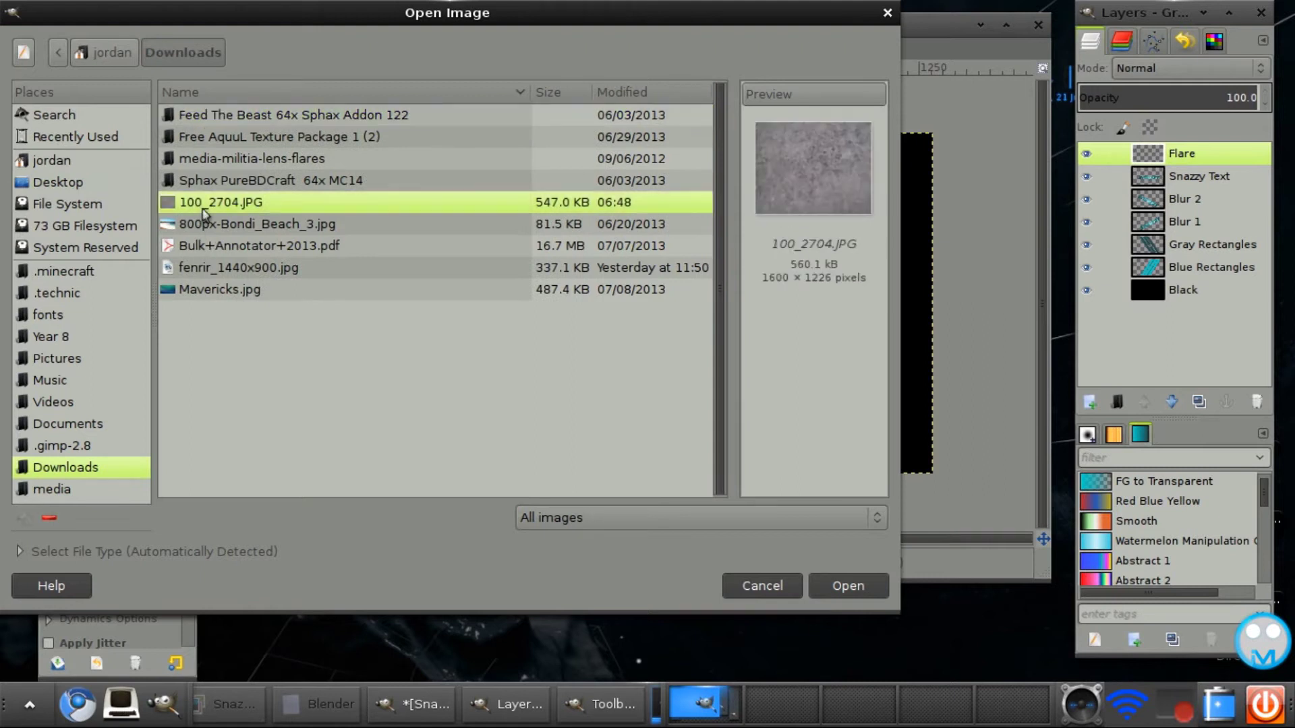
double_click(204, 213)
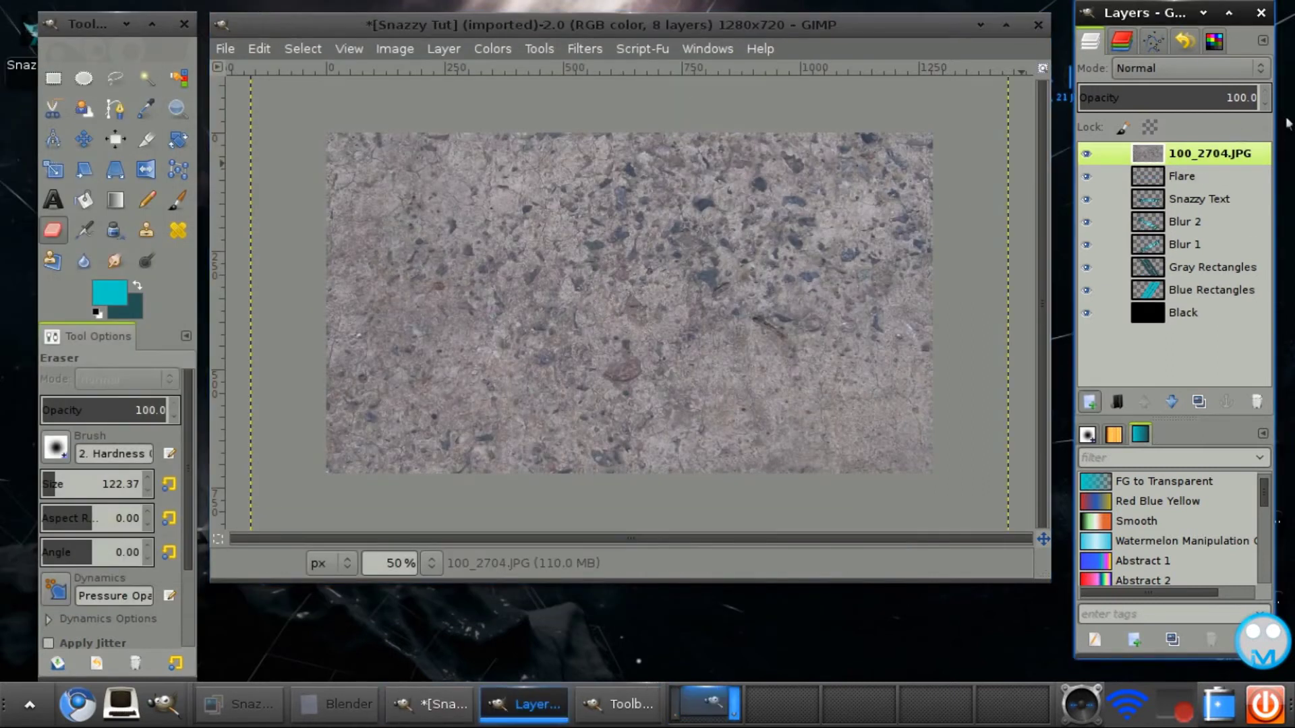
Rename the imported photo layer to Texture and set its blend mode to Overlay
double_click(1235, 153)
type("T")
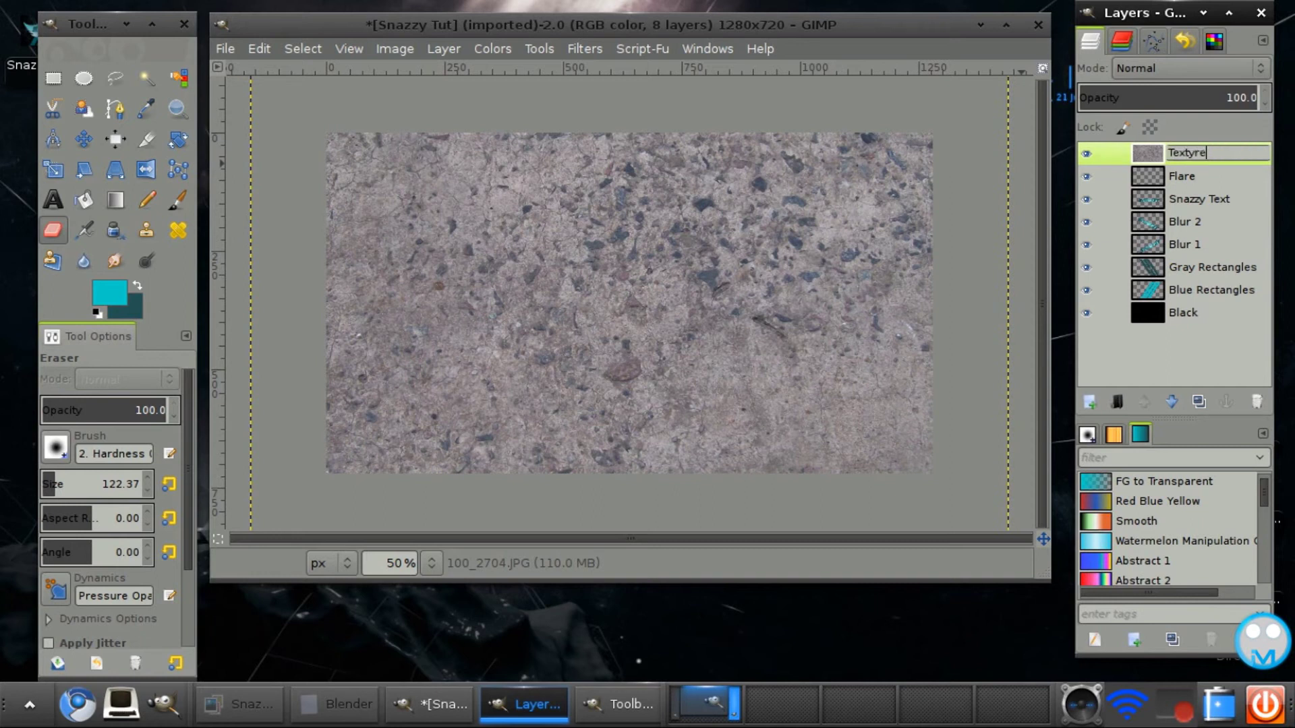
type("exture")
key("Return")
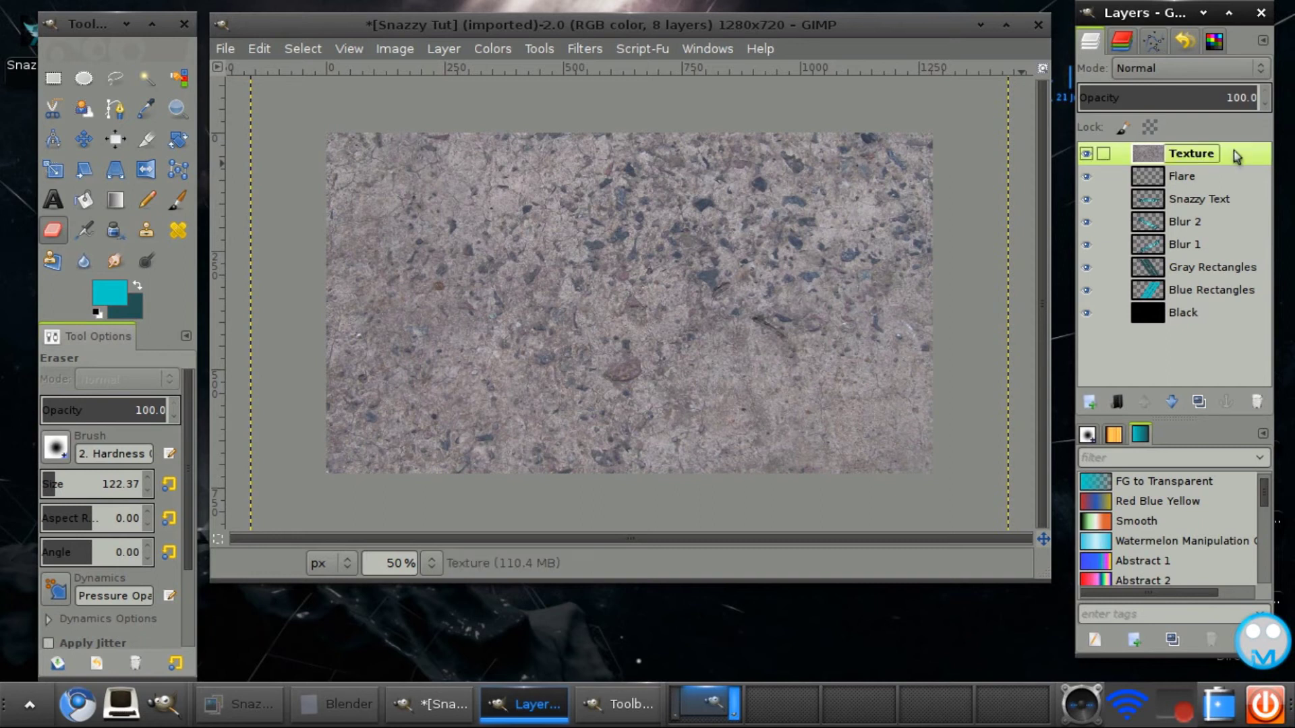
left_click(1209, 68)
left_click(1165, 346)
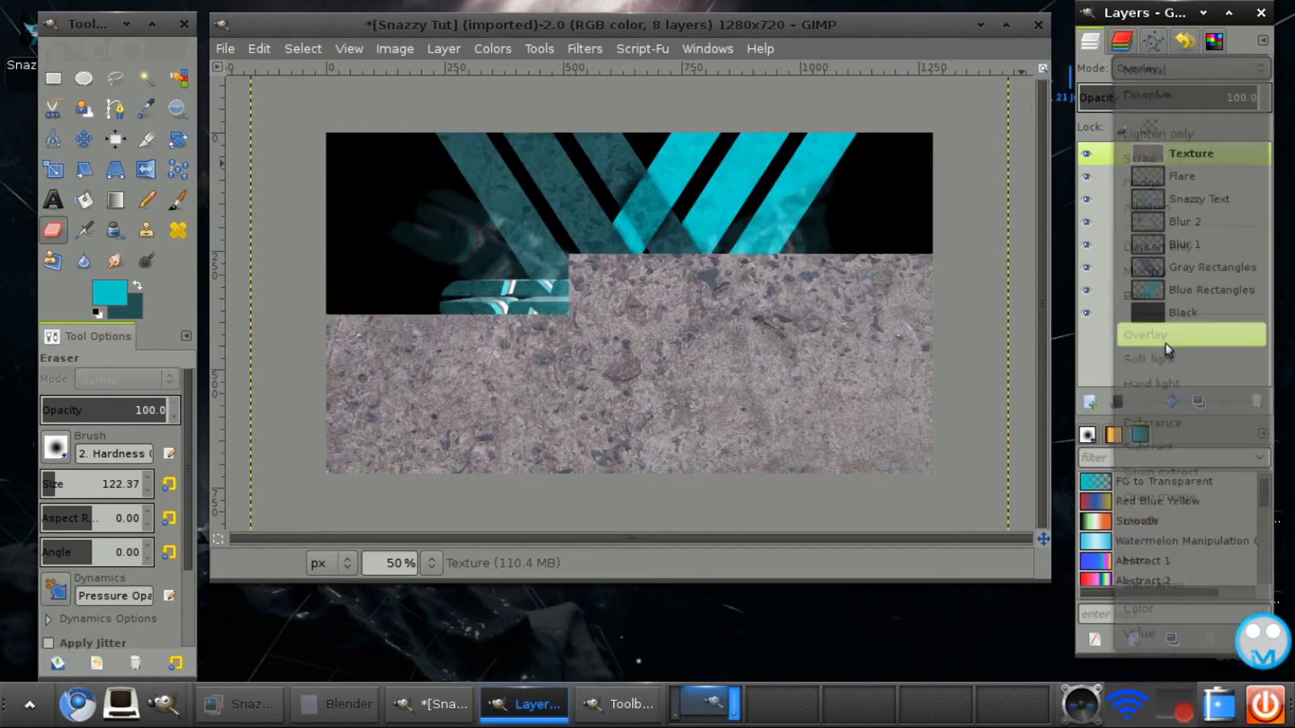
Lower the Texture layer's opacity to 78.6
left_click(1199, 98)
left_click_drag(1200, 98, 1220, 98)
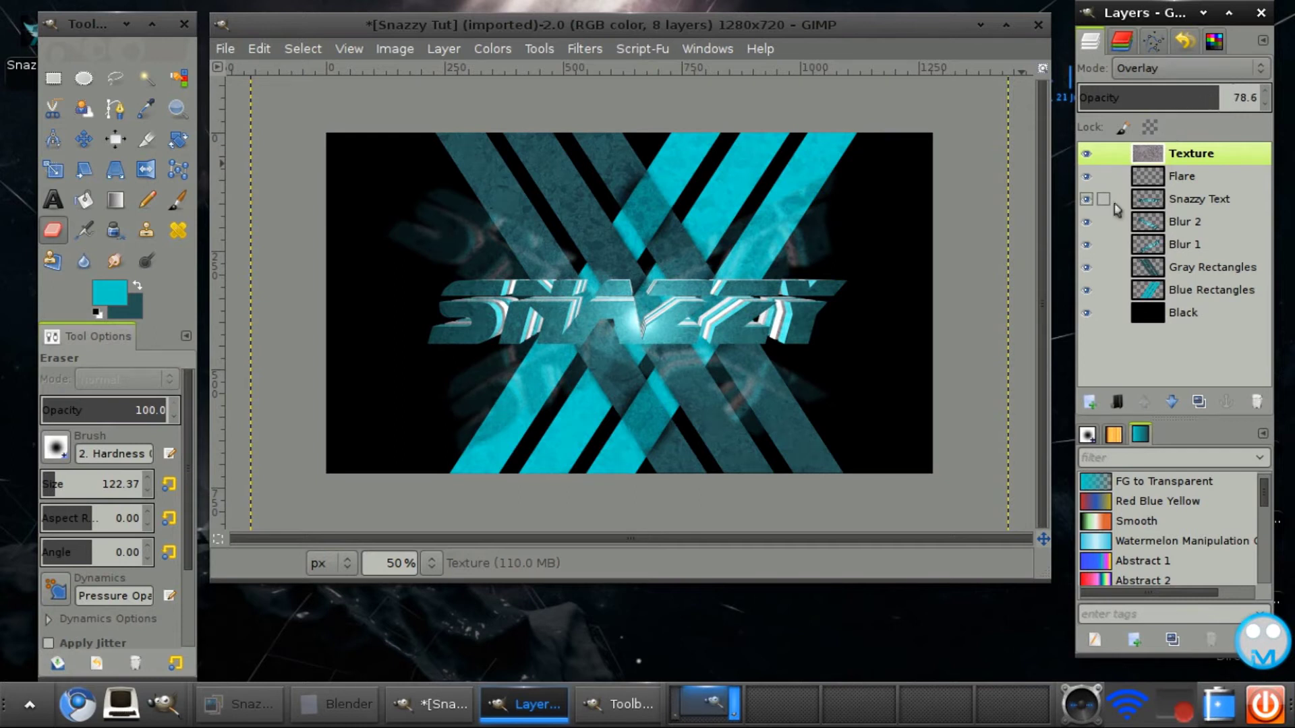
Select the Flare layer and start importing an image as a layer from the media-militia-lens-flares folder in Downloads
left_click(1180, 178)
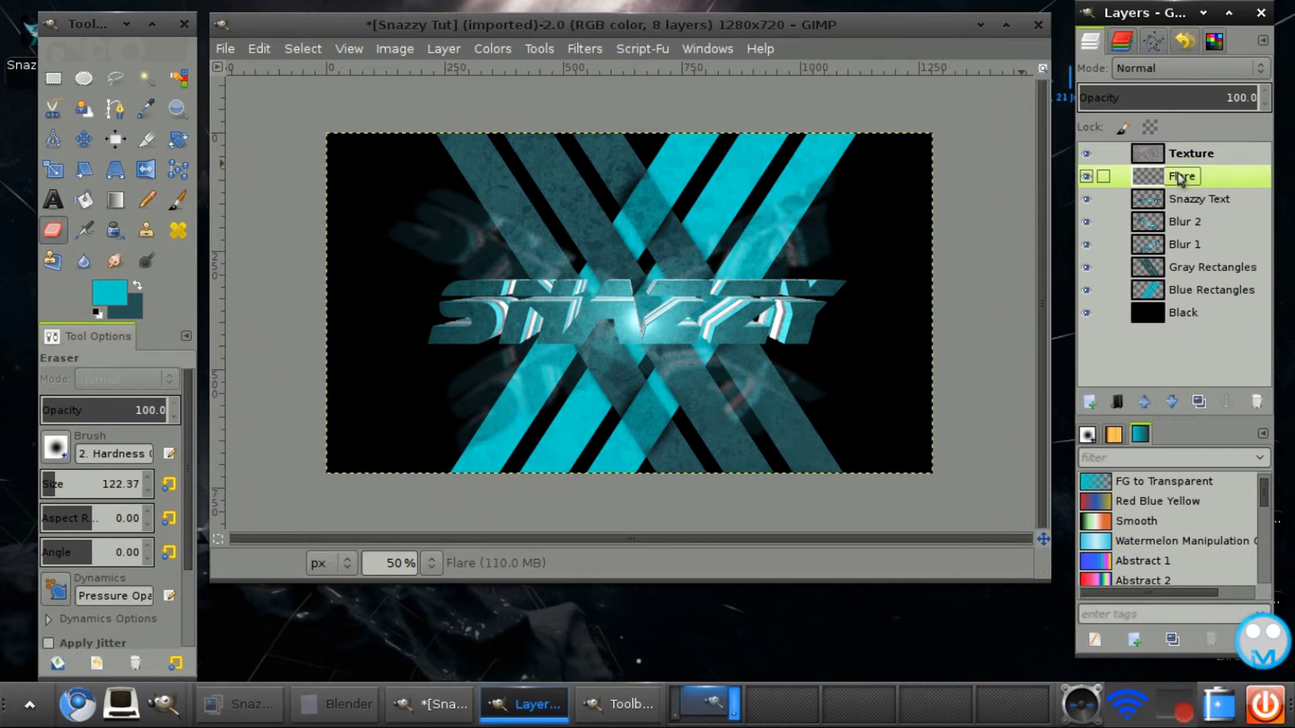
left_click(225, 49)
left_click(284, 140)
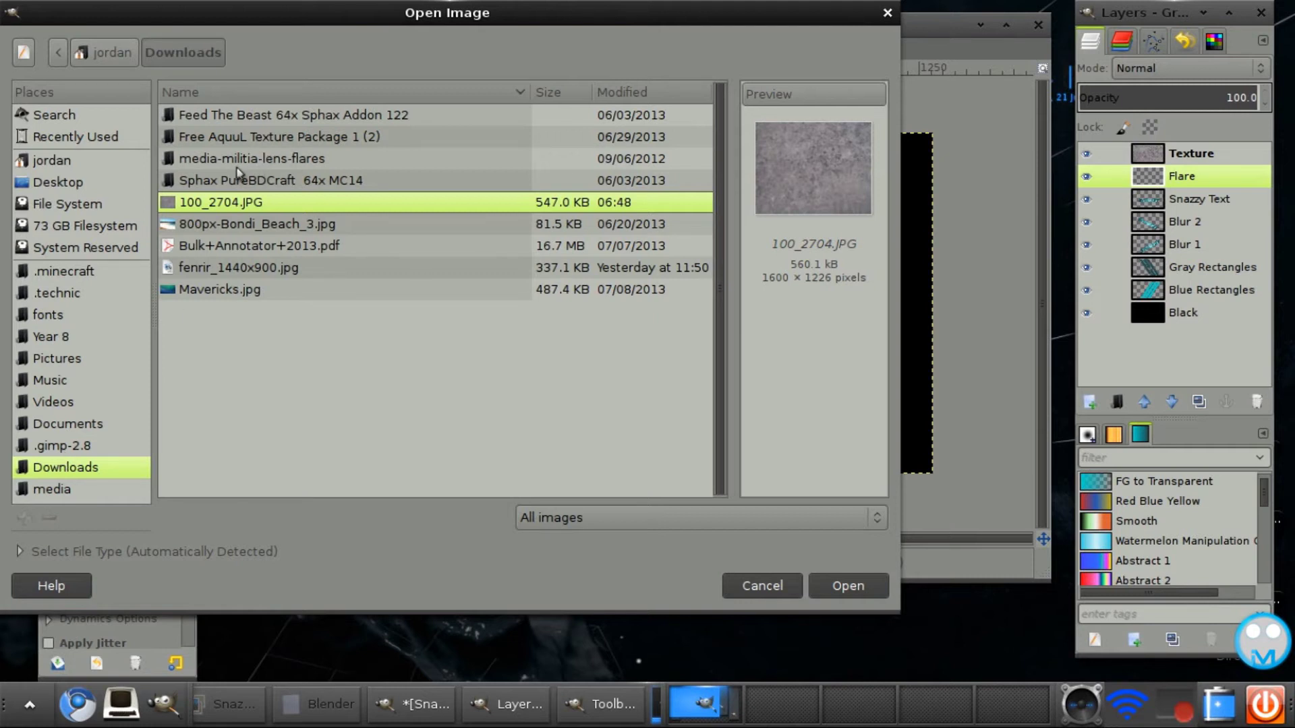
left_click(259, 161)
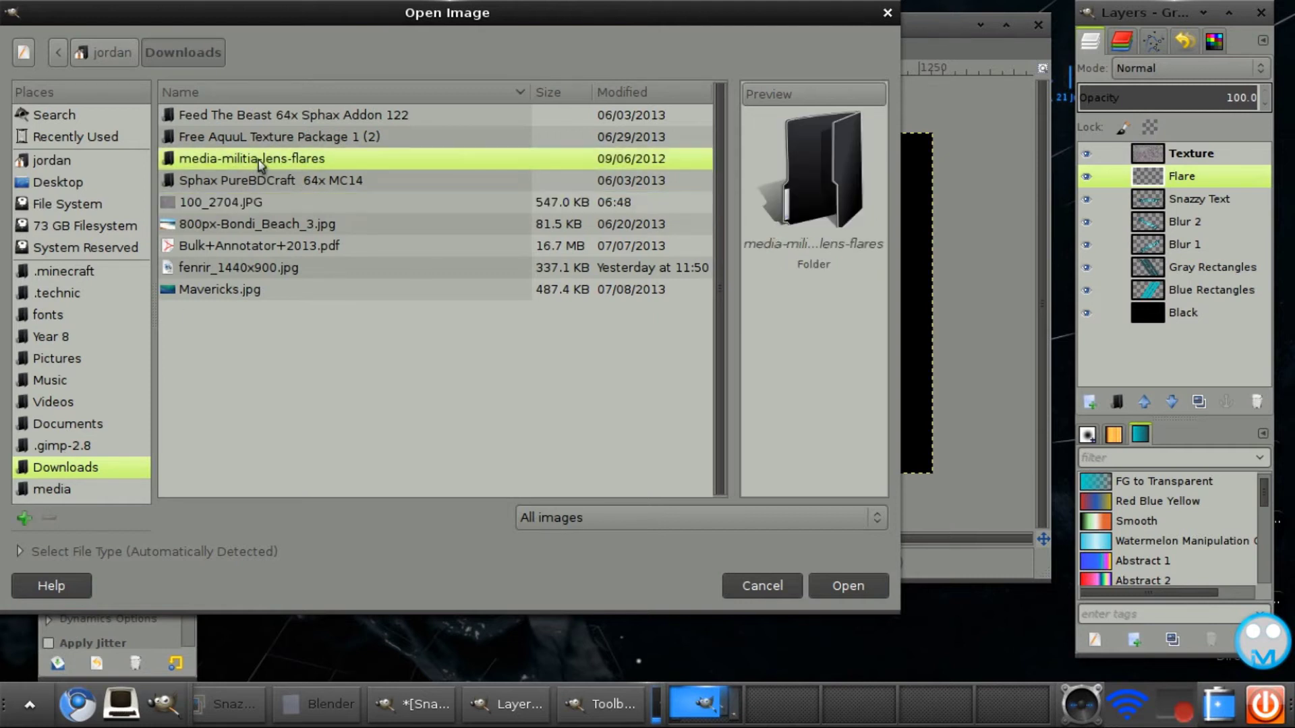
double_click(257, 160)
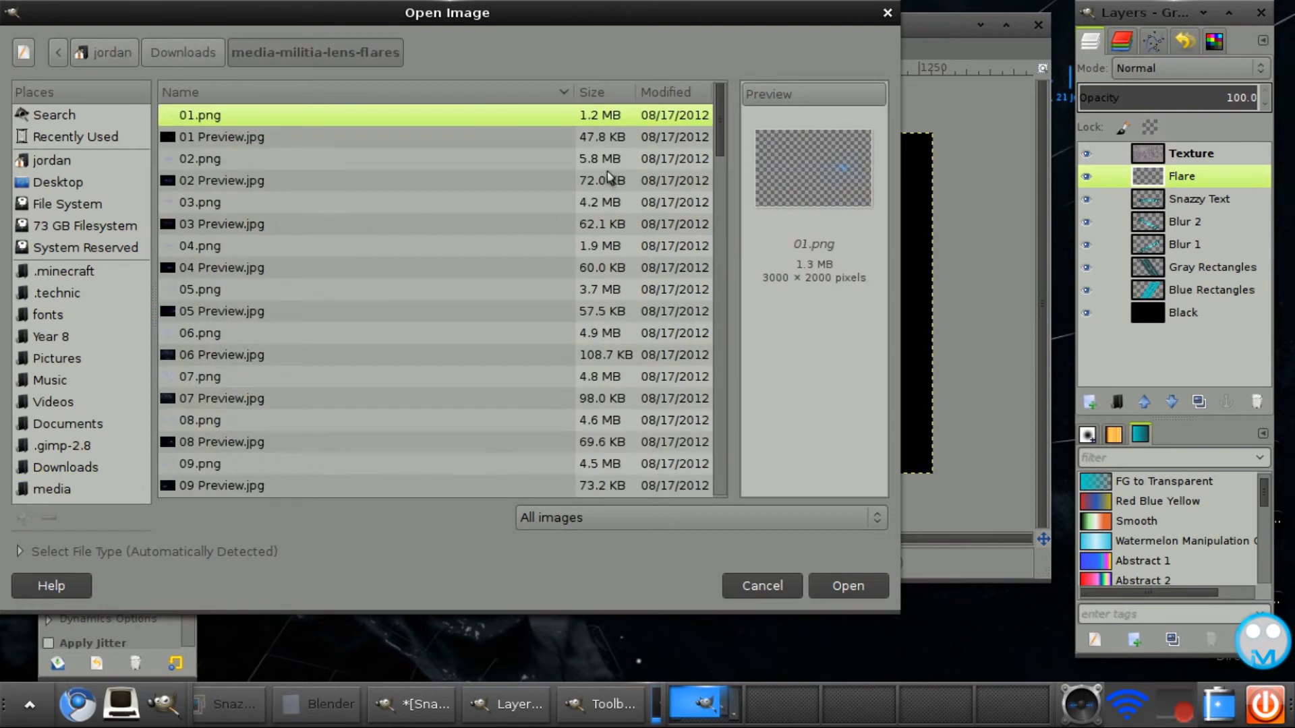
Examine the previews of the numbered lens flare images in the folder to find a flare that suits the wallpaper
left_click_drag(725, 137, 746, 404)
left_click(369, 413)
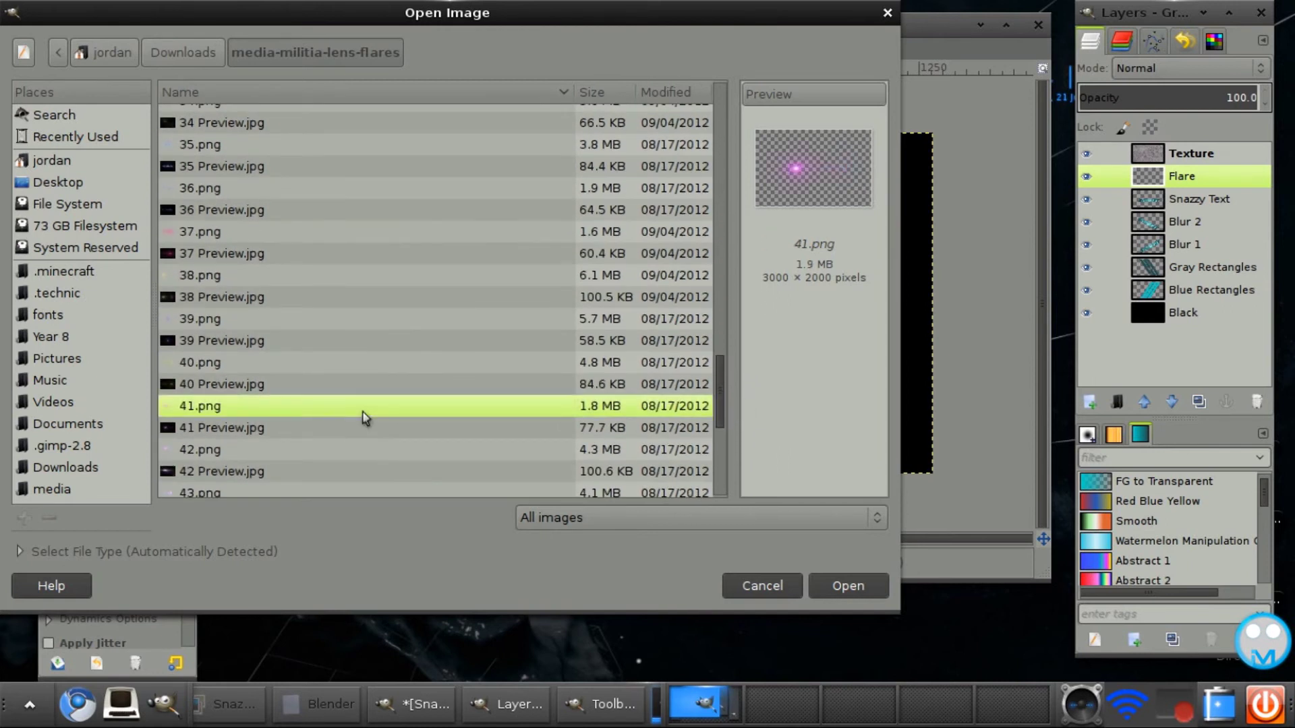
left_click(270, 451)
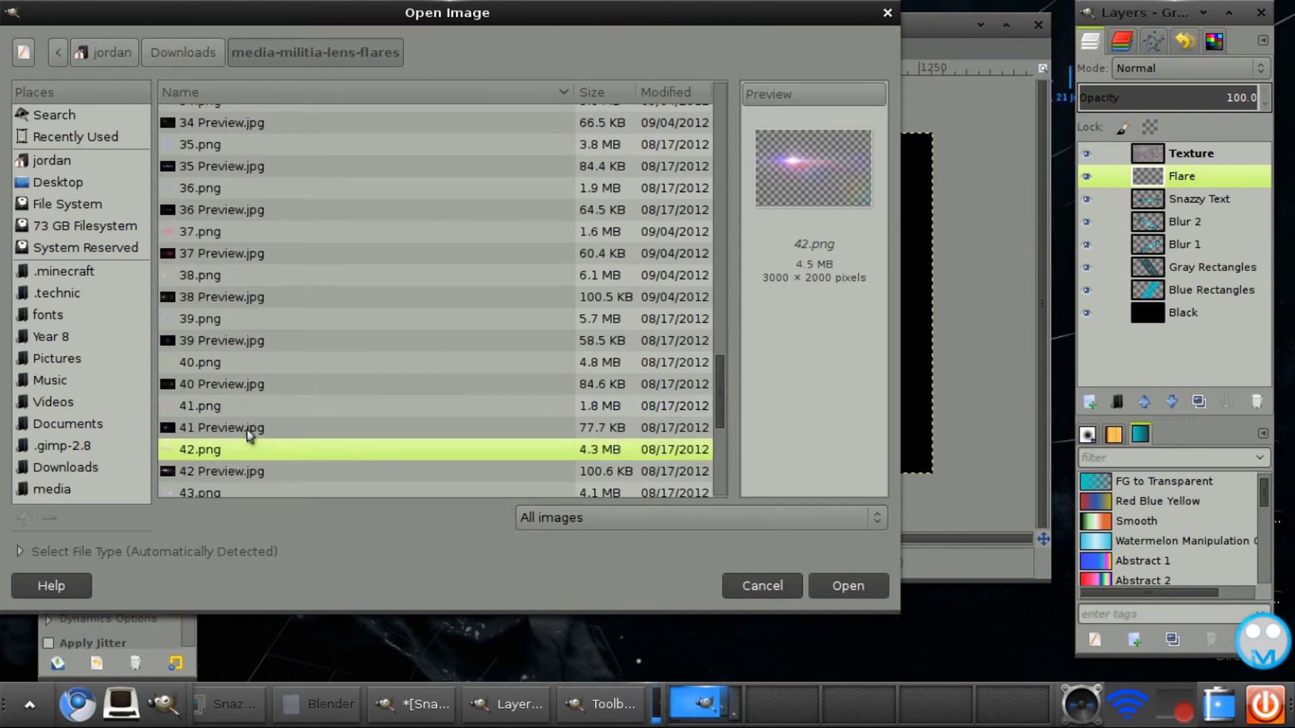
left_click(250, 429)
left_click(251, 408)
left_click(251, 384)
left_click(246, 363)
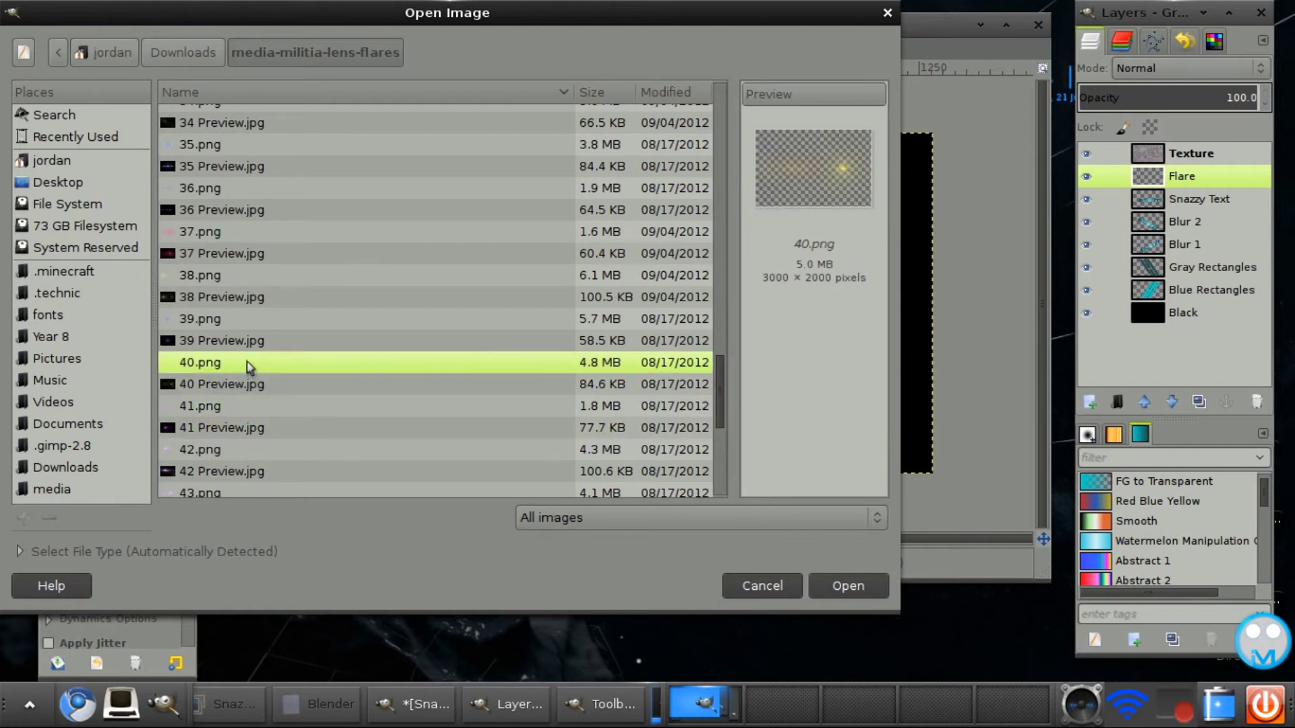
left_click_drag(717, 375, 720, 262)
left_click(281, 168)
left_click(266, 212)
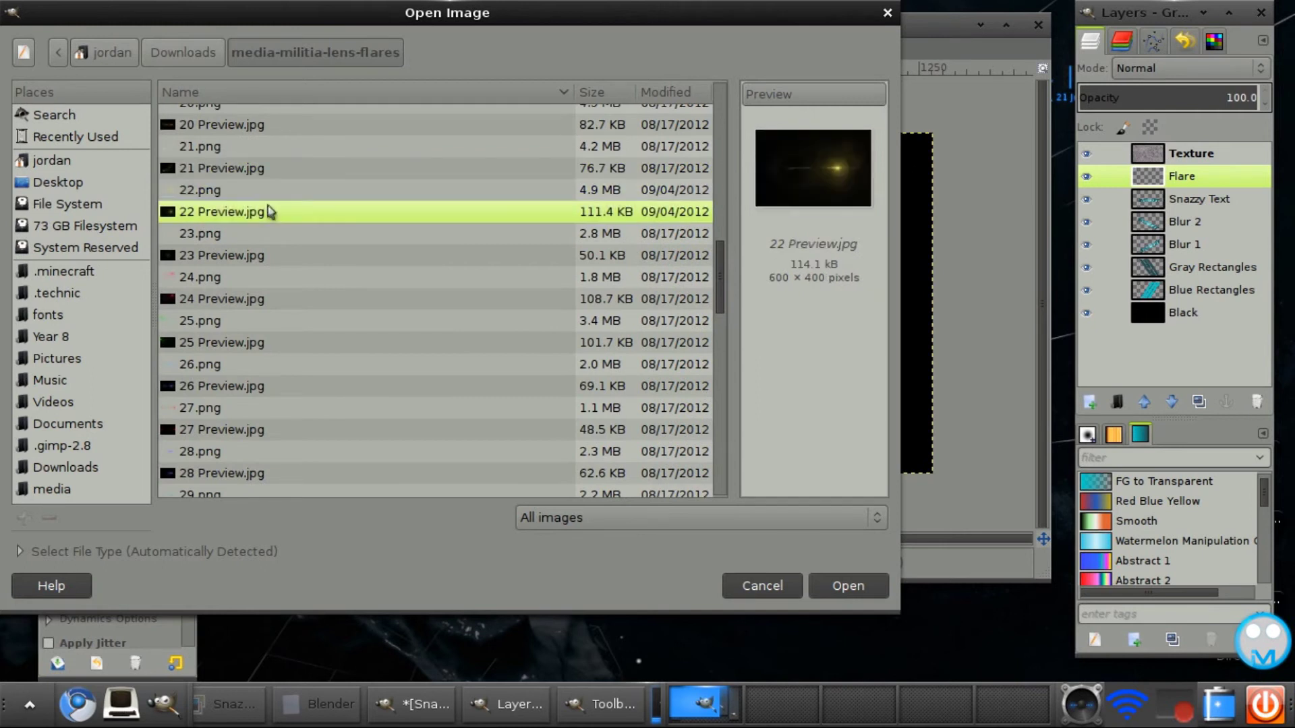
left_click(265, 234)
left_click(268, 276)
left_click(266, 320)
left_click(263, 341)
left_click(265, 364)
left_click(273, 407)
left_click(287, 451)
left_click_drag(724, 291, 728, 350)
left_click(253, 234)
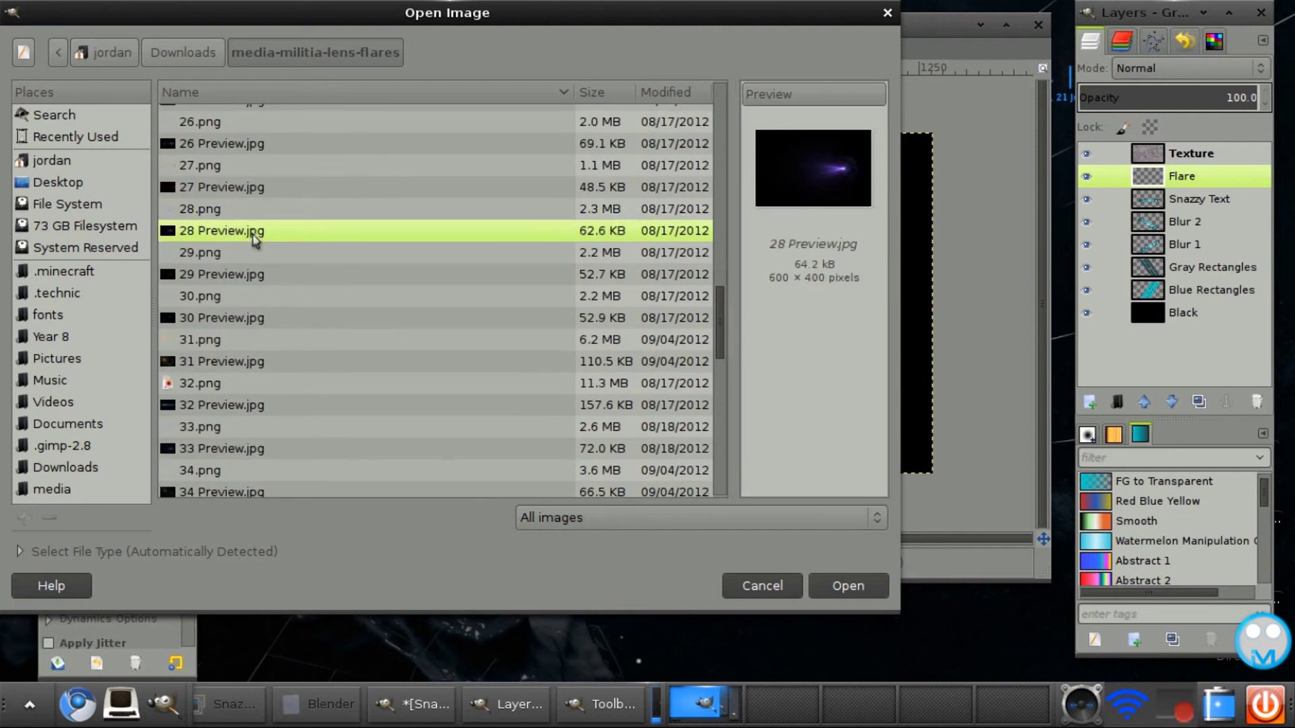
left_click(265, 273)
left_click(269, 315)
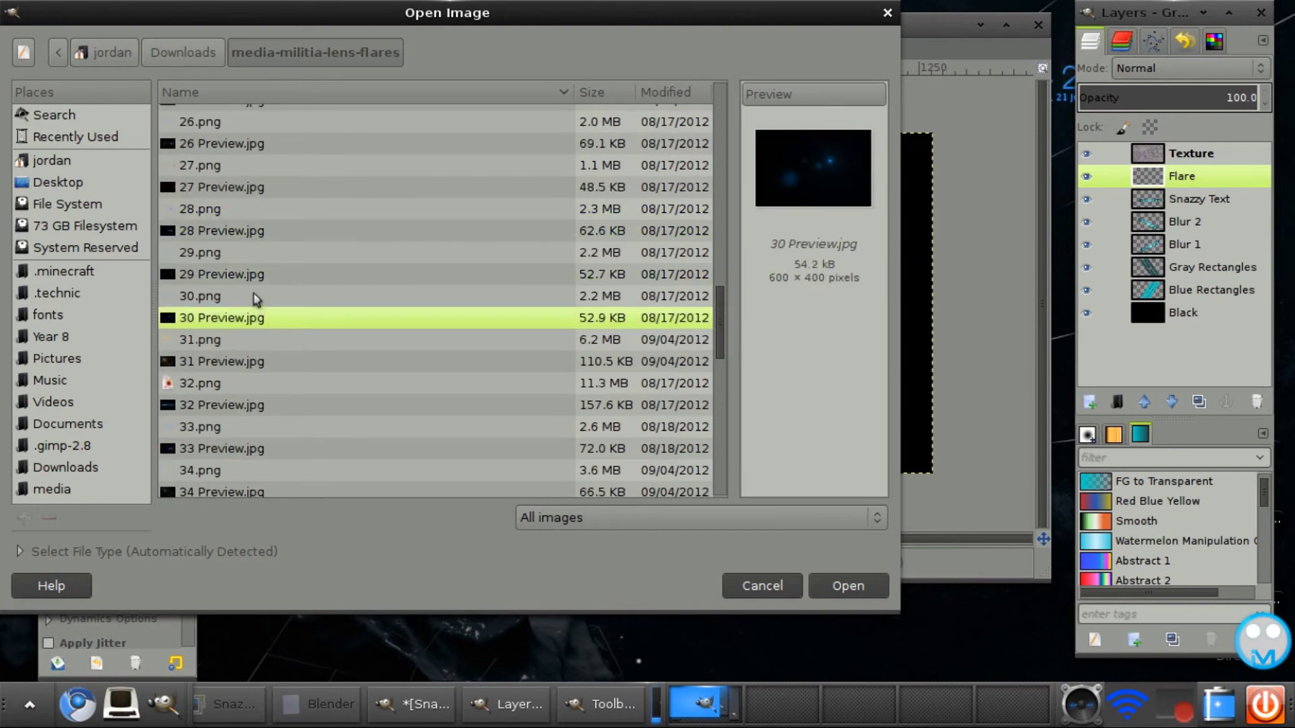
left_click(256, 298)
left_click(258, 341)
left_click(259, 362)
left_click(260, 405)
Import the blue lens flare 33.png as a new layer above the Flare layer
left_click(258, 424)
left_click(266, 450)
left_click(260, 434)
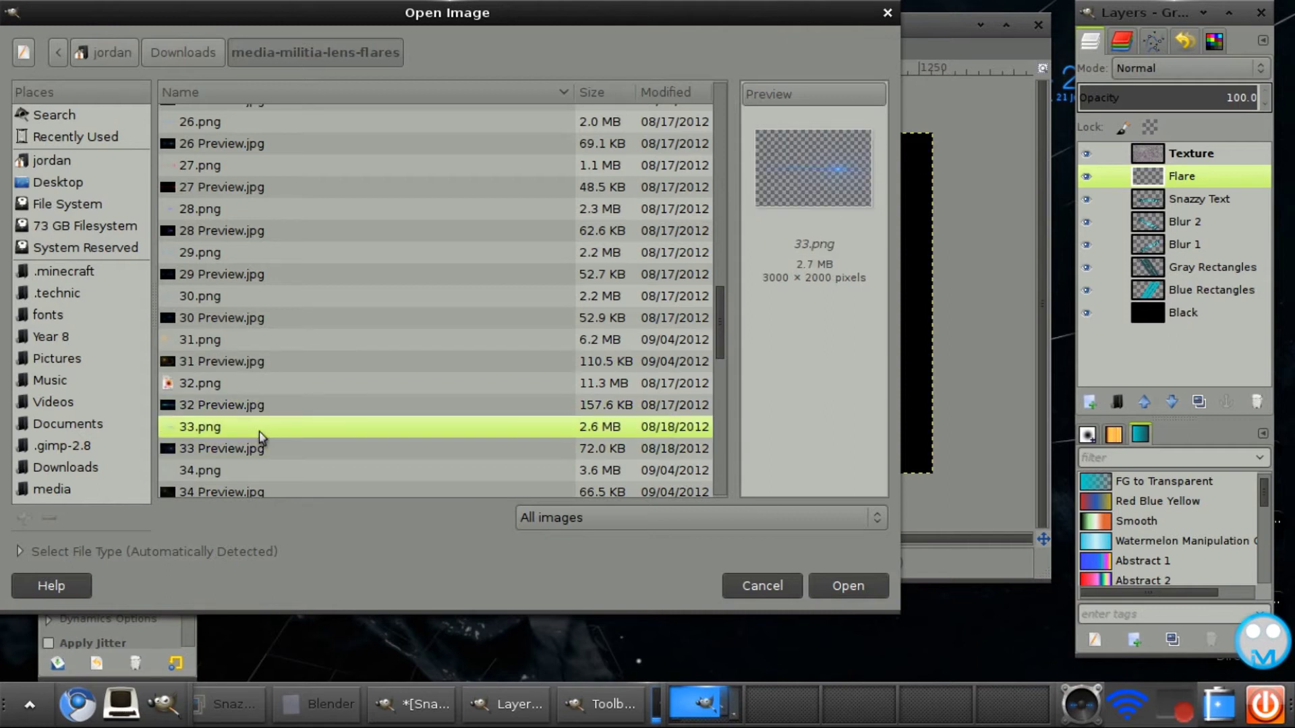
double_click(260, 434)
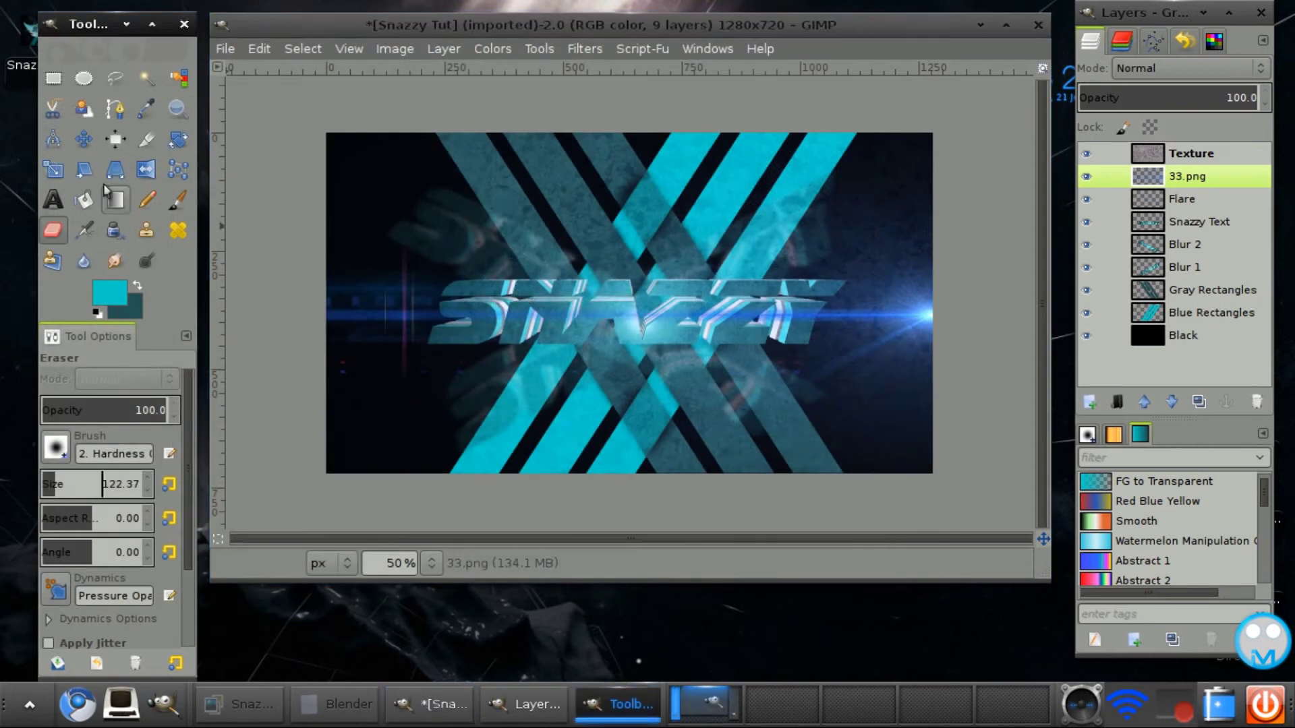
Set the Move tool to move the active layer and shift 33.png by about -402, 28 px onto the right half of the SNAZZY text
left_click(84, 139)
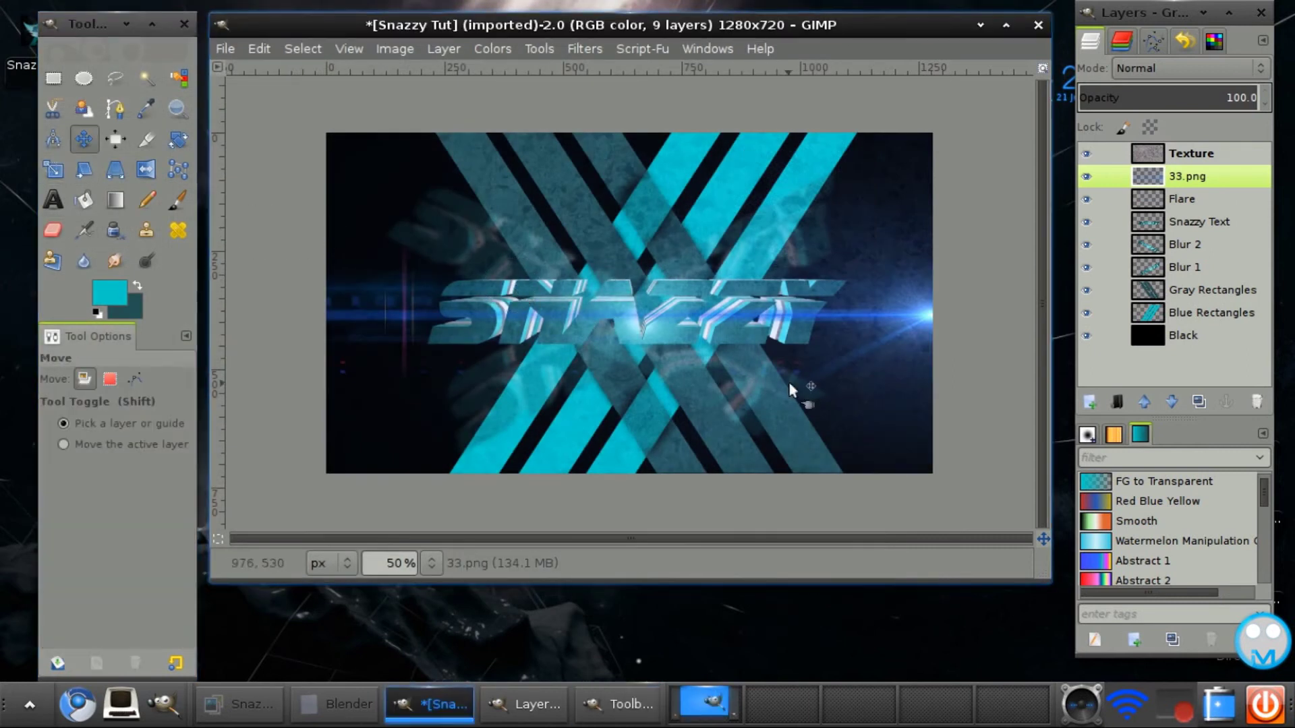
mouse_move(929, 313)
left_mouse_down()
mouse_move(887, 310)
mouse_move(905, 317)
left_mouse_up()
key("Page_Down")
left_click(64, 444)
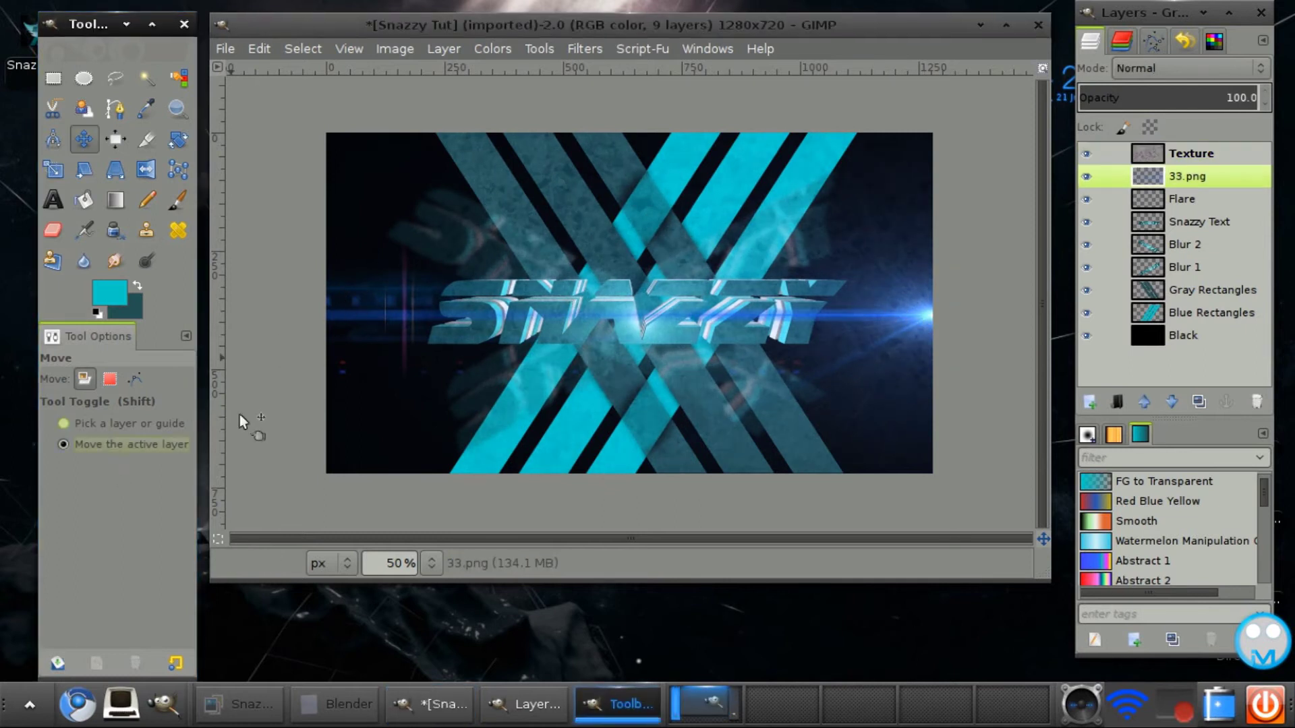
left_click_drag(926, 314, 733, 327)
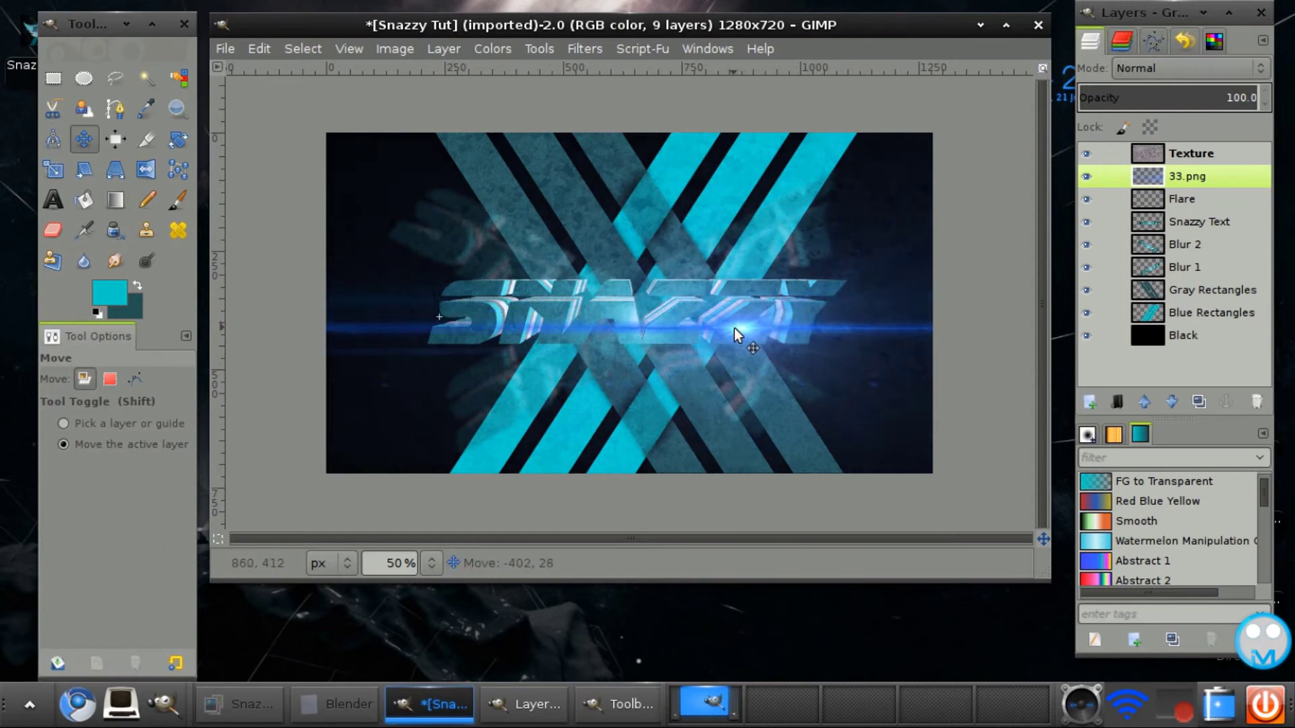
Merge the 33.png layer down into the Flare layer
left_click(1201, 176)
right_click(1201, 176)
left_click(1153, 161)
Try erasing the Flare layer's glow just left of the SNAZZY text with a soft eraser, and undo the stroke
key("shift+e")
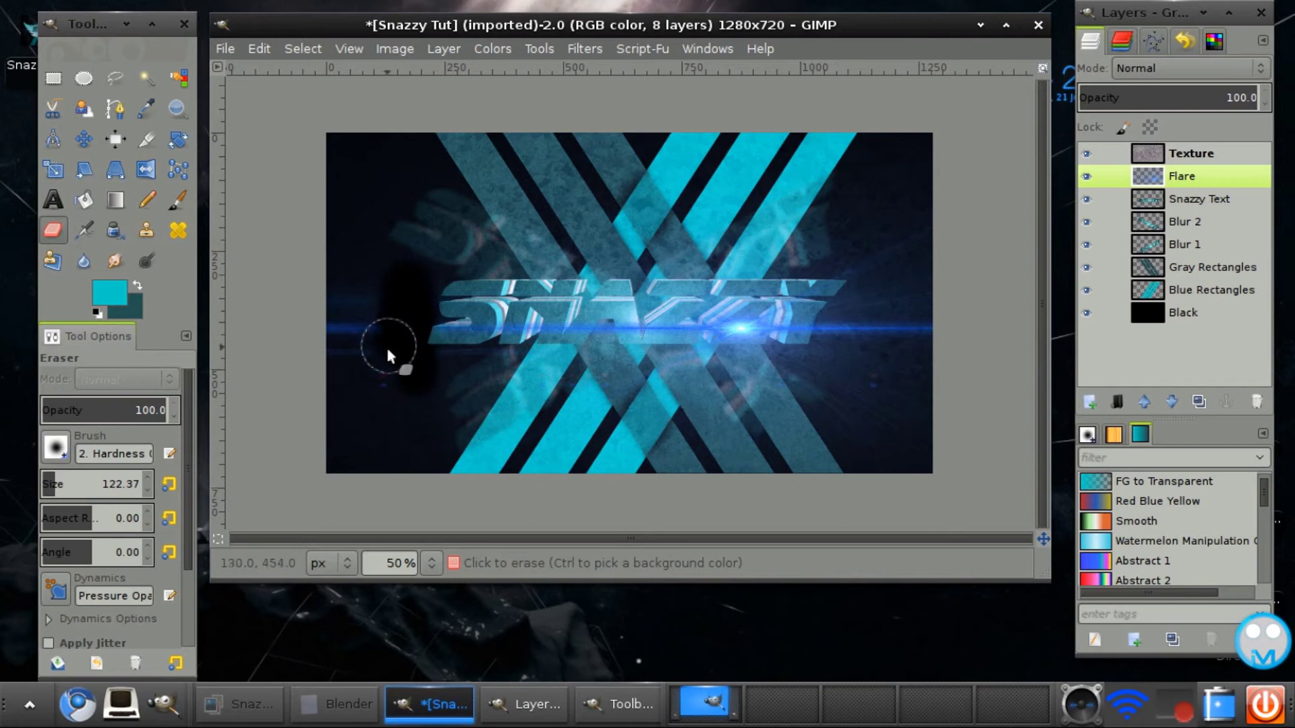
key("ctrl+z")
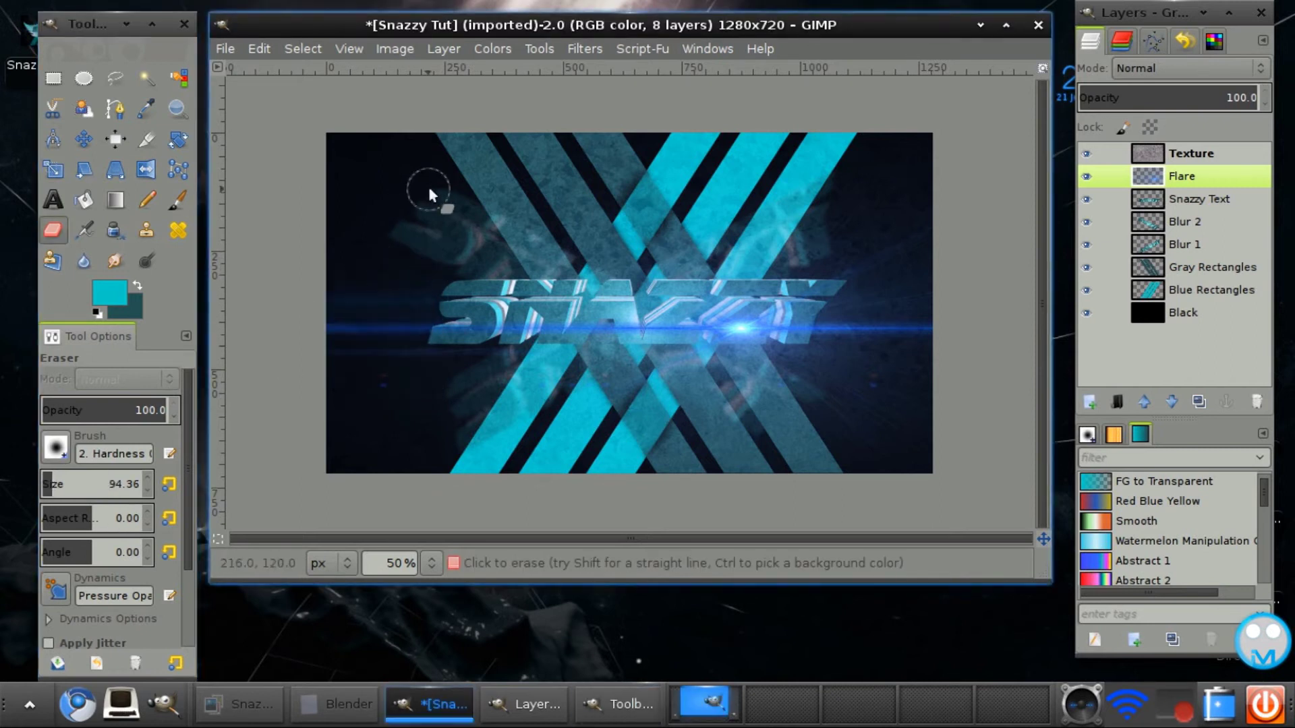
left_click_drag(108, 485, 64, 459)
left_click(56, 449)
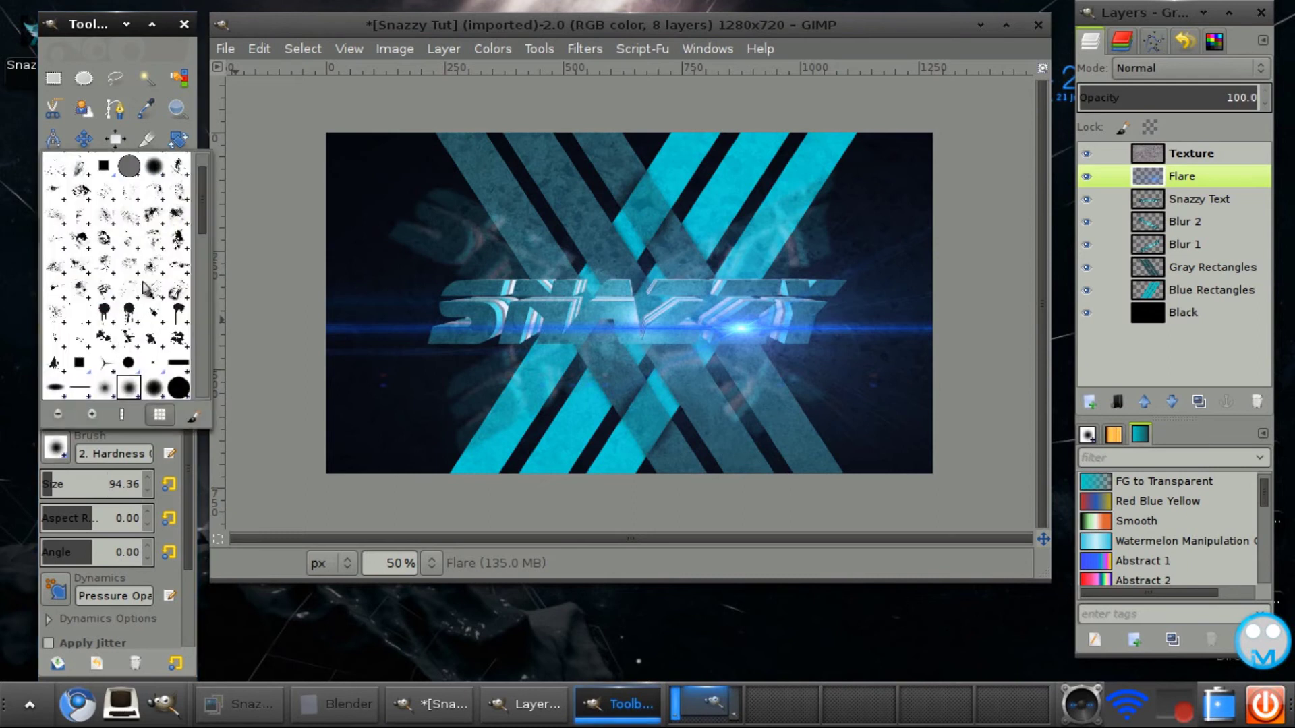
left_click(286, 237)
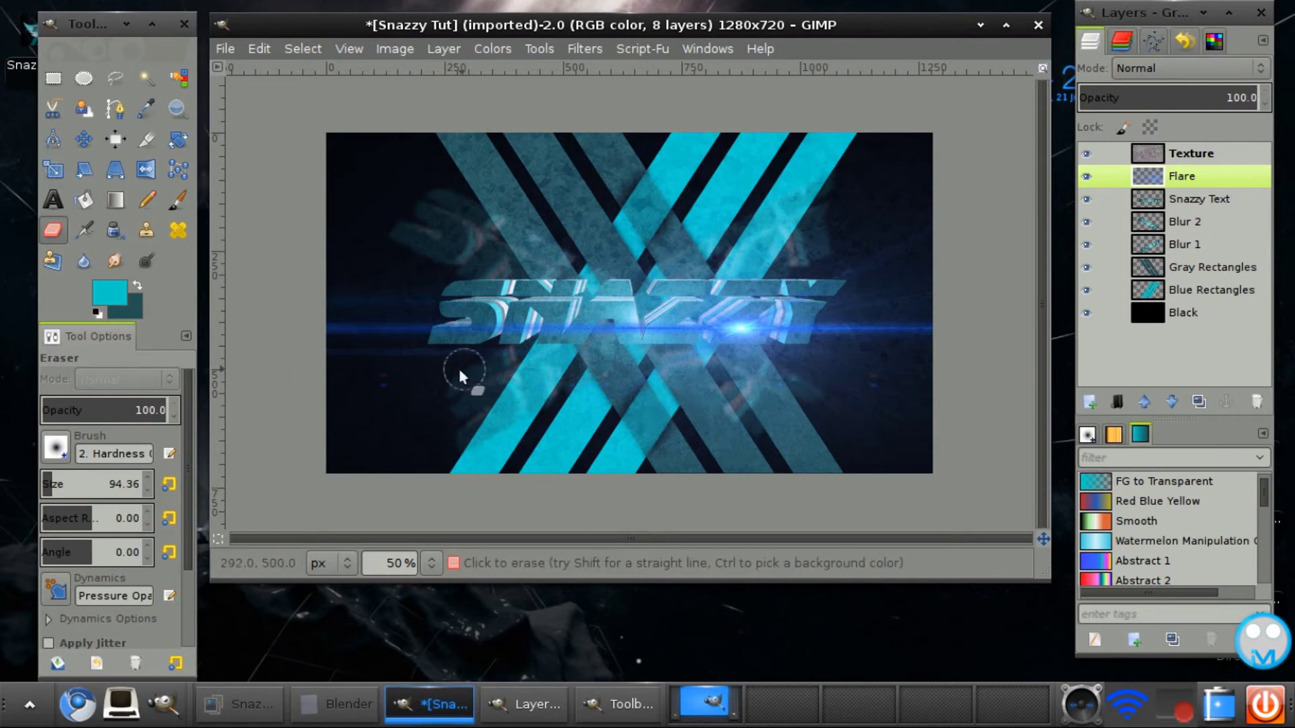
left_click(386, 391)
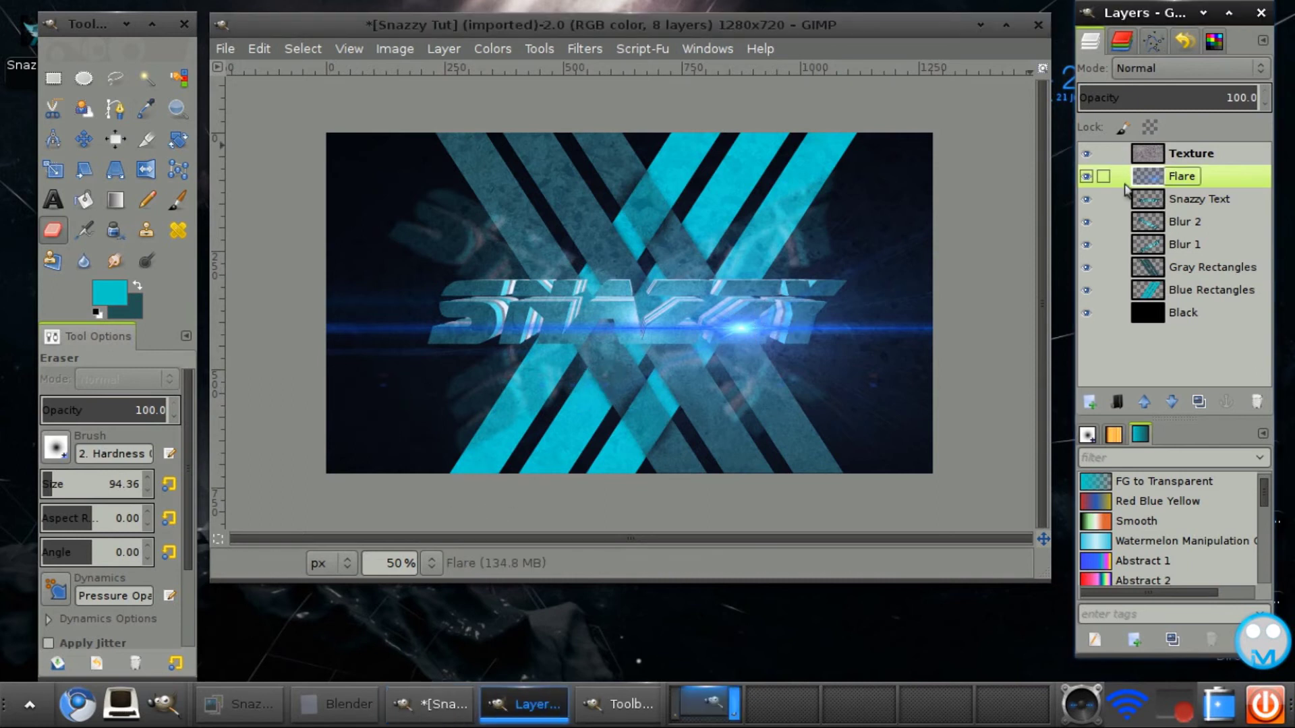
left_click(1248, 92)
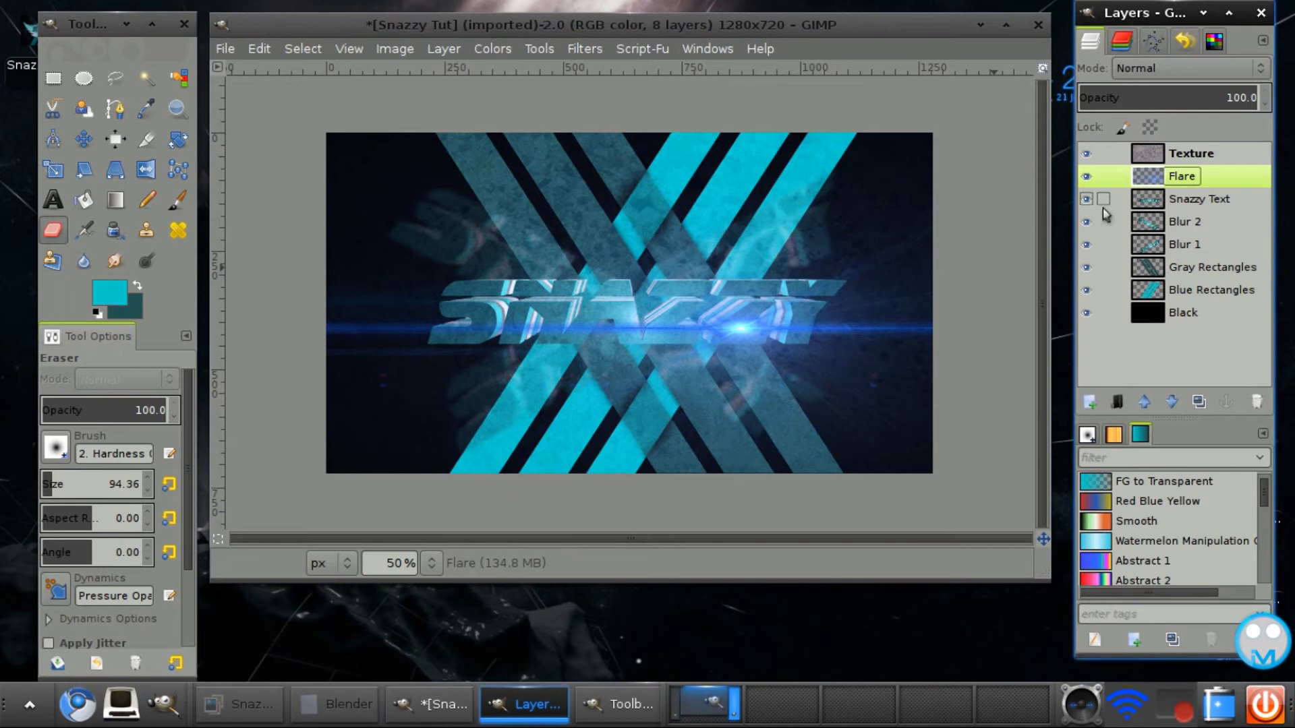
Add a transparent 1280 × 720 px layer named Debris above the Blur 2 layer
left_click(1178, 228)
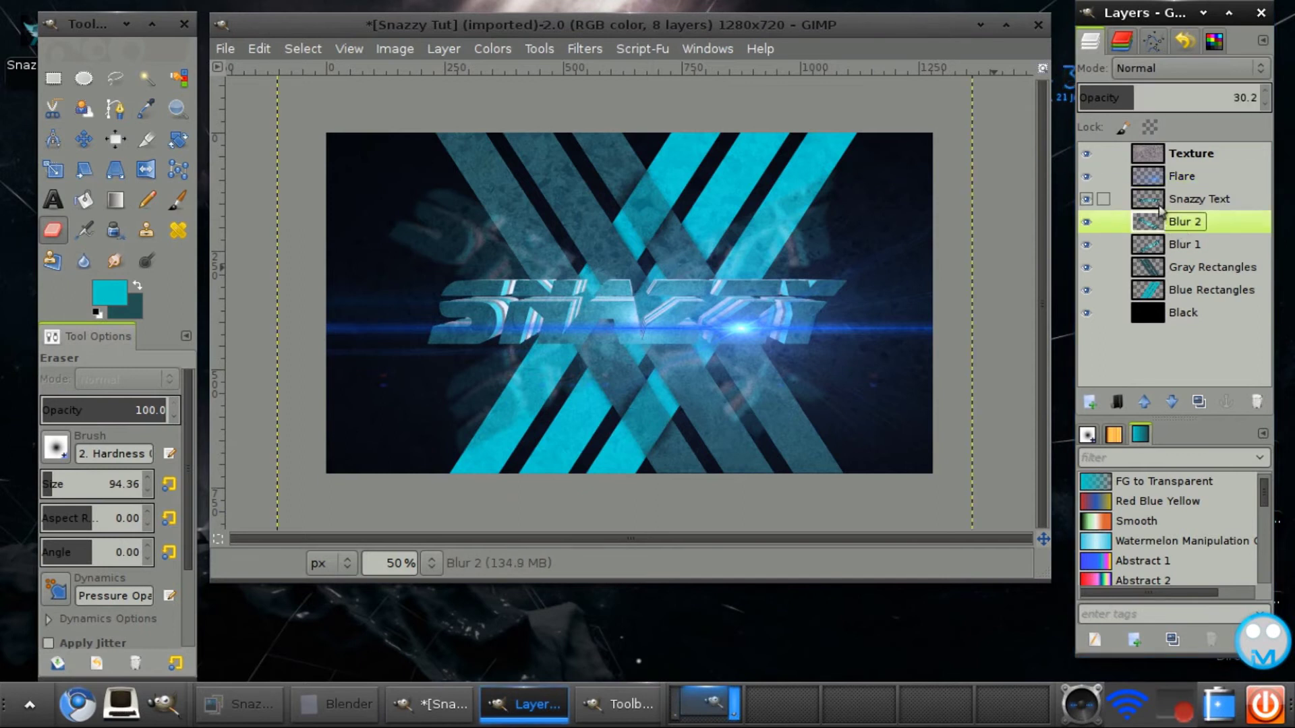
left_click(1089, 402)
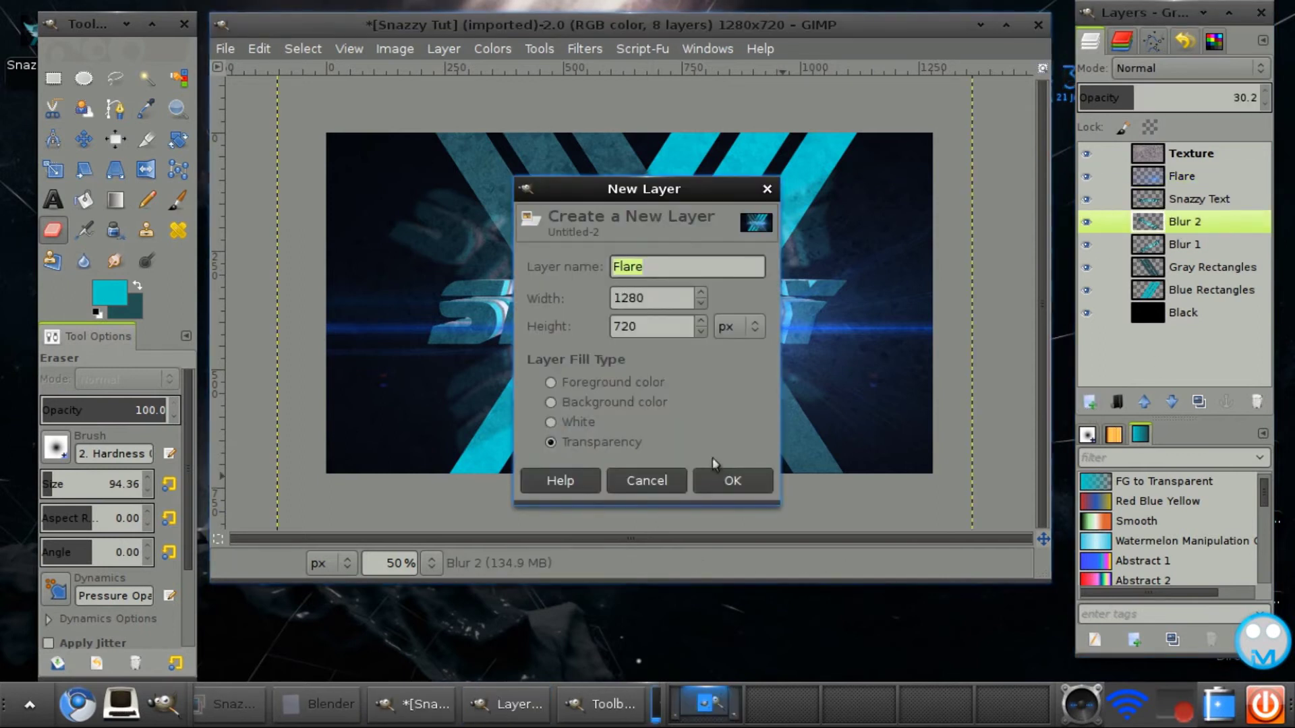
key("e")
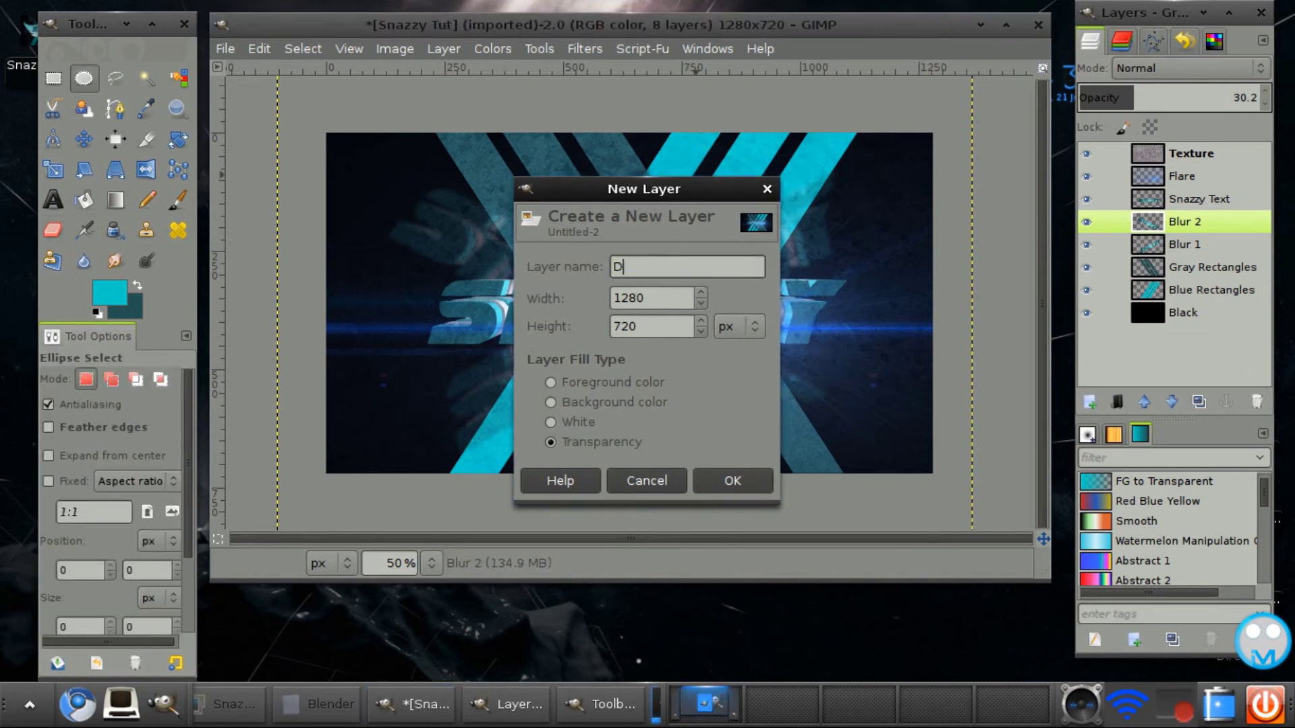
key("Return")
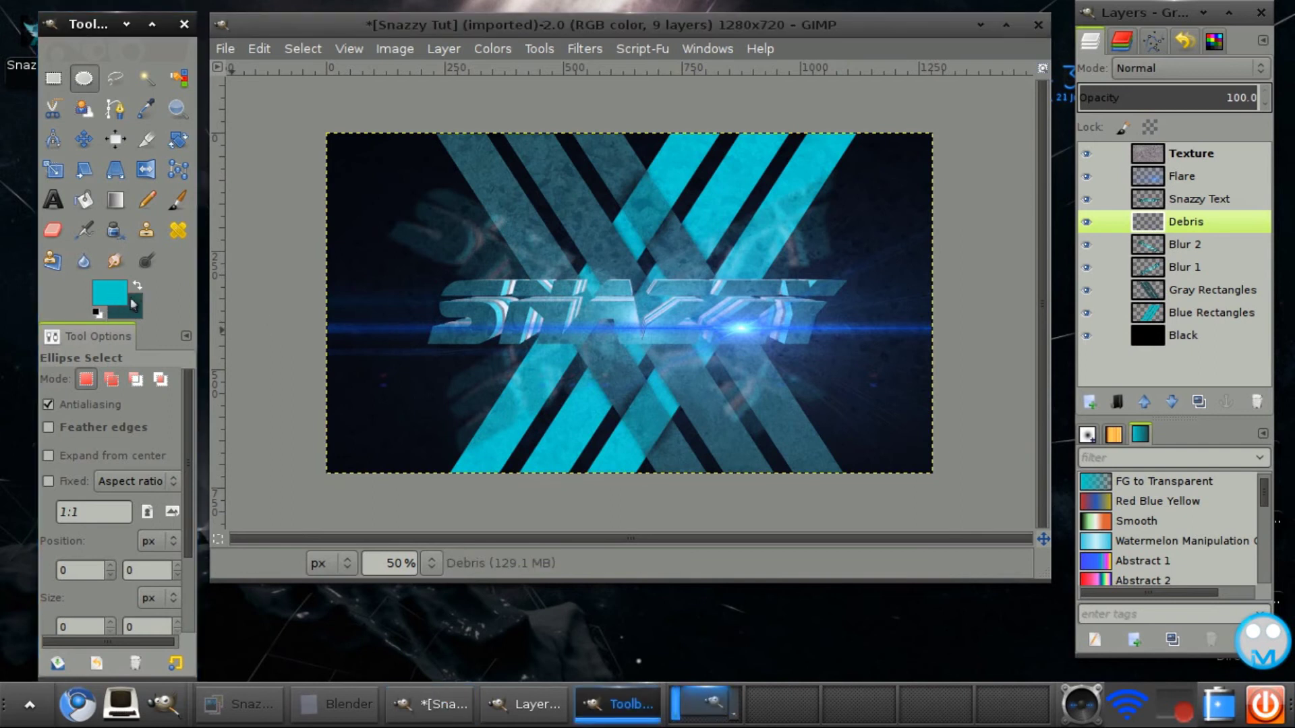
Set the foreground color to white and keep cyan as the background color
left_click(139, 307)
left_click(327, 341)
left_click(434, 410)
left_click(137, 286)
Set up the Paintbrush with a Debris_Brush at size 822.61
left_click(178, 200)
left_click(55, 453)
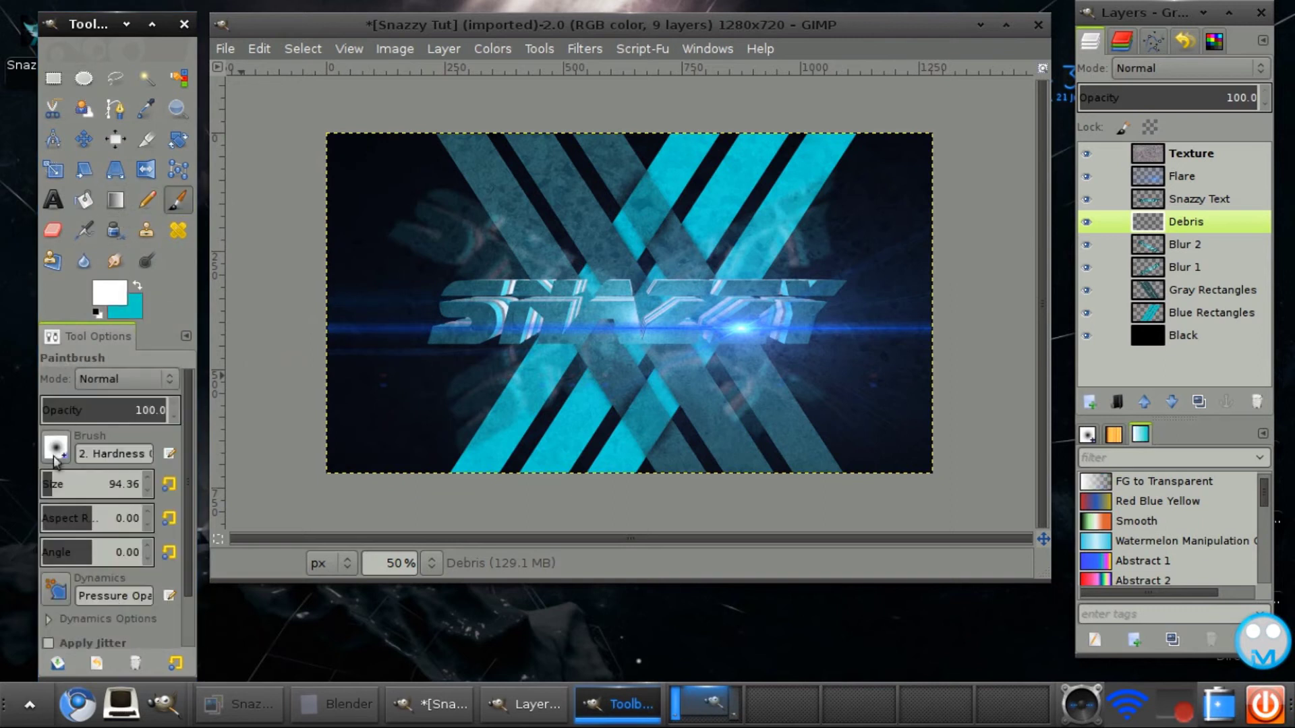
left_click_drag(203, 243, 194, 326)
left_click(181, 313)
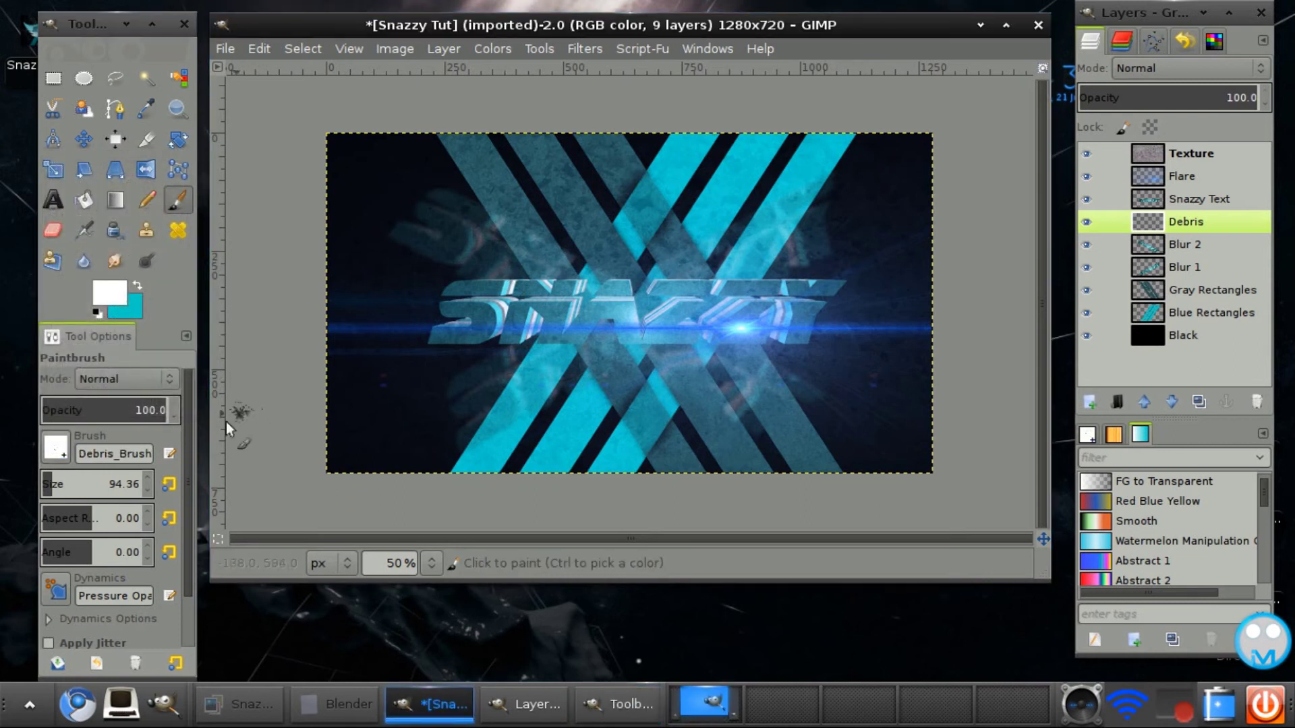
left_click(123, 480)
Paint white debris specks in the upper-left and lower-left areas of the Debris layer, using a different debris brush for each
mouse_move(480, 229)
left_mouse_down()
mouse_move(476, 200)
mouse_move(419, 199)
left_mouse_up()
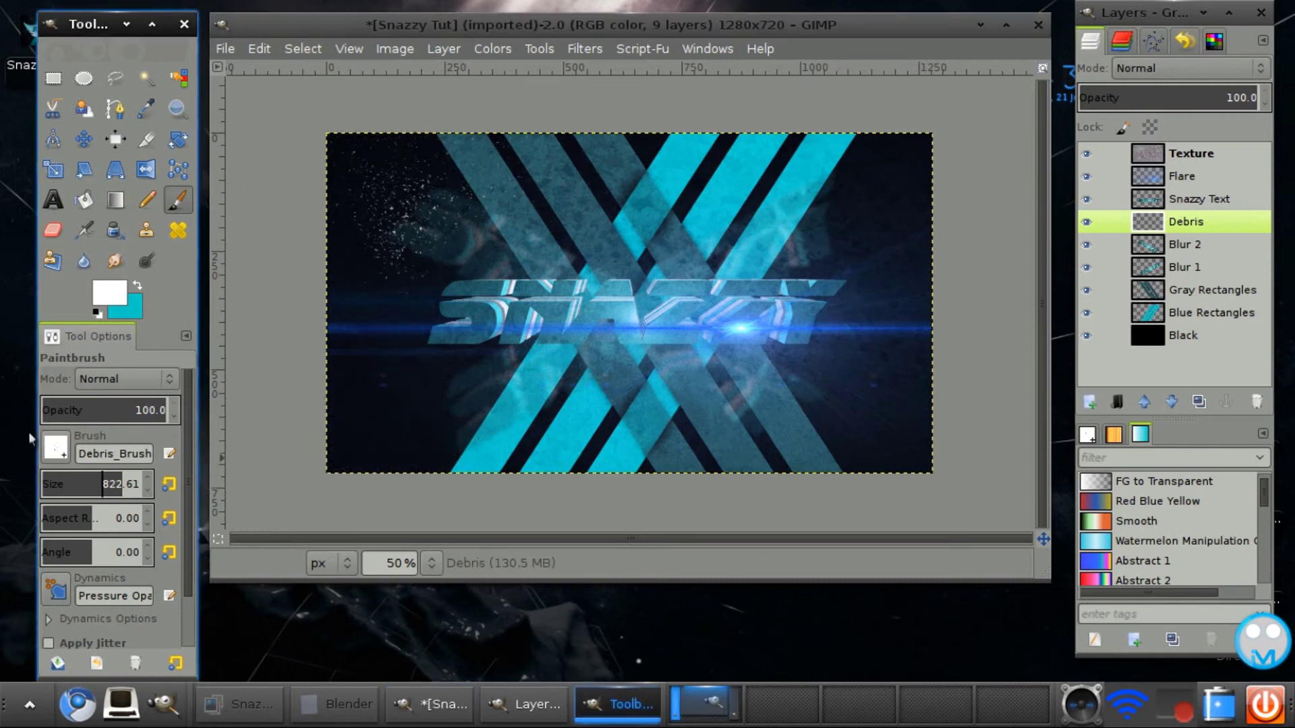
left_click(57, 446)
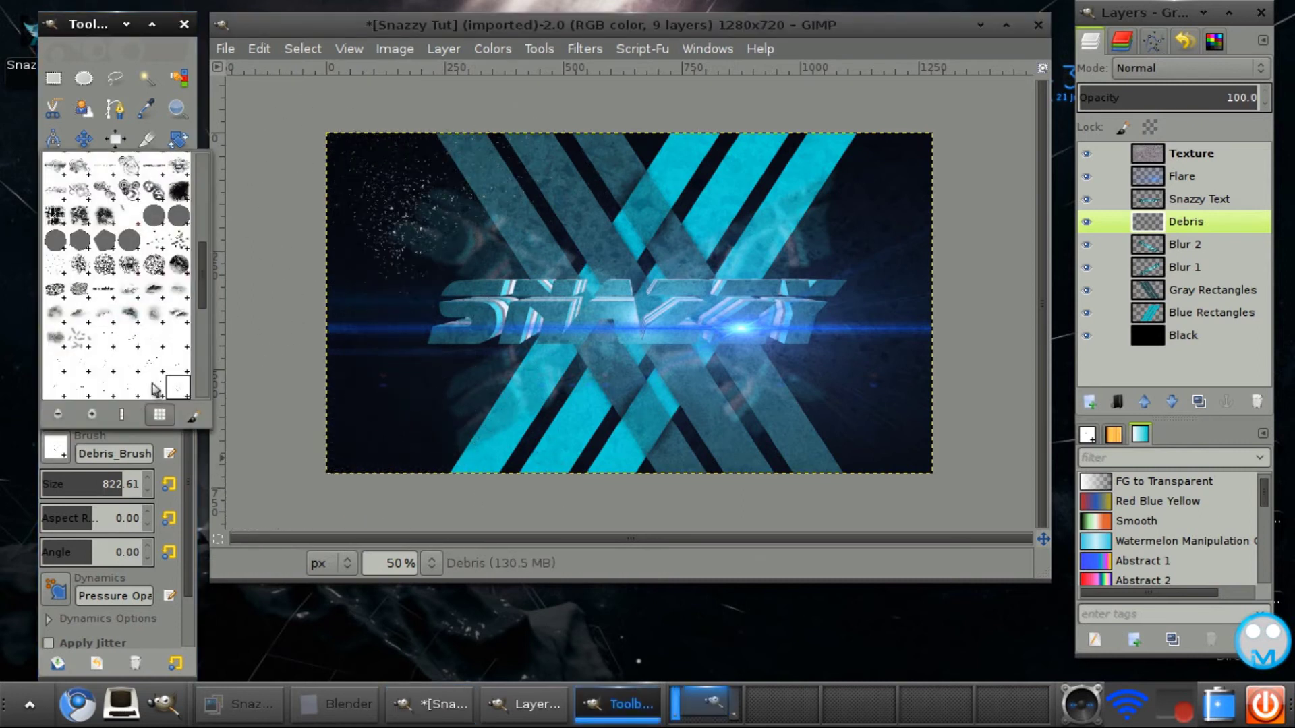
left_click(367, 398)
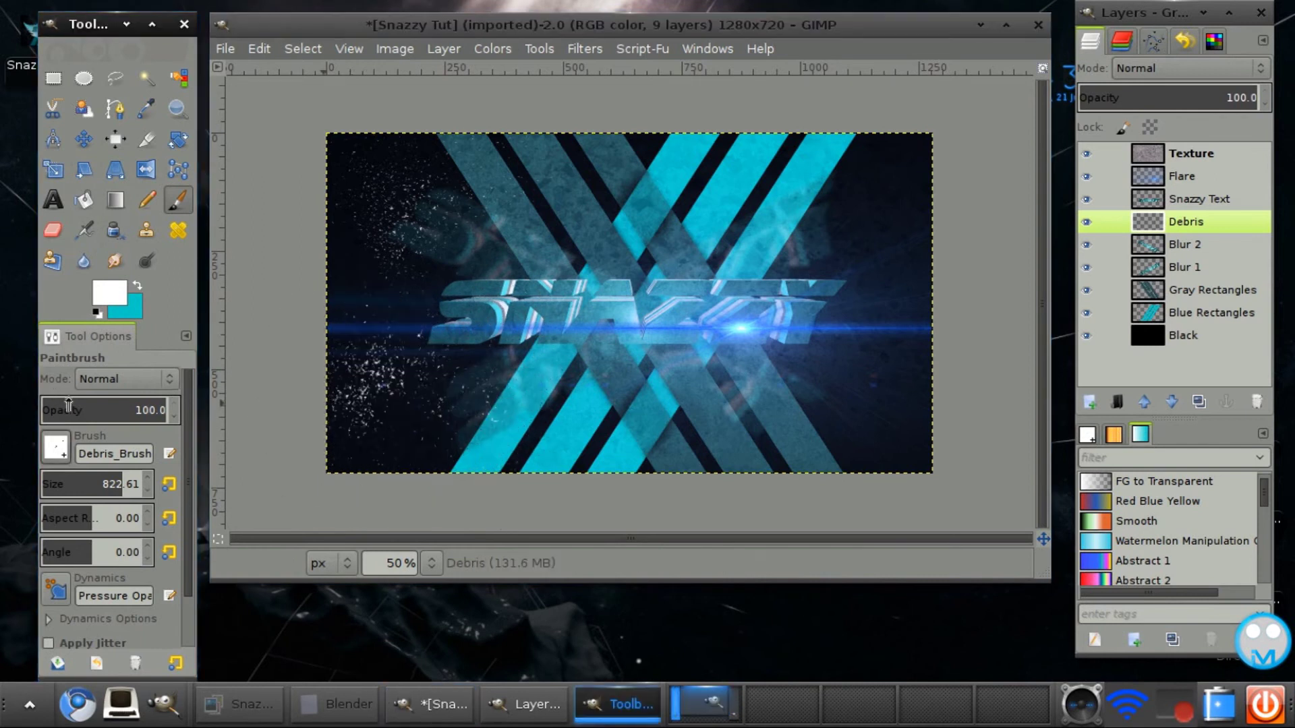
Scatter more white debris across the upper right, the edges and the lower middle of the Debris layer with other debris brushes
left_click(53, 445)
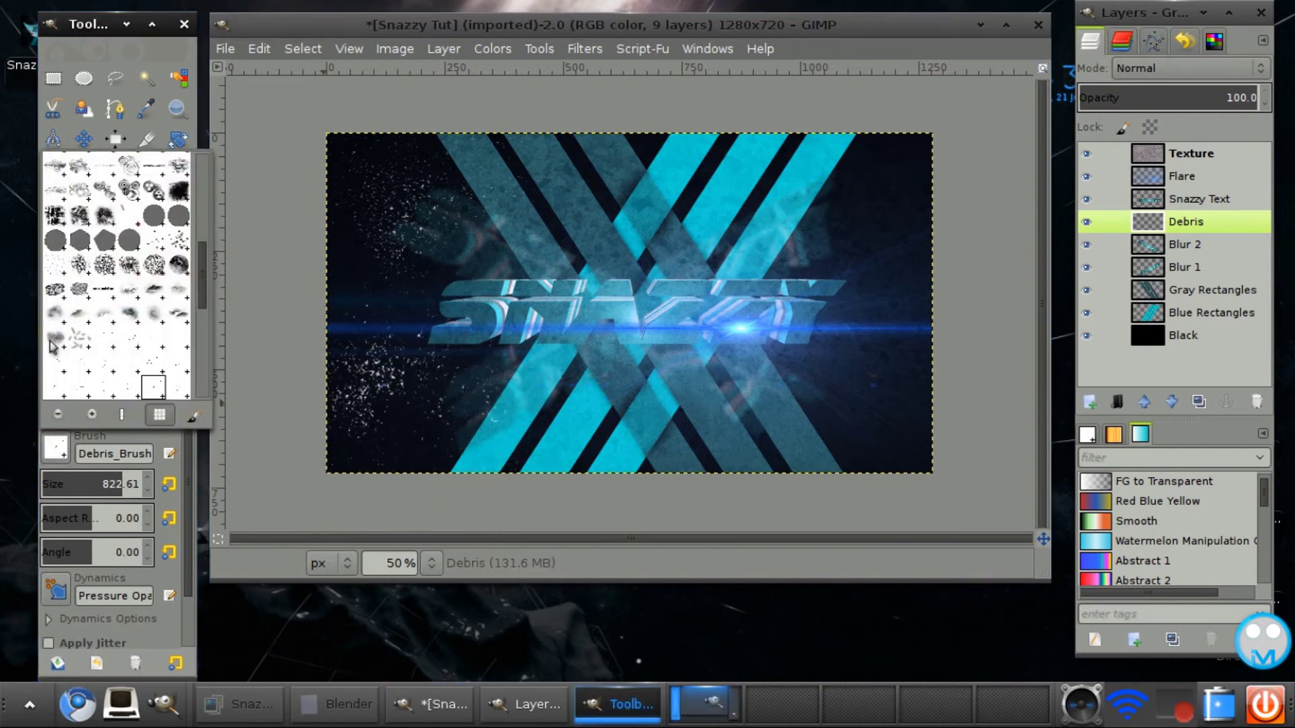
left_click(103, 376)
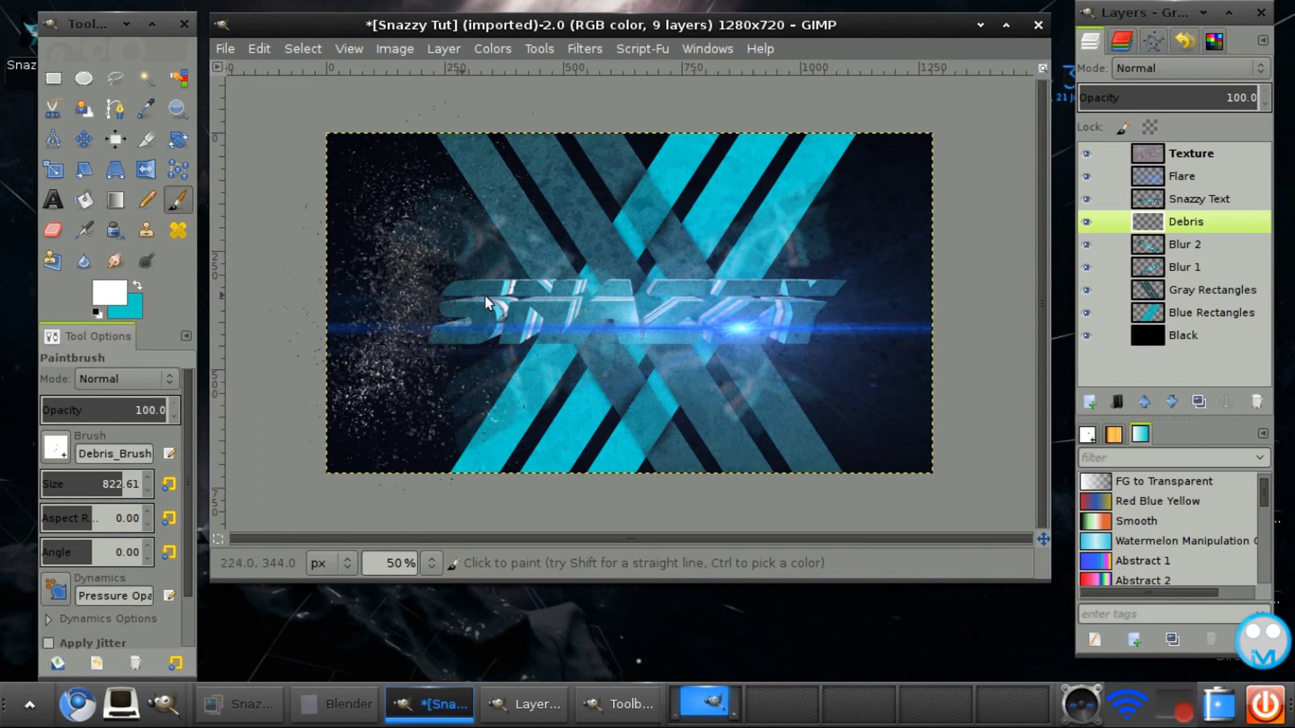
left_click(884, 200)
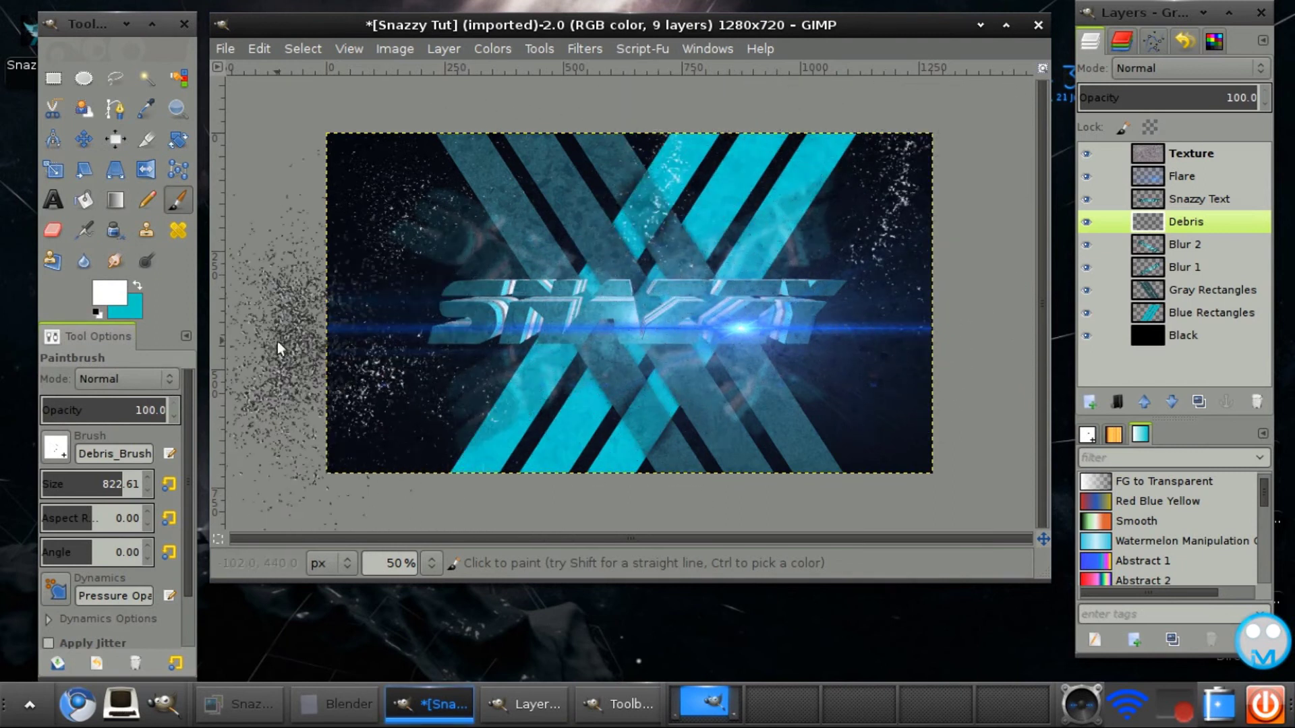
left_click(67, 448)
left_click(625, 337)
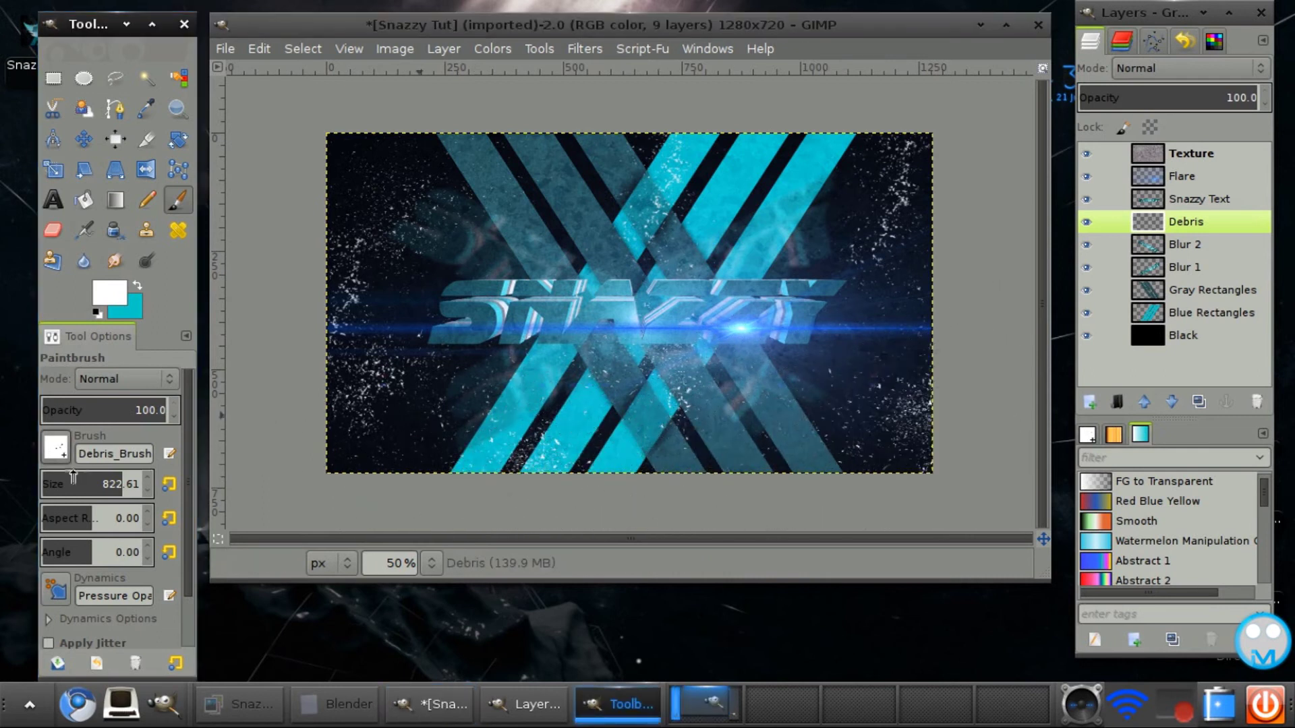
Scatter more white debris over the lower middle and the cyan stripes of the Debris layer with other debris brushes
left_click(57, 452)
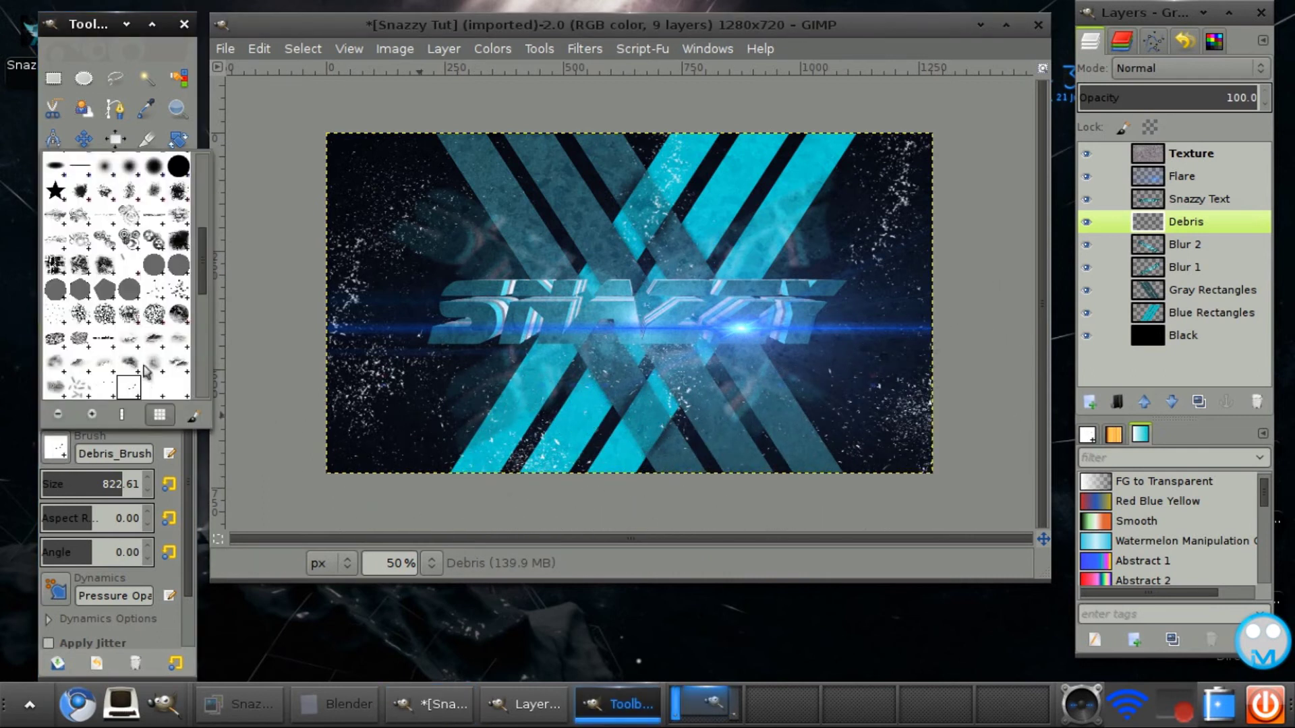
scroll(205, 273, "down", 5)
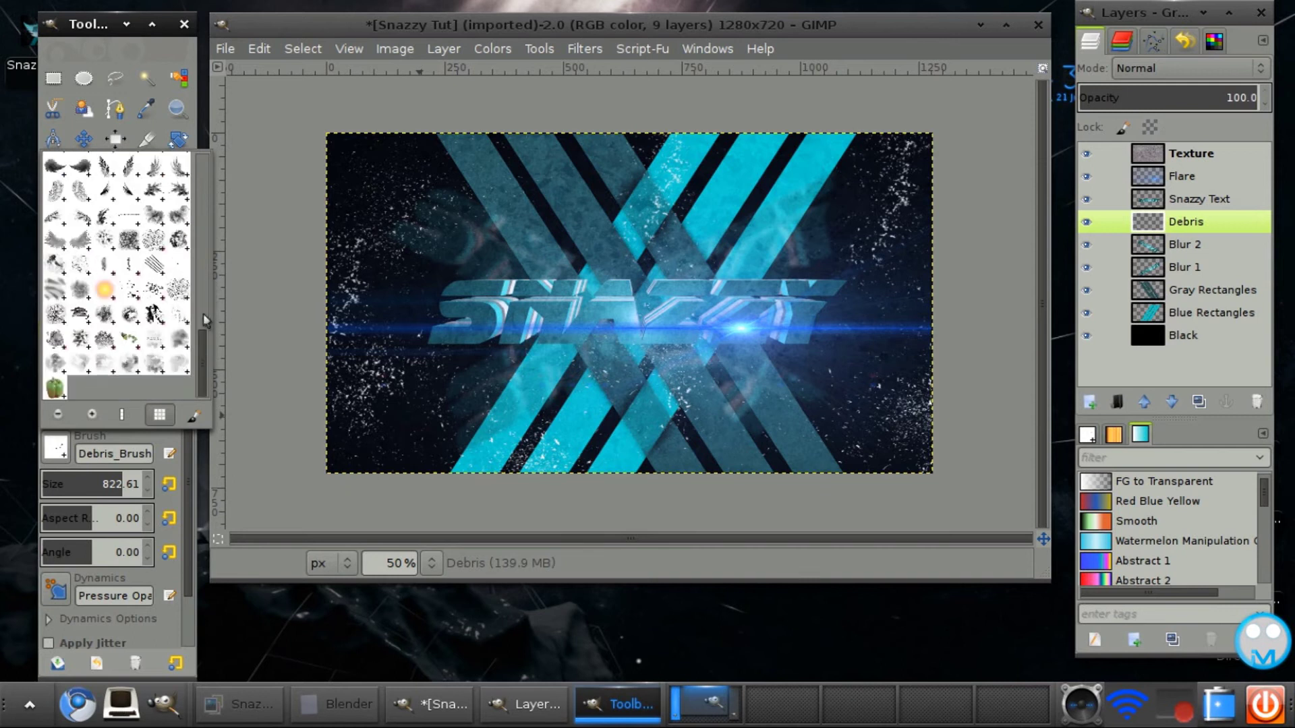
left_click(319, 265)
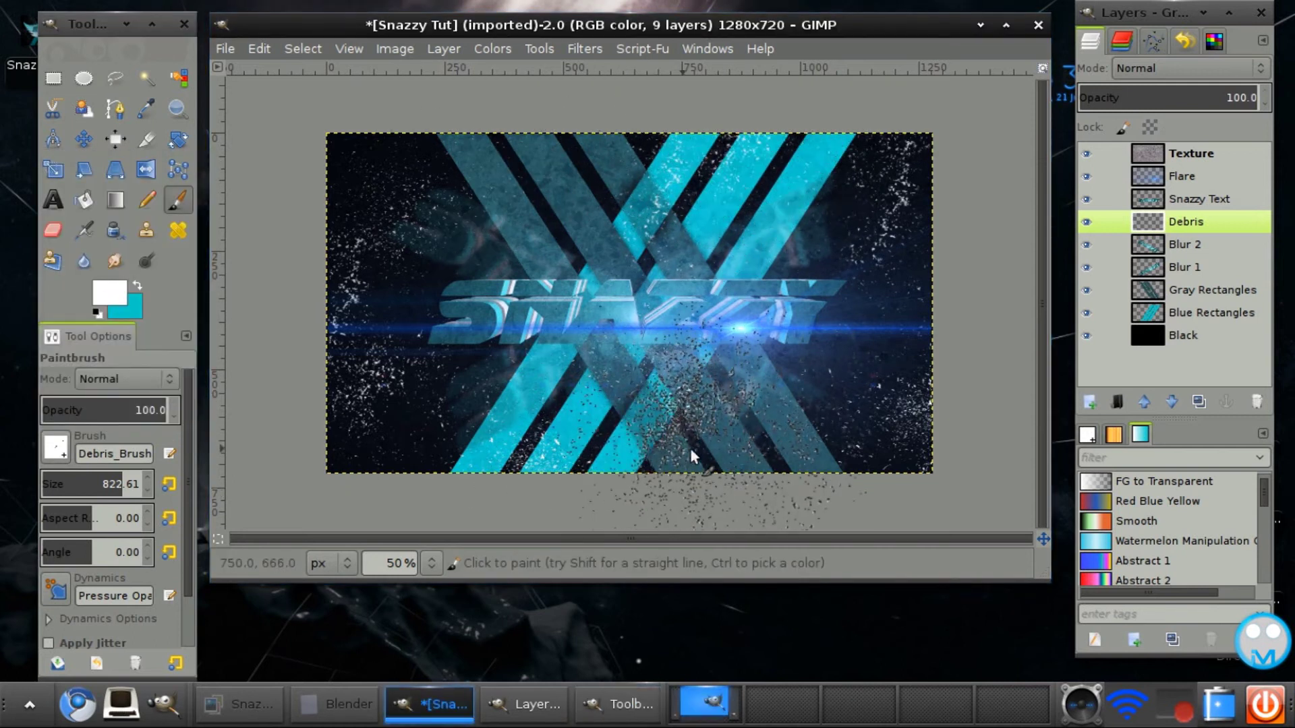
left_click(54, 450)
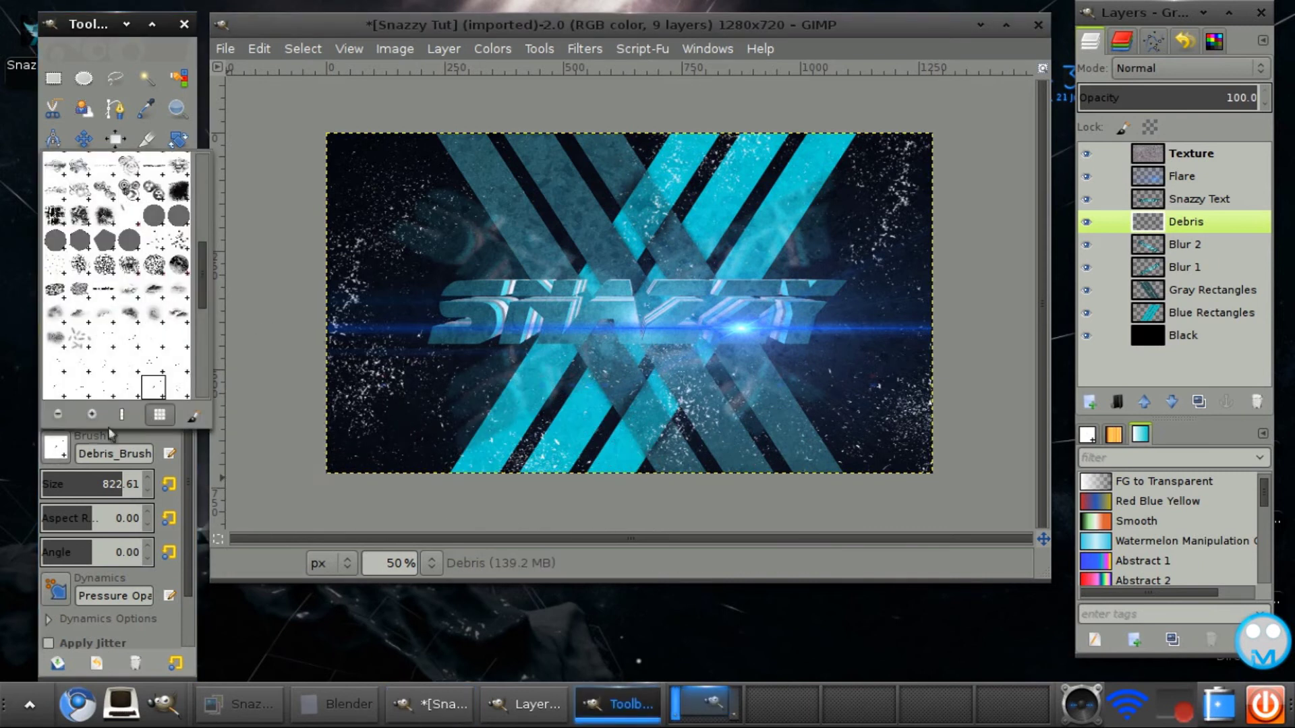
left_click(137, 386)
left_click(568, 212)
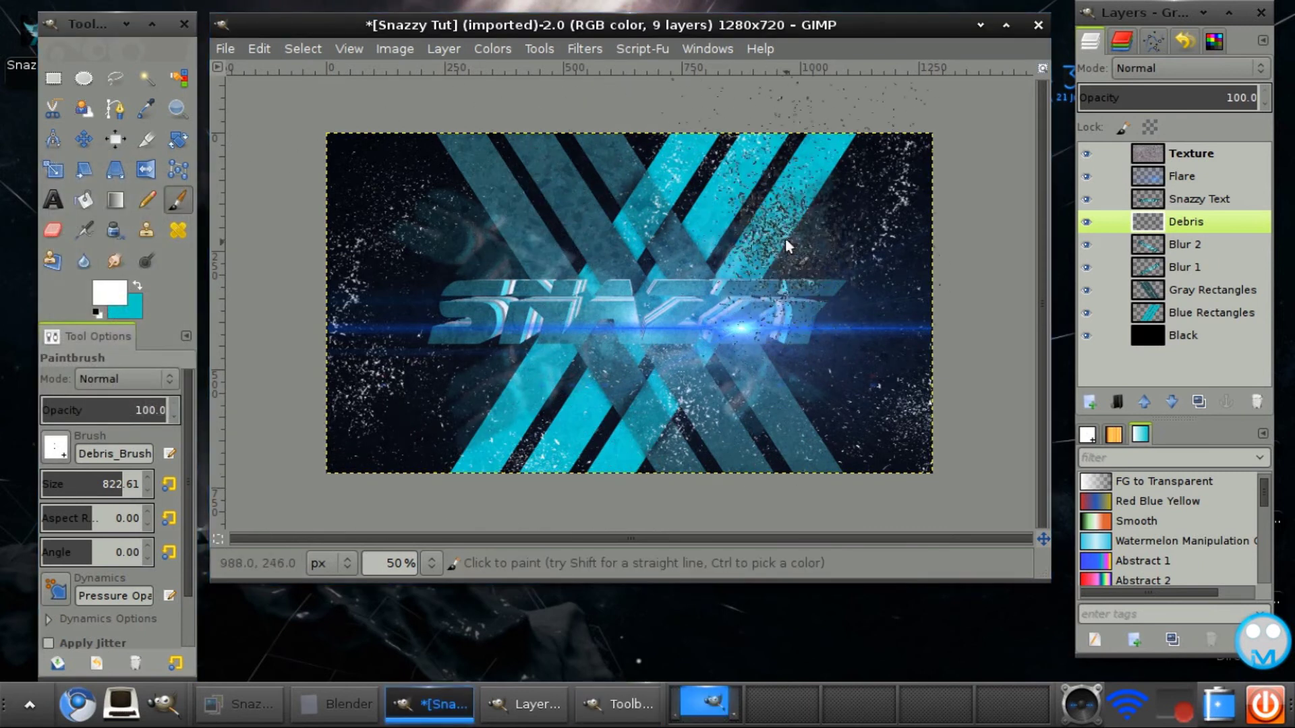
key("ctrl+z")
left_click(673, 426)
key("ctrl+z")
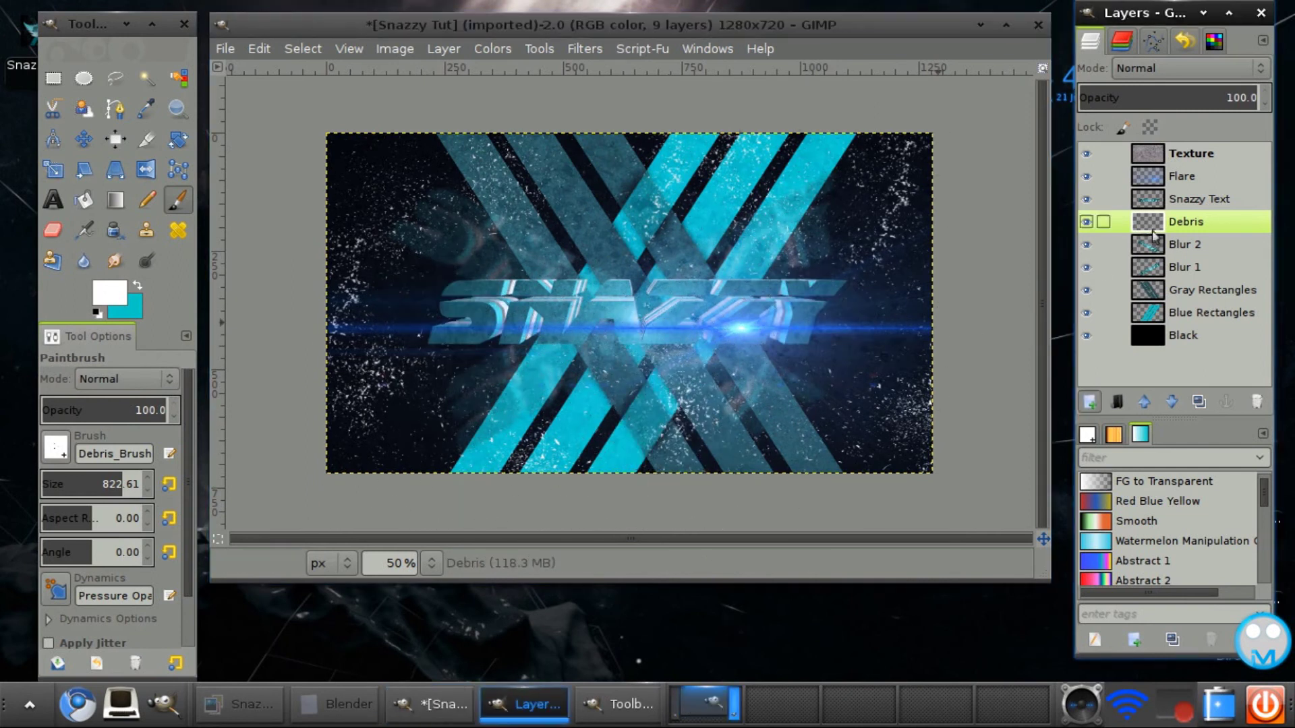
Add more white debris specks to the upper-left area of the Debris layer
left_click(342, 172)
key("ctrl+z")
left_click(323, 317)
key("ctrl+z")
left_click(786, 482)
key("ctrl+z")
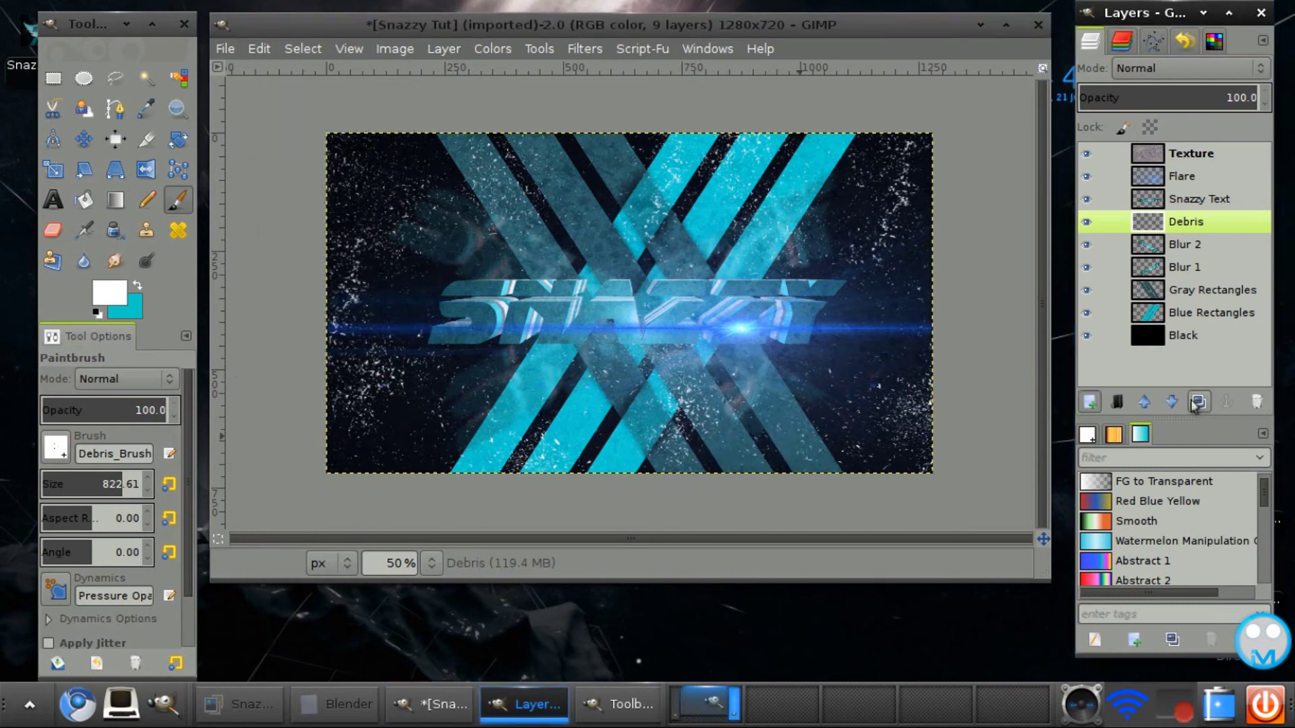
Duplicate the Debris layer and convert the copy's alpha to a selection
left_click(1198, 402)
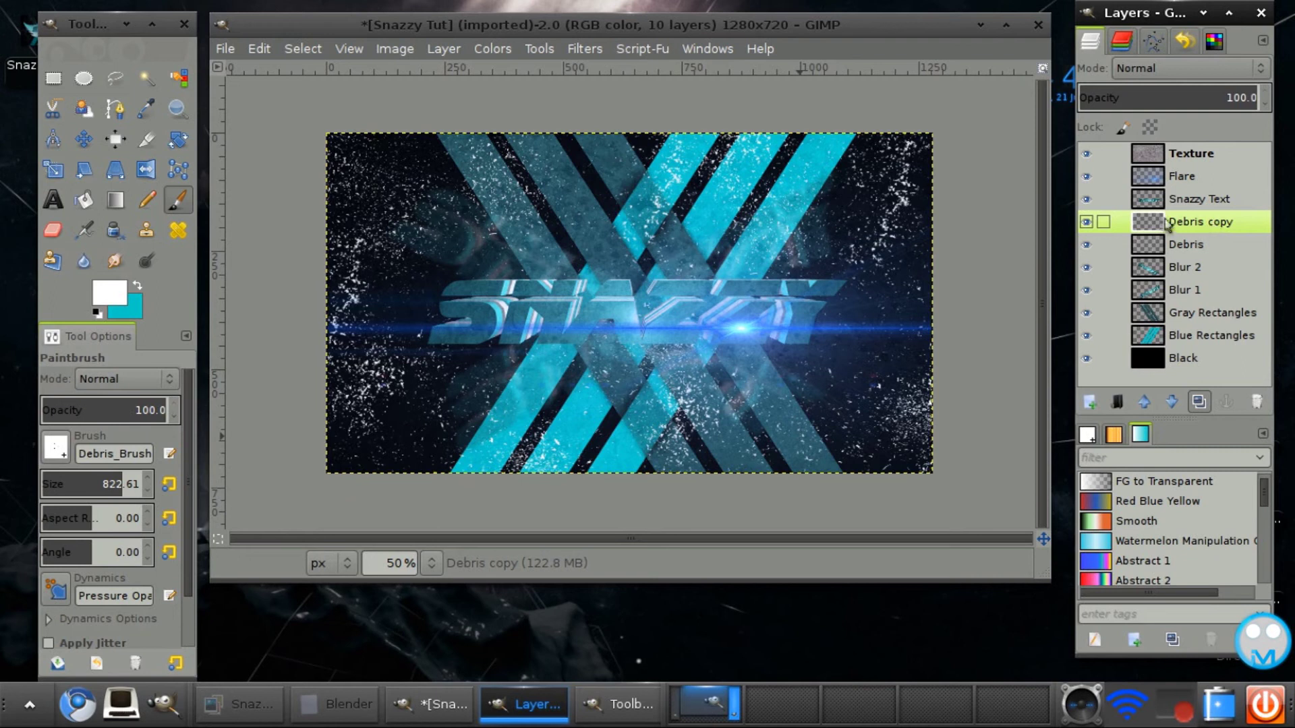
right_click(1187, 228)
left_click(1073, 523)
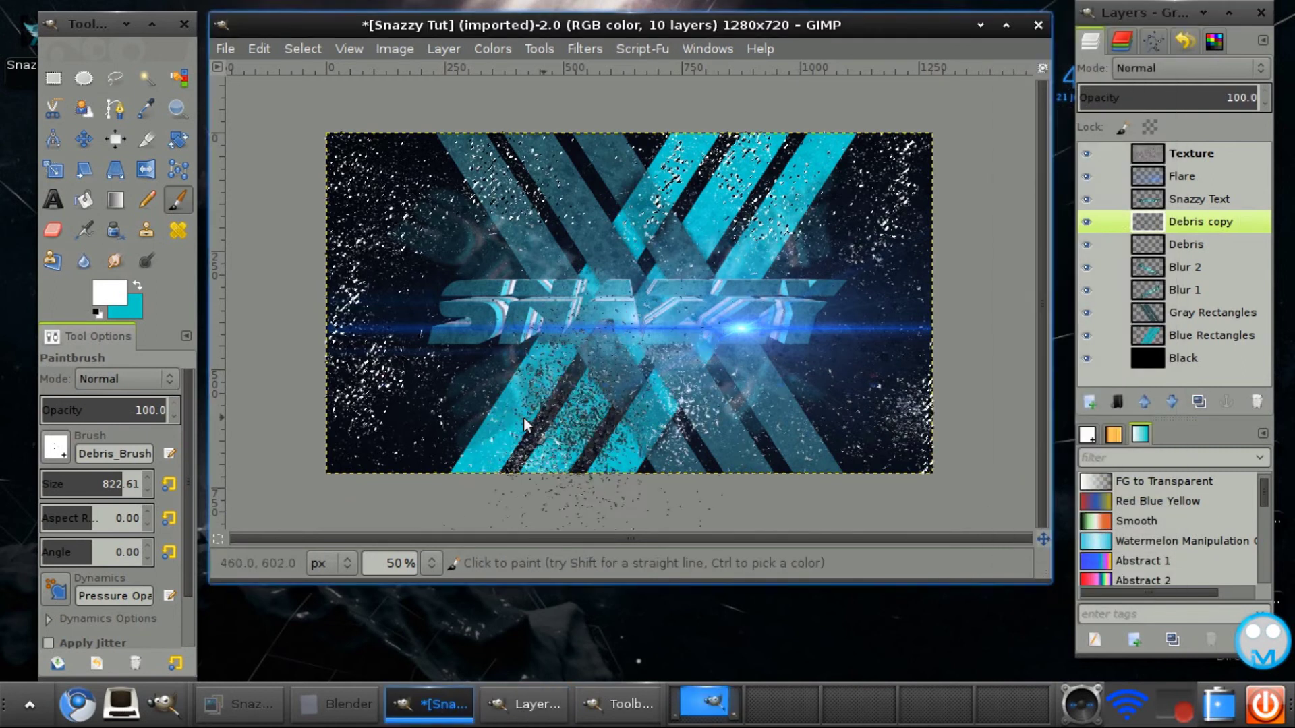
Fill the whole selection on the Debris copy layer with cyan using Bucket Fill, and clear the selection
left_click(137, 285)
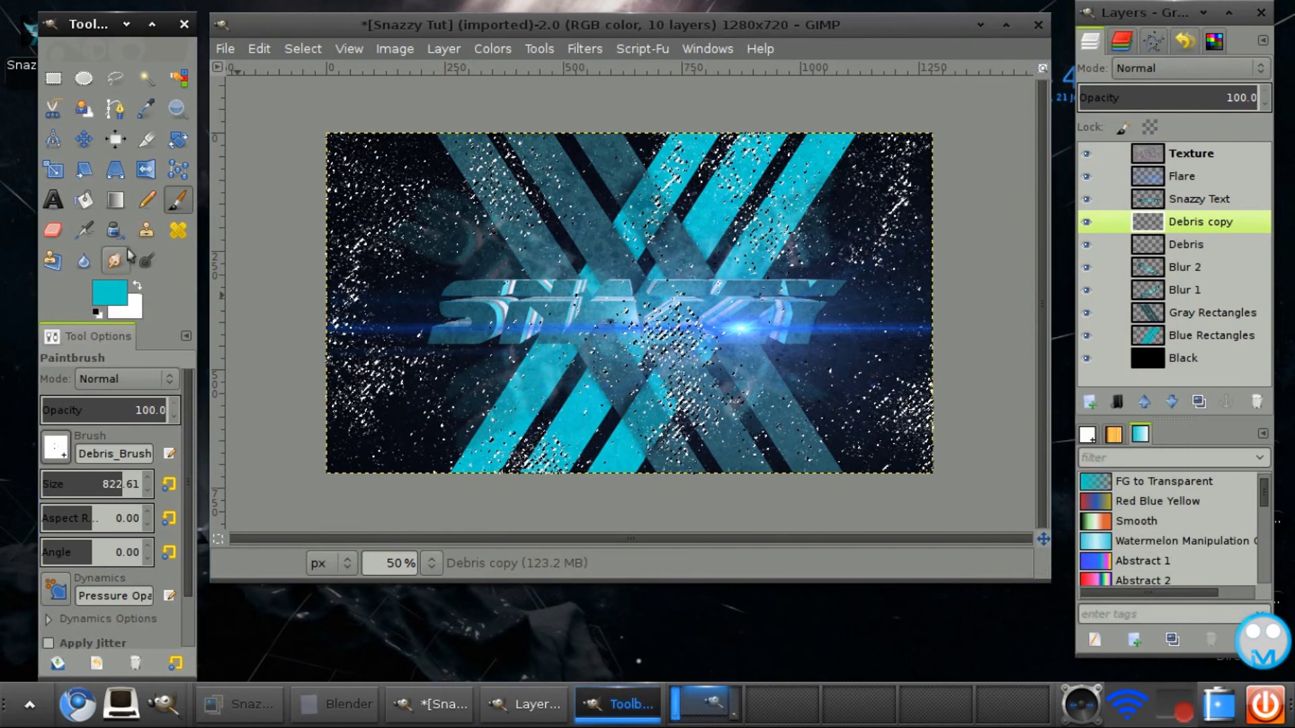
left_click(88, 200)
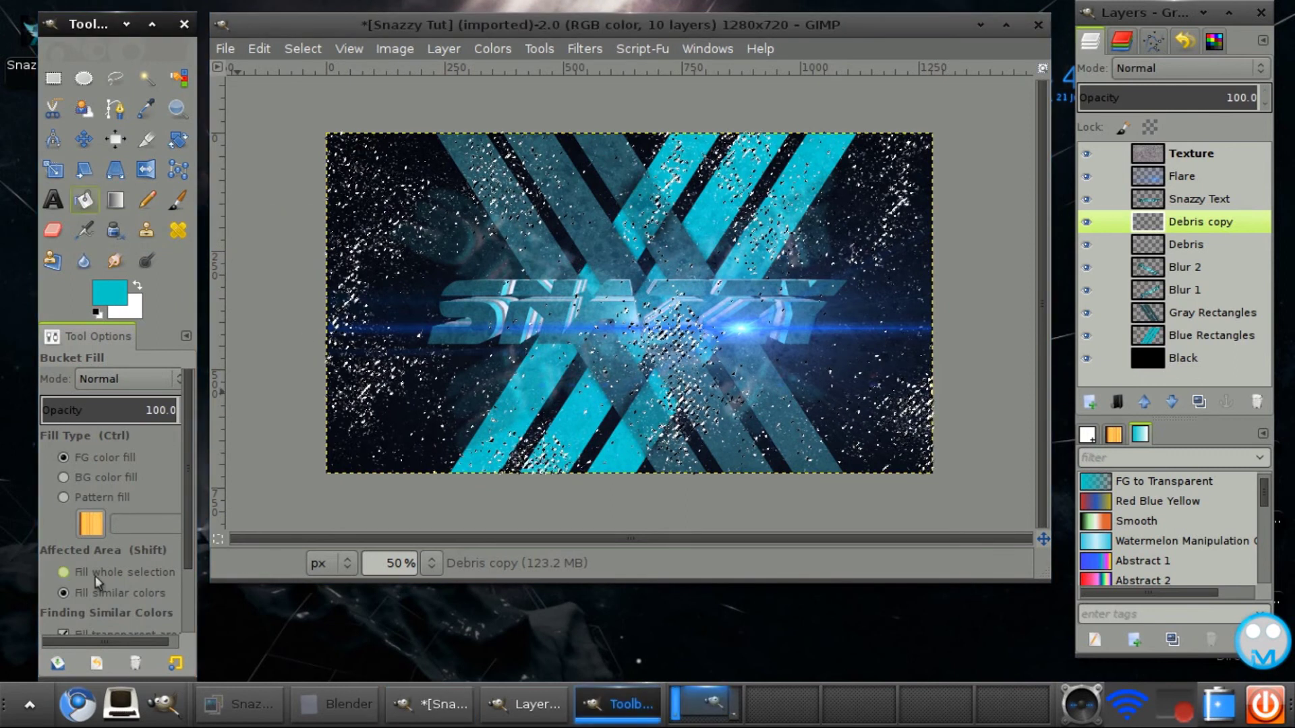
key("shift")
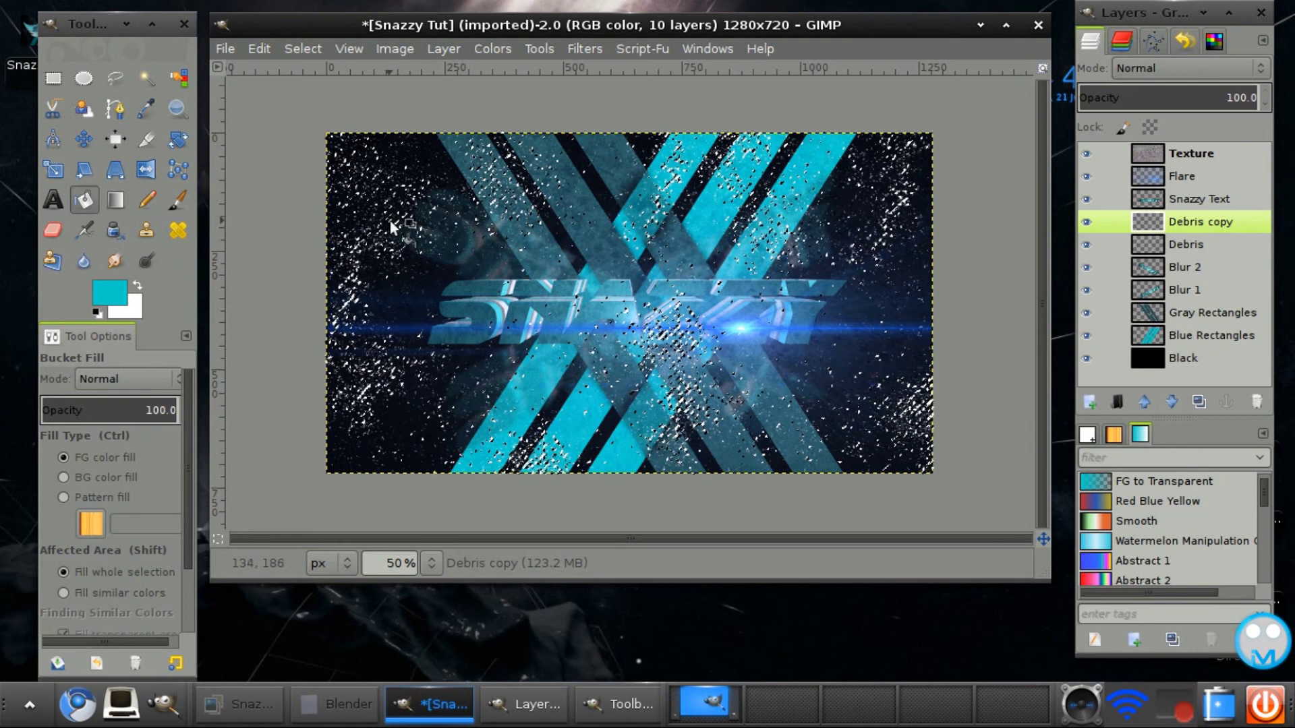
left_click(303, 49)
left_click(312, 93)
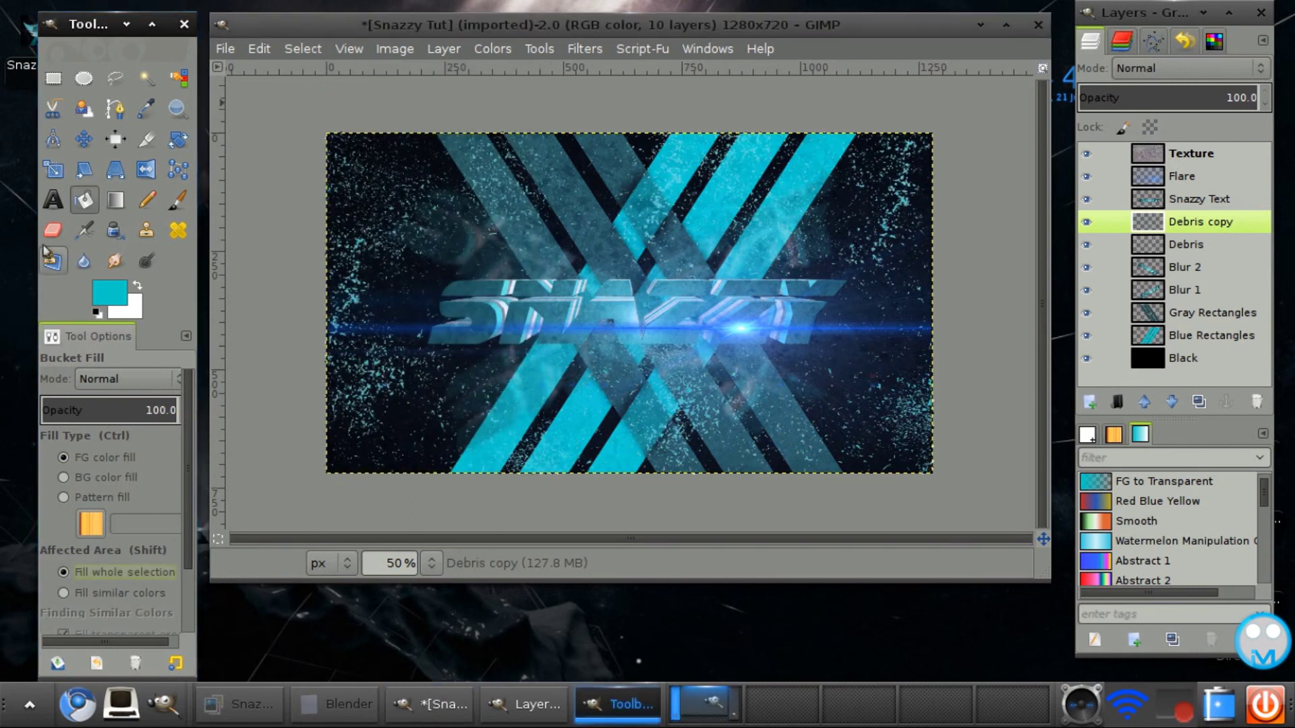
Offset the Debris copy layer about 40 px right and slightly upward, and raise it above the Snazzy Text layer
left_click(83, 137)
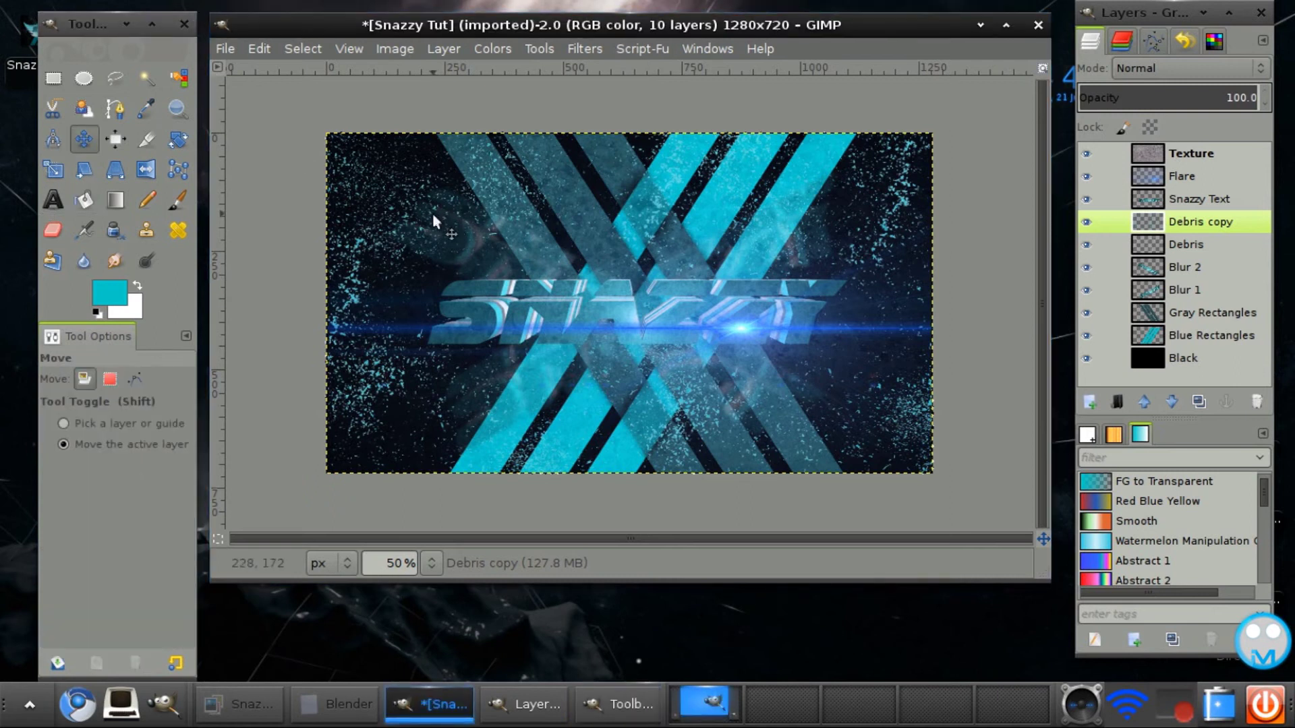
key("Right")
key("Right")
key("Right")
key("Right")
key("Right")
key("Right")
key("Right")
key("Right")
key("Right")
key("Right")
key("Right")
key("Right")
key("Right")
key("Right")
key("Right")
key("Right")
key("Right")
key("Right")
key("Right")
key("Right")
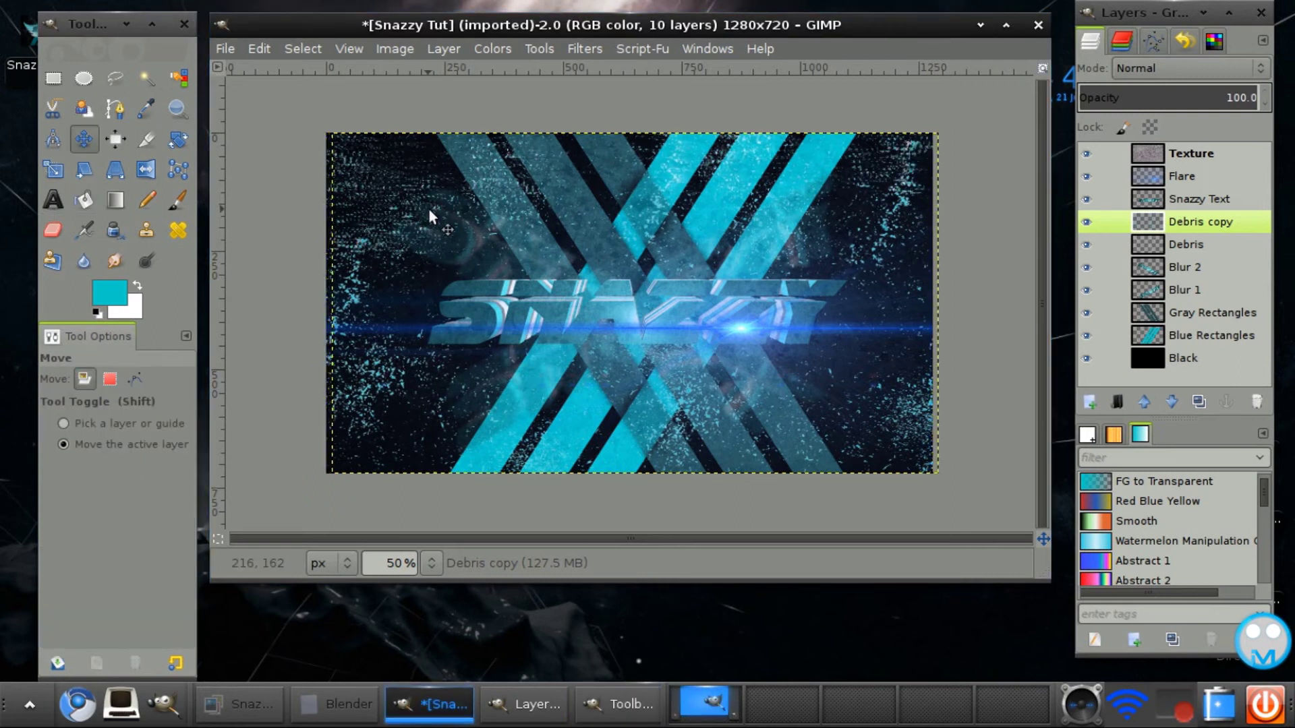
key("Right")
key("Right")
key("Right")
key("Right")
key("Right")
key("Right")
key("Right")
key("Right")
key("Right")
key("Right")
key("Right")
key("Right")
key("Right")
key("Right")
key("Right")
key("Right")
key("Right")
key("Right")
key("Right")
key("Right")
mouse_move(428, 207)
left_mouse_down()
mouse_move(448, 239)
mouse_move(459, 231)
mouse_move(421, 190)
left_mouse_up()
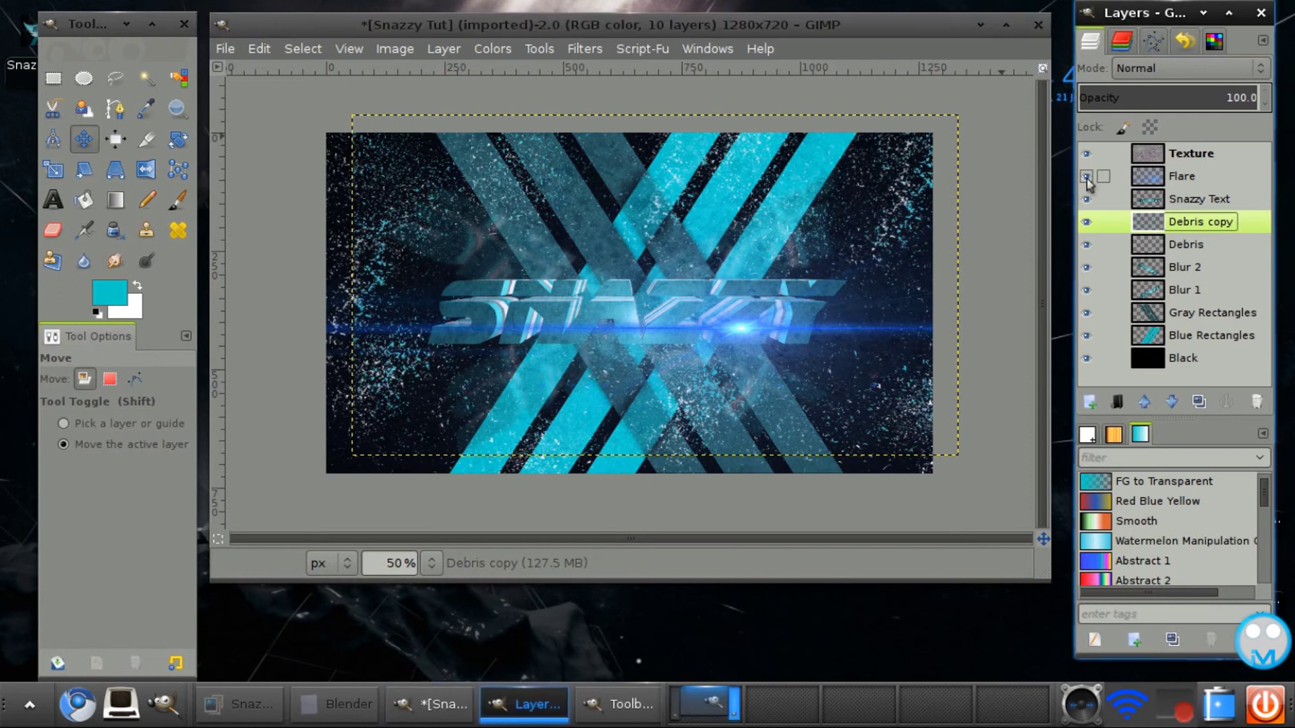
left_click(1155, 401)
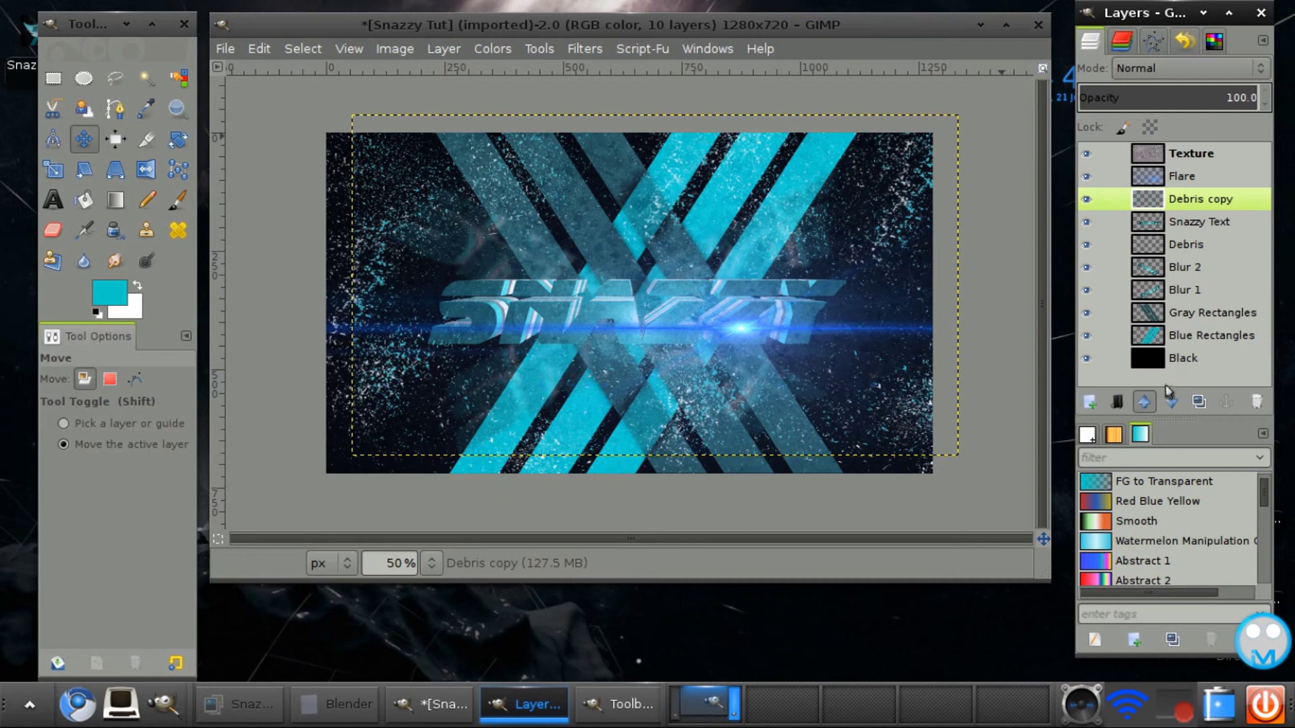
Add a new layer named Wings directly above the Debris layer
left_click(1194, 222)
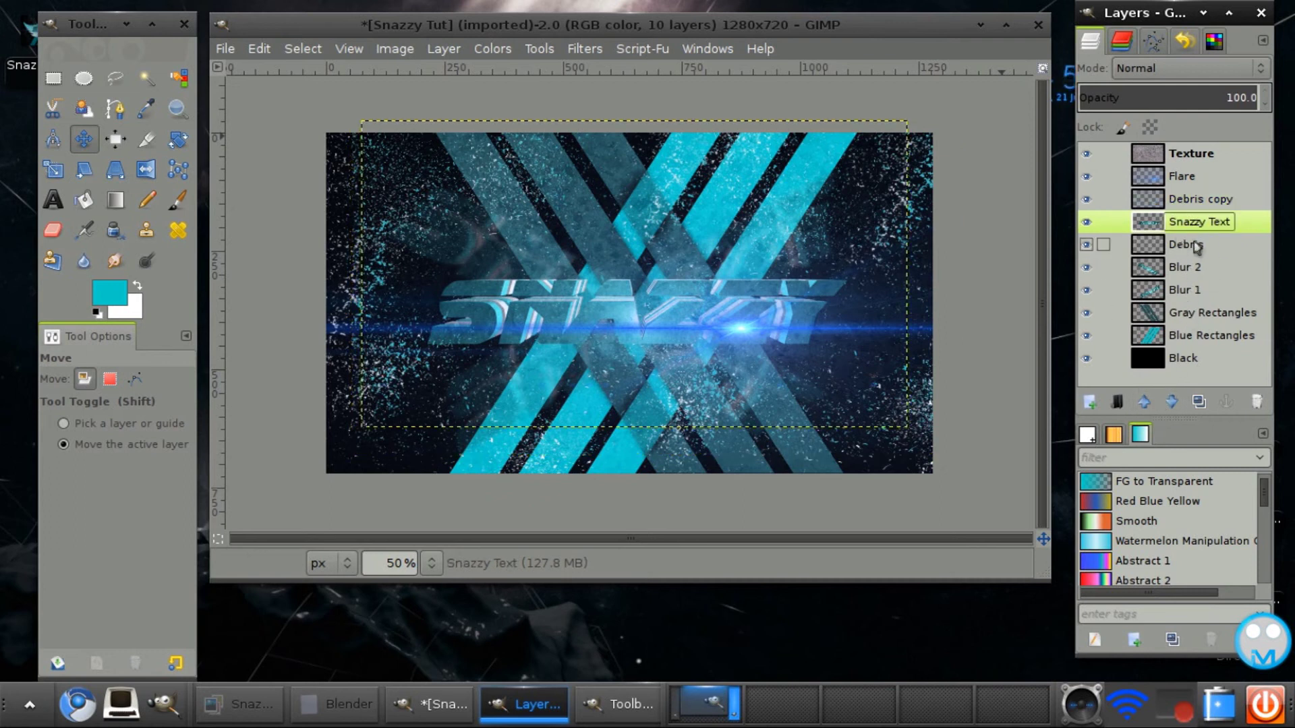
left_click(1196, 245)
left_click(1090, 402)
type("W")
key("Return")
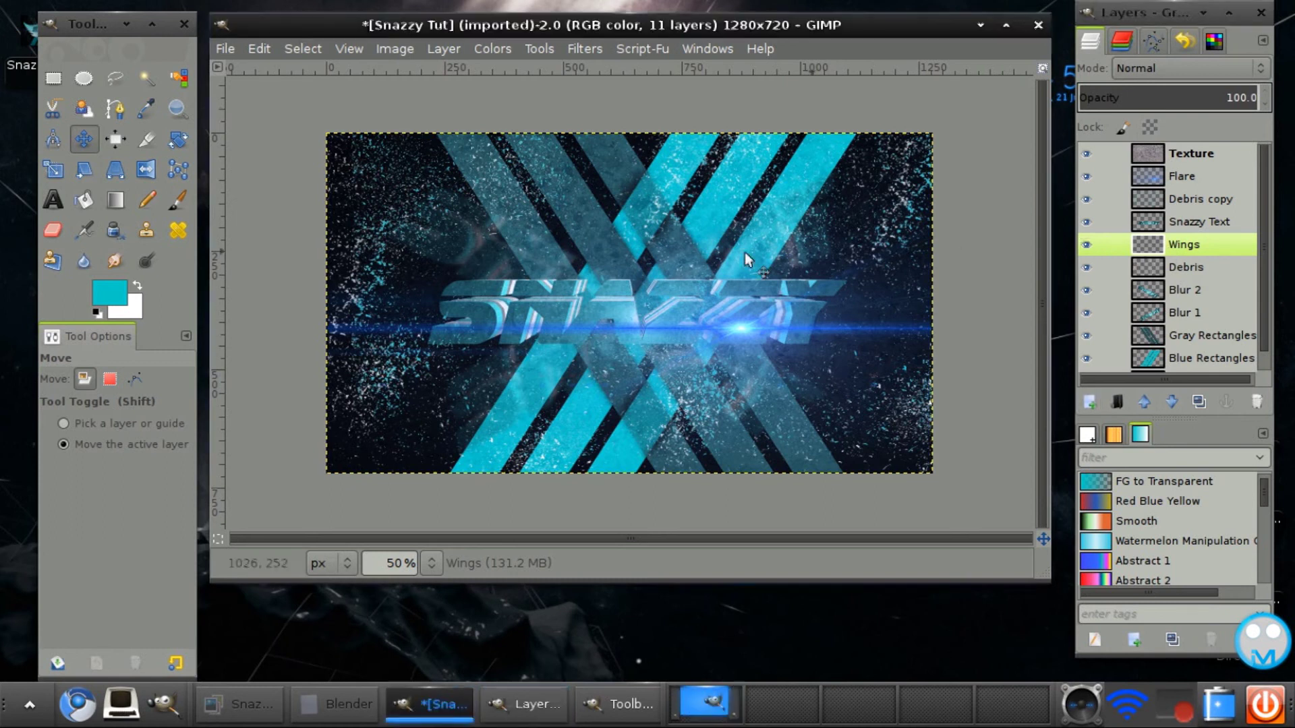
Set up the Paintbrush with white as the foreground color and a FractalWings brush
left_click(170, 210)
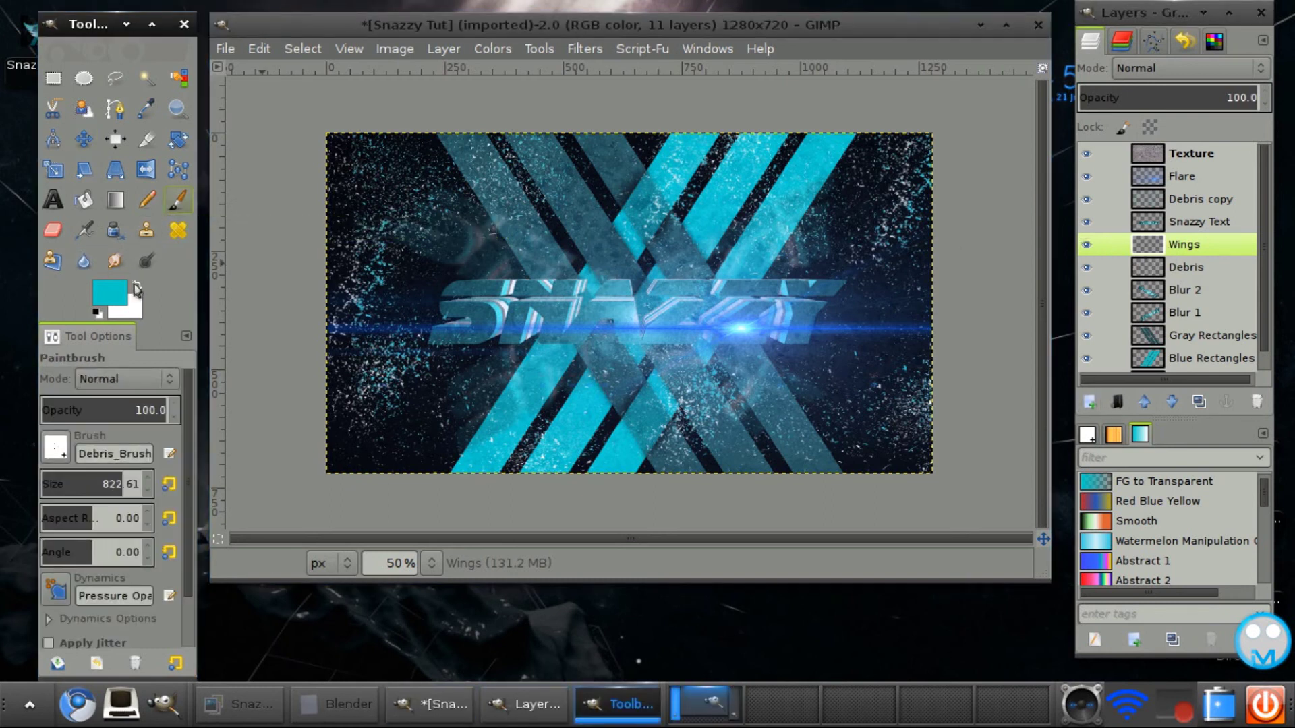
left_click(136, 288)
left_click(116, 448)
scroll(205, 338, "down", 5)
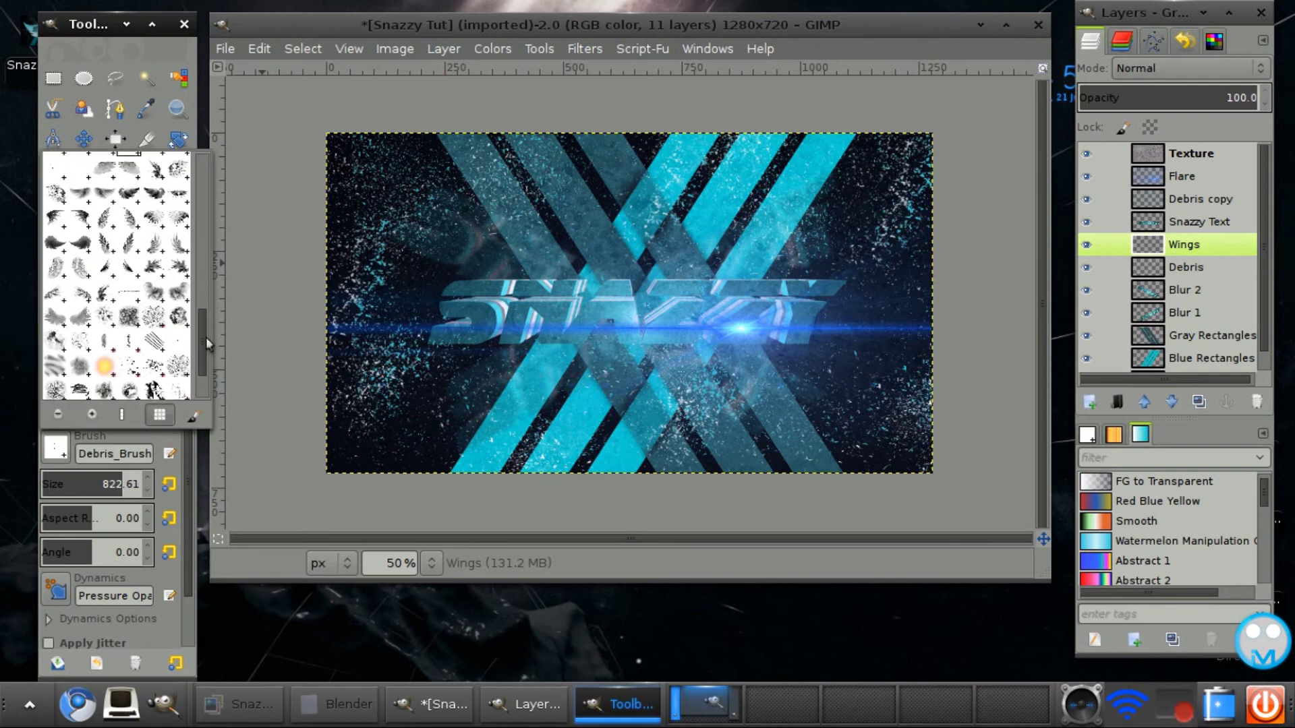
double_click(68, 244)
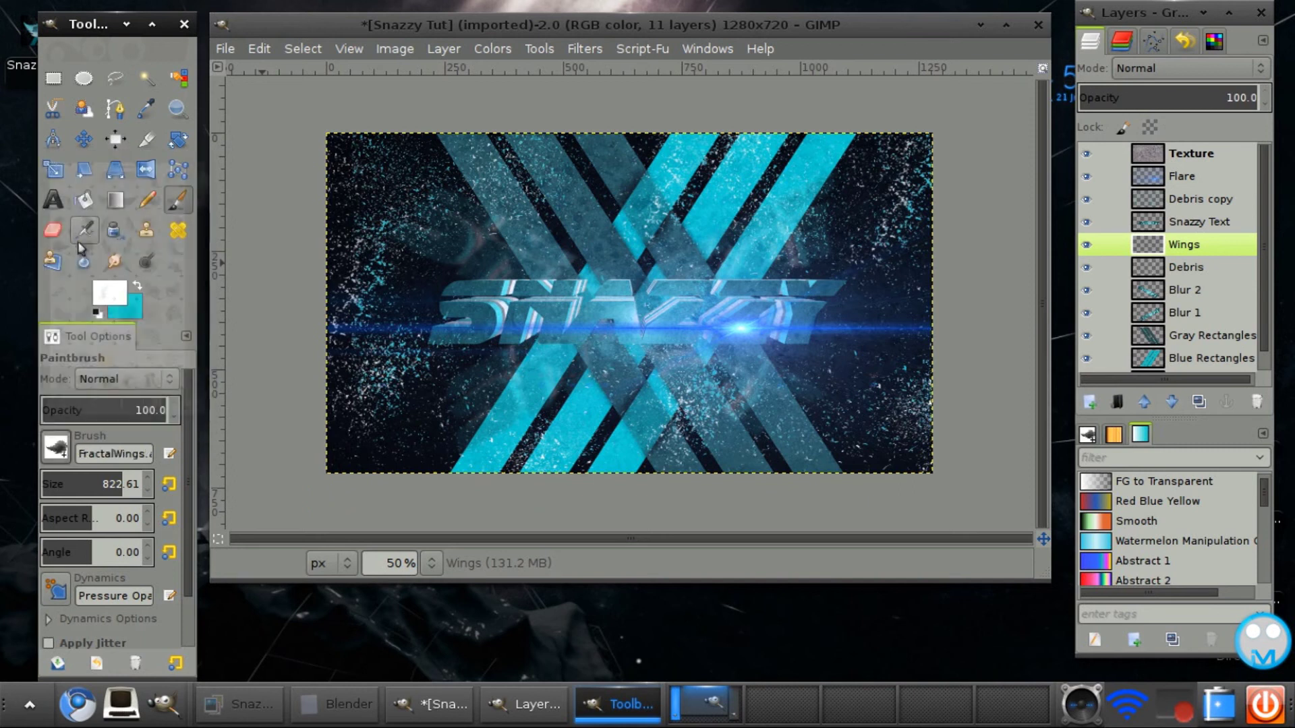
Set the brush size to 663.89 and stamp one white wing behind the left half of the SNAZZY text
left_click_drag(98, 484, 102, 484)
left_click(93, 485)
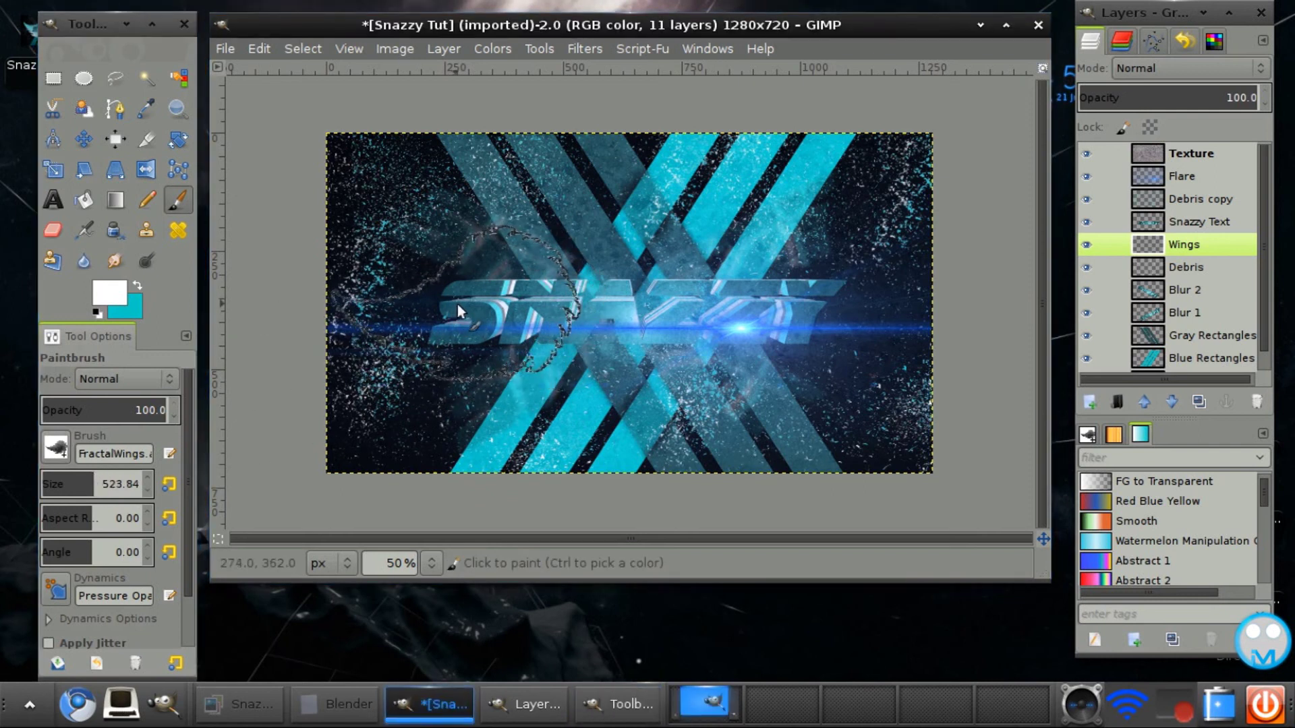
left_click_drag(119, 484, 107, 484)
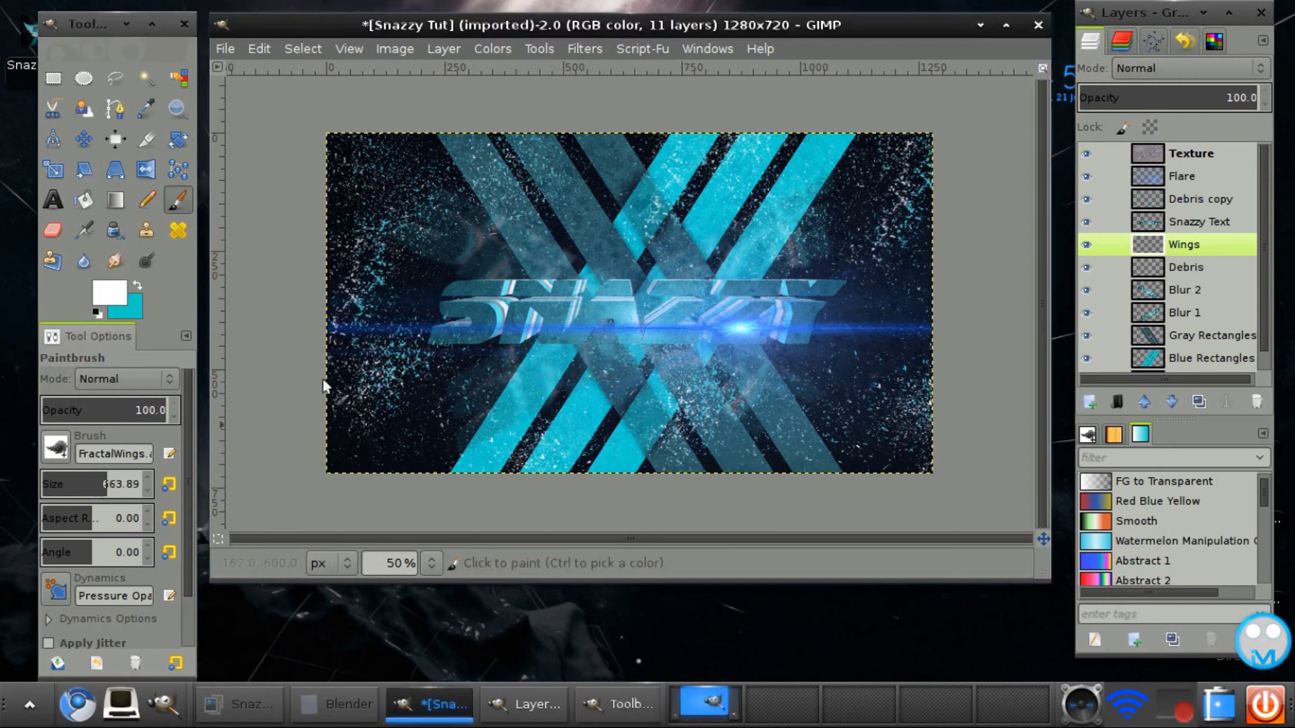
left_click(491, 317)
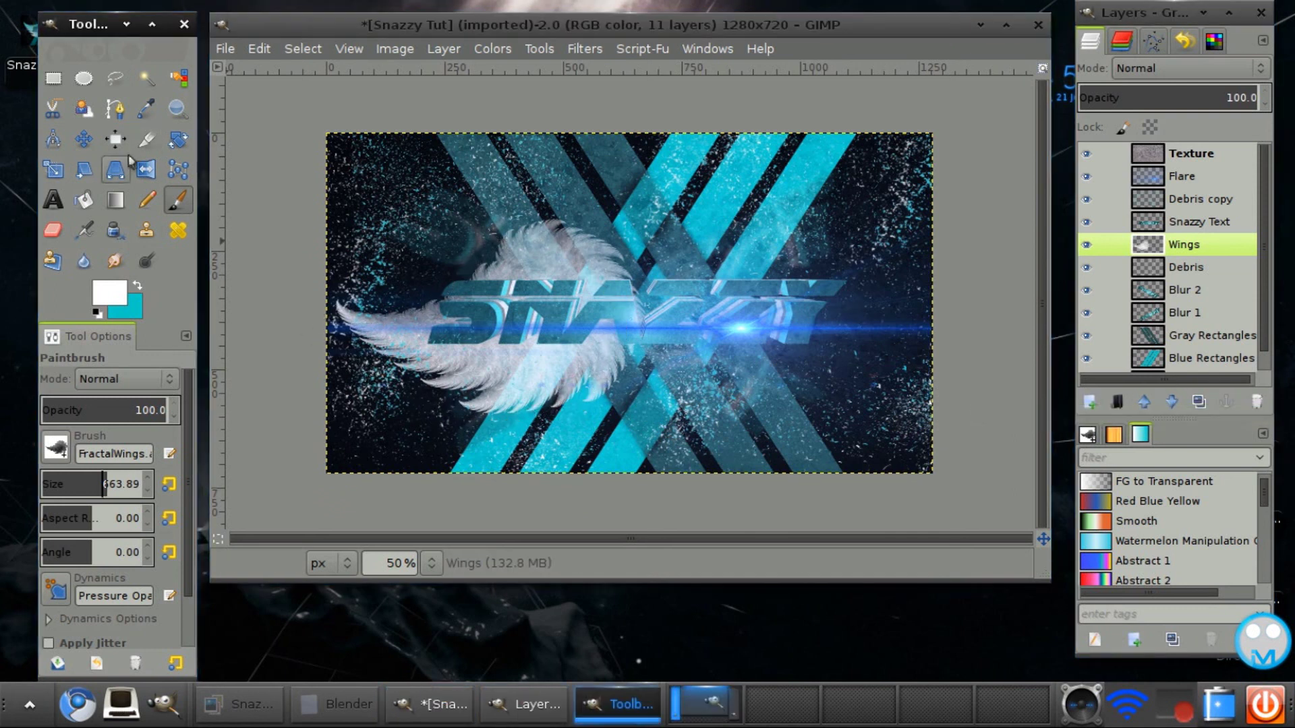
Rotate the Wings layer by 15.74 degrees and shift it slightly down and to the left
left_click(178, 140)
left_click(347, 321)
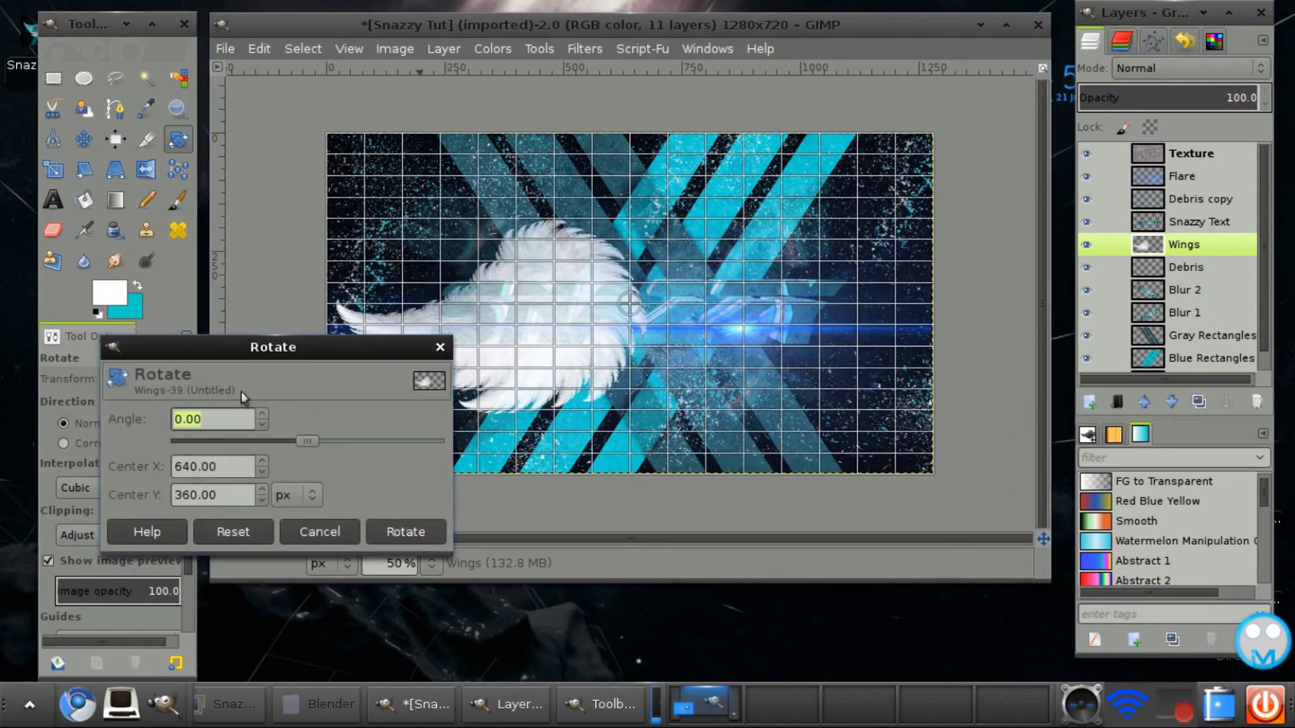
left_click_drag(346, 321, 329, 185)
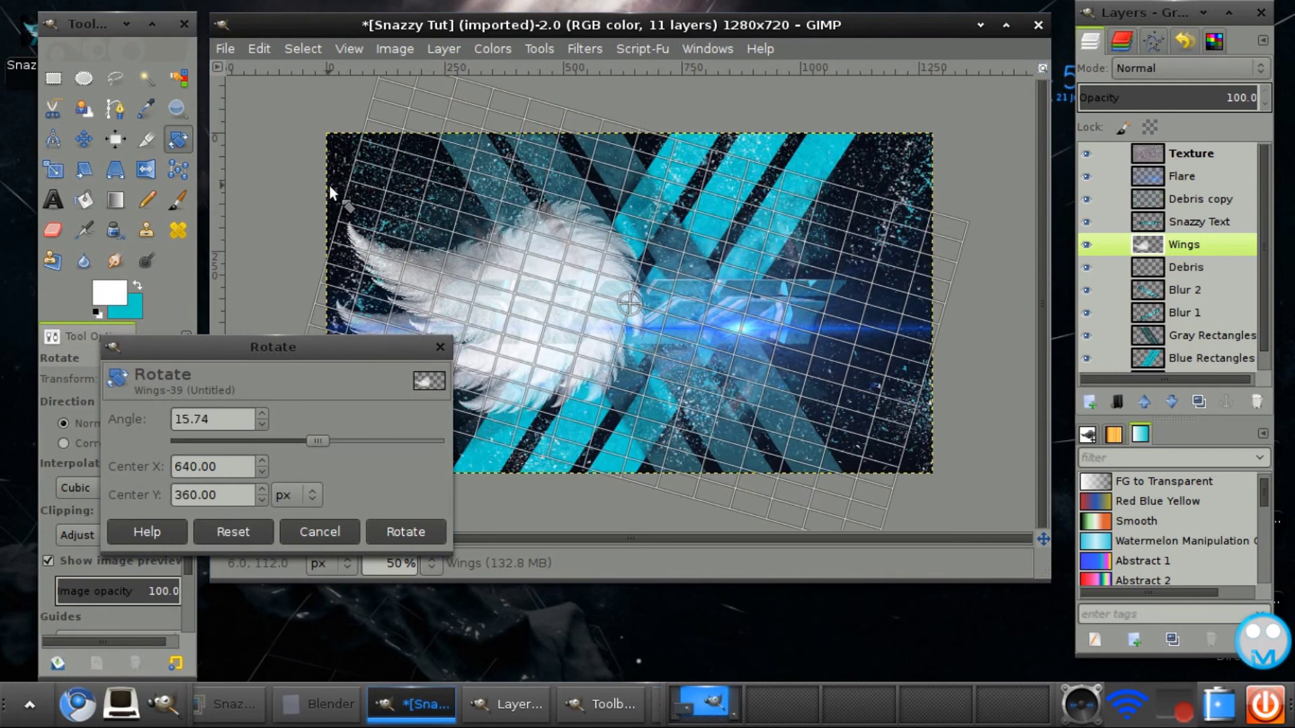
left_click(413, 532)
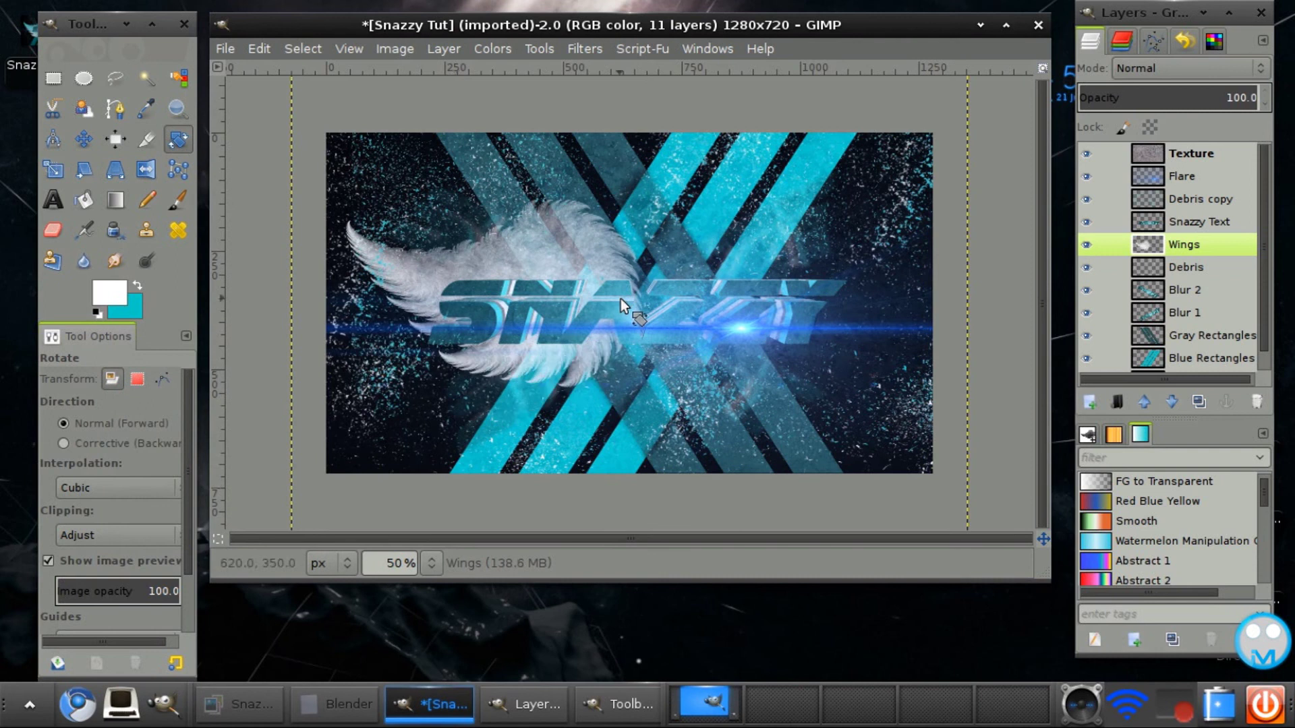
key("m")
left_click_drag(533, 271, 518, 285)
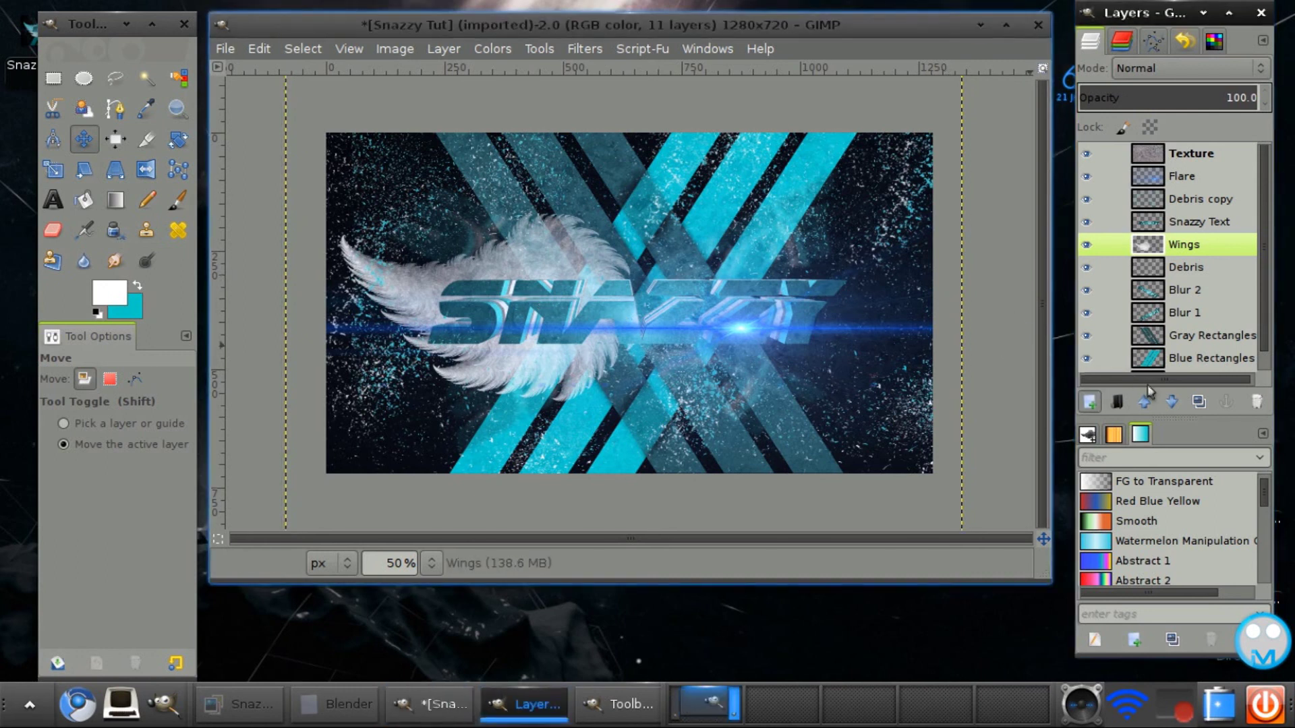
Duplicate the Wings layer, flip the copy horizontally to form the right wing, and merge it down into Wings
left_click(1196, 400)
left_click(150, 168)
left_click(479, 326)
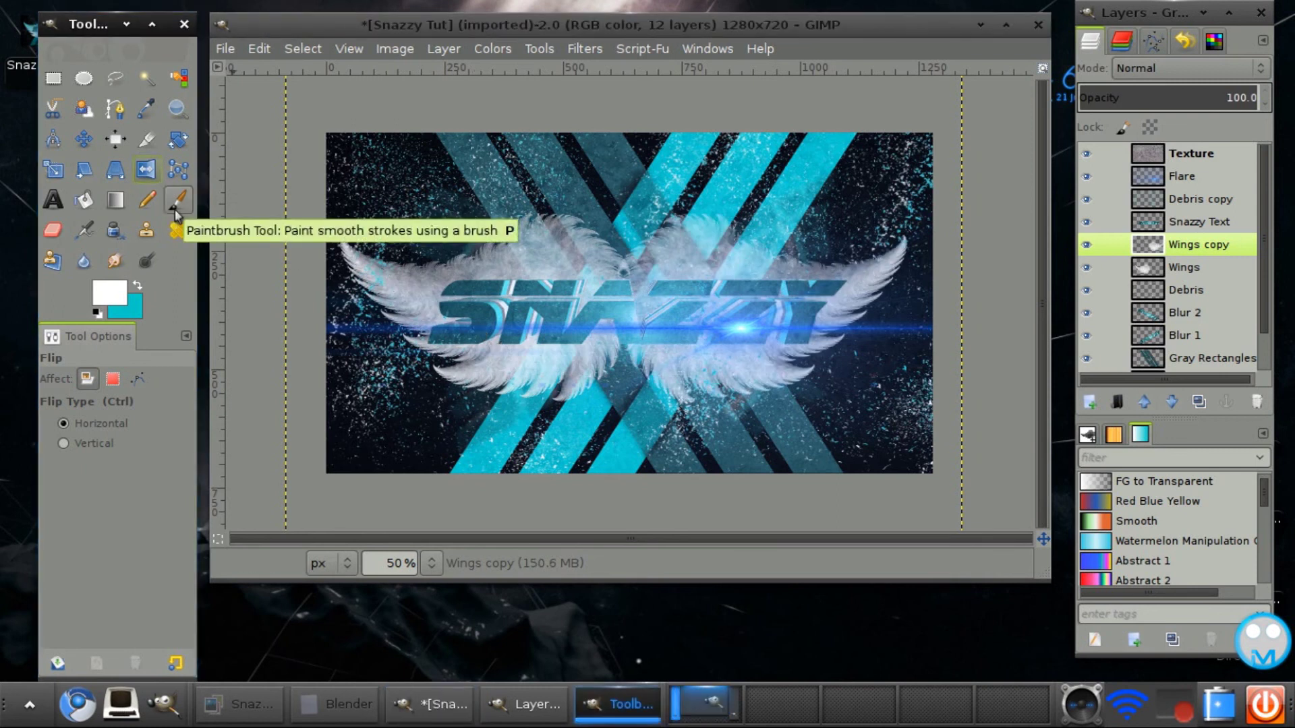
right_click(1198, 252)
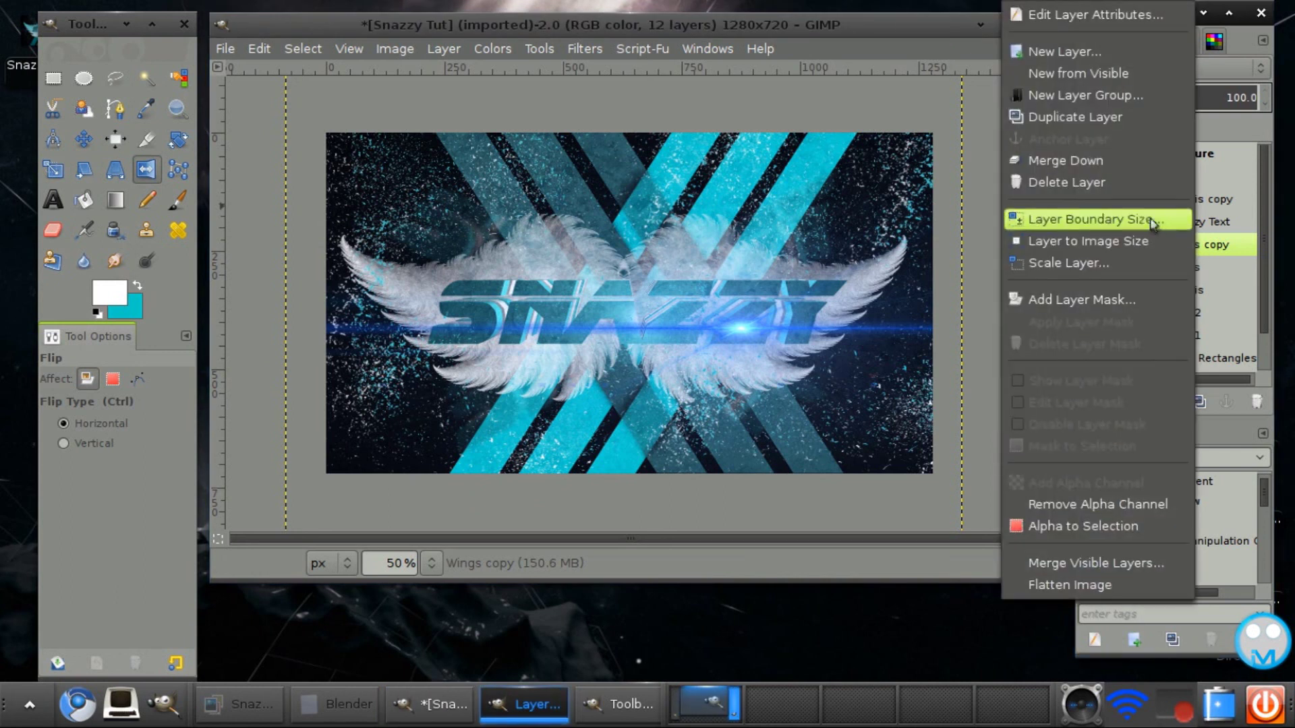
left_click(1065, 162)
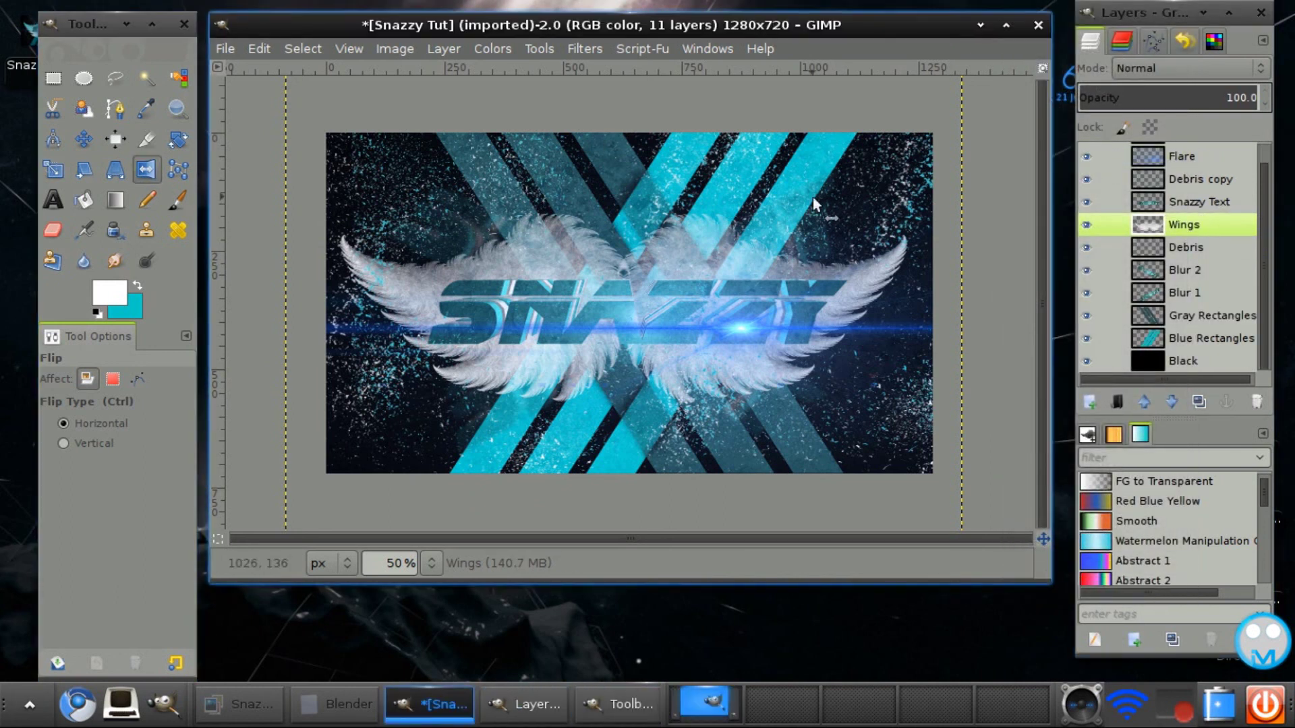
Fill the wings' alpha selection with a linear cyan-to-white gradient running from top to bottom, and clear the selection
right_click(1196, 228)
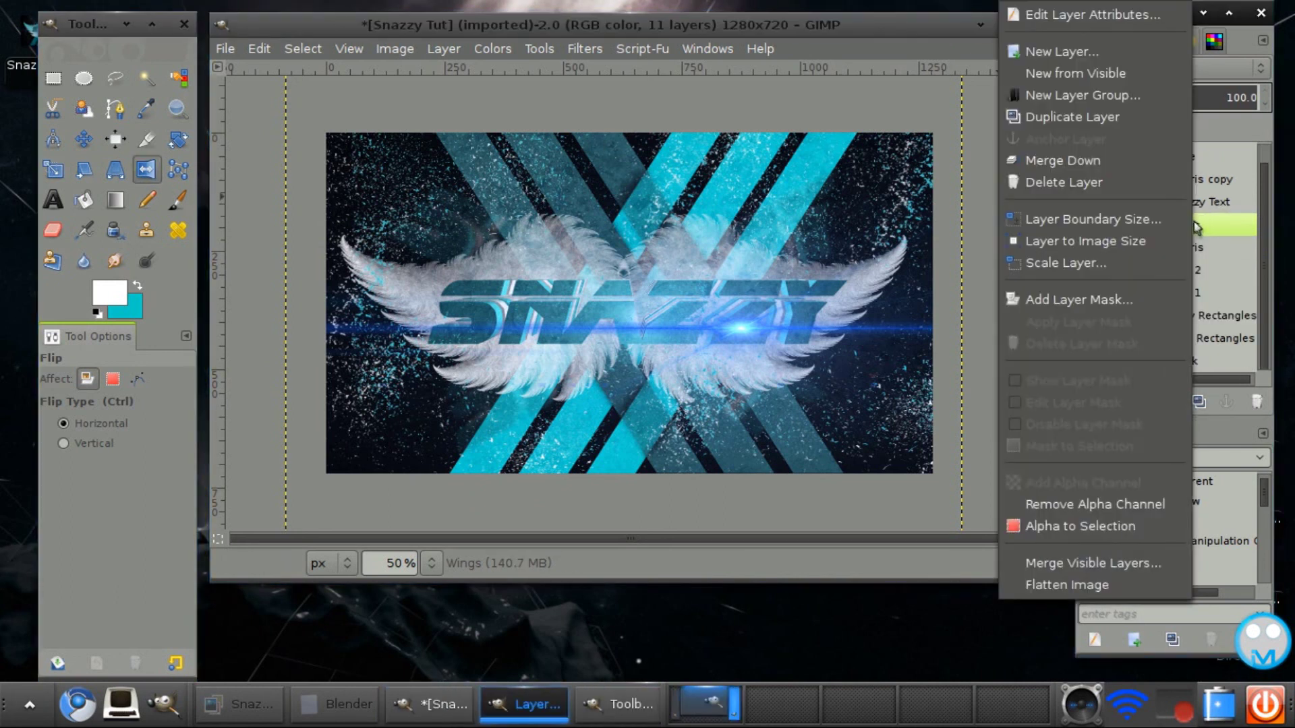
left_click(1075, 527)
left_click(137, 285)
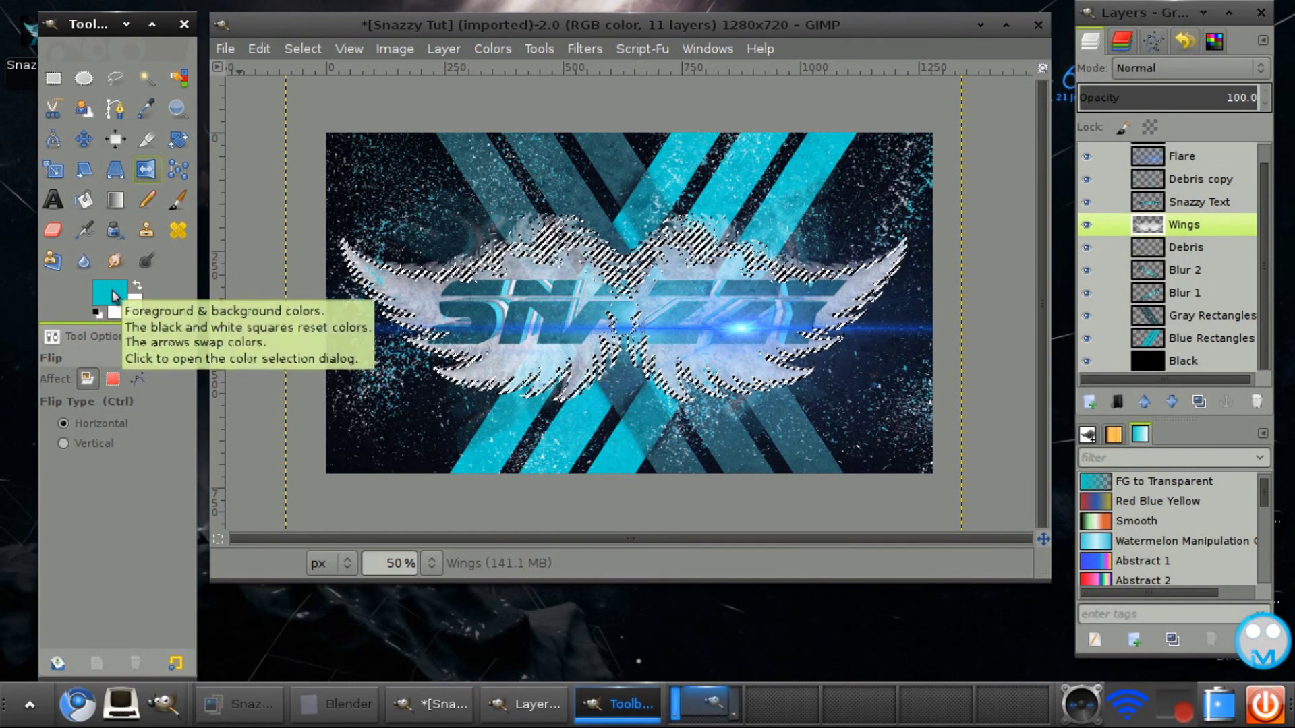
left_click(116, 203)
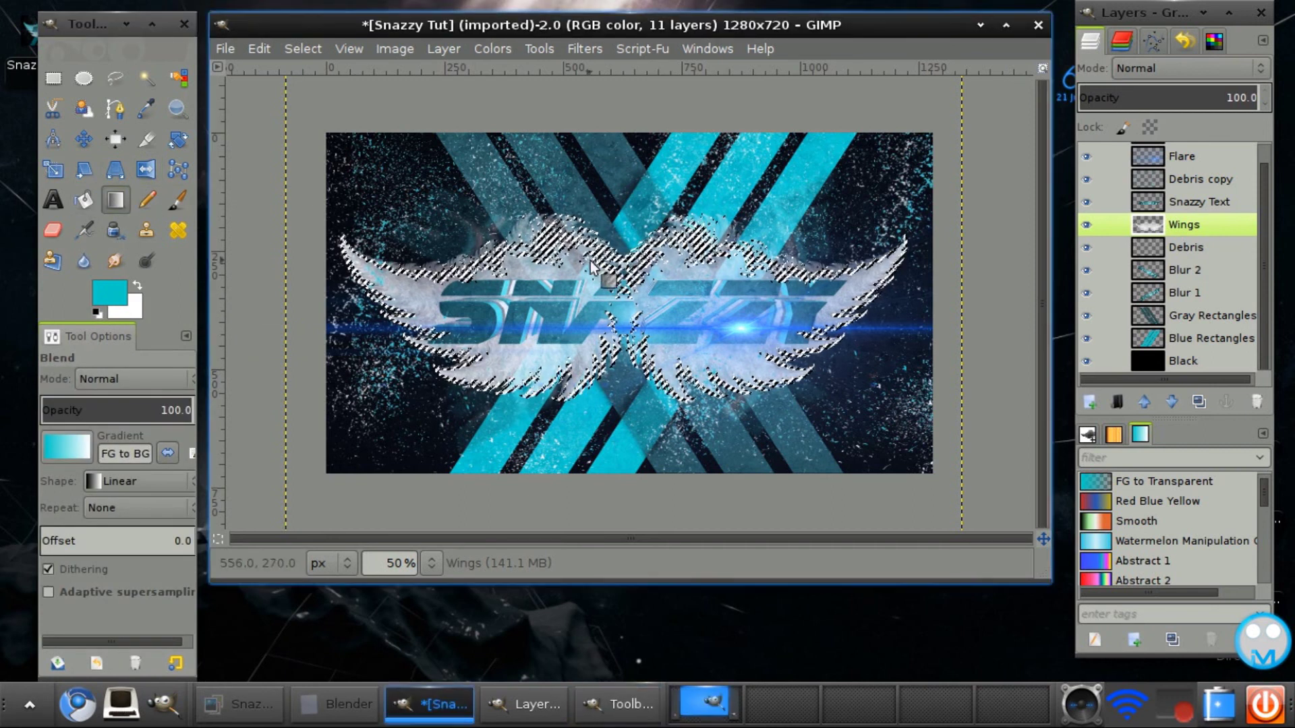
left_click_drag(627, 221, 612, 412)
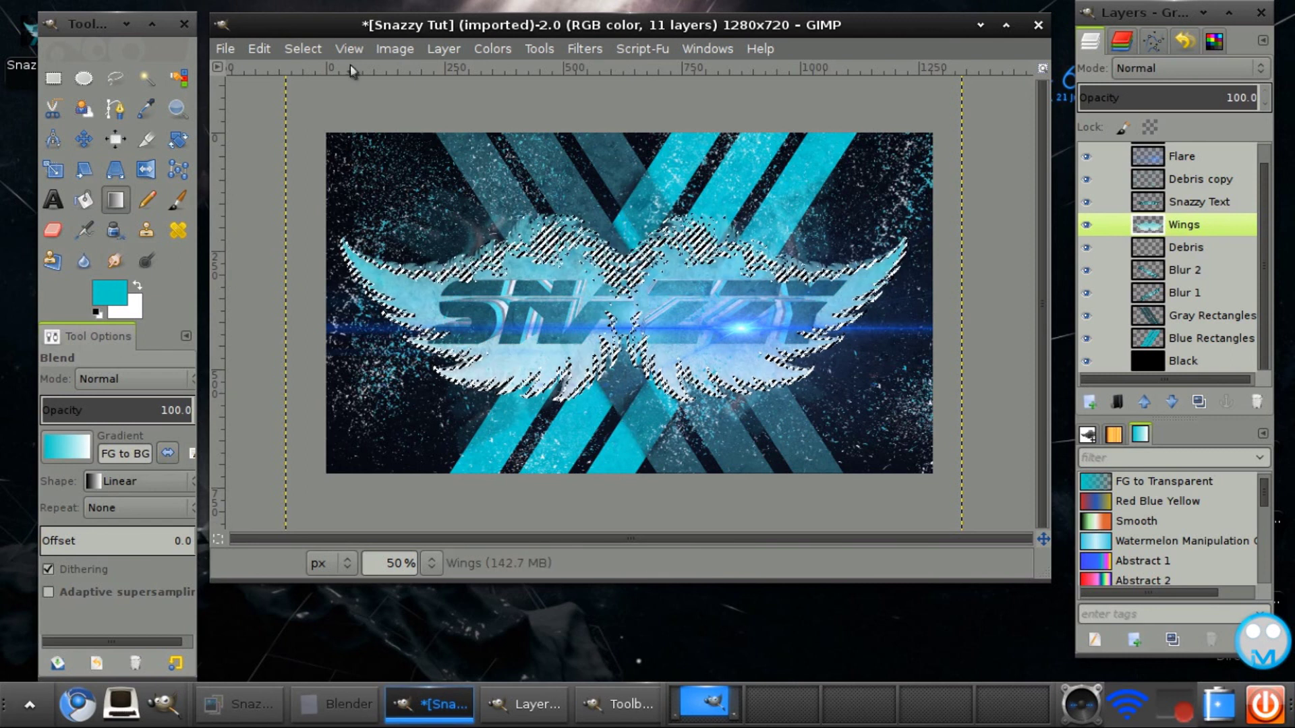
left_click(303, 49)
left_click(320, 94)
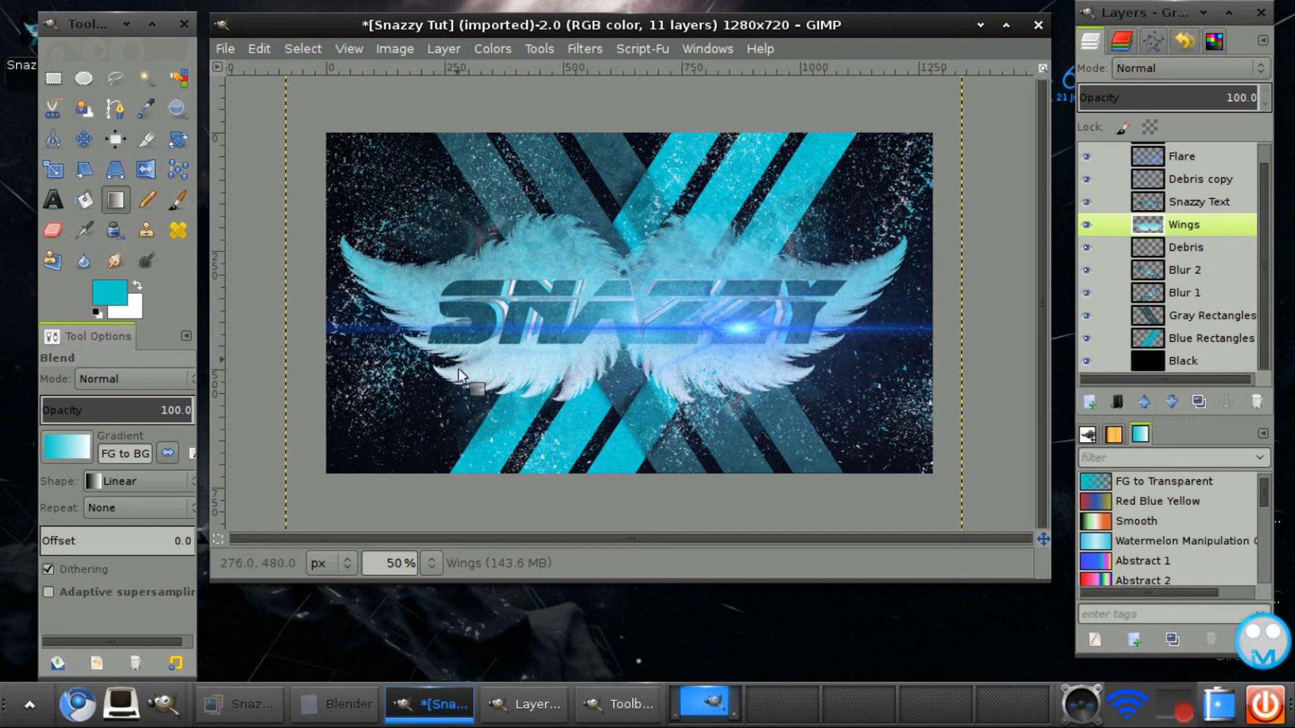
left_click(249, 717)
left_click(249, 717)
left_click(249, 717)
left_click(249, 718)
left_click(248, 718)
left_click(249, 719)
Zoom the image to 66.7% to inspect the winged text
left_click(432, 564)
left_click(412, 454)
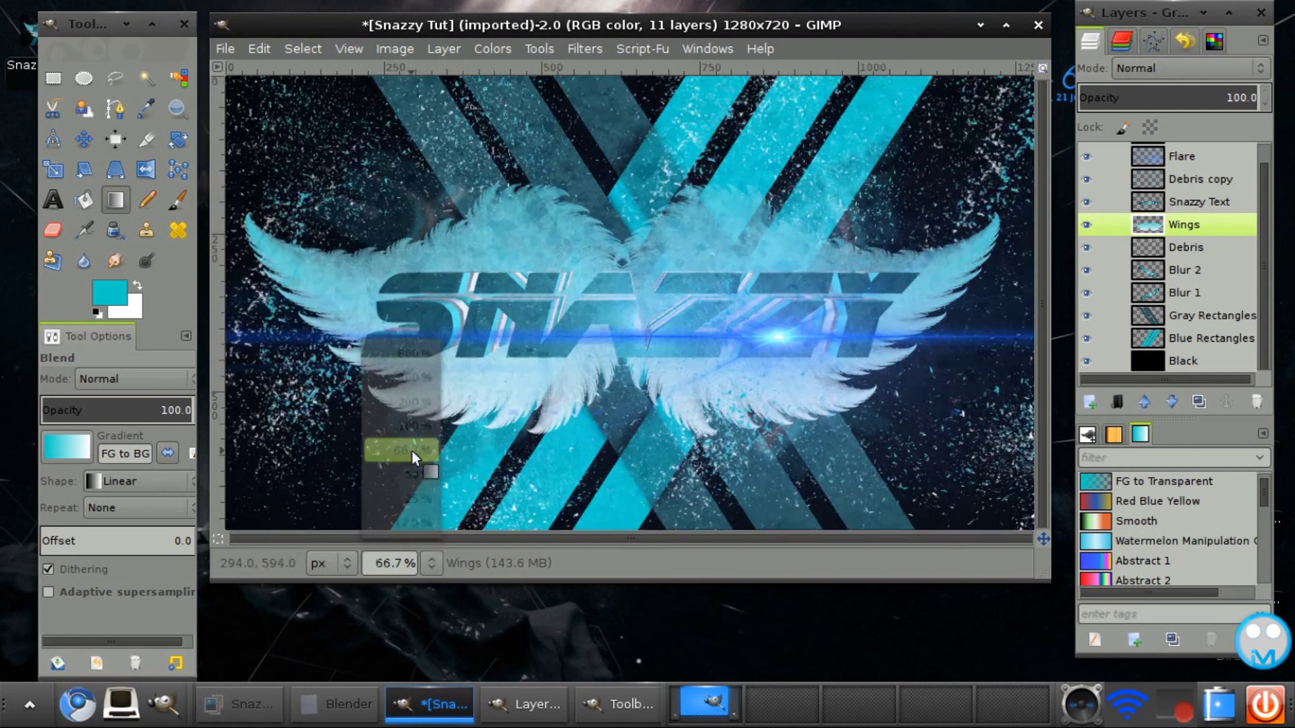